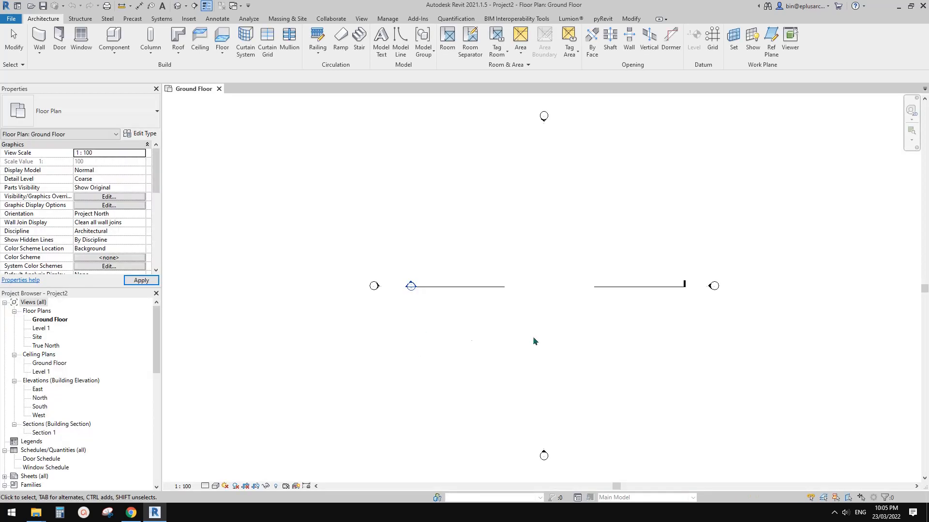
Step: Check the exploded wall assembly drawing in Chrome for the panel widths and thickness, and return to Revit
left_click(104, 116)
left_click(99, 166)
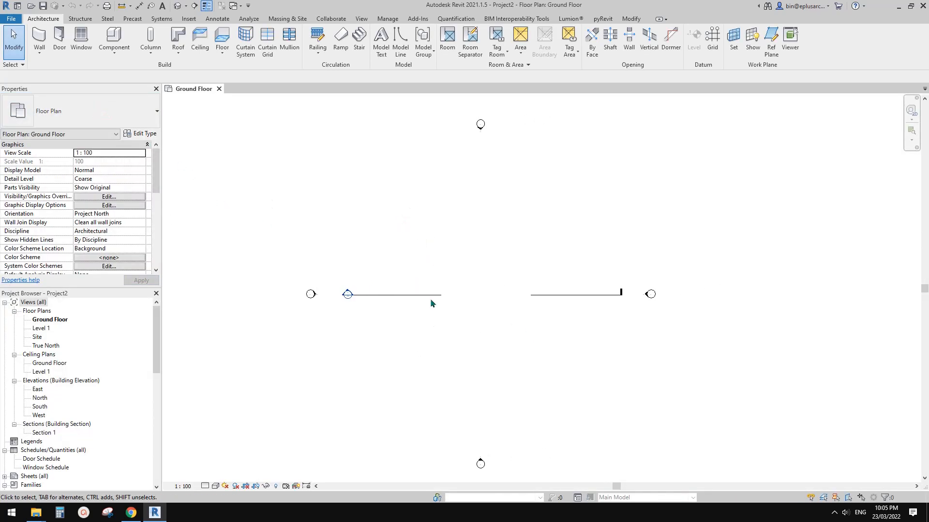
left_click(131, 513)
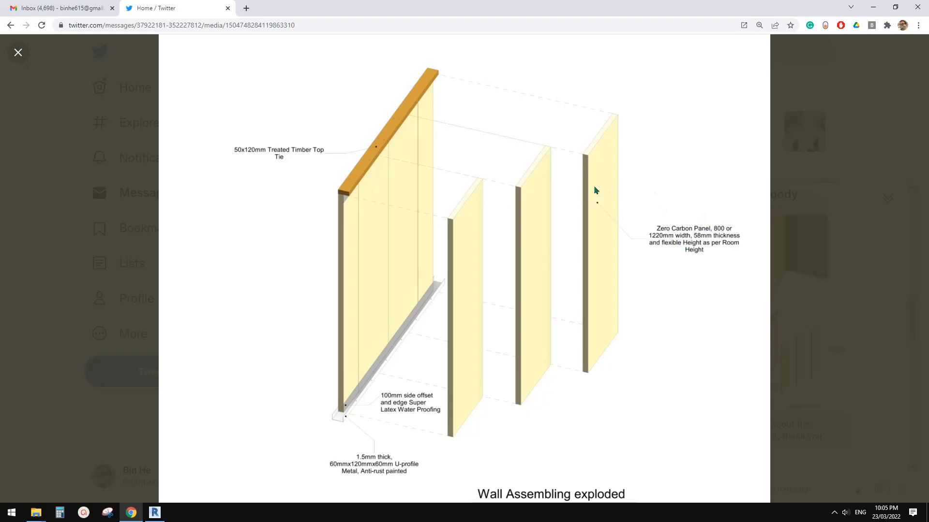
left_click(155, 513)
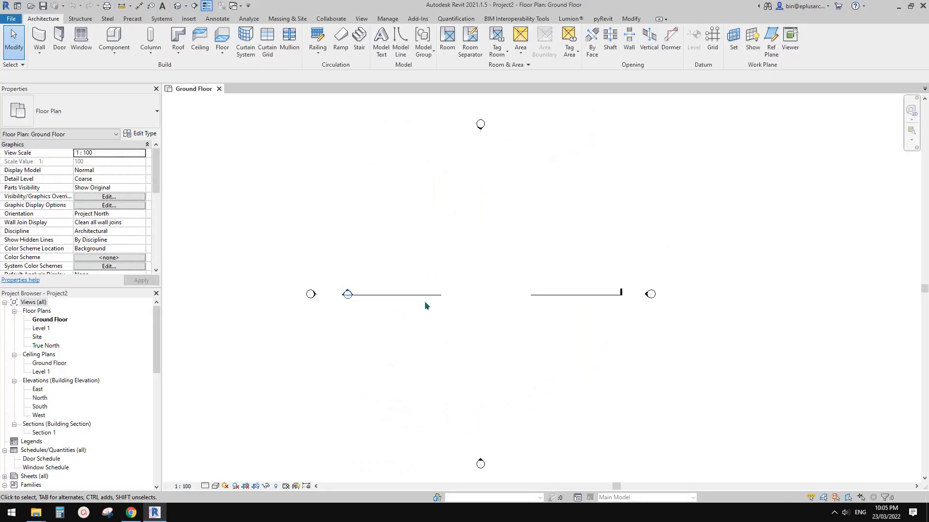
Step: Start an architectural wall with the Brick - 110 type and duplicate that type as "58mm Panel"
key("w")
key("a")
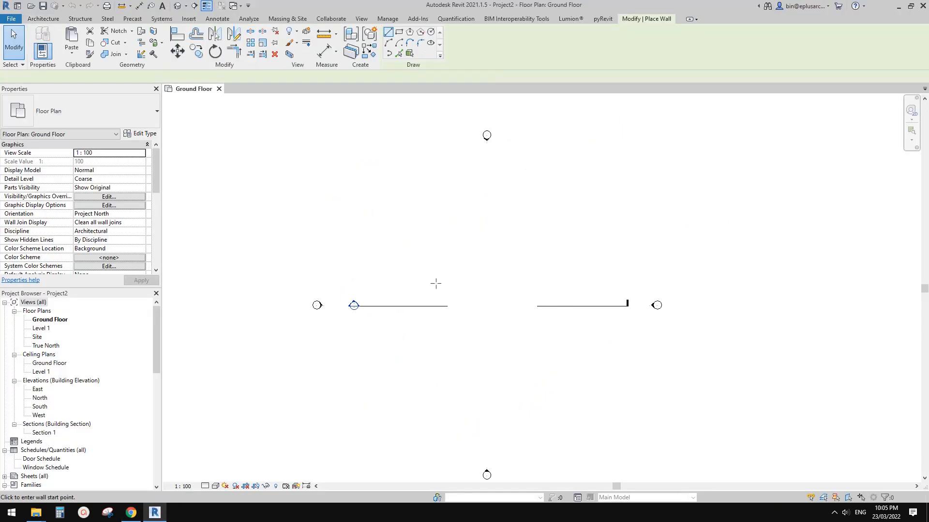
left_click(92, 105)
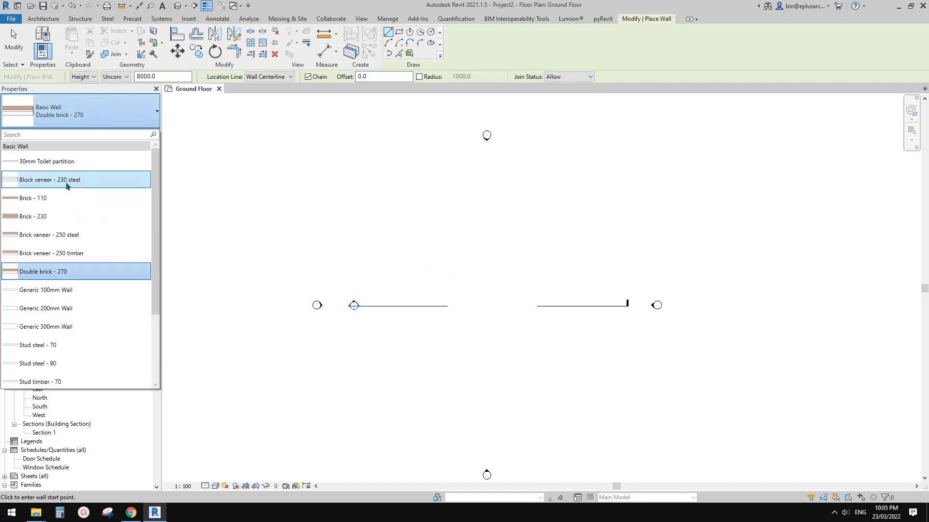
left_click(33, 199)
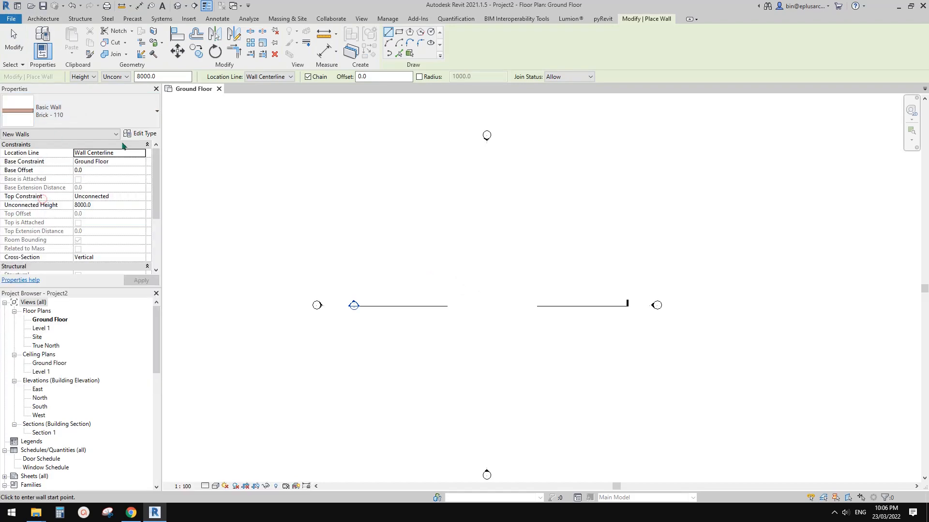
left_click(138, 134)
left_click(446, 145)
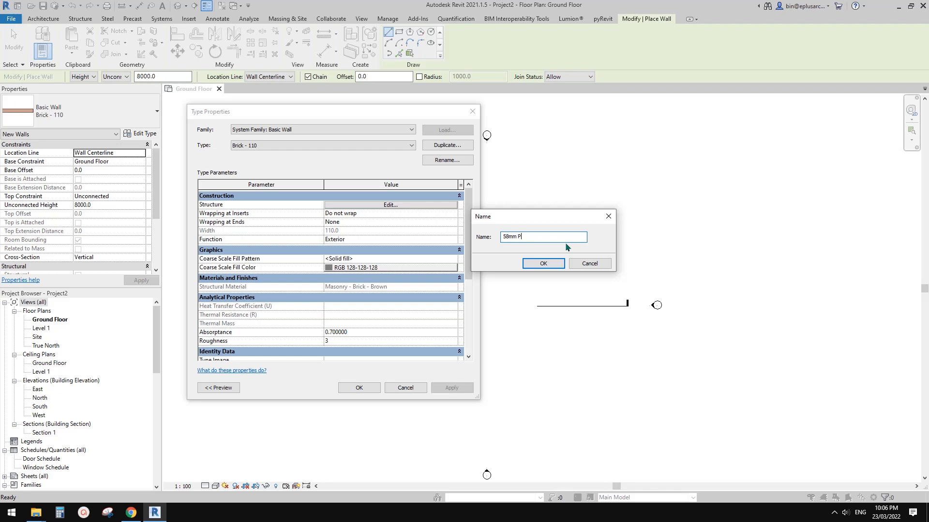
left_click(543, 263)
Step: Edit the 58mm Panel wall structure and create a new material named "Panel" for its structure layer
left_click(390, 204)
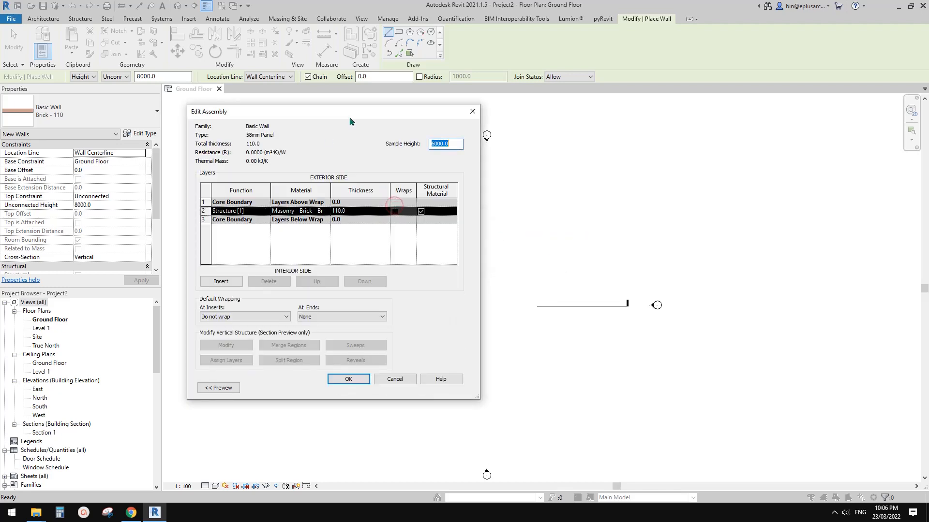
left_click_drag(350, 118, 427, 122)
left_click(396, 216)
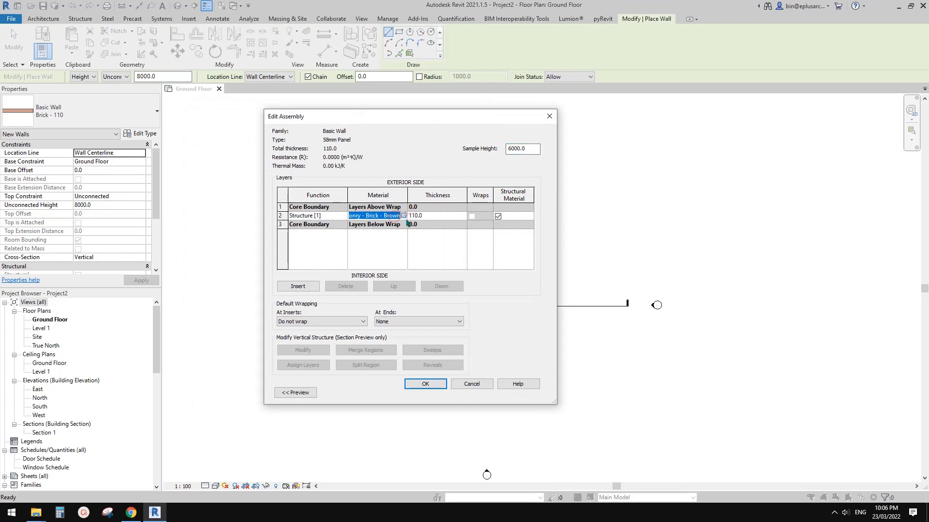
left_click(404, 216)
left_click(131, 390)
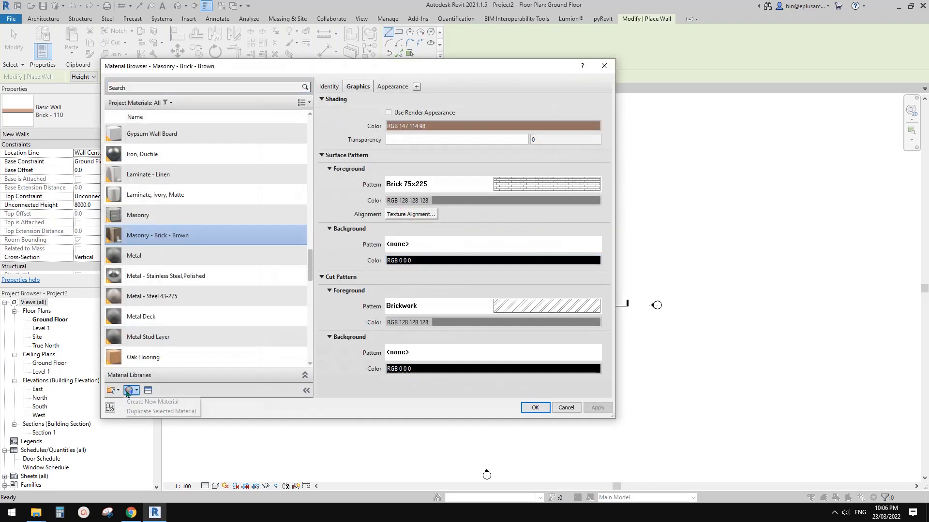
left_click(152, 402)
right_click(180, 237)
left_click(206, 253)
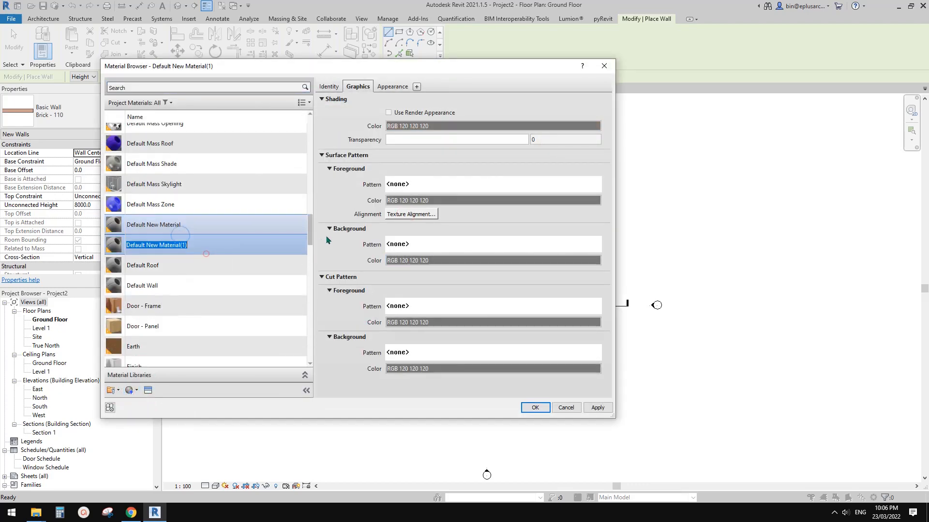
type("M")
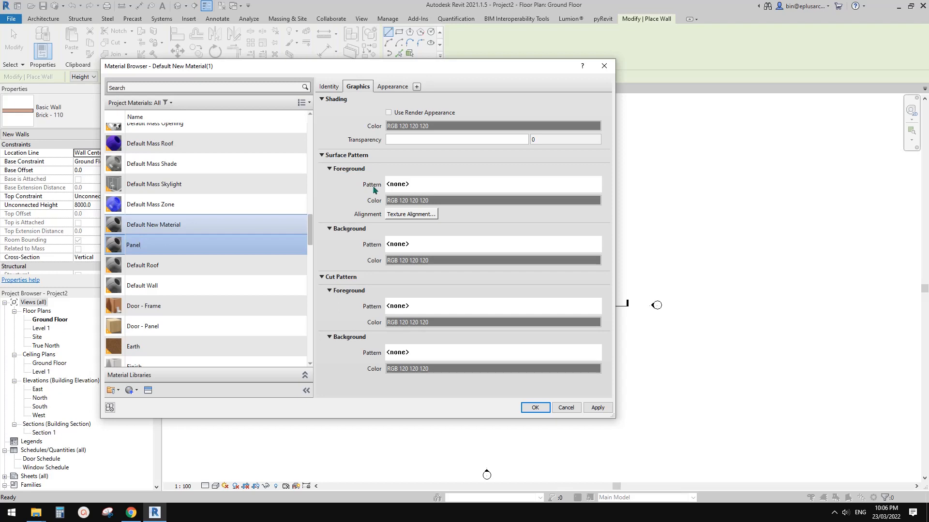
Step: Set the Panel material's appearance color to pale yellow, RGB 237 236 188
left_click(392, 87)
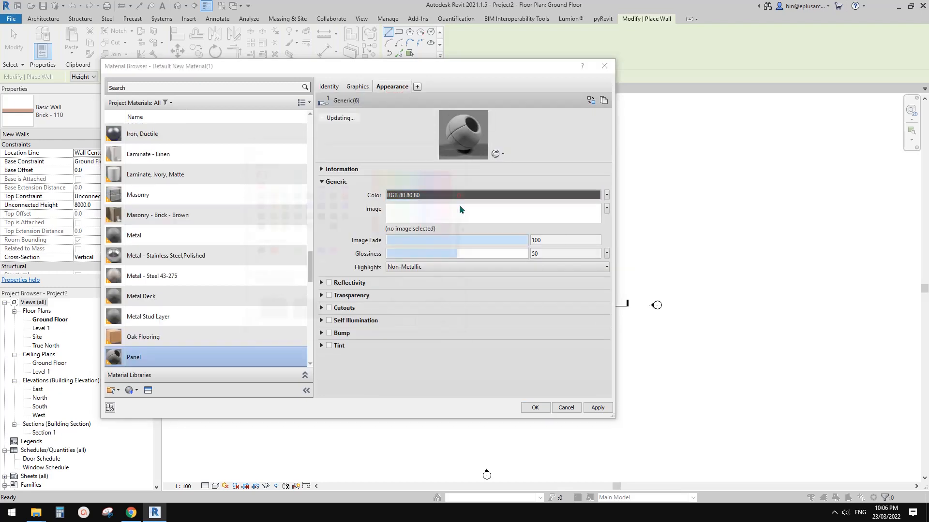
left_click(459, 196)
left_click(282, 251)
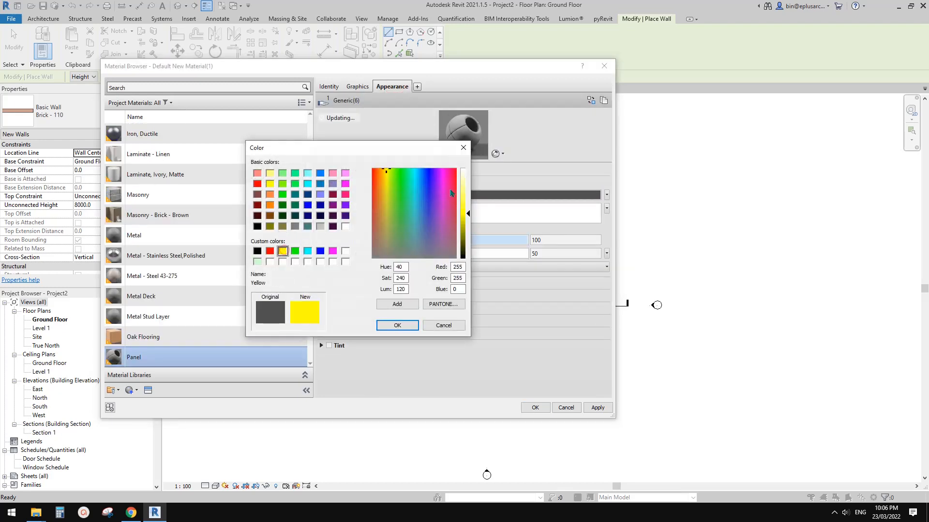
left_click(468, 186)
left_click_drag(383, 222, 386, 207)
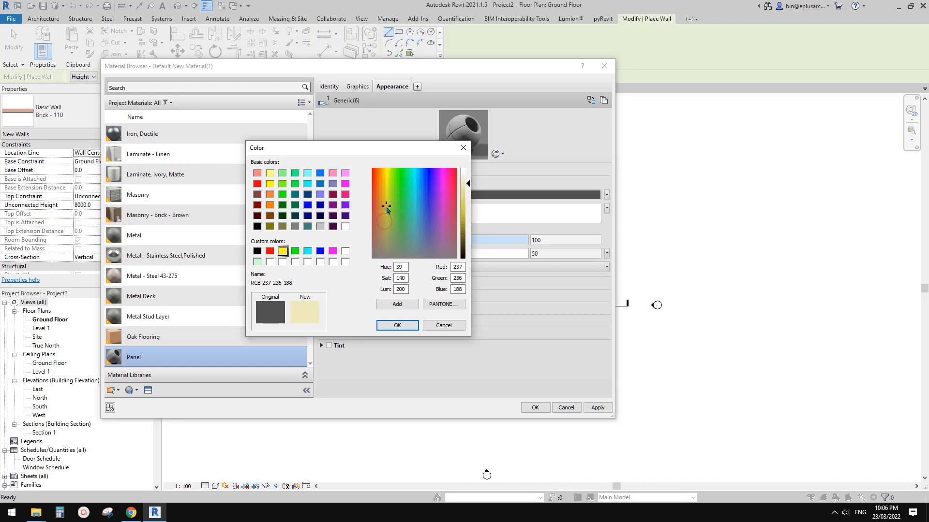
left_click(411, 325)
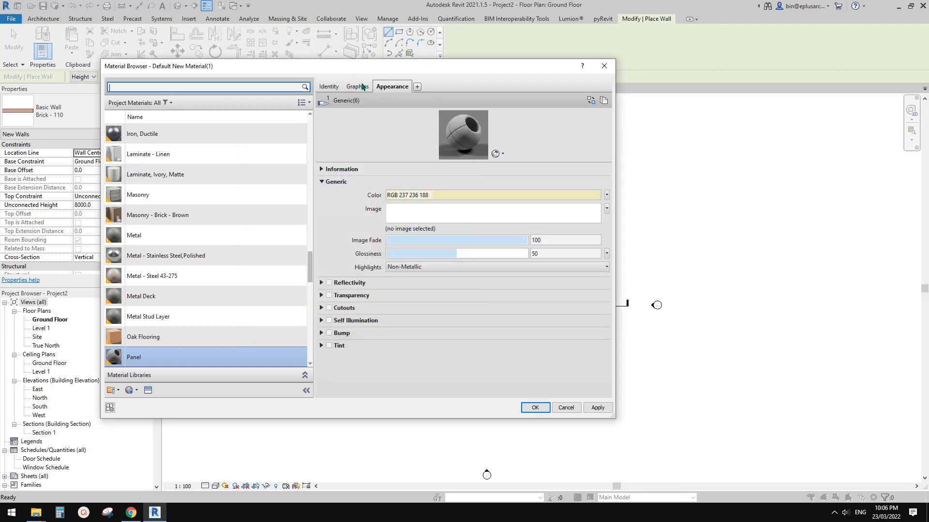
Step: Match the Panel material's shading color to its render appearance and assign the material to the structure layer
left_click(358, 86)
left_click(410, 112)
left_click(410, 112)
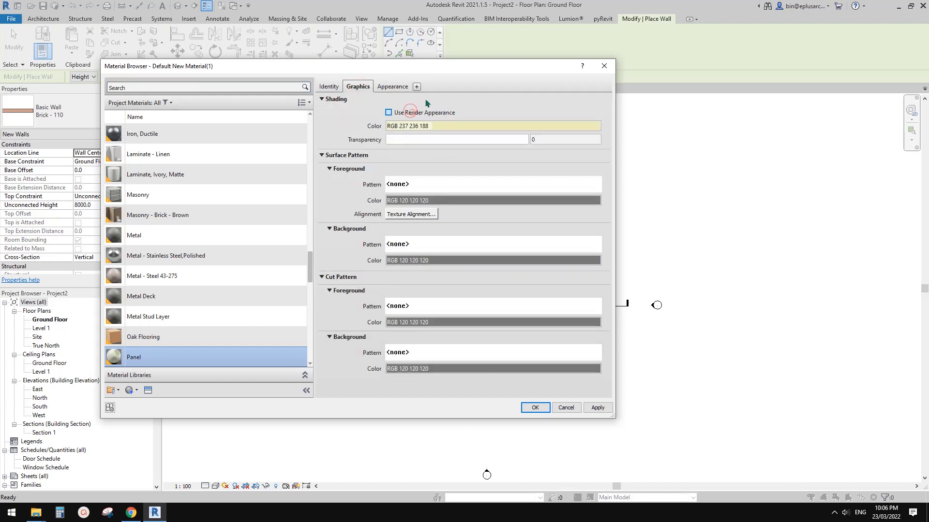
left_click(533, 407)
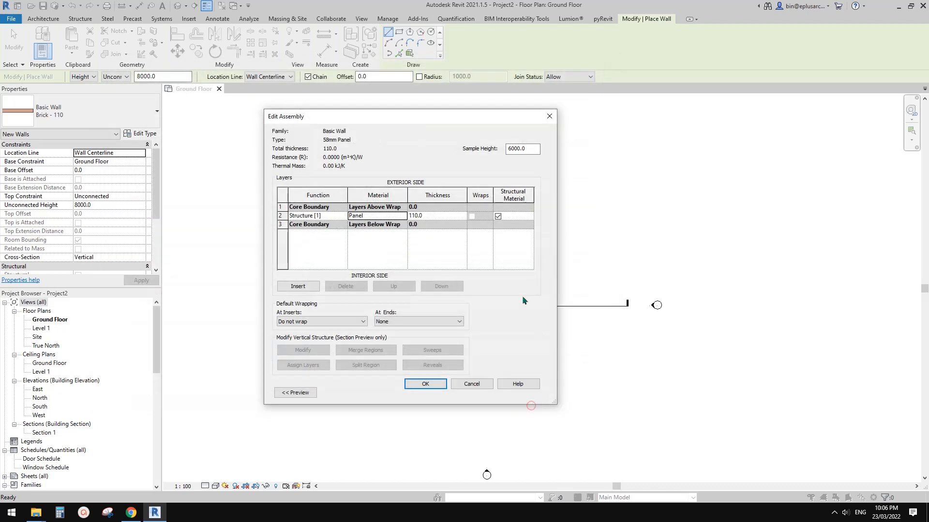
Step: Set the structure layer's thickness to 58 mm and accept the 58mm Panel wall type
left_click(436, 216)
type("58")
left_click(430, 382)
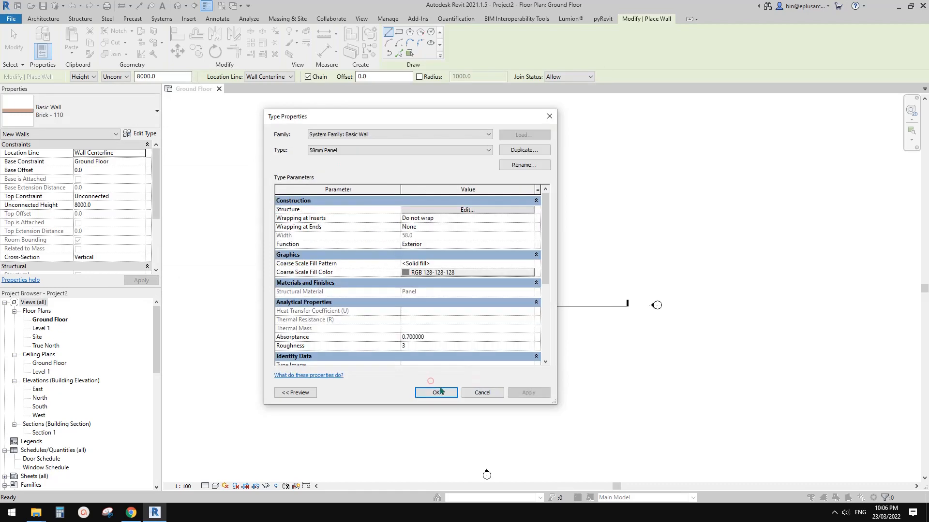
left_click(439, 390)
Step: Draw a slightly slanted 58mm Panel wall about 10200 mm long above the section line in the ground floor plan
middle_click_drag(474, 311, 466, 317)
scroll(465, 316, "up", 2)
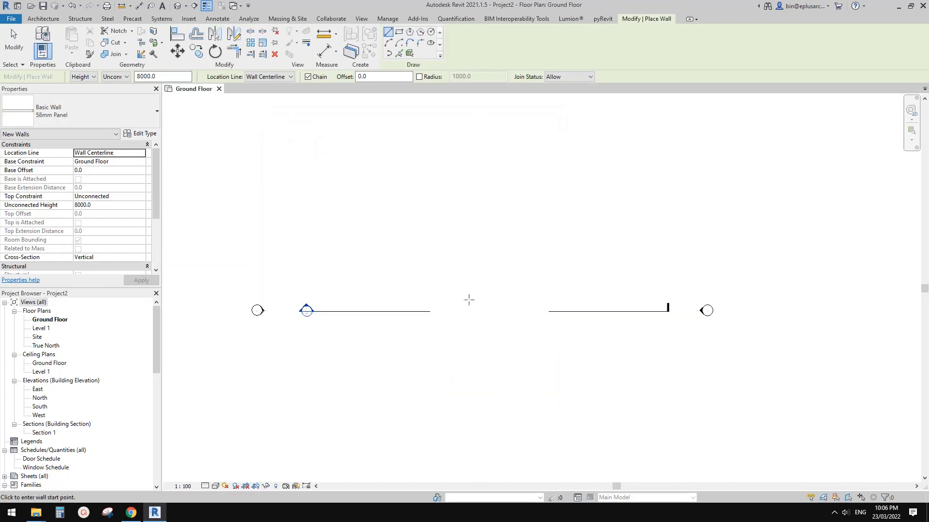
left_click(517, 274)
left_click(427, 270)
key("Escape")
key("Escape")
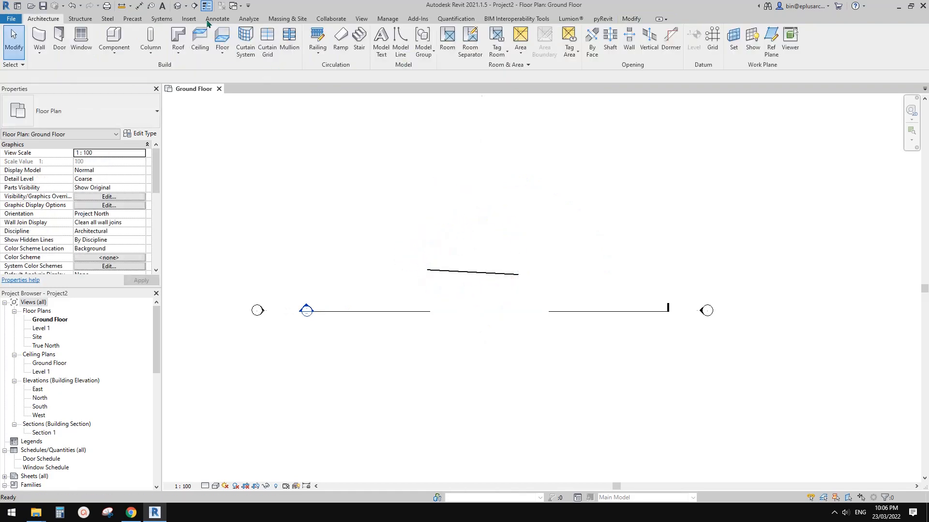
Step: Open the default 3D view of the wall and set its visual style to Shaded
left_click(177, 6)
left_click(564, 256)
middle_click_drag(565, 256, 547, 272, "shift")
scroll(604, 266, "up", 2)
left_click(199, 463)
left_click(215, 486)
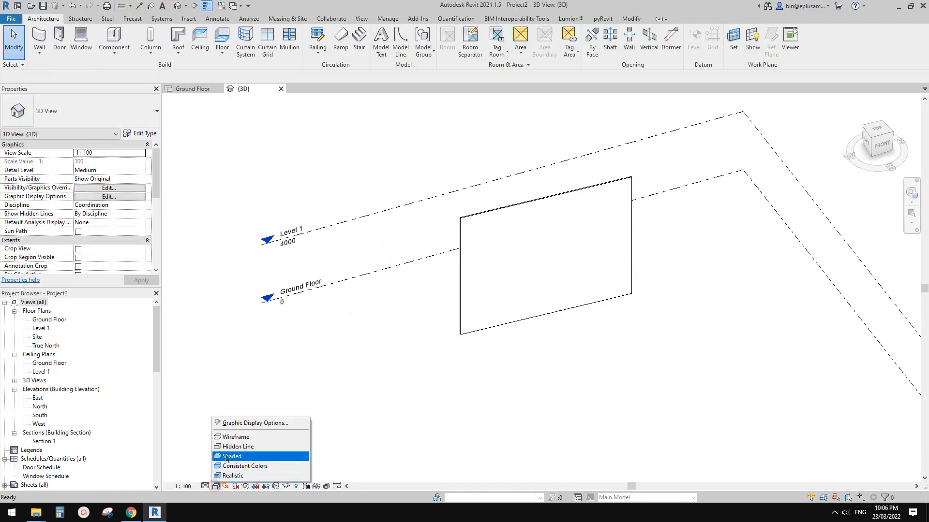
left_click(232, 456)
Step: Inspect the 58mm Panel wall and its material color from different angles in the 3D view
left_click(536, 316)
middle_click_drag(536, 315, 633, 231, "shift")
scroll(632, 231, "up", 3)
middle_click_drag(481, 275, 464, 382, "shift")
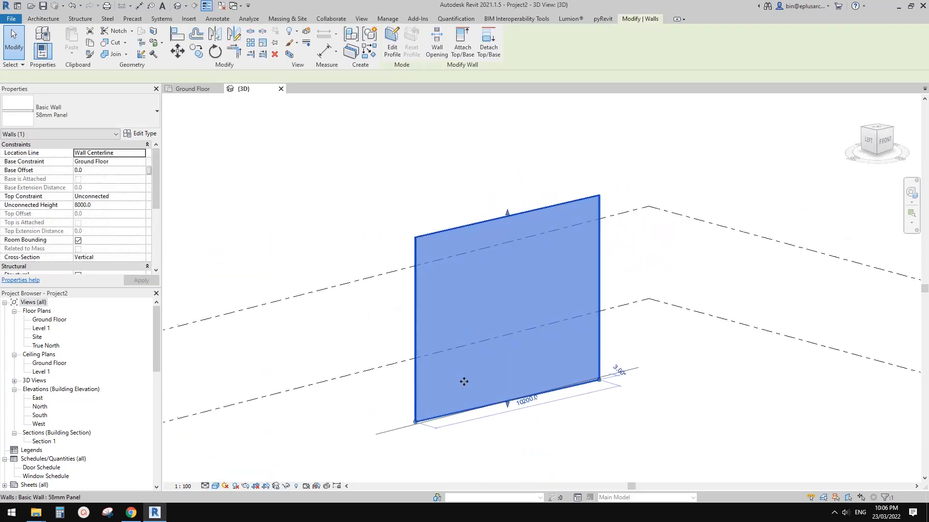
key("Escape")
middle_click_drag(508, 346, 405, 312)
scroll(469, 304, "down", 2)
middle_click_drag(372, 240, 367, 230)
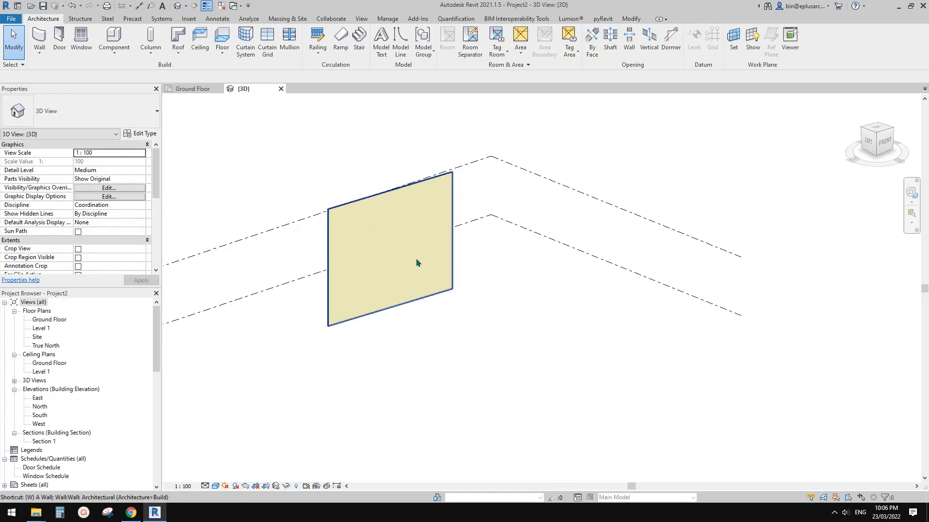
Step: Start a wall with the Curtain Wall 6mm Thk Glazing type and duplicate that type as "120mm Panel Wall"
key("w")
key("a")
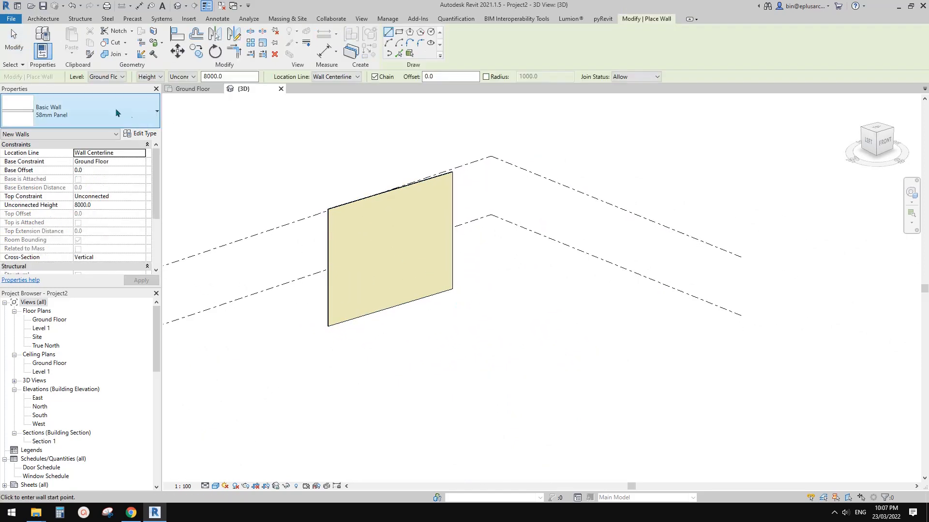
left_click(108, 107)
scroll(107, 283, "down", 5)
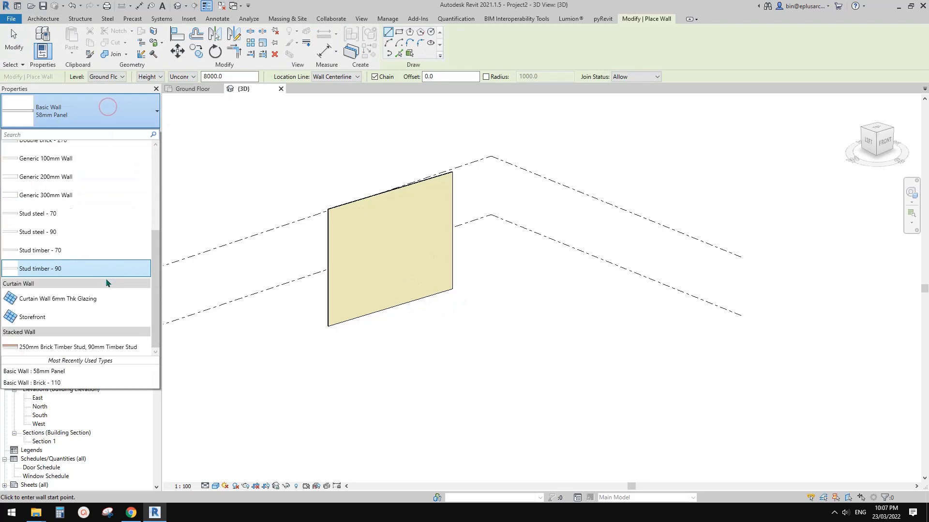
left_click(69, 300)
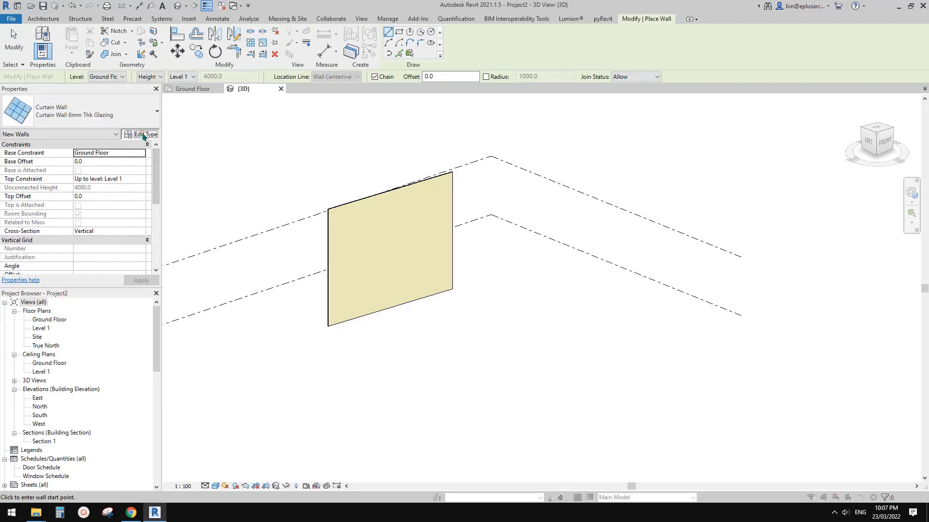
left_click(140, 133)
left_click(526, 150)
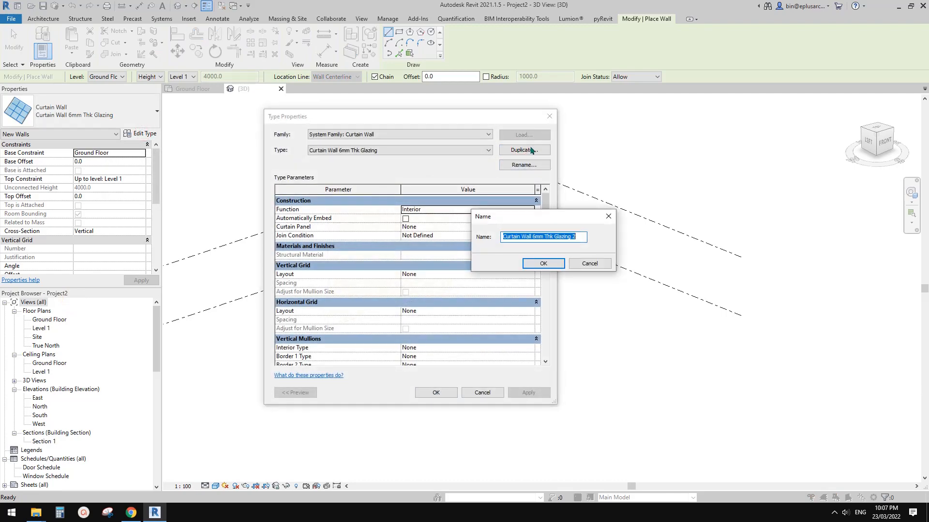
type("120mm Panel Wall")
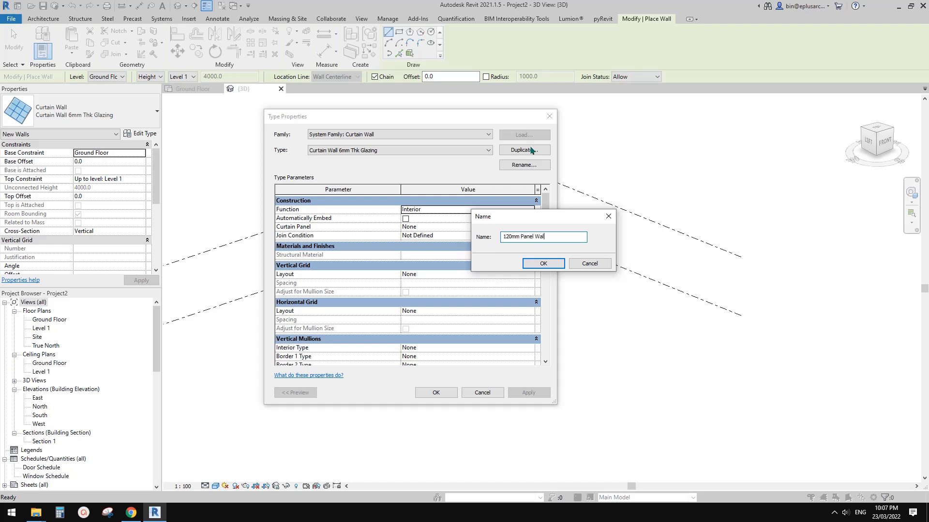
left_click(547, 263)
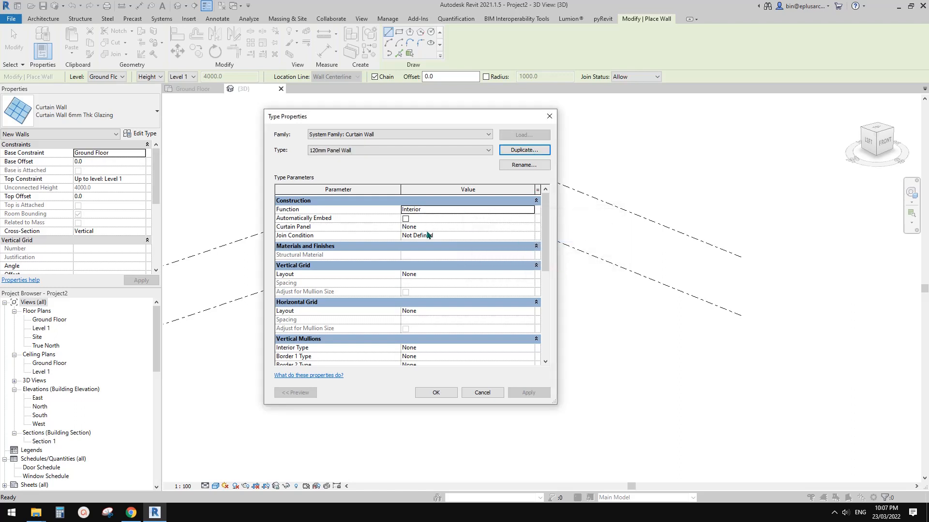
Step: Set the 120mm Panel Wall type's curtain panel to Basic Wall : 58mm Panel
left_click(388, 227)
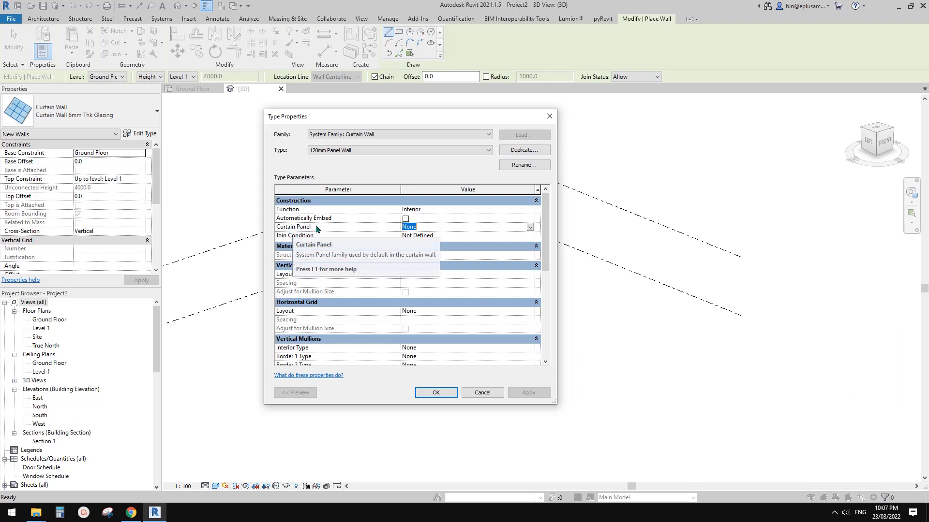
left_click(530, 227)
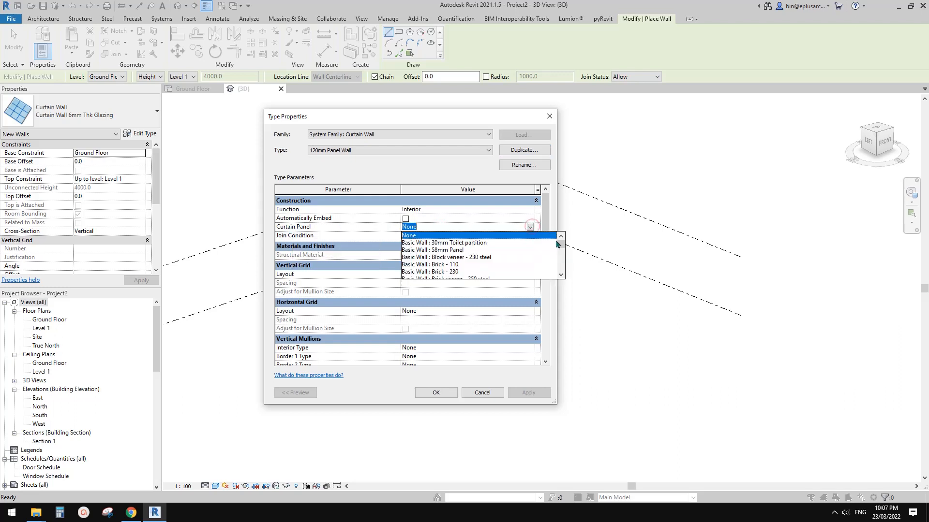
left_click_drag(559, 244, 560, 243)
left_click(455, 250)
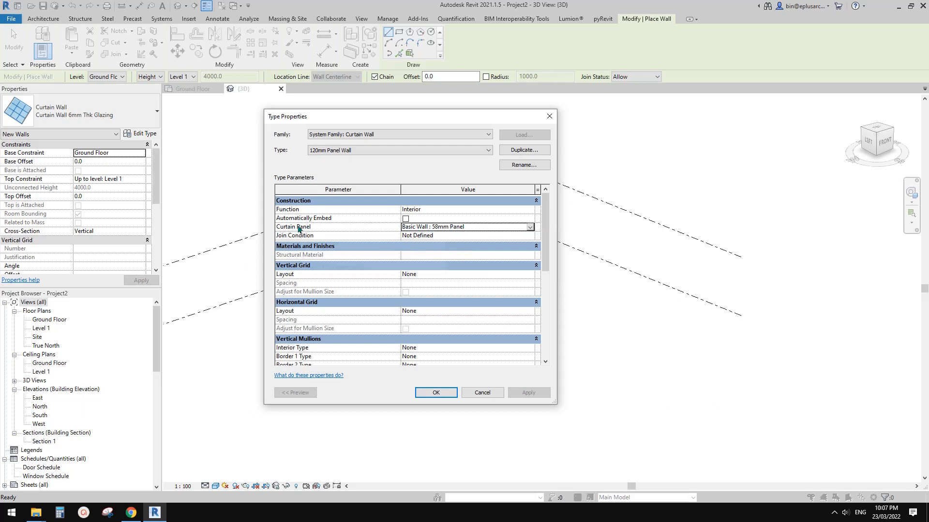
Step: Check the top tie in the exploded assembly drawing and set the type's horizontal Border 2 mullion to Rectangular Mullion : 50 x 150mm
left_click_drag(546, 255, 545, 283)
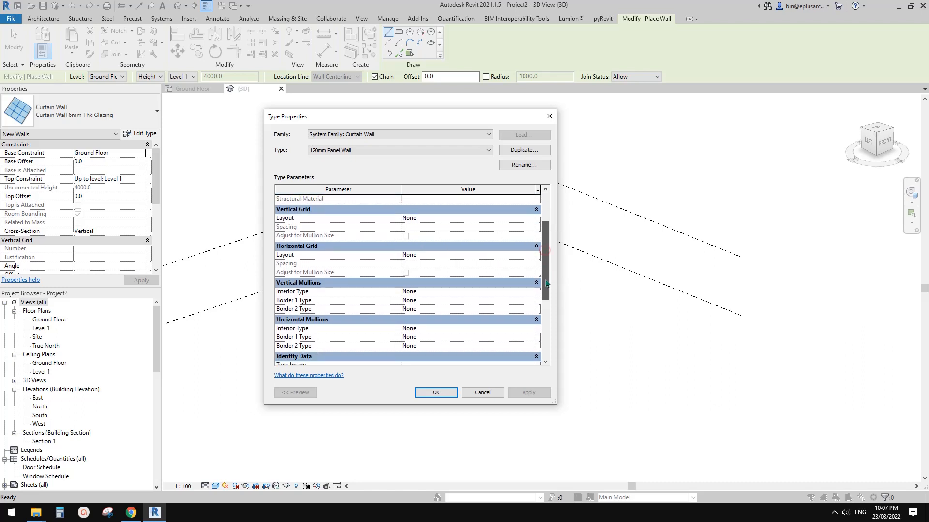
left_click(132, 513)
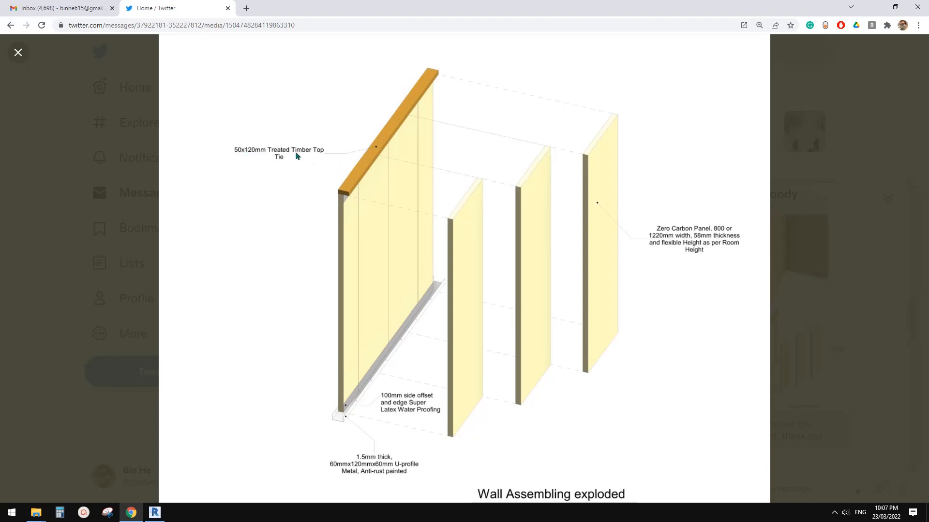
left_click(154, 513)
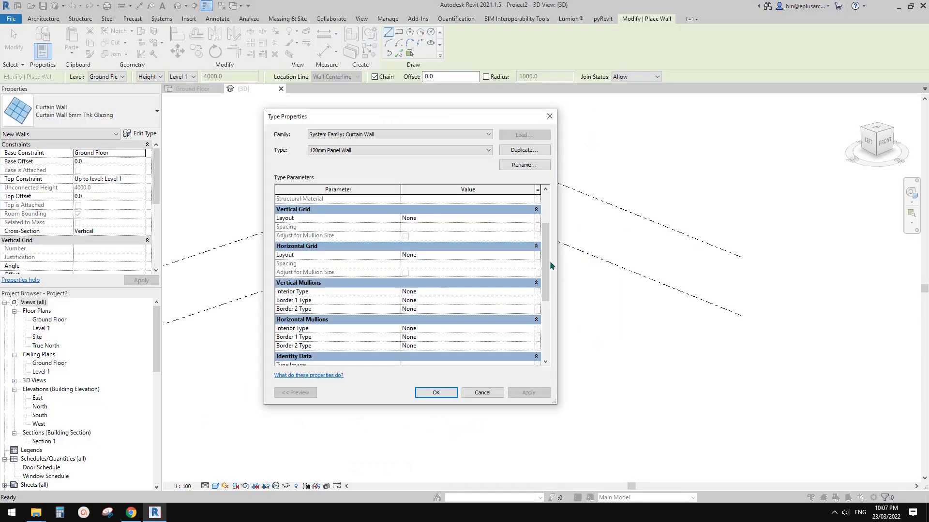
scroll(550, 266, "down", 3)
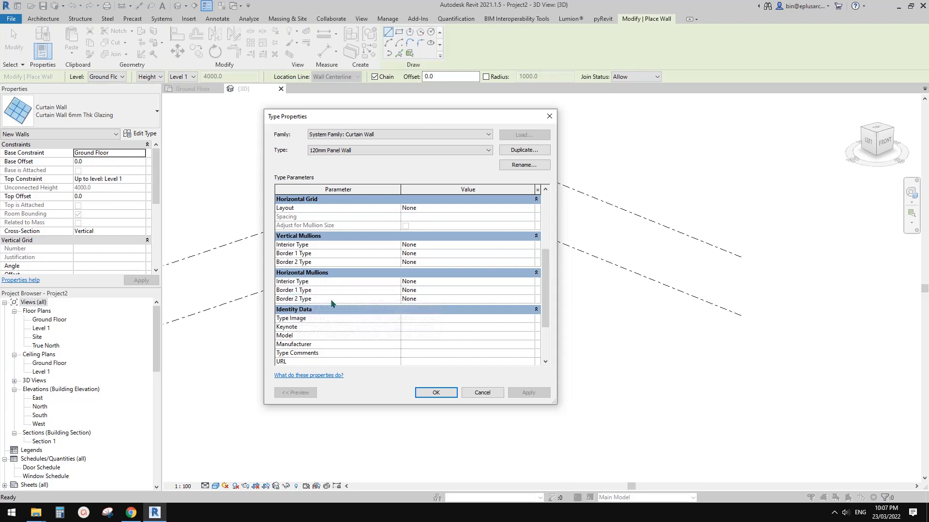
left_click(475, 299)
left_click(530, 299)
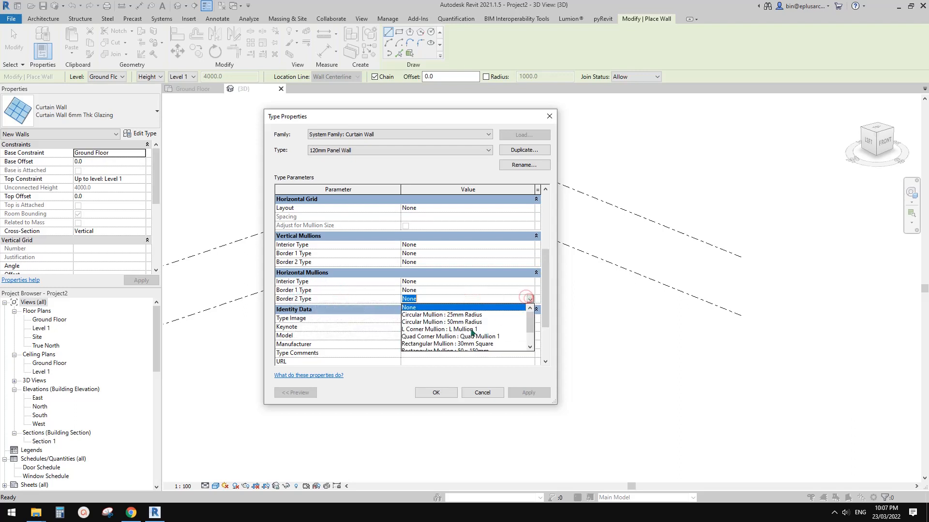
scroll(485, 338, "down", 3)
left_click(476, 329)
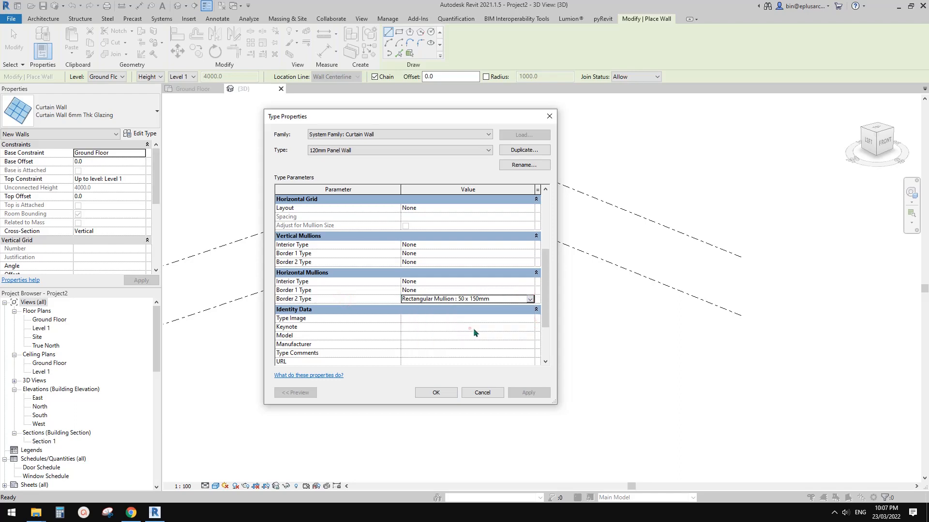
left_click(436, 392)
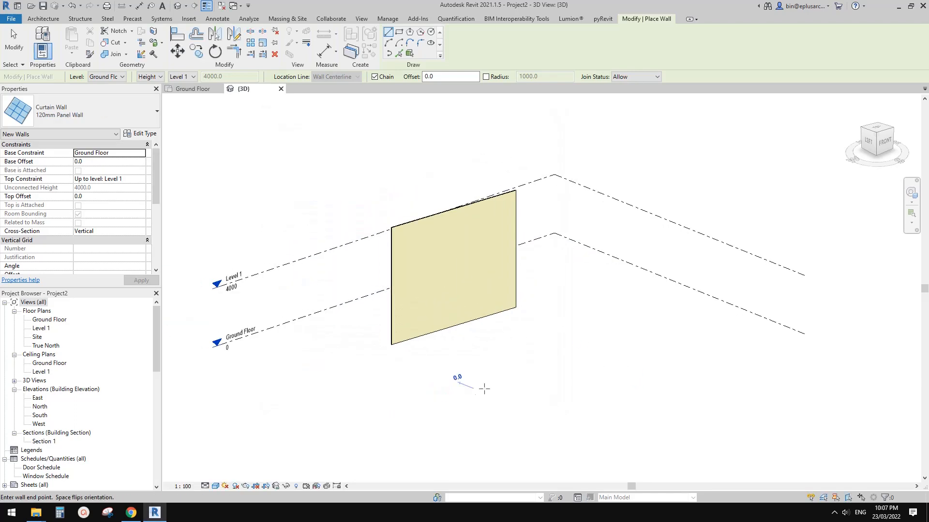
Step: Draw a straight 120mm Panel Wall about 11800 mm long in front of the existing wall, from Ground Floor up to Level 1
left_click(475, 388)
left_click(617, 345)
scroll(610, 387, "up", 1)
key("Escape")
key("Escape")
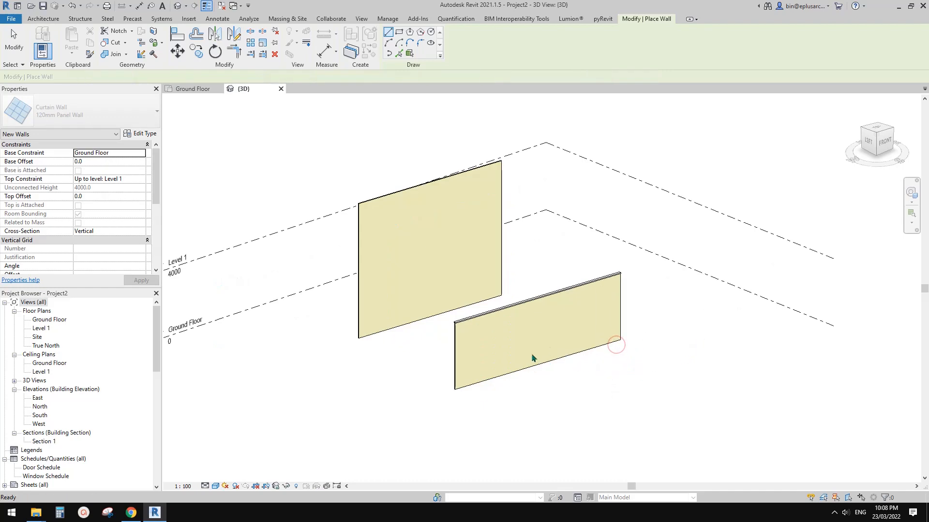
Step: Examine the top mullion of the new wall and how it sits over the end of the panel
scroll(426, 315, "up", 5)
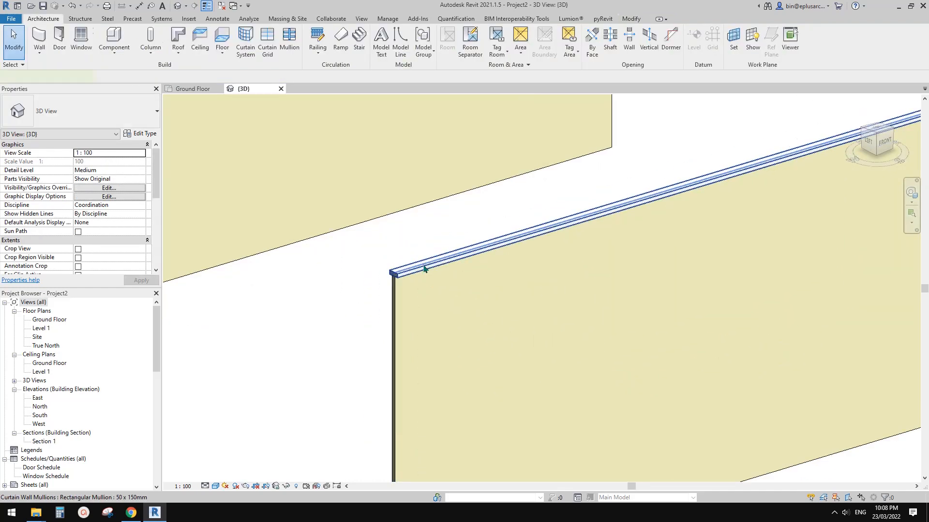
left_click(424, 263)
scroll(424, 264, "down", 3)
middle_click_drag(468, 290, 360, 281)
scroll(359, 282, "down", 2)
middle_click_drag(432, 290, 402, 260, "shift")
scroll(406, 265, "up", 3)
scroll(337, 252, "up", 2)
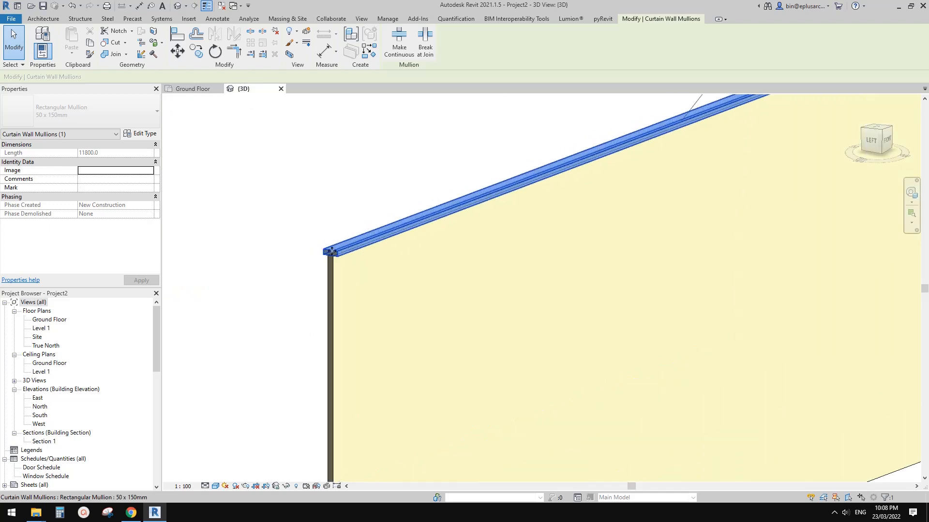
scroll(337, 252, "down", 2)
middle_click_drag(377, 290, 379, 266)
left_click(380, 266)
left_click(380, 270)
scroll(379, 264, "up", 2)
left_click(358, 209)
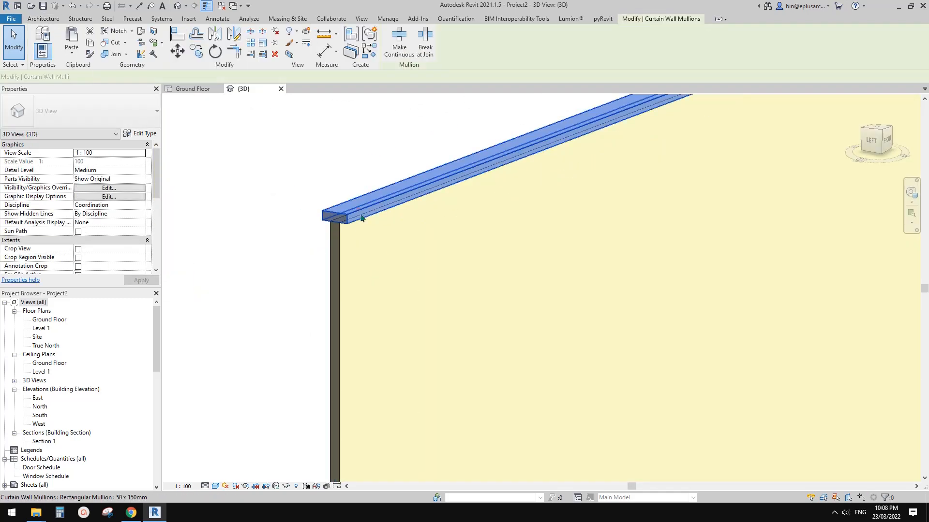
scroll(344, 229, "down", 3)
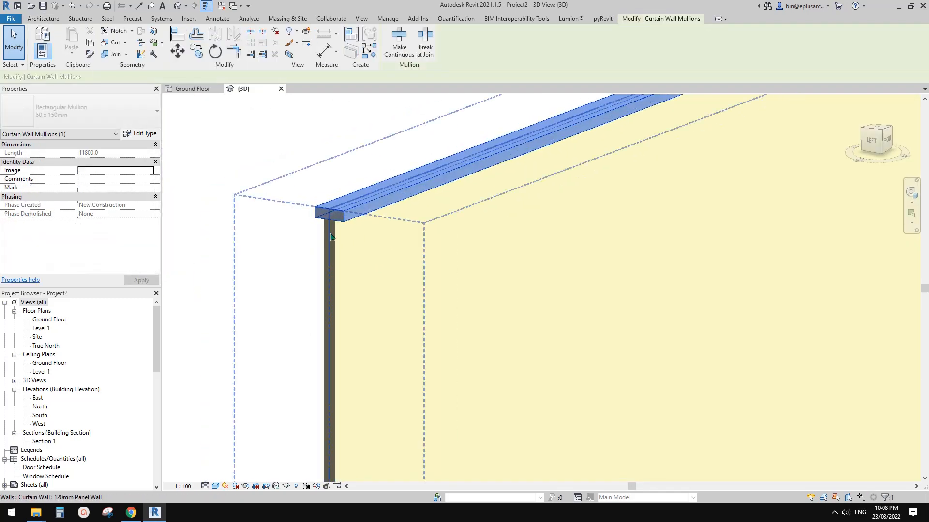
scroll(329, 223, "up", 3)
scroll(329, 223, "down", 2)
Step: Try a location line offset of 30 on the new wall's 58mm curtain panel
key("Escape")
middle_click_drag(336, 231, 460, 292, "shift")
left_click(438, 296)
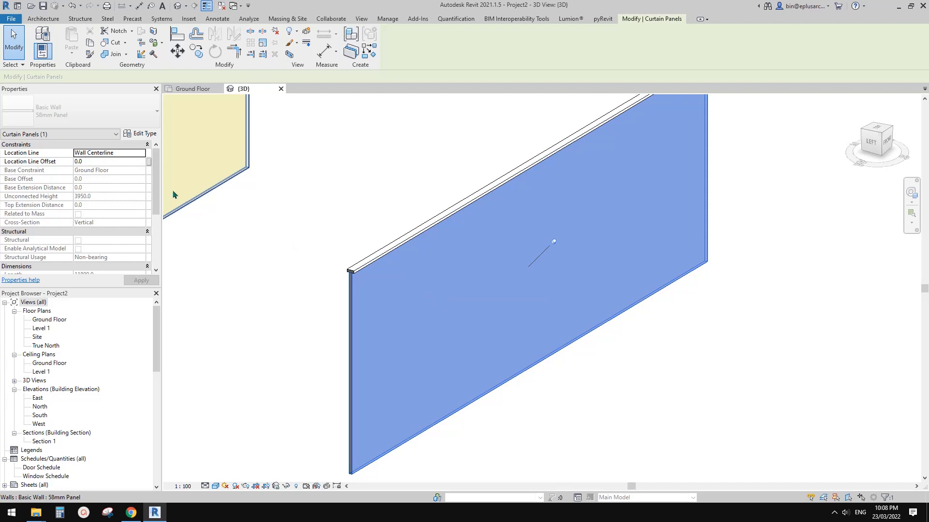
middle_click_drag(229, 205, 247, 195)
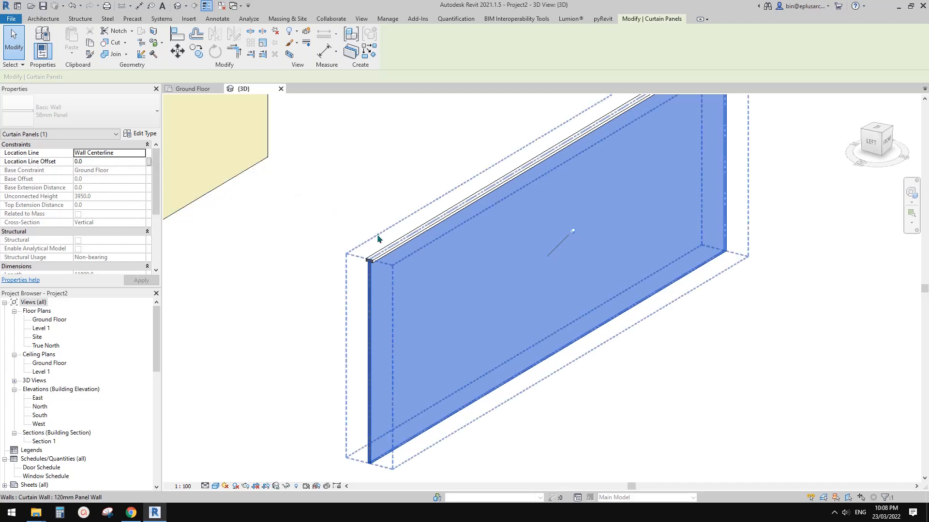
middle_click_drag(375, 249, 540, 288, "shift")
key("Escape")
left_click(527, 293)
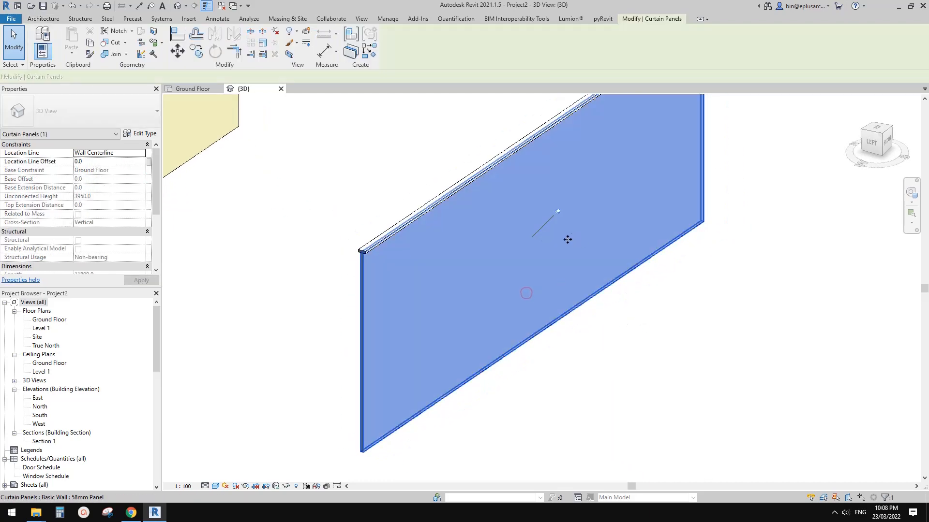
left_click(113, 162)
type("30")
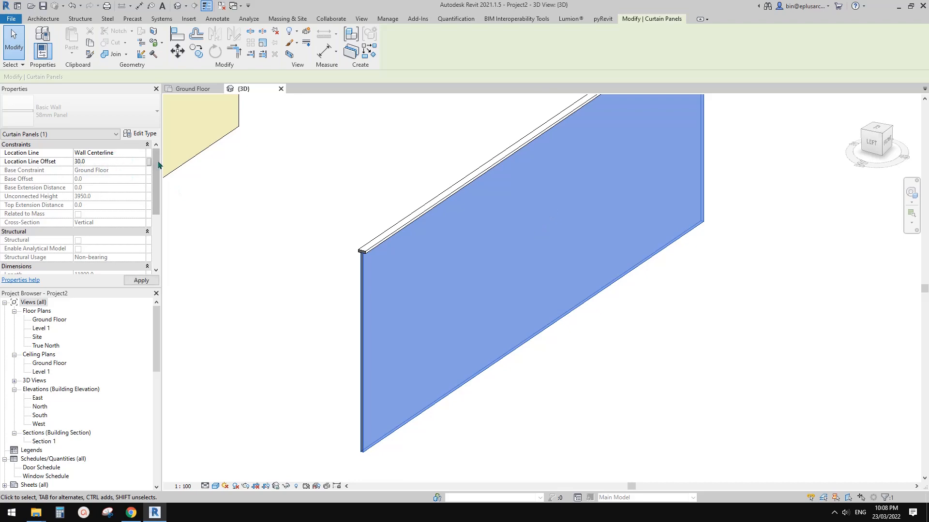
left_click(314, 156)
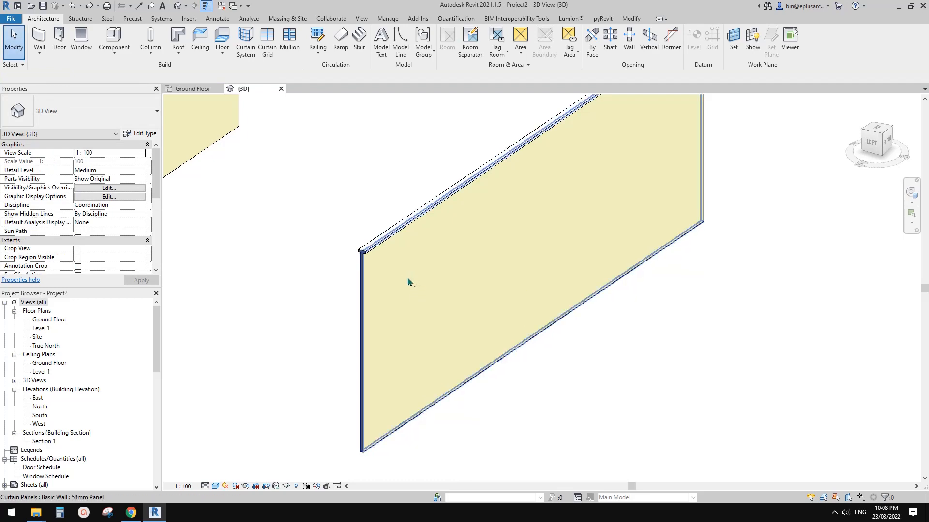
Step: Add an aligned dimension between the 58mm panel's outer face and the front edge of the top mullion
left_click(410, 279)
scroll(394, 261, "up", 2)
key("Escape")
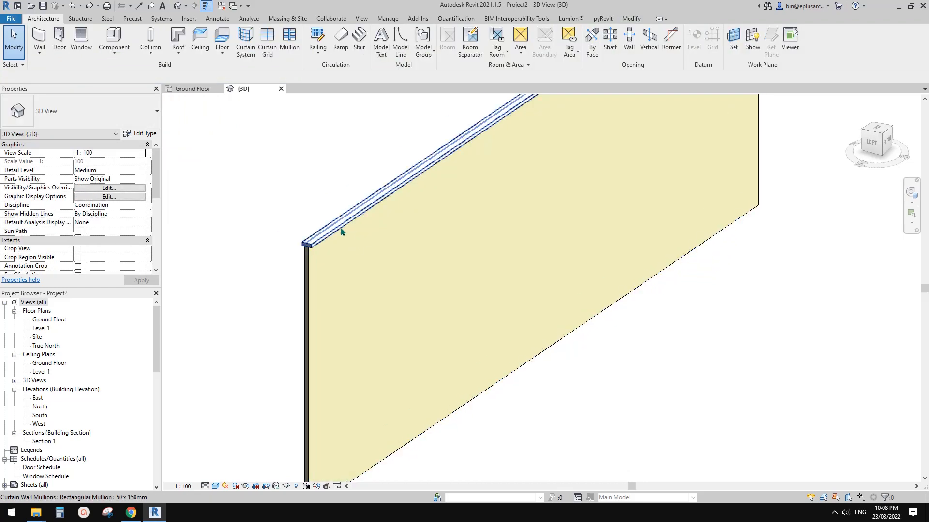
left_click(340, 226)
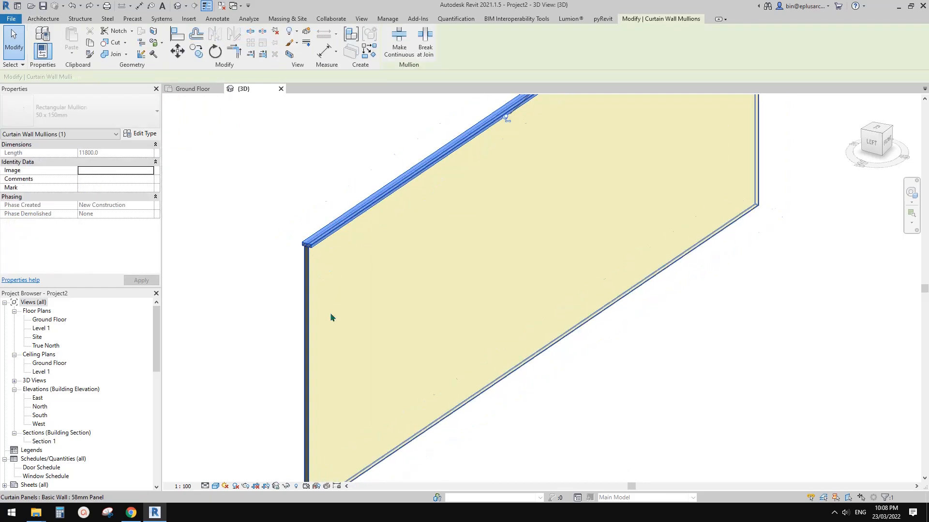
scroll(318, 280, "up", 3)
key("Escape")
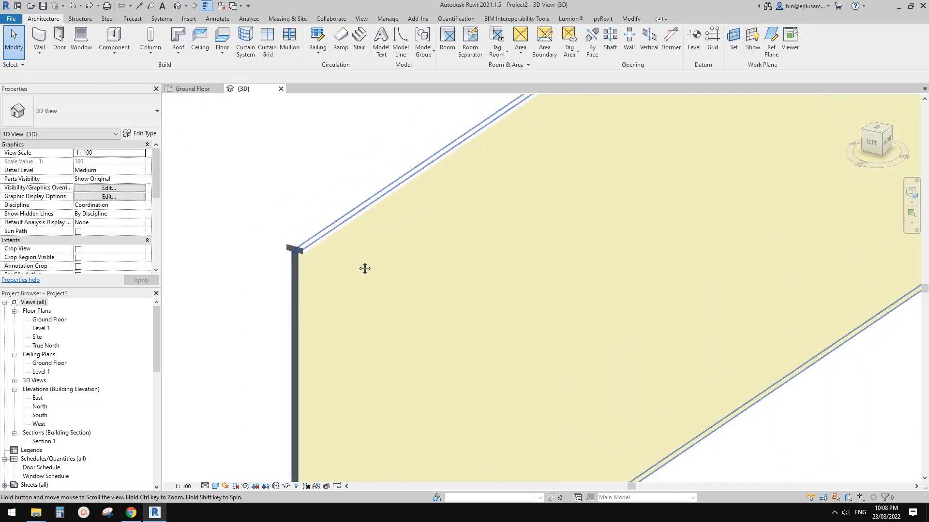
key("d")
key("i")
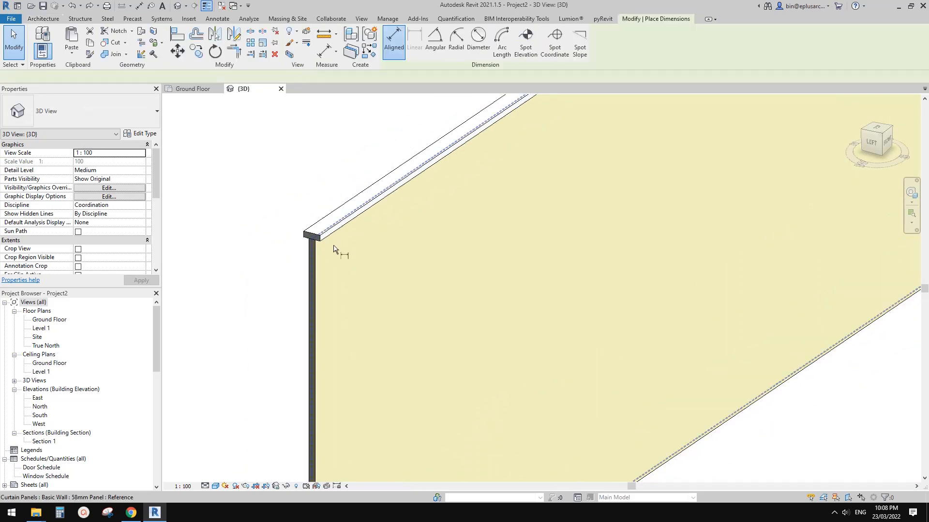
middle_click_drag(336, 246, 387, 268)
scroll(362, 262, "up", 2)
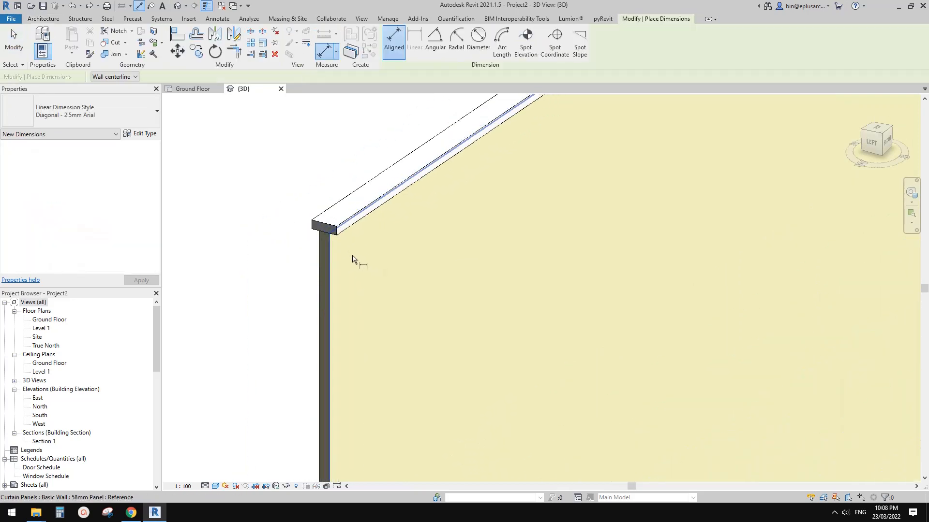
left_click(356, 259)
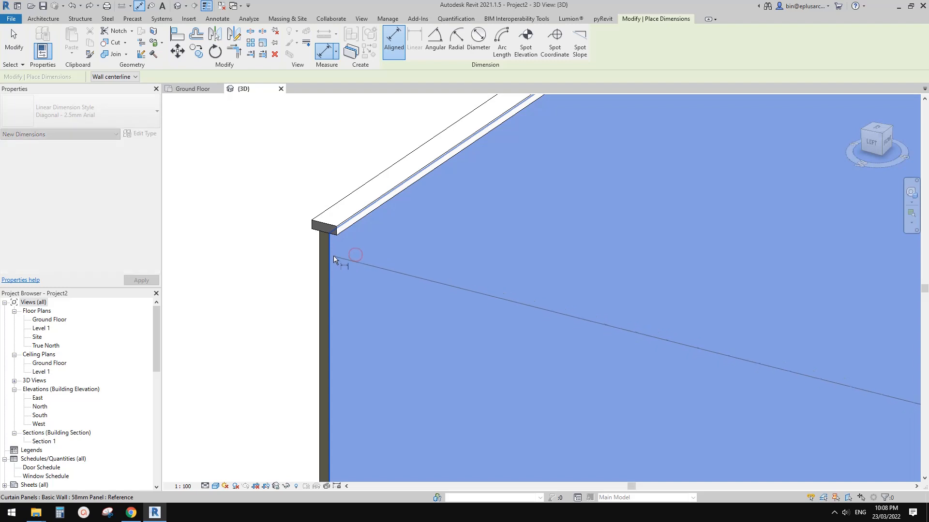
left_click(344, 226)
scroll(422, 282, "down", 3)
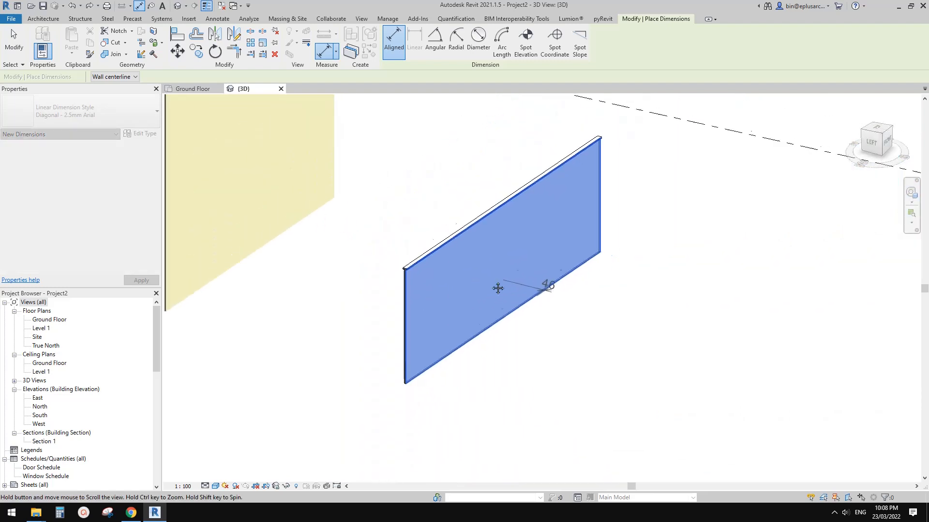
scroll(498, 286, "up", 2)
left_click(541, 304)
middle_click_drag(577, 316, 559, 304, "shift")
middle_click_drag(508, 314, 502, 311, "shift")
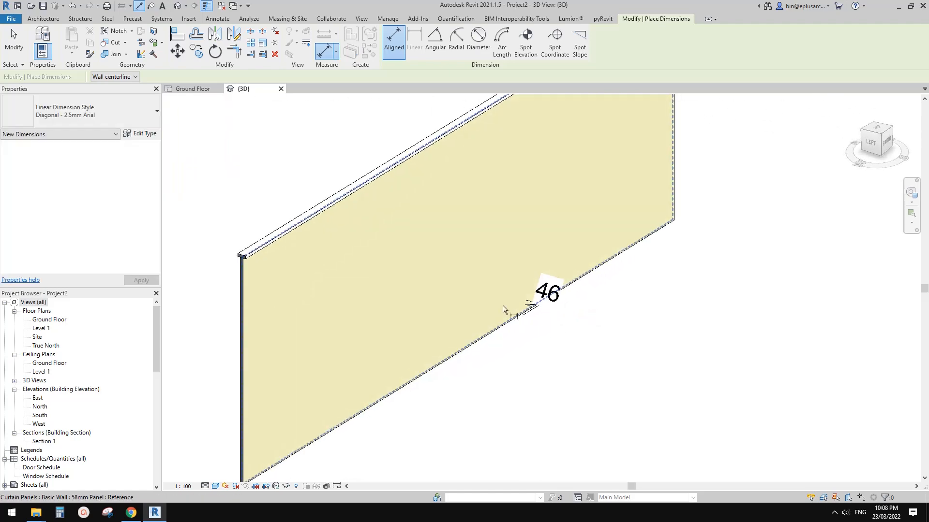
key("Escape")
Step: Duplicate the top mullion's type as "50x120" and set its thickness to 120
middle_click_drag(434, 294, 481, 296)
middle_click_drag(352, 242, 376, 254)
scroll(331, 266, "up", 2)
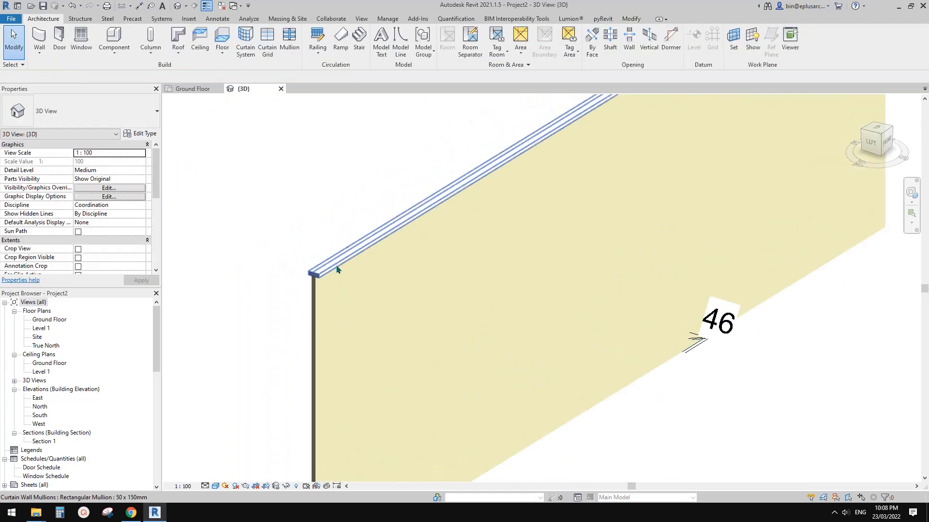
left_click(334, 260)
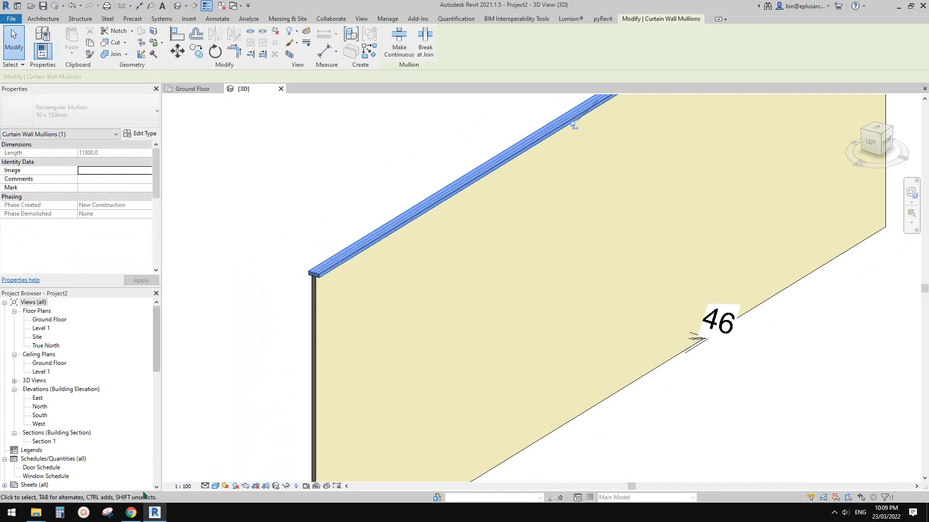
scroll(414, 199, "down", 2)
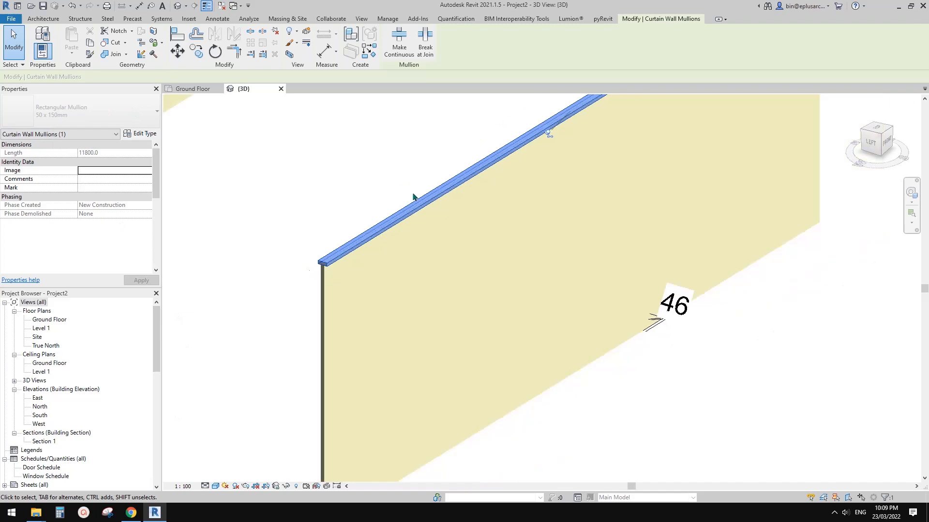
scroll(363, 209, "up", 1)
left_click(501, 172)
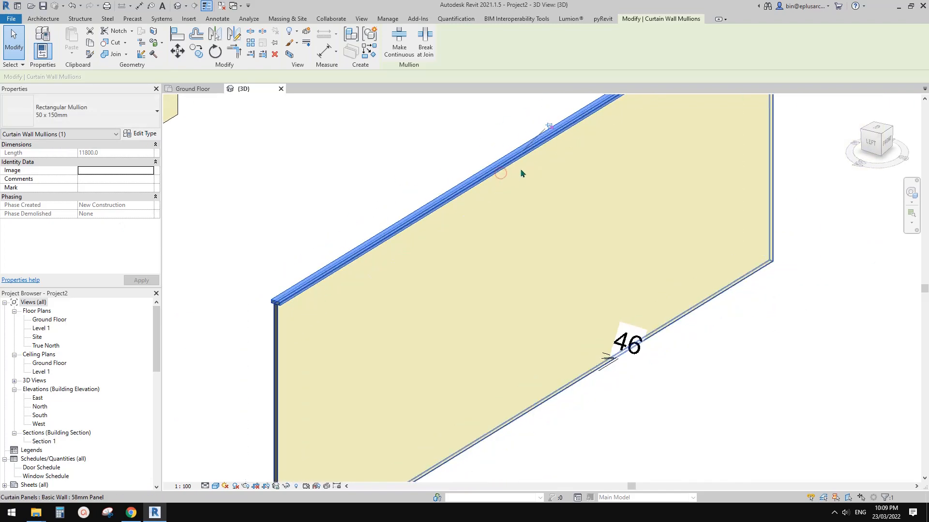
left_click(150, 133)
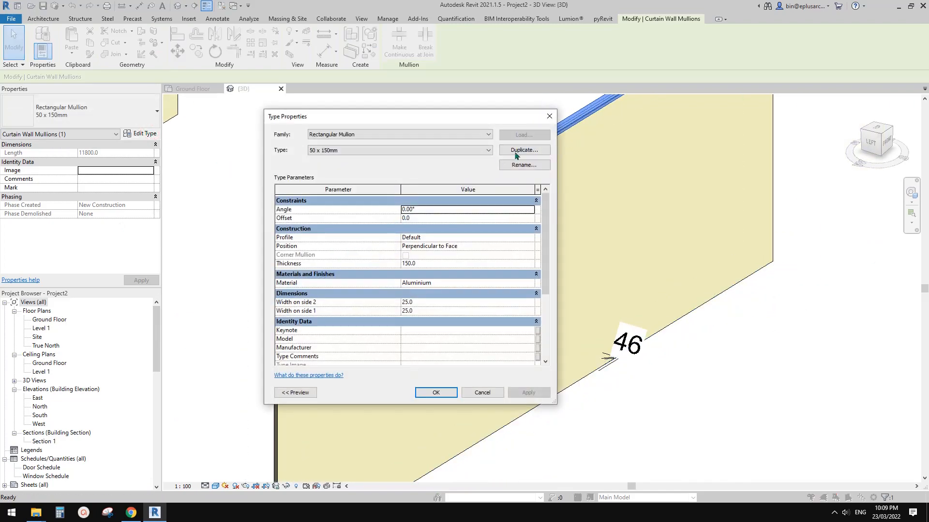
left_click(517, 150)
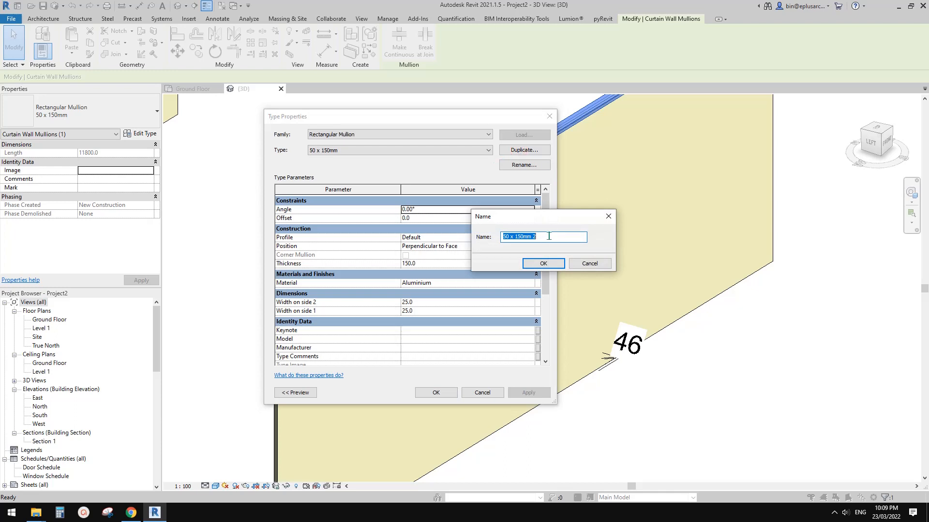
type("50x120")
left_click(543, 263)
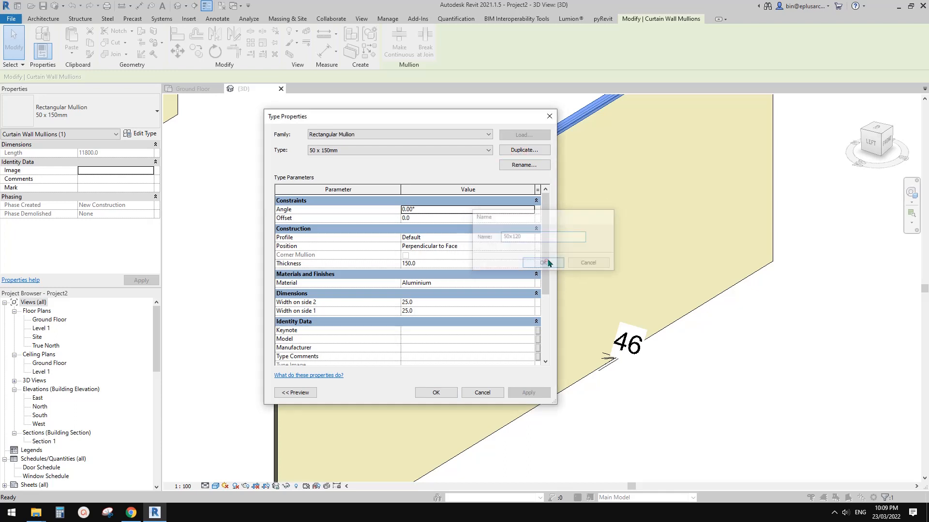
left_click(436, 265)
type("120")
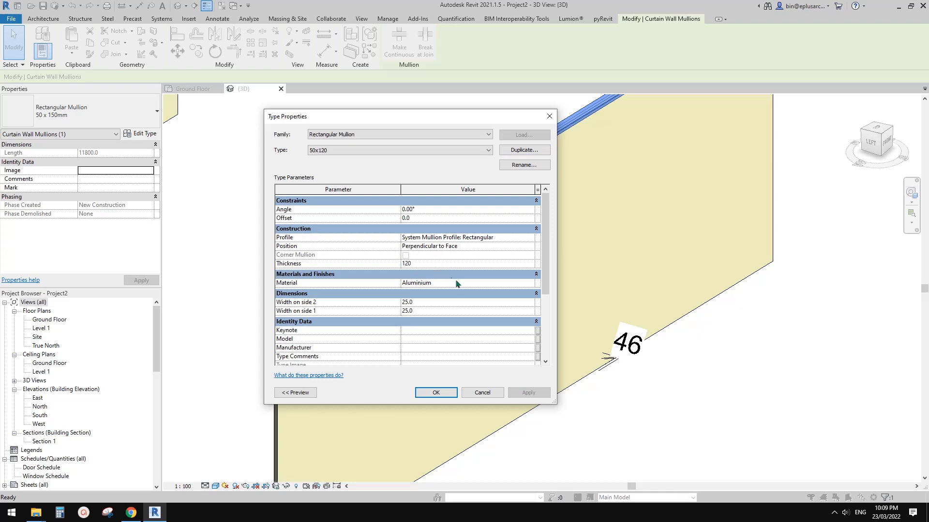
Step: Search the material library for "timber" and select the Timber material for the 50x120 mullion type
left_click(457, 281)
left_click(530, 283)
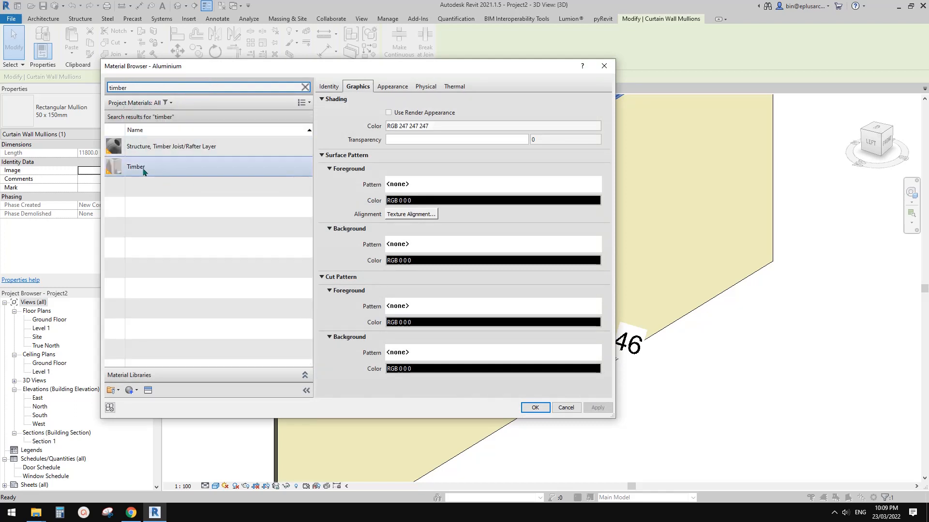
left_click(141, 167)
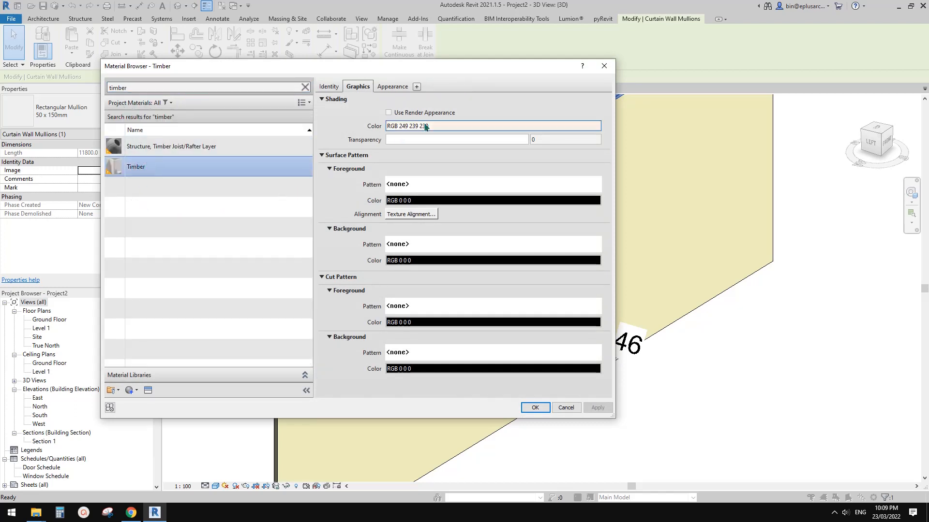
Step: Replace the Timber material's appearance asset with Andiroba from the Wood category of the Appearance Library
left_click(392, 86)
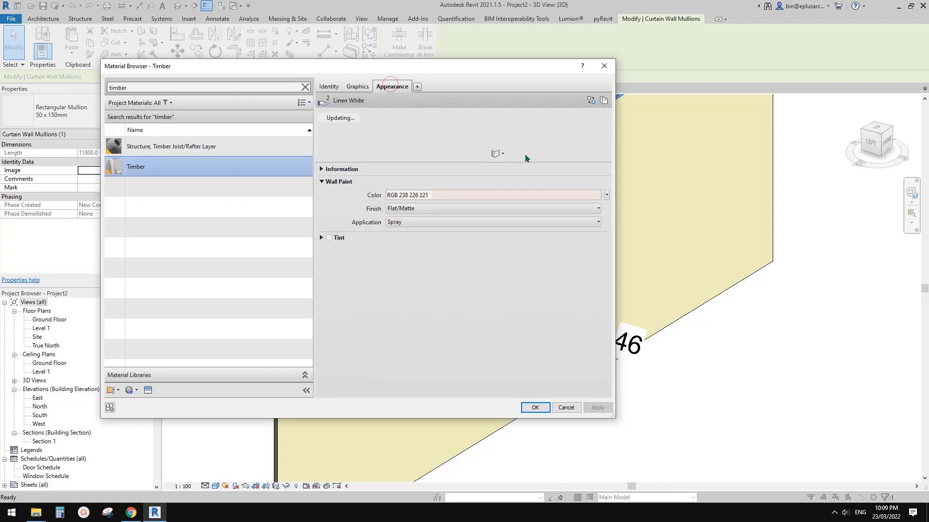
left_click(591, 100)
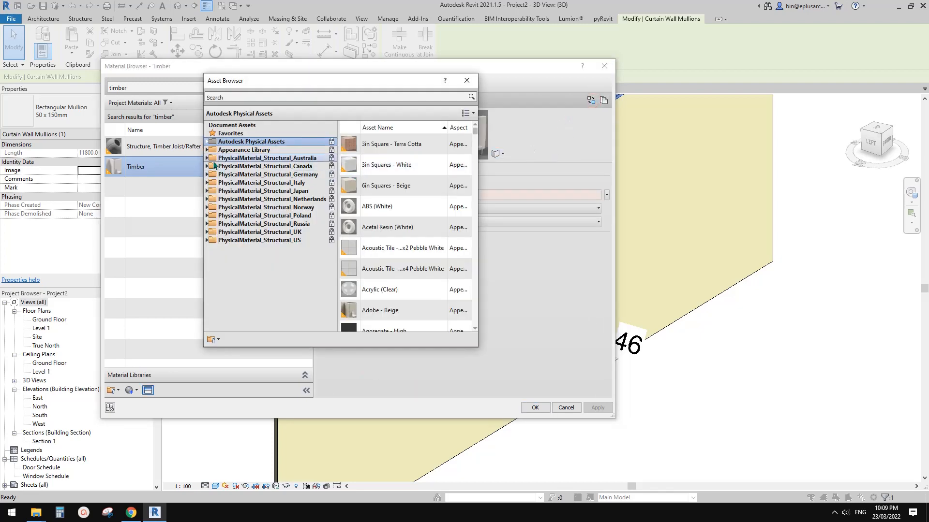
scroll(224, 167, "down", 5)
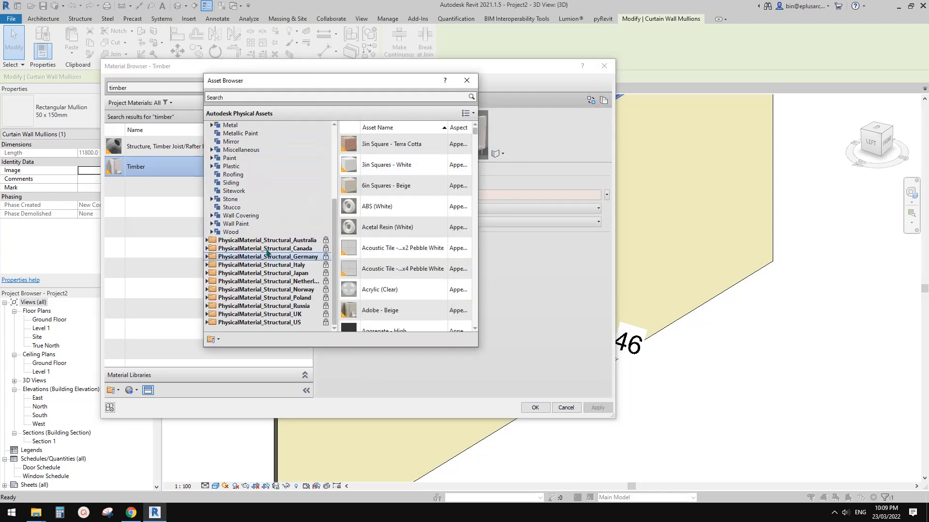
left_click(232, 224)
left_click(214, 234)
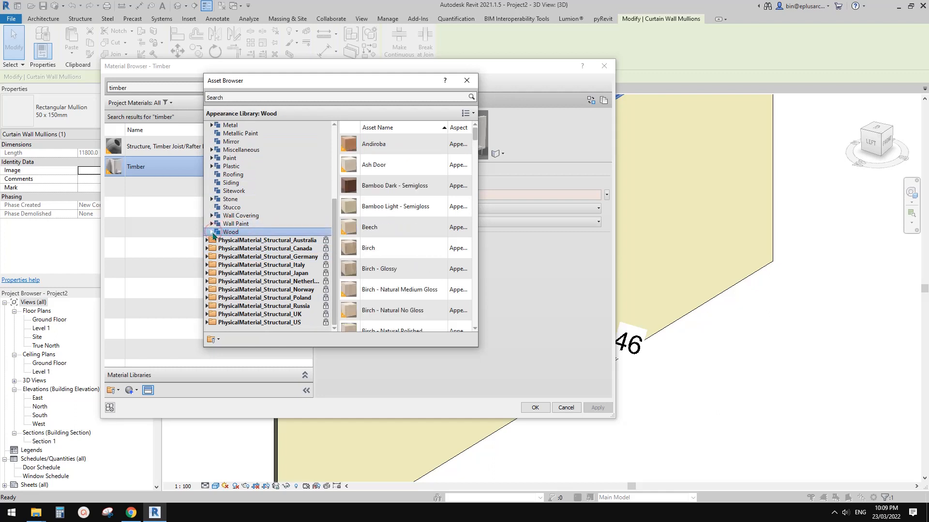
left_click(464, 144)
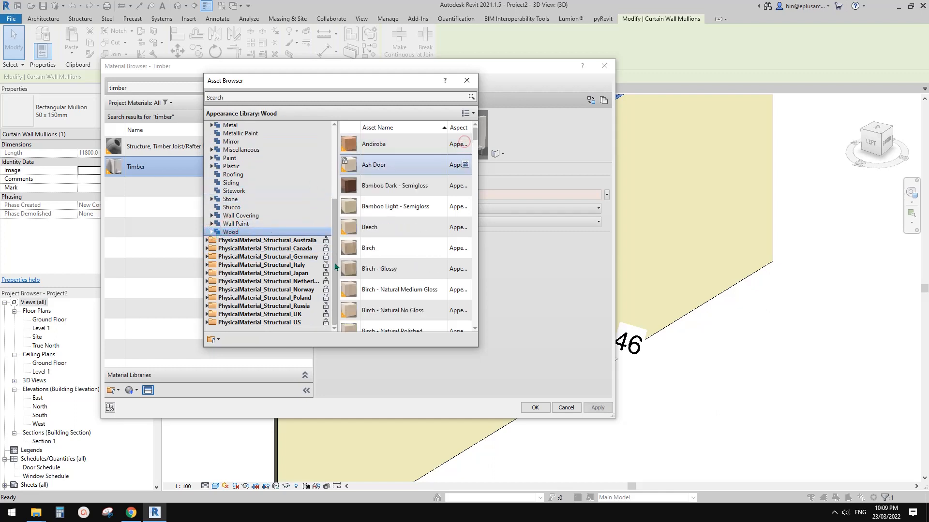
left_click(466, 81)
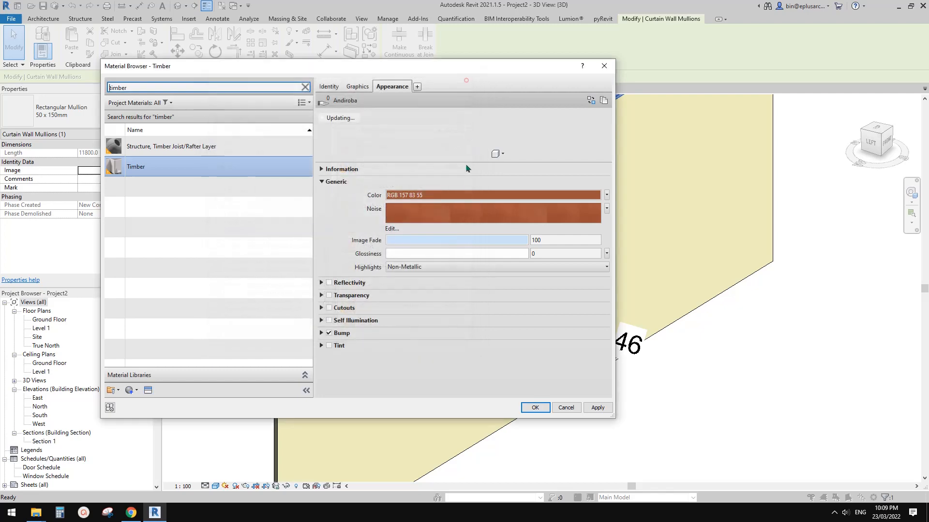
Step: Match Timber's shading colour to its render appearance, leave Use Render Appearance off, and accept the material and mullion type changes
left_click(357, 86)
left_click(405, 113)
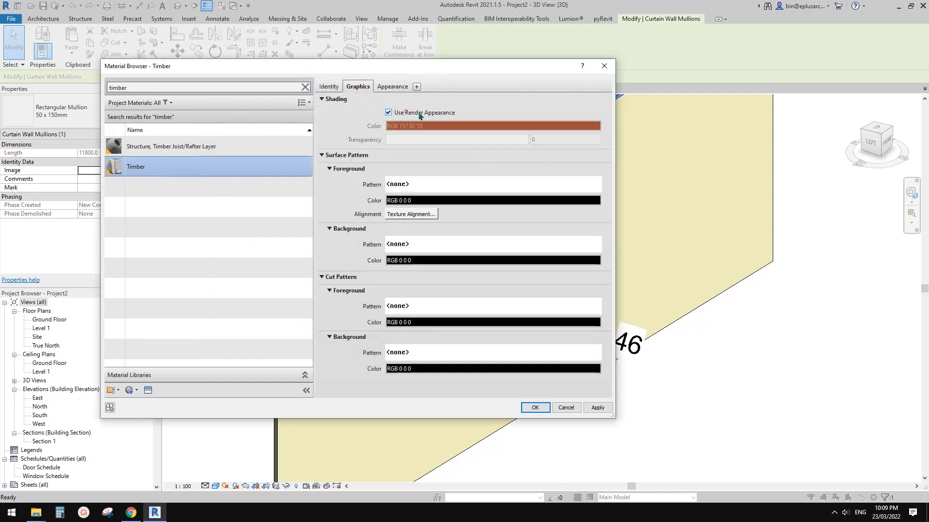
left_click(389, 113)
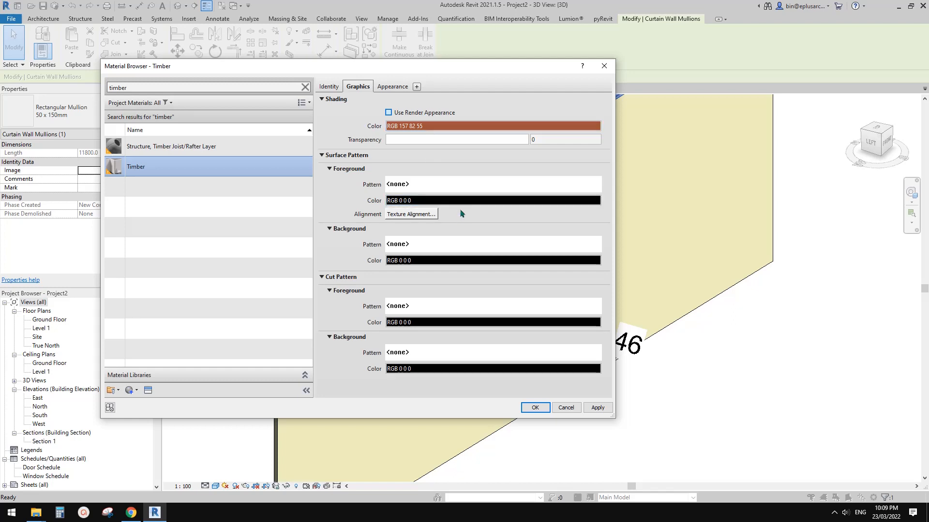
left_click(393, 86)
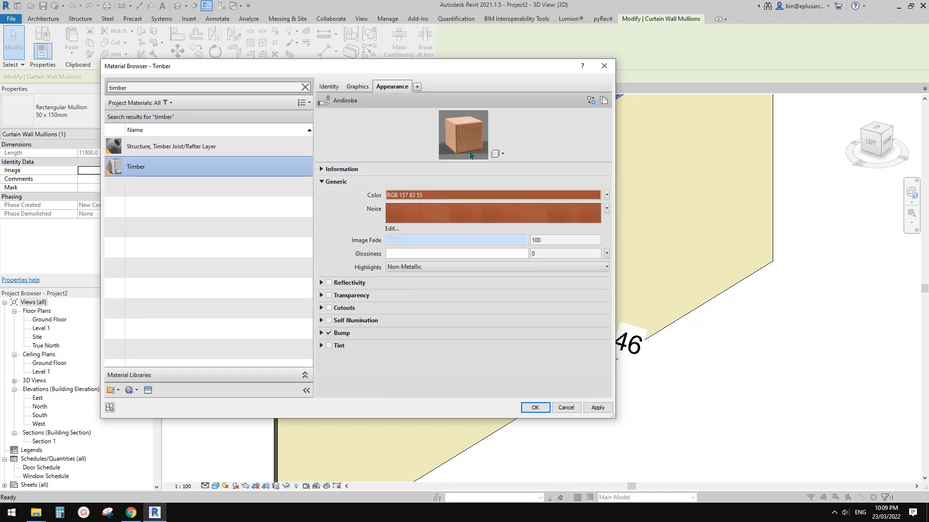
left_click(358, 87)
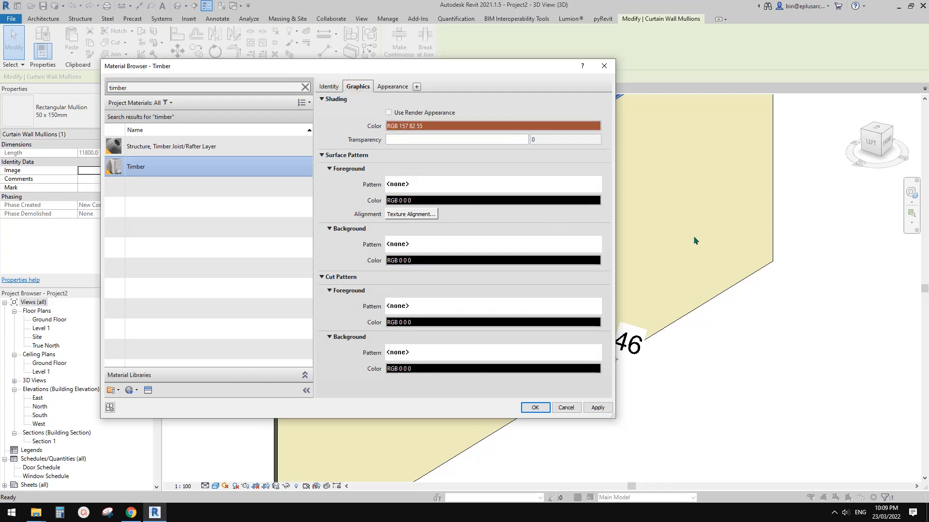
left_click(445, 126)
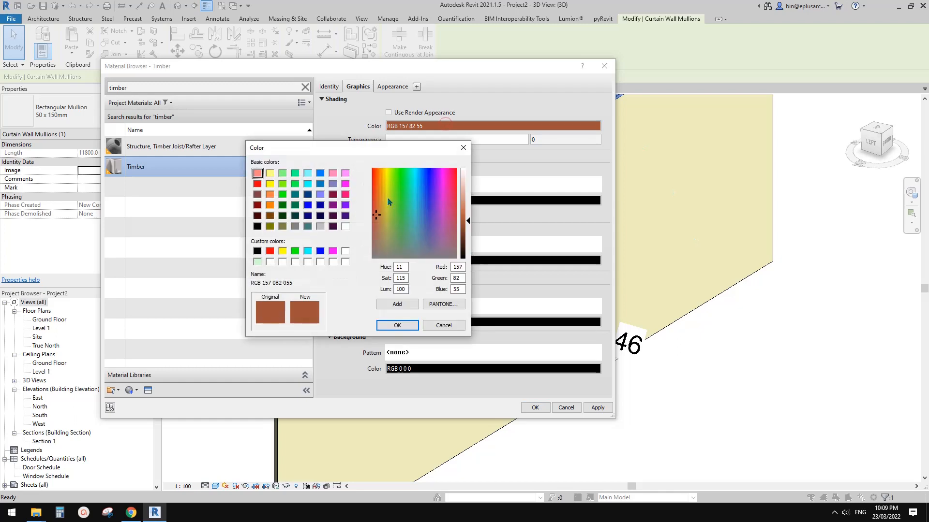
left_click(463, 148)
left_click(536, 408)
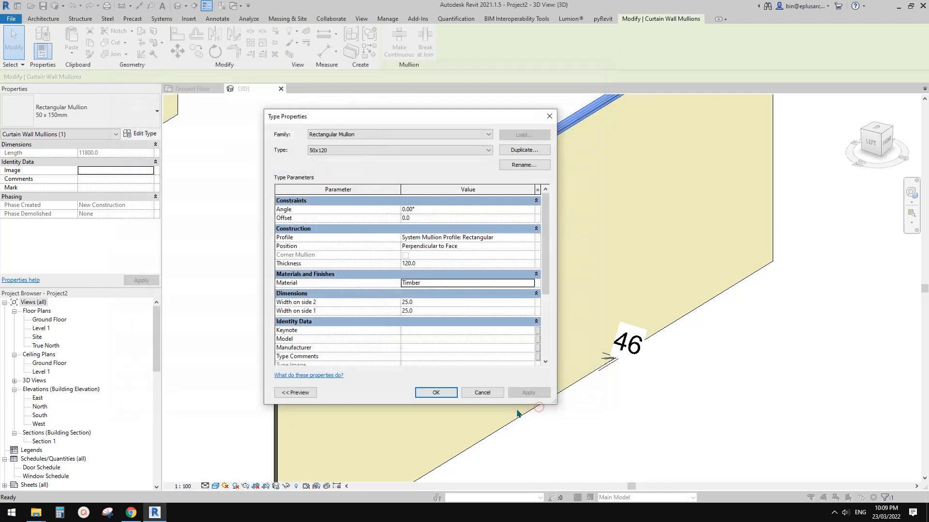
left_click(452, 390)
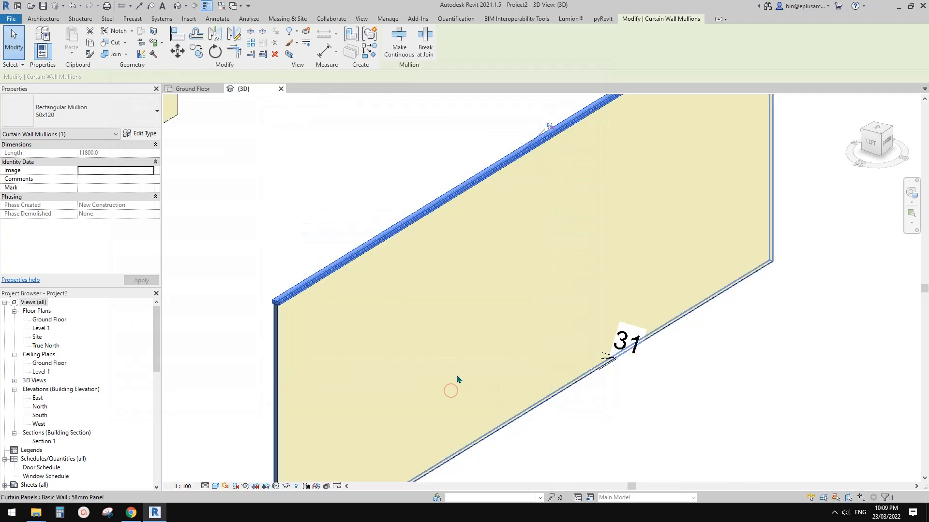
Step: Re-pin the wall's top mullion so it follows the curtain wall type's mullion setting
middle_click_drag(455, 378, 441, 284)
key("Escape")
middle_click_drag(332, 234, 355, 284)
scroll(355, 282, "up", 3)
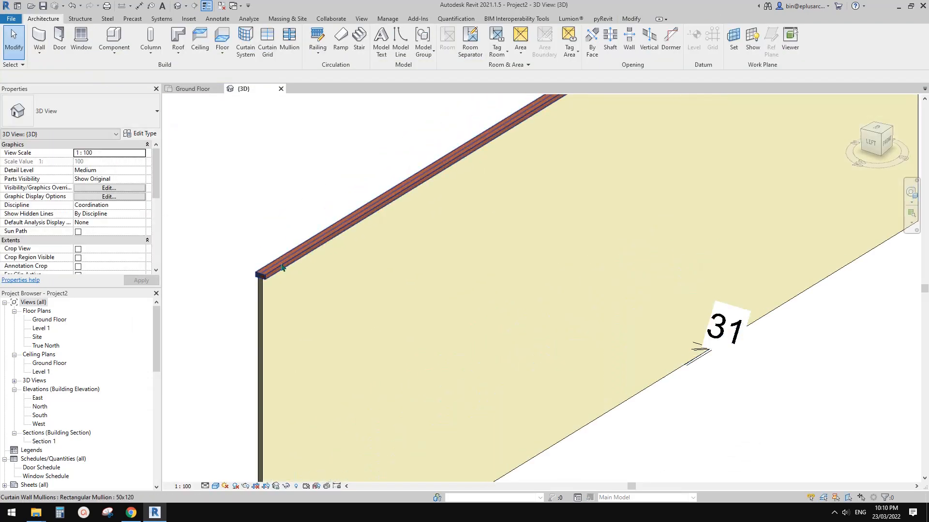
left_click(280, 263)
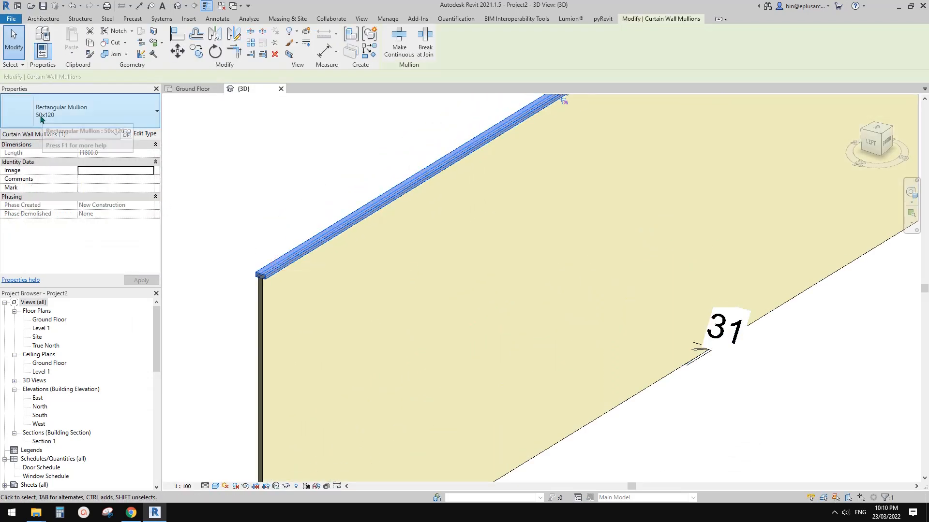
scroll(465, 282, "down", 2)
middle_click_drag(465, 282, 481, 232)
scroll(446, 151, "up", 2)
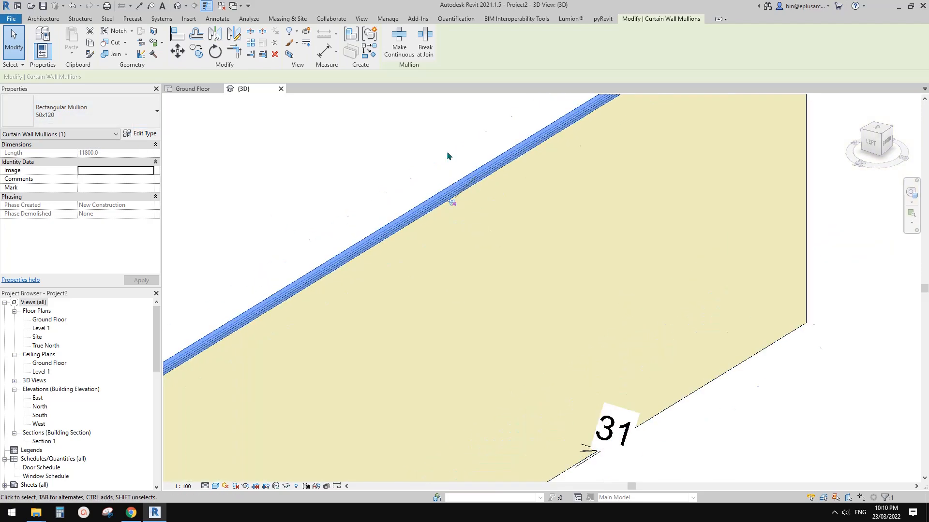
left_click(453, 203)
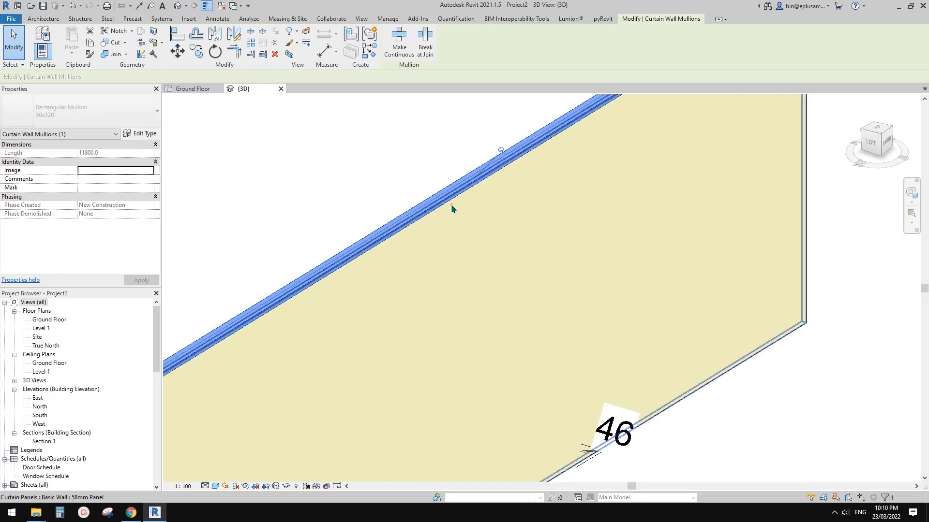
scroll(473, 238, "down", 1)
scroll(473, 238, "down", 1)
key("Escape")
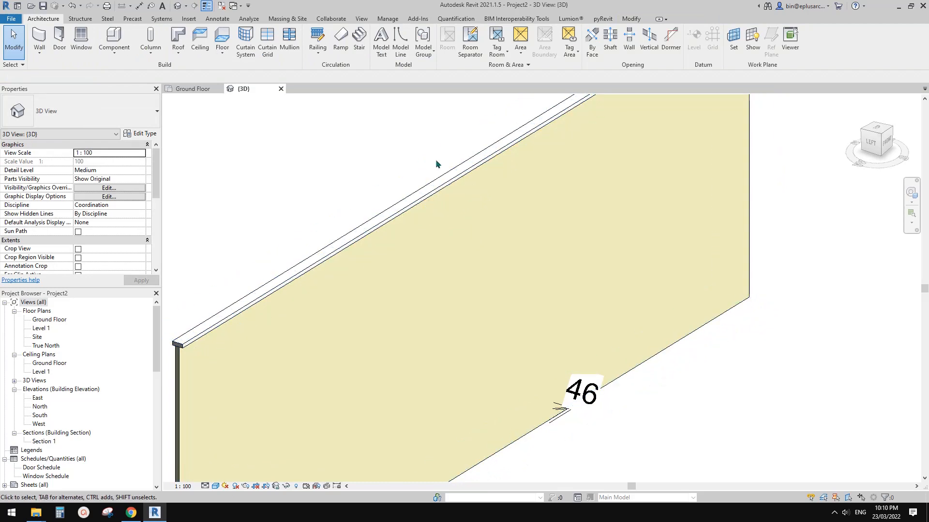
Step: Set the horizontal mullions' Border 2 Type to Rectangular Mullion : 50x120 in the 120mm Panel Wall type
scroll(445, 187, "down", 2)
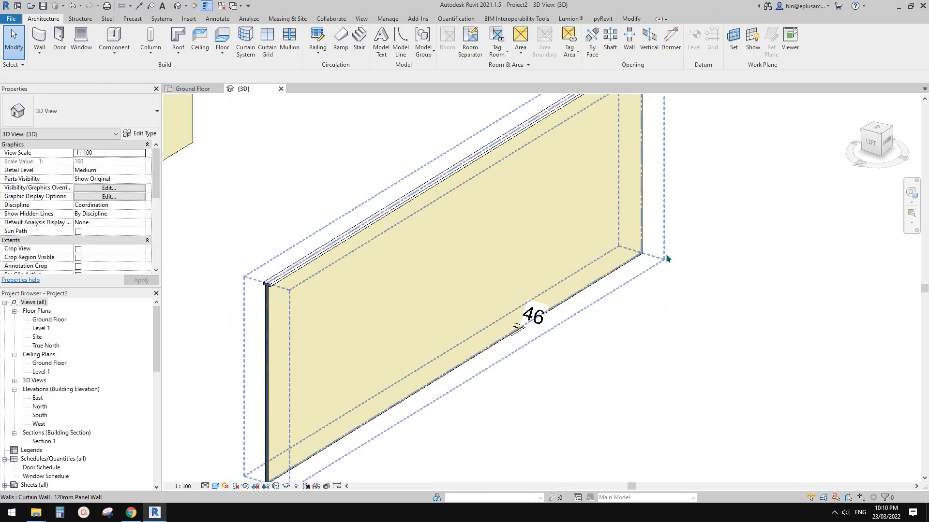
left_click(663, 262)
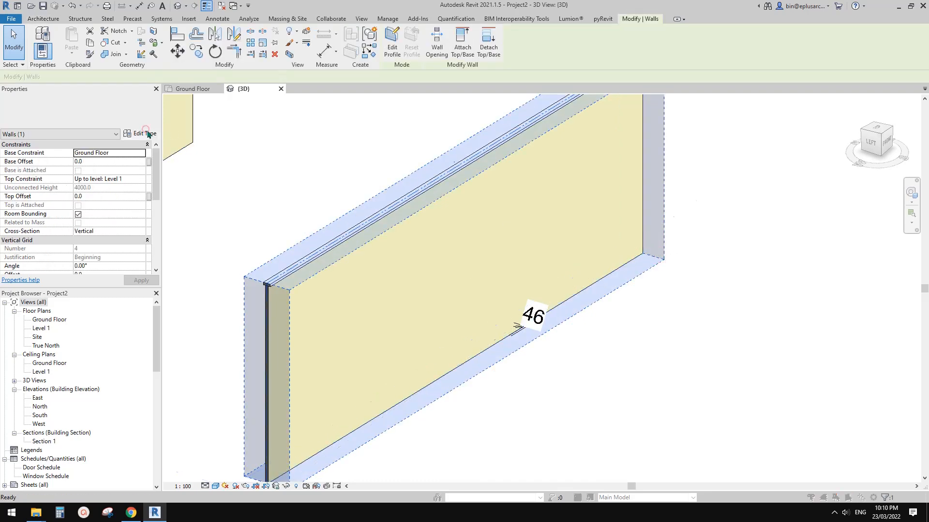
left_click(143, 134)
scroll(530, 300, "down", 6)
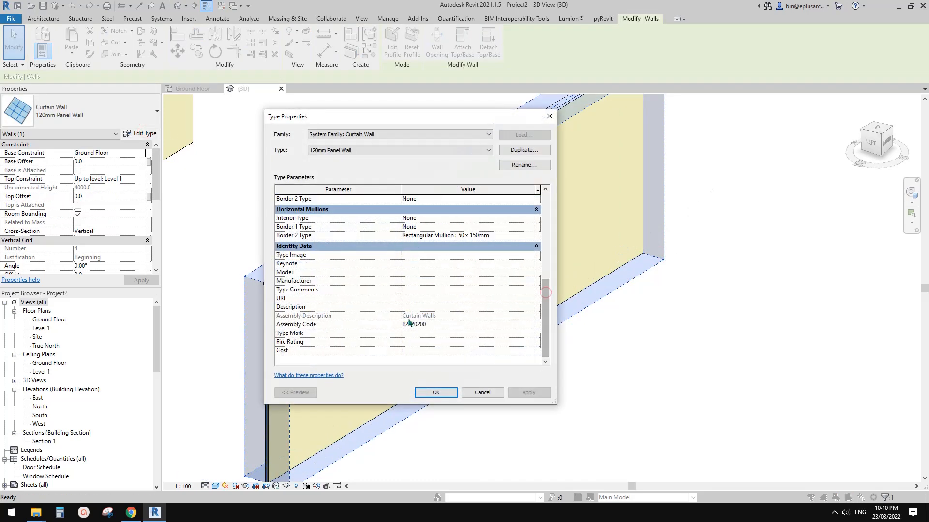
left_click(501, 237)
left_click(531, 236)
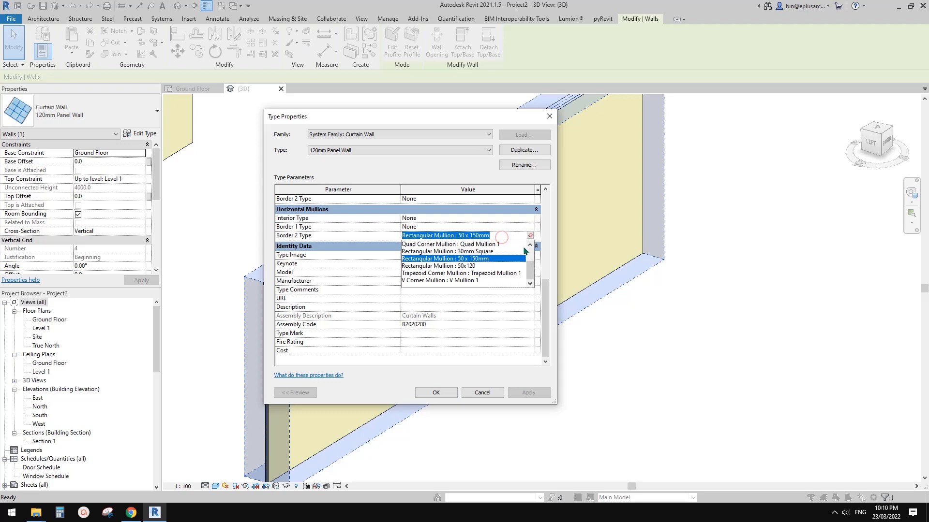
left_click(473, 266)
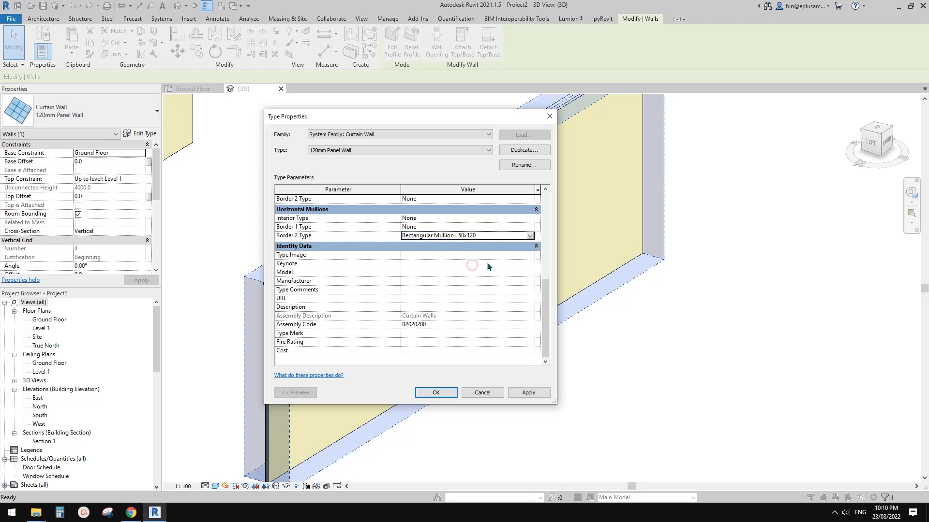
left_click(456, 391)
key("Escape")
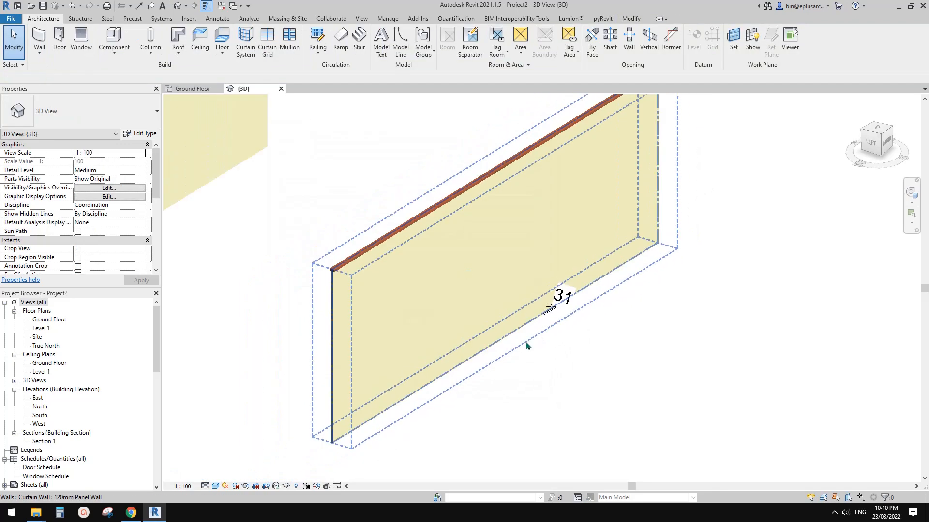
Step: Examine the dimension between the 58mm panel's outer face and the top mullion's front edge
scroll(561, 295, "up", 3)
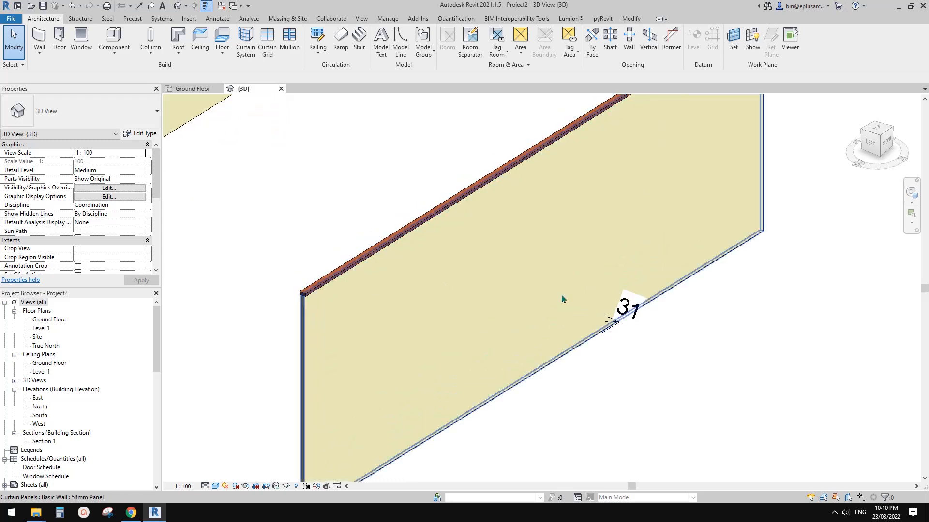
left_click(629, 321)
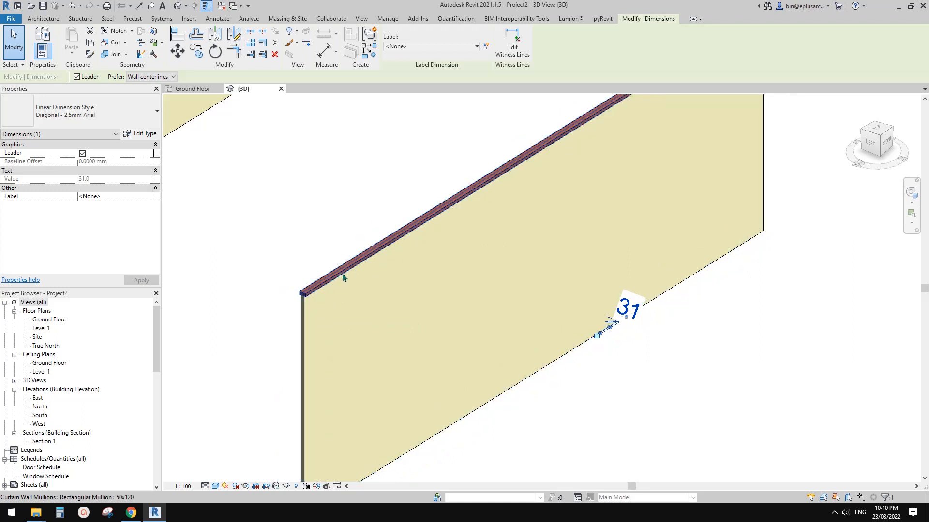
left_click(637, 319)
key("Escape")
key("Escape")
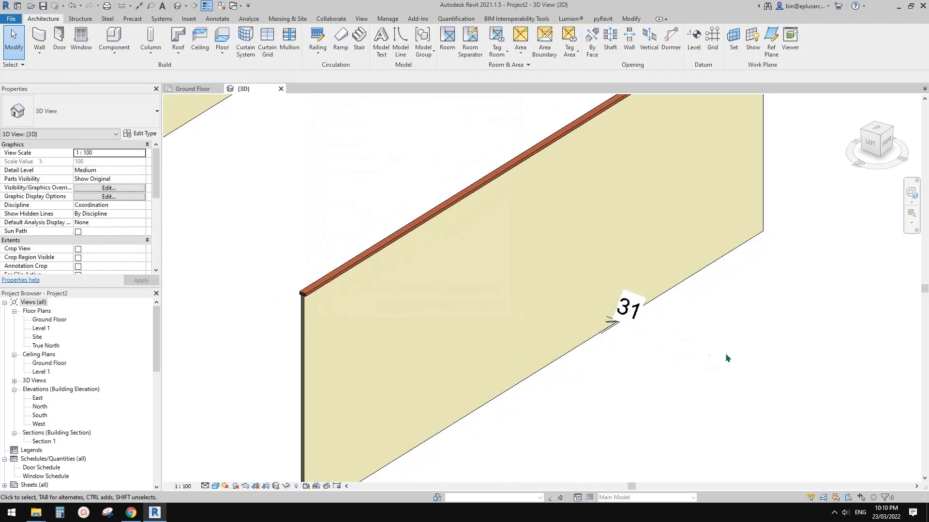
left_click(636, 322)
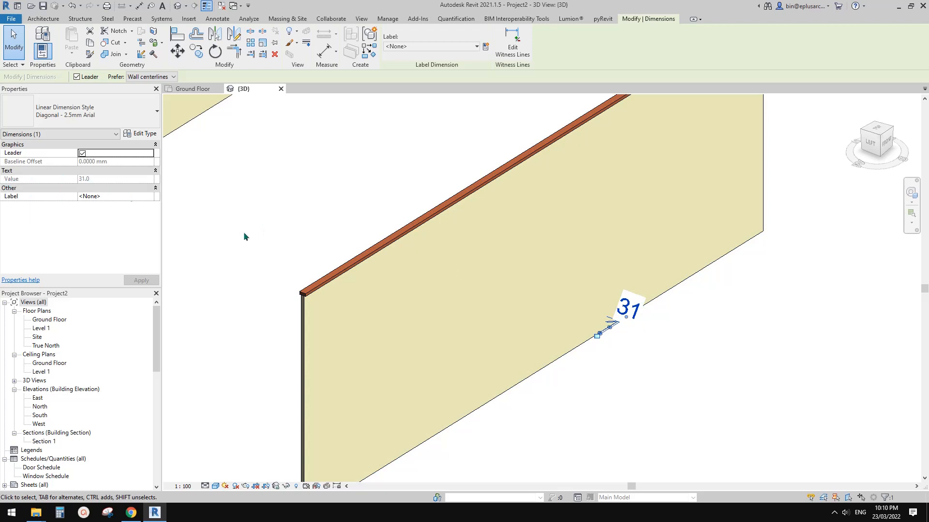
middle_click_drag(643, 344, 646, 255)
left_click(633, 324)
left_click(610, 303)
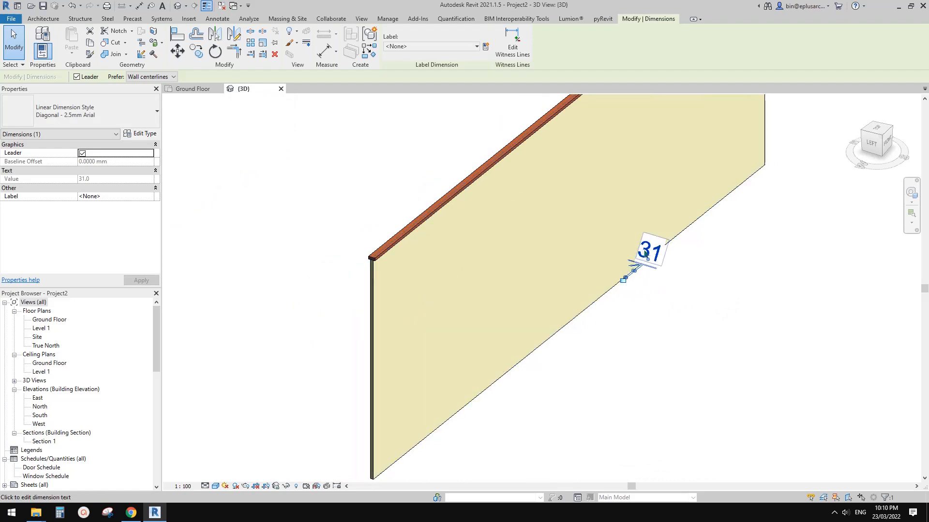
key("Escape")
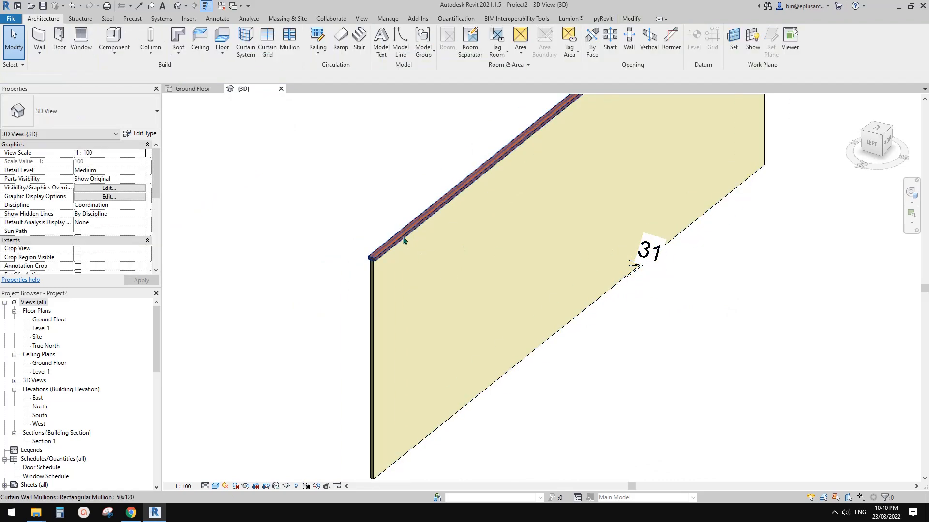
Step: Set the Offset of the top mullion's 50x120 Rectangular Mullion type to 31 and accept the type change
left_click(404, 240)
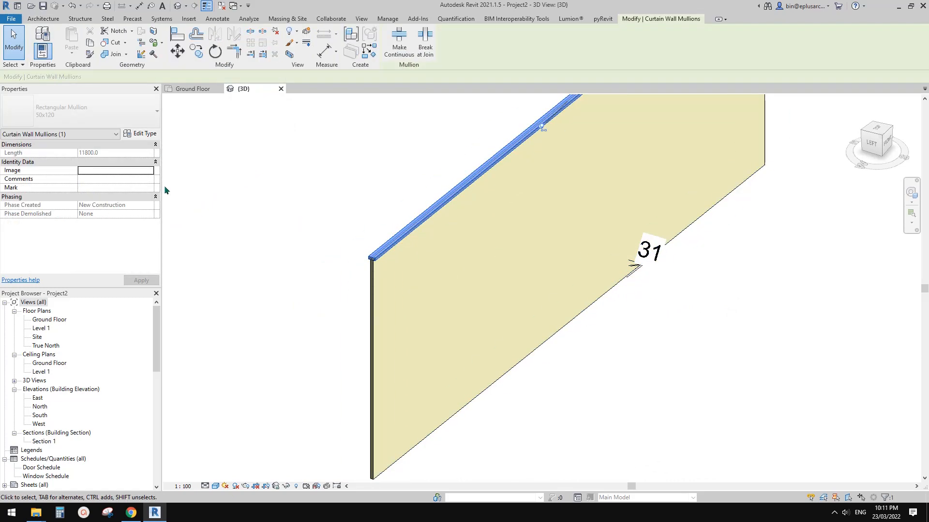
left_click(140, 133)
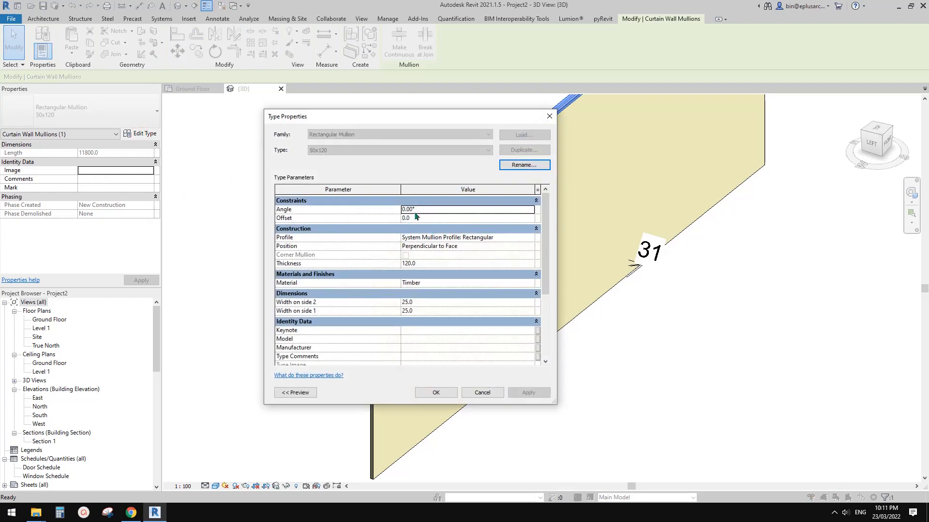
left_click(423, 218)
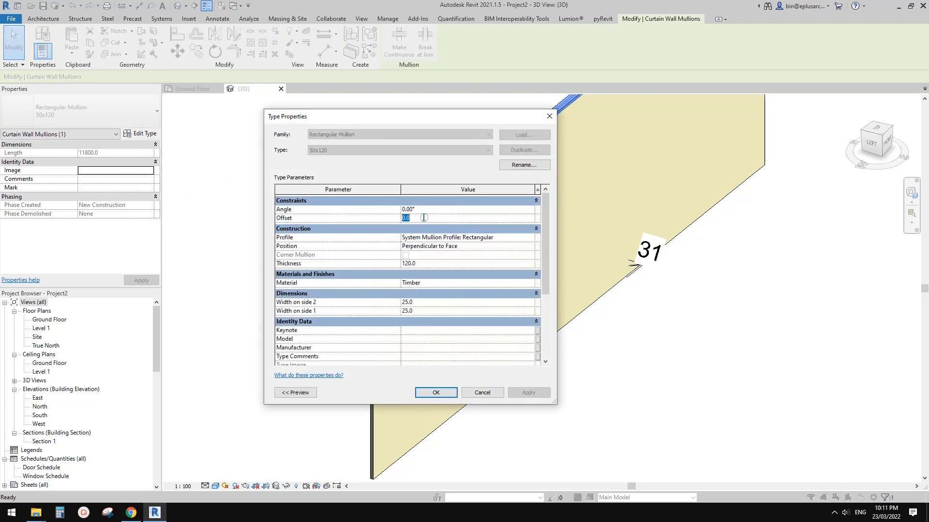
type("31")
left_click(528, 392)
left_click(437, 392)
left_click(620, 351)
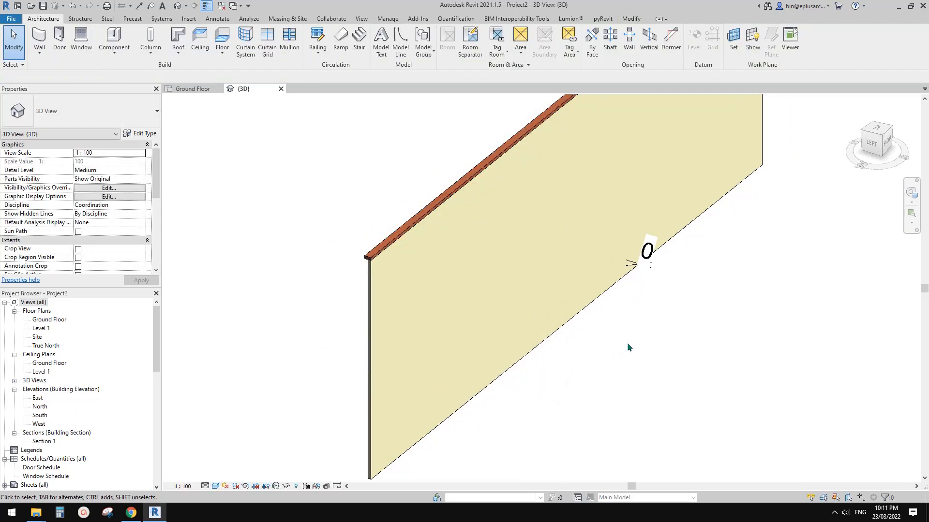
Step: Examine the end of the wall to see how the shifted top mullion aligns with the 58mm panel's face
scroll(448, 321, "up", 5)
left_click(362, 204)
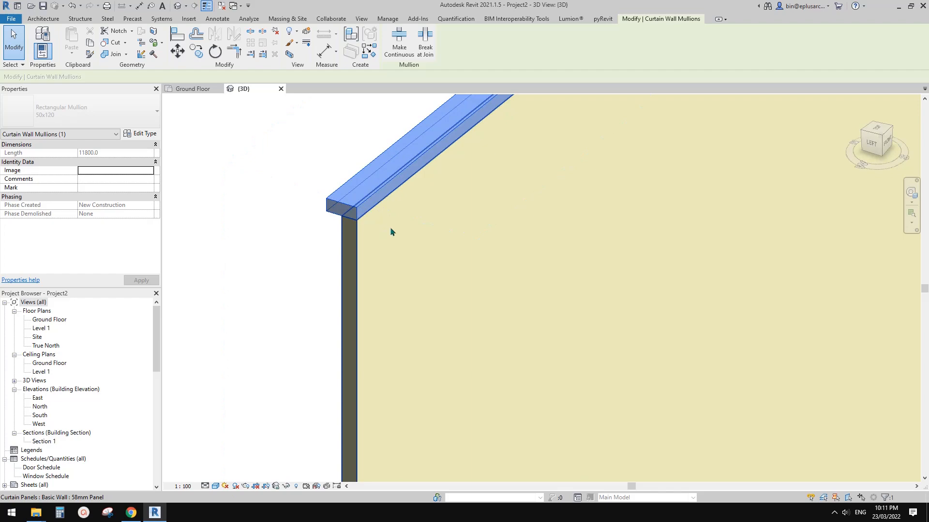
middle_click_drag(391, 232, 386, 233)
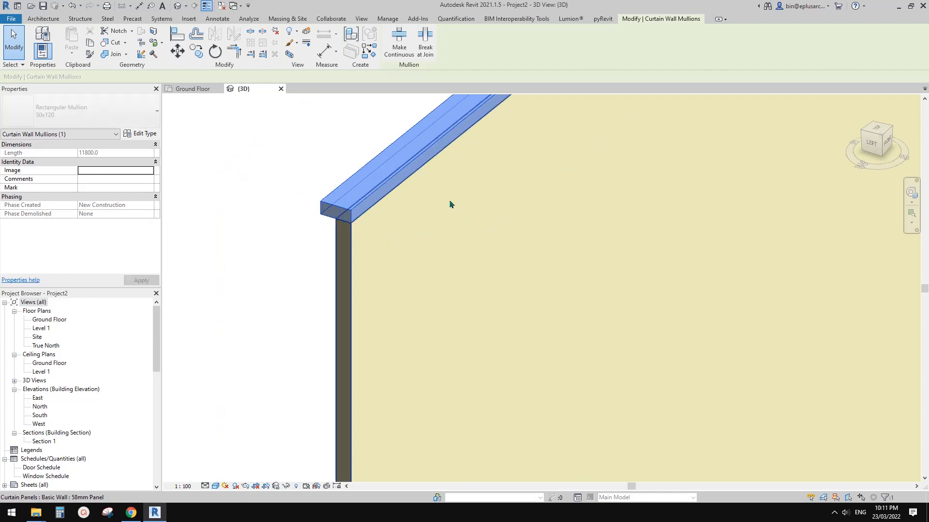
left_click(472, 244)
scroll(472, 242, "down", 3)
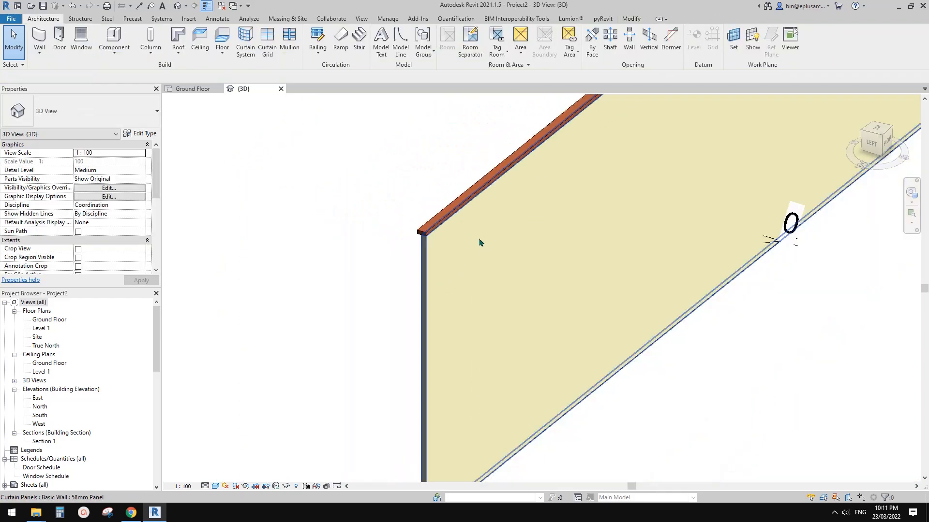
Step: Draw a short test wall of the 120mm Panel Wall type in front of the existing panel wall
left_click(473, 237)
scroll(473, 239, "down", 2)
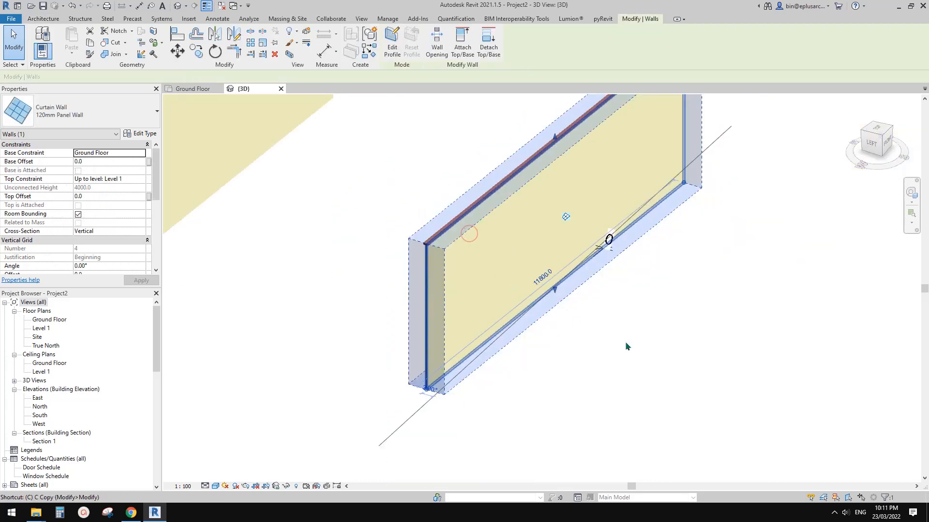
left_click(678, 315)
key("Escape")
key("Escape")
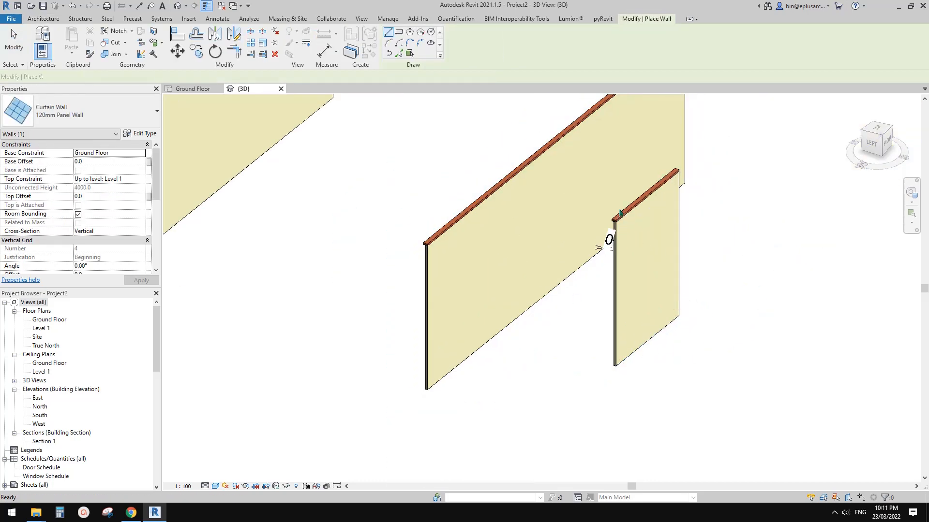
Step: Inspect the short test wall's panel and delete the whole test wall
scroll(623, 218, "up", 2)
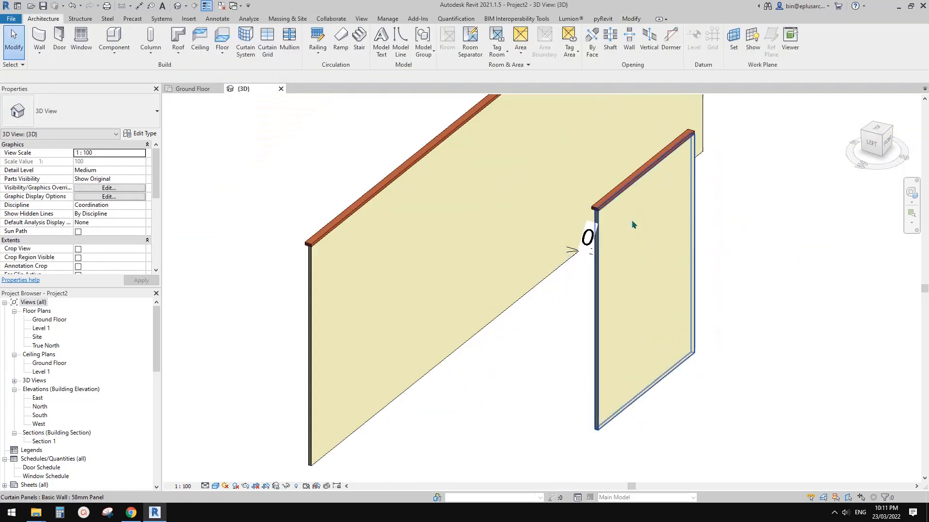
left_click(693, 203)
key("Escape")
left_click(696, 349)
key("Escape")
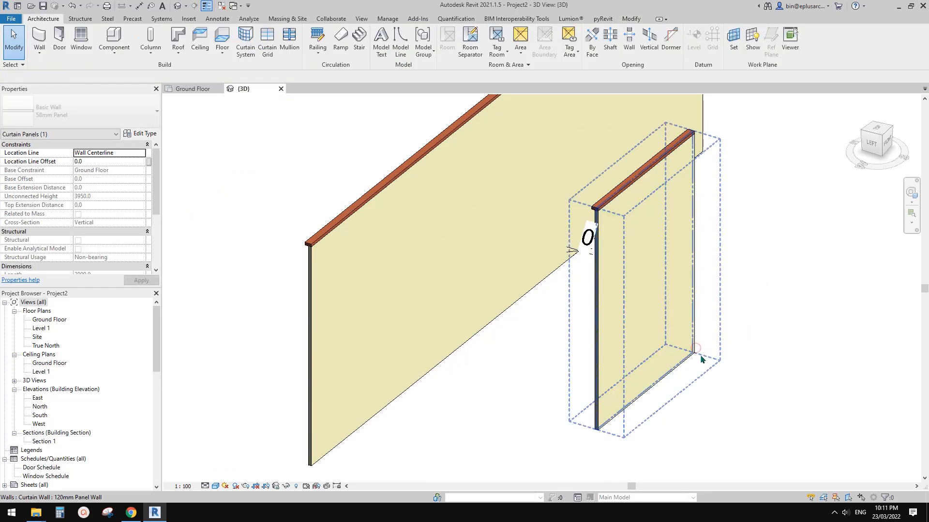
left_click(701, 359)
key("Delete")
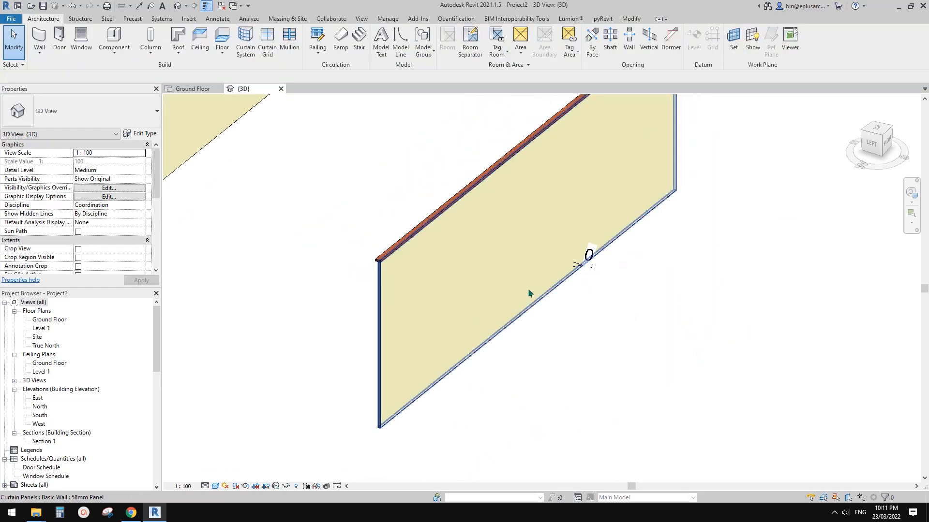
Step: Switch to Chrome to check the panel widths in the exploded wall assembly diagram, and return to Revit
middle_click_drag(529, 293, 488, 327, "shift")
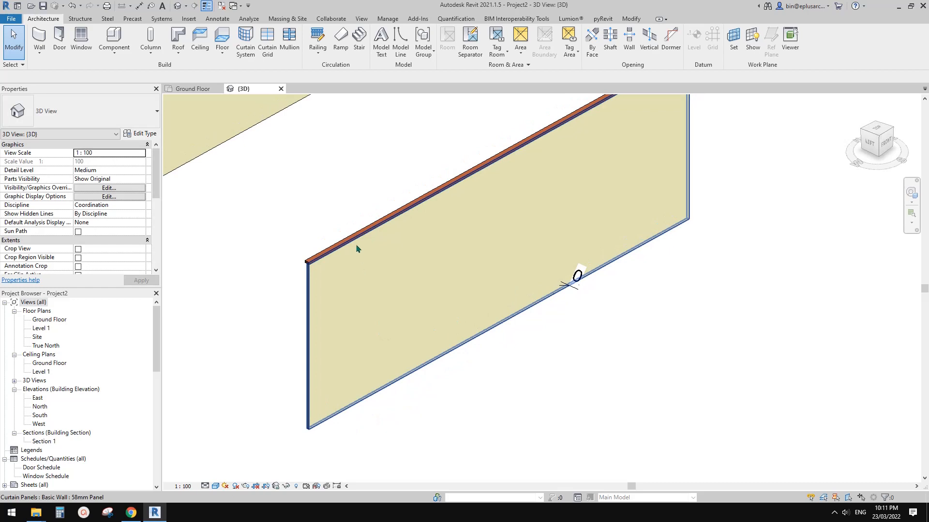
left_click(312, 325)
left_click(132, 512)
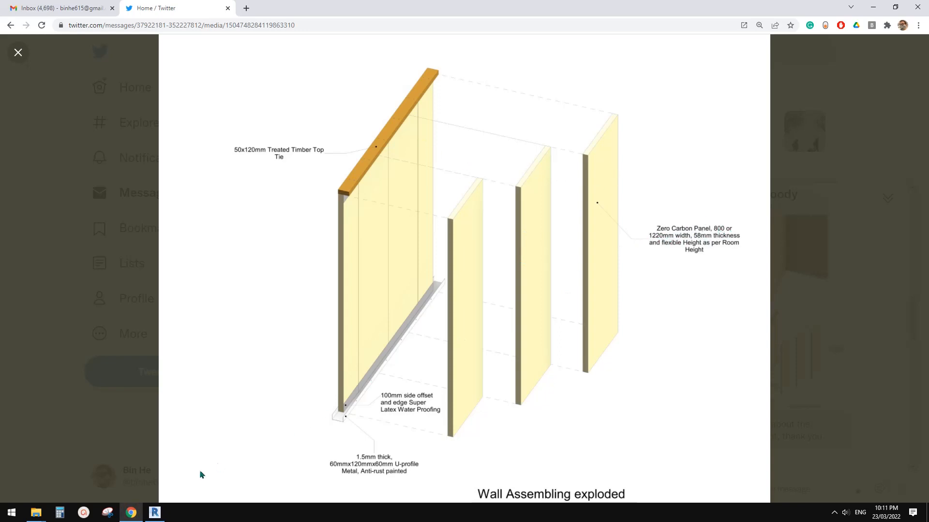
left_click(151, 511)
key("Escape")
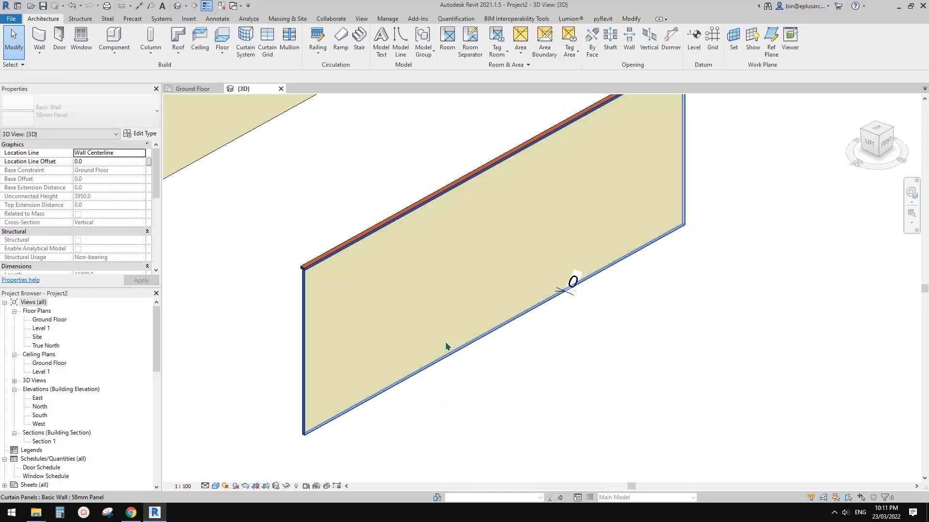
Step: Set the 120mm Panel Wall type's vertical grid layout to Fixed Distance with 800 spacing and accept the changes
left_click(449, 374)
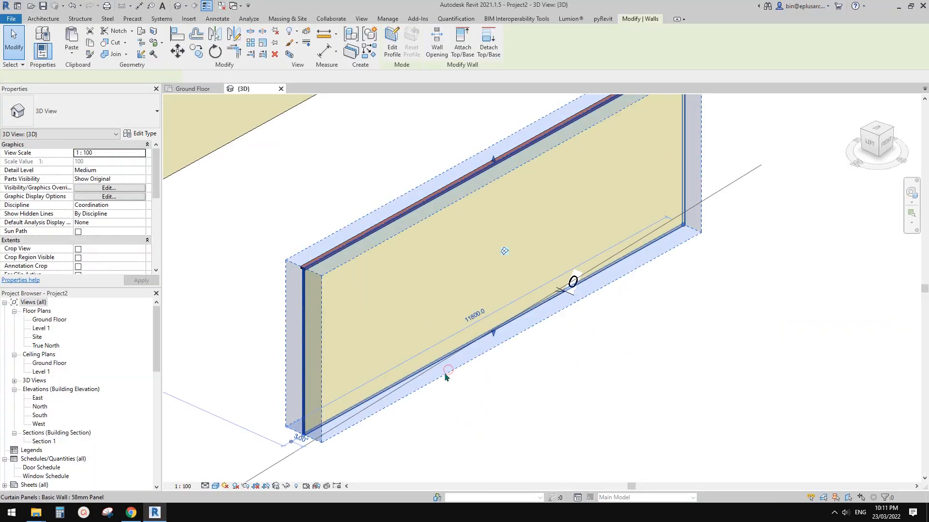
left_click(141, 135)
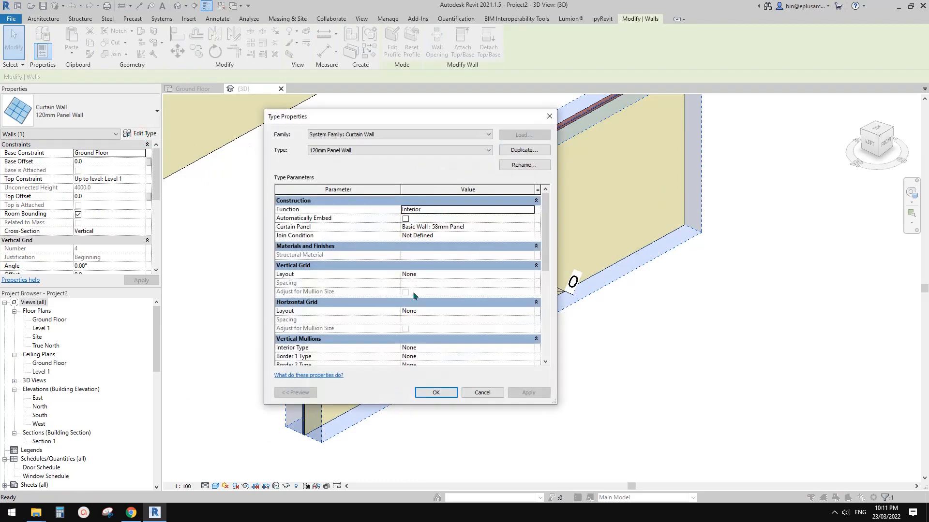
scroll(291, 302, "down", 2)
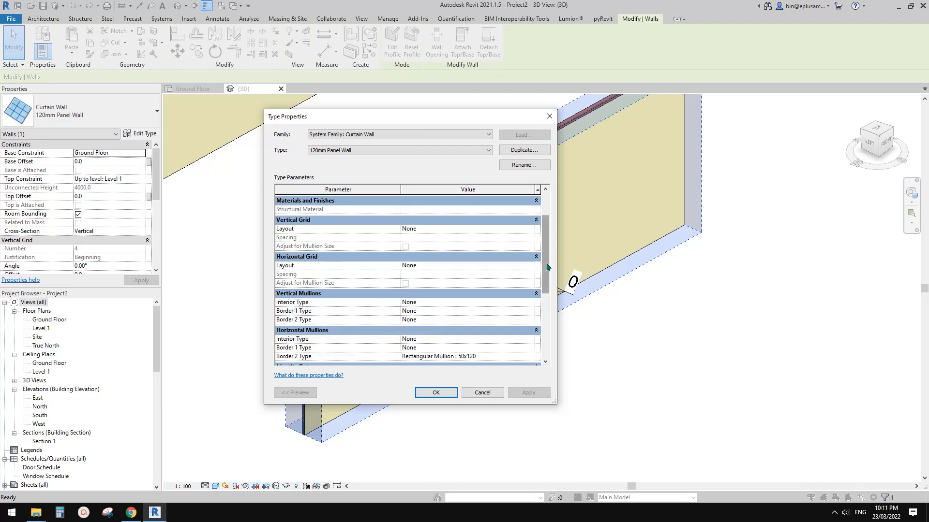
scroll(545, 274, "up", 1)
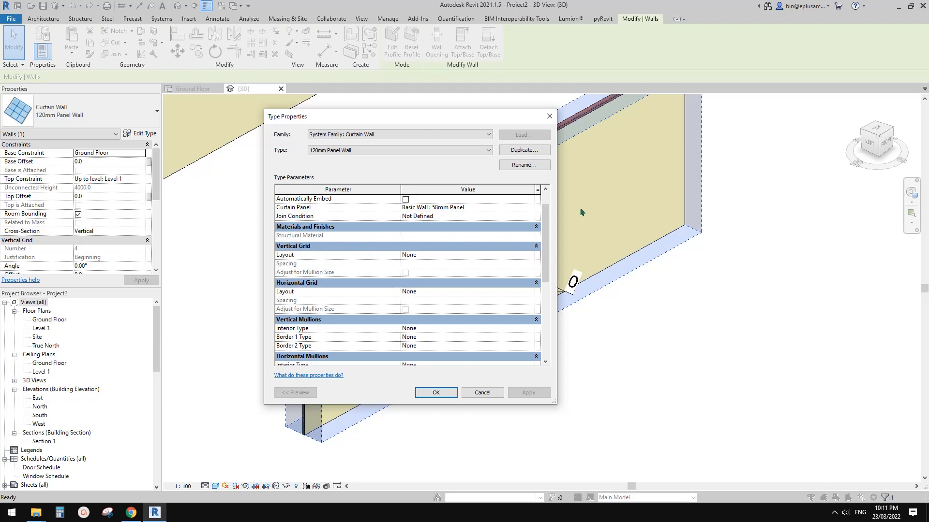
left_click(432, 253)
left_click(531, 254)
left_click(530, 255)
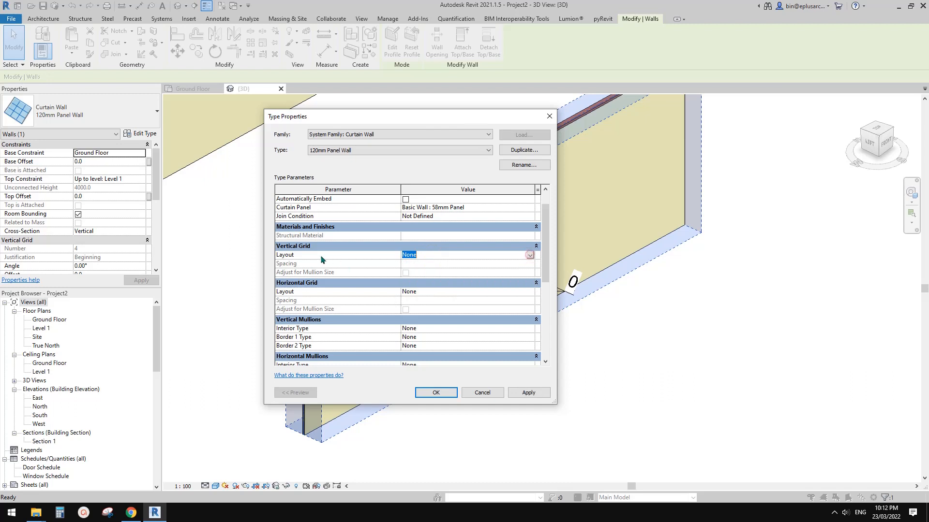
left_click(529, 255)
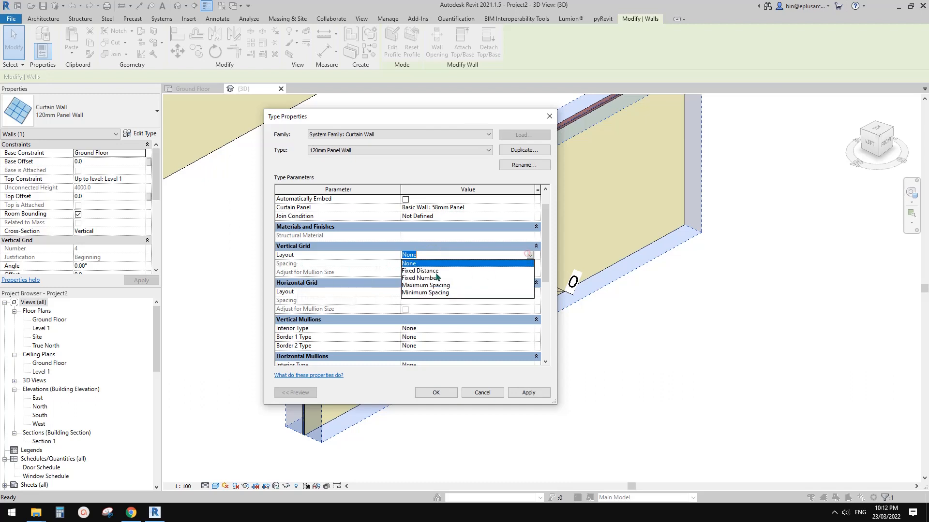
left_click(425, 272)
left_click(447, 264)
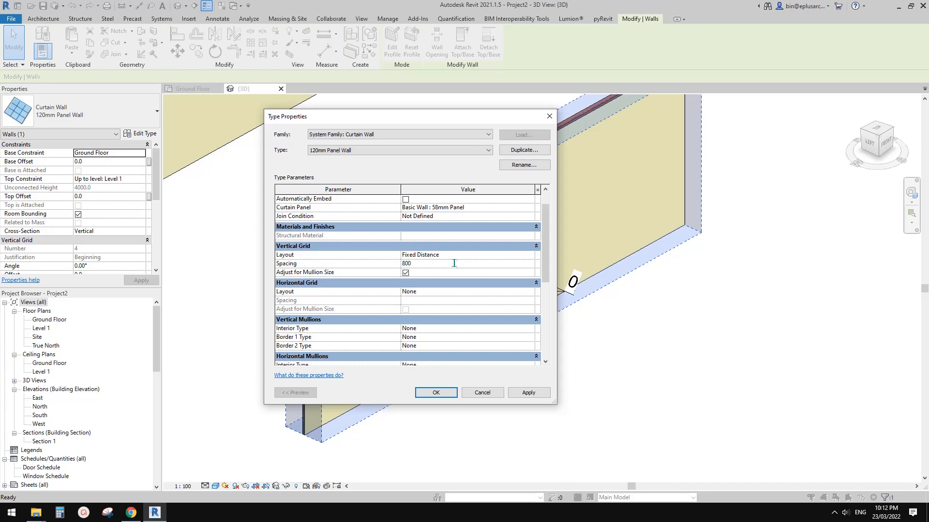
left_click(526, 393)
left_click(436, 392)
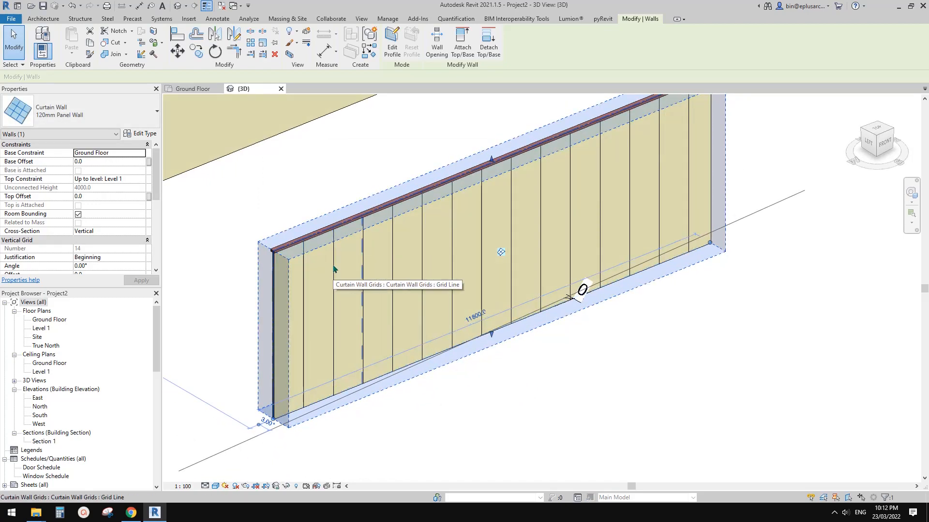
Step: Set the panel wall's top constraint to Up to level: Ground Floor with a top offset of 2400
left_click(141, 179)
left_click(118, 194)
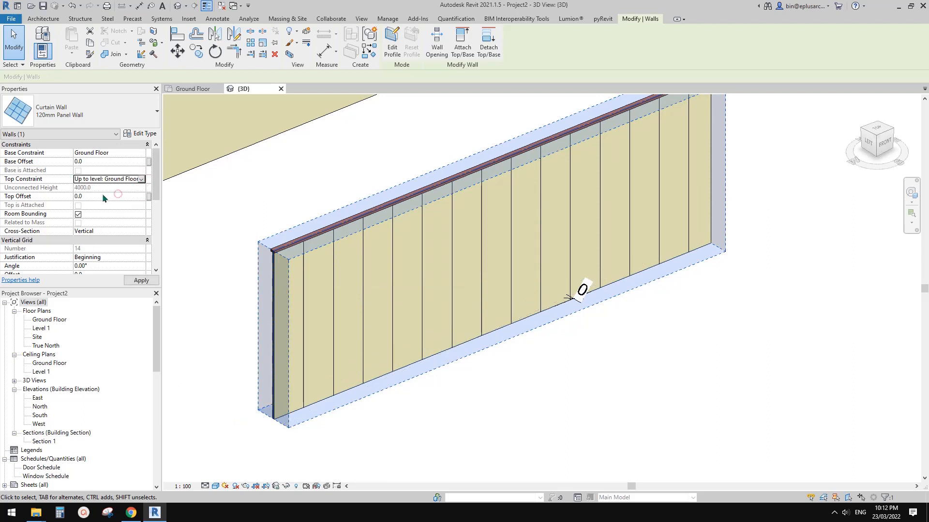
type("2400")
key("Return")
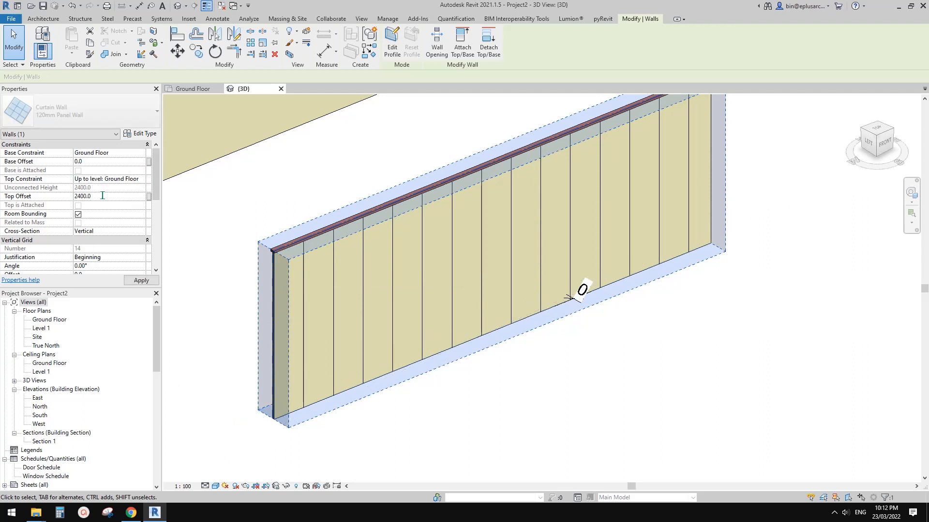
scroll(316, 376, "up", 3)
key("Escape")
scroll(316, 376, "up", 2)
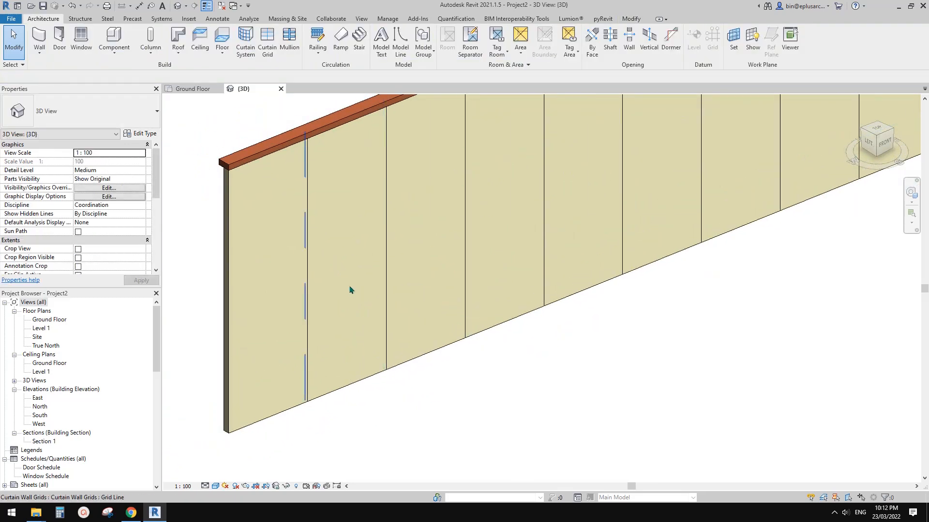
Step: Select individual 58mm panels and a grid line between them to examine how the wall is divided
left_click(348, 291)
middle_click_drag(349, 290, 332, 286, "shift")
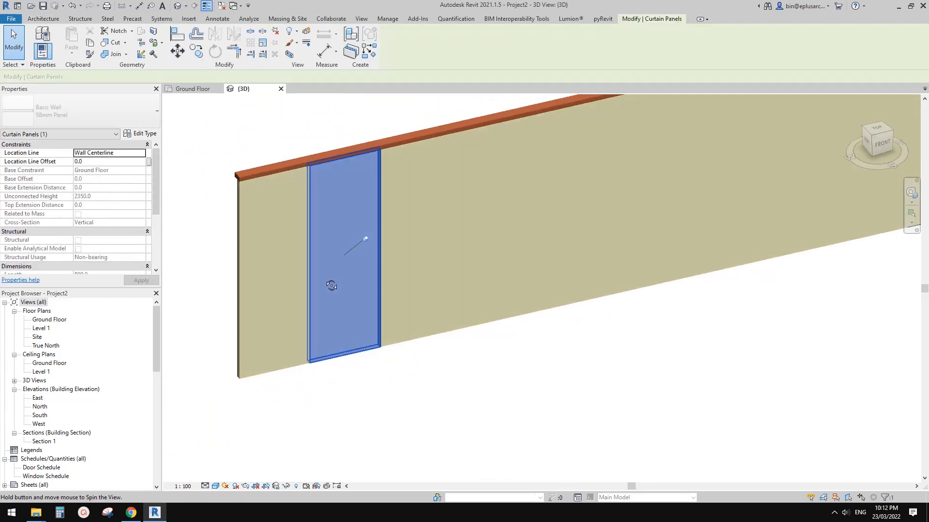
scroll(354, 285, "up", 1)
left_click(456, 411)
left_click(424, 313)
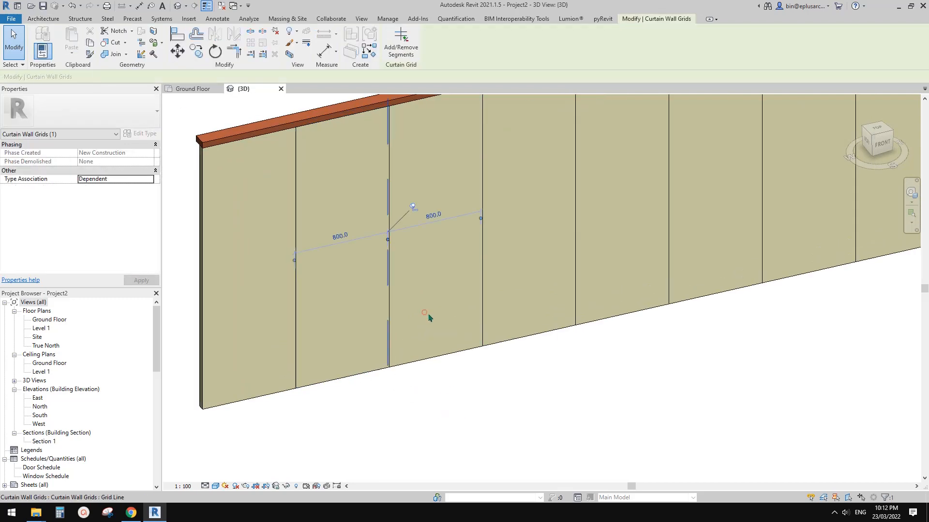
key("Escape")
left_click(435, 315)
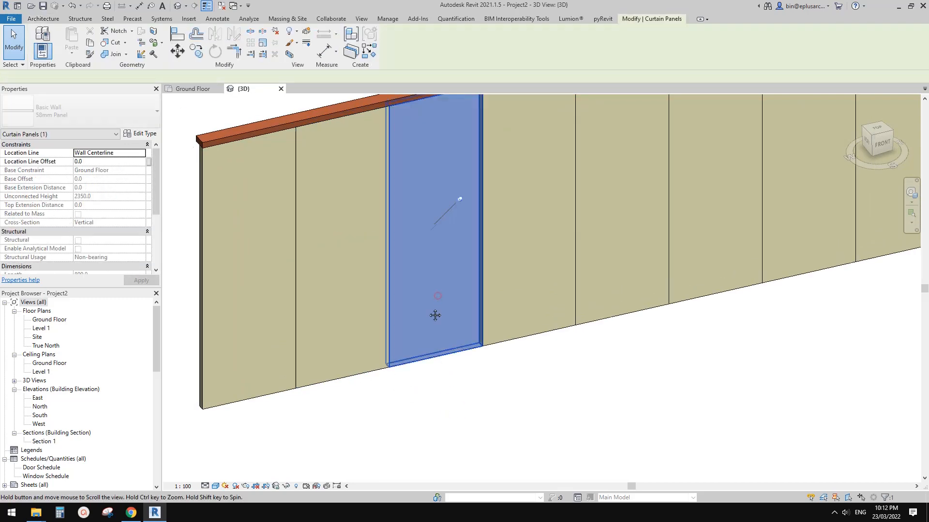
middle_click_drag(435, 315, 420, 326)
middle_click_drag(627, 393, 608, 395)
middle_click_drag(558, 380, 569, 382, "shift")
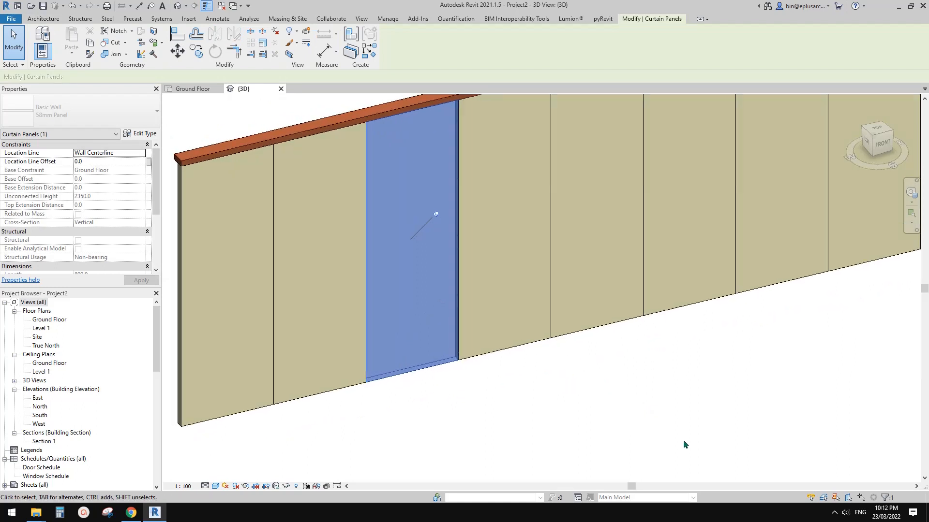
Step: Turn off Select Elements by Face and try to select the third panel from within its face
left_click(848, 499)
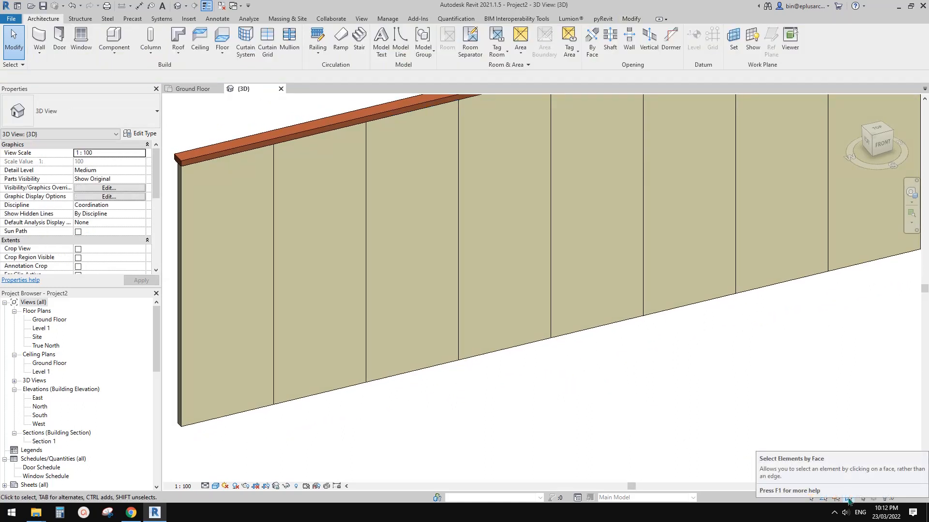
middle_click_drag(639, 410, 673, 392)
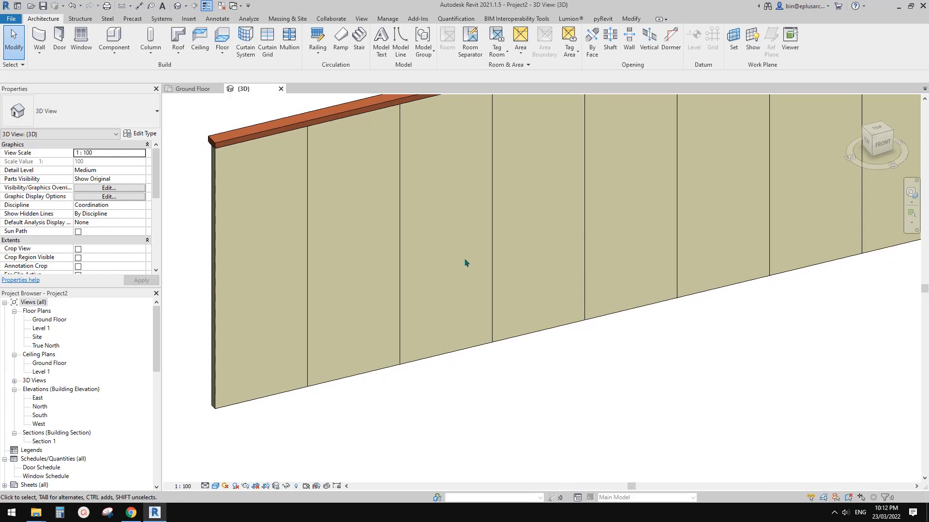
left_click(441, 214)
left_click(456, 199)
left_click(449, 201)
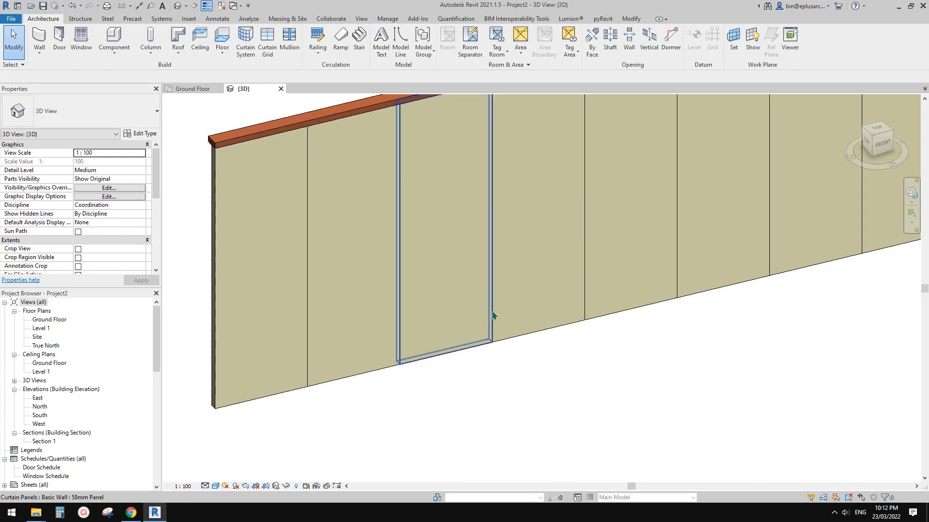
Step: Turn Select Elements by Face back on and select the third panel by its face
scroll(498, 323, "down", 1)
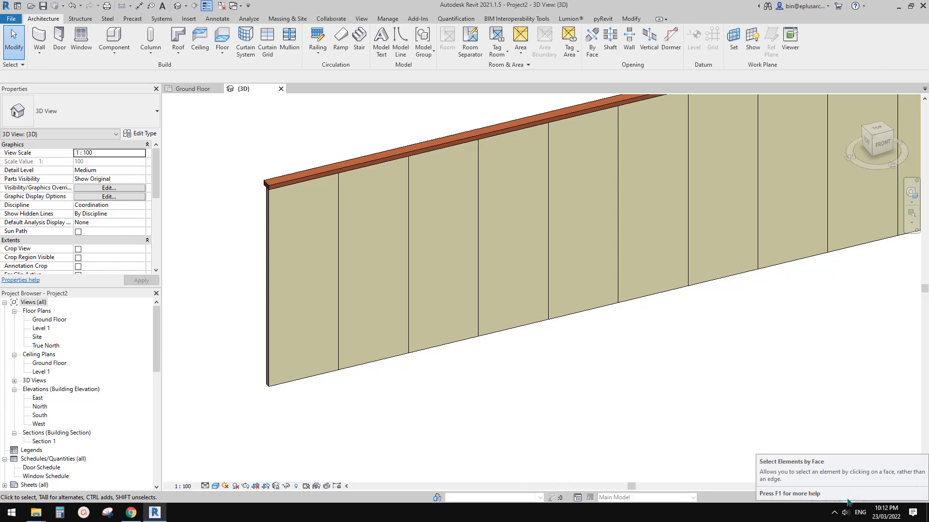
key("Tab")
left_click(451, 275)
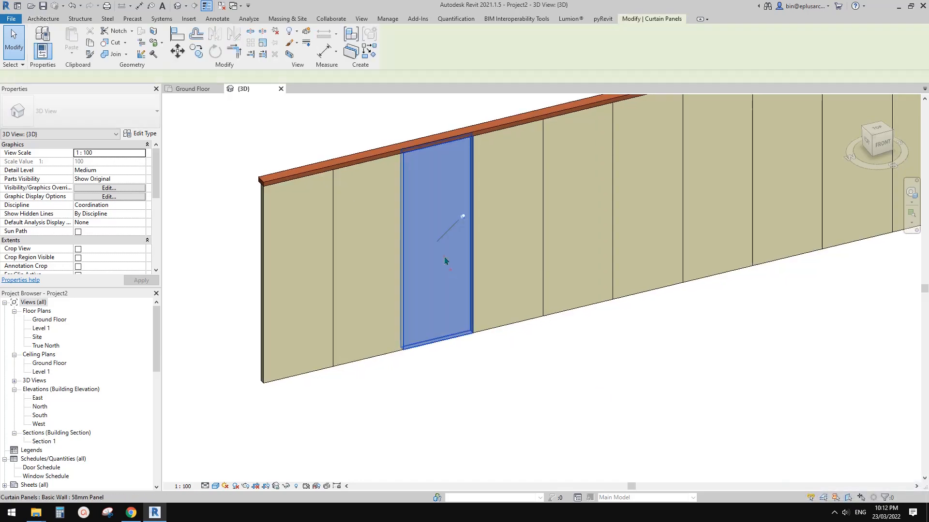
Step: Place a Basic Wall: Brick veneer - 250 steel about 2800 mm long on Ground Floor in front of the panel wall
key("Escape")
scroll(532, 318, "down", 4)
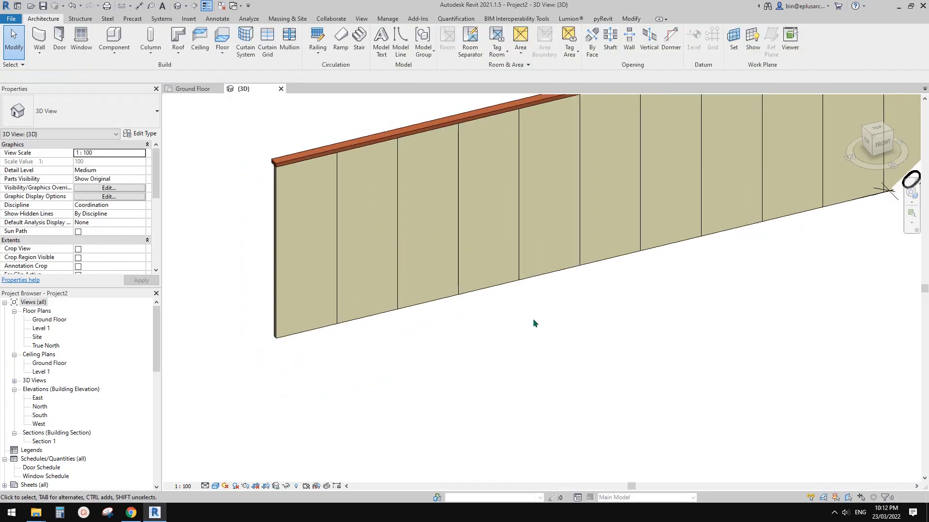
key("w")
key("a")
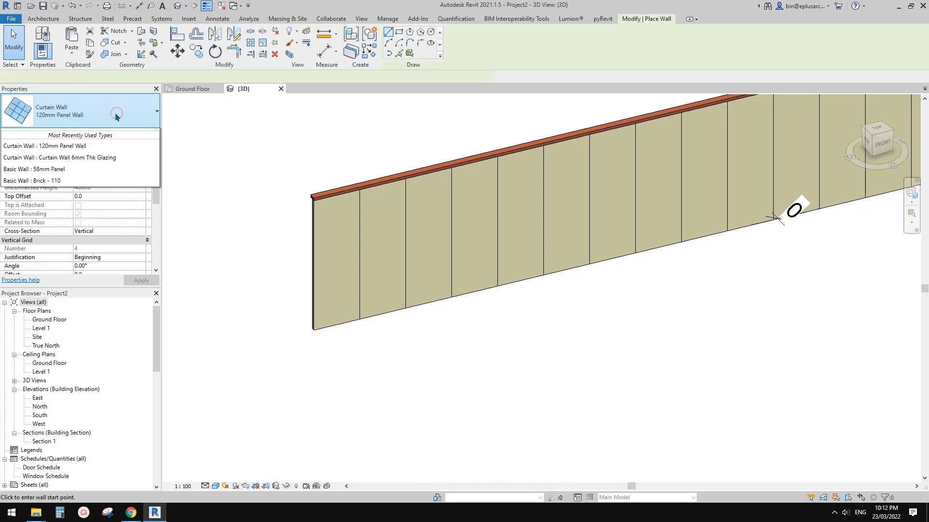
left_click(118, 114)
scroll(80, 184, "up", 5)
left_click(76, 156)
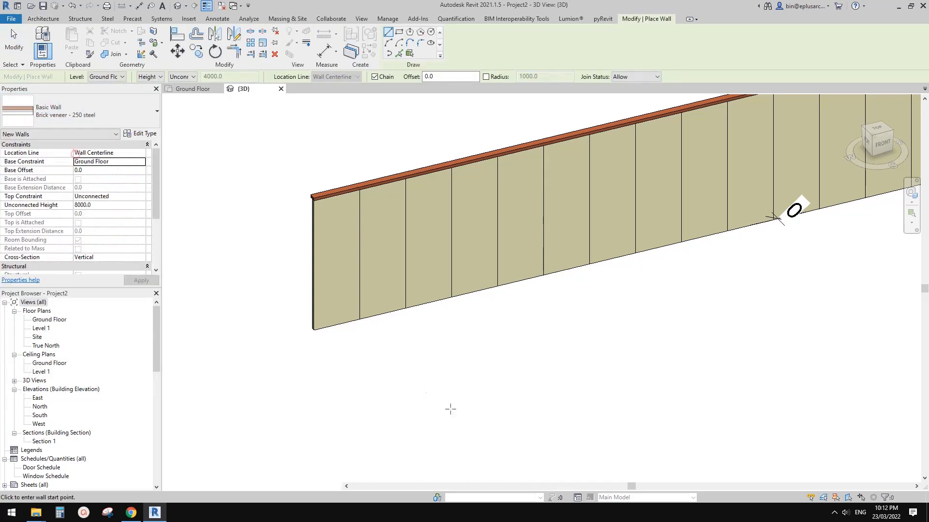
scroll(449, 408, "down", 2)
left_click(479, 406)
left_click(589, 388)
key("Escape")
key("Escape")
middle_click_drag(609, 409, 597, 419)
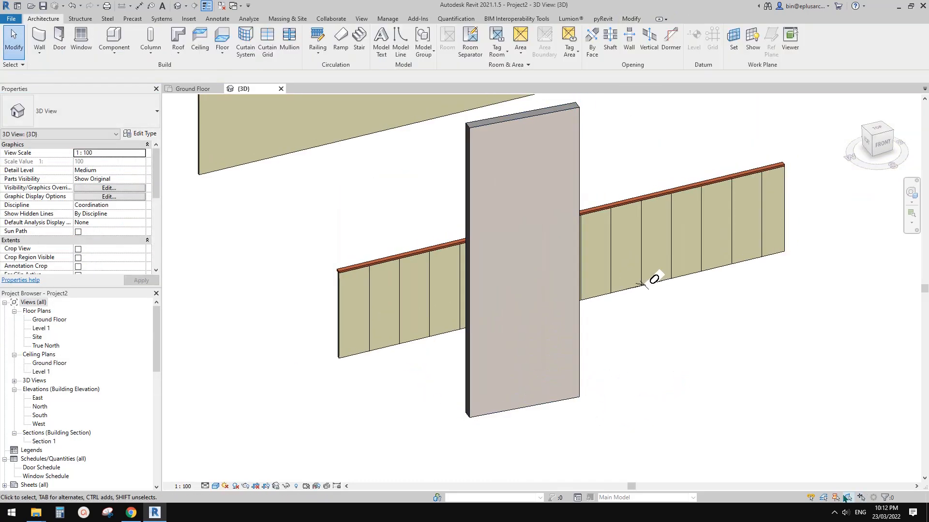
Step: Turn off Select Elements by Face and try to select the brick veneer wall from within its face
left_click(497, 348)
scroll(531, 351, "up", 2)
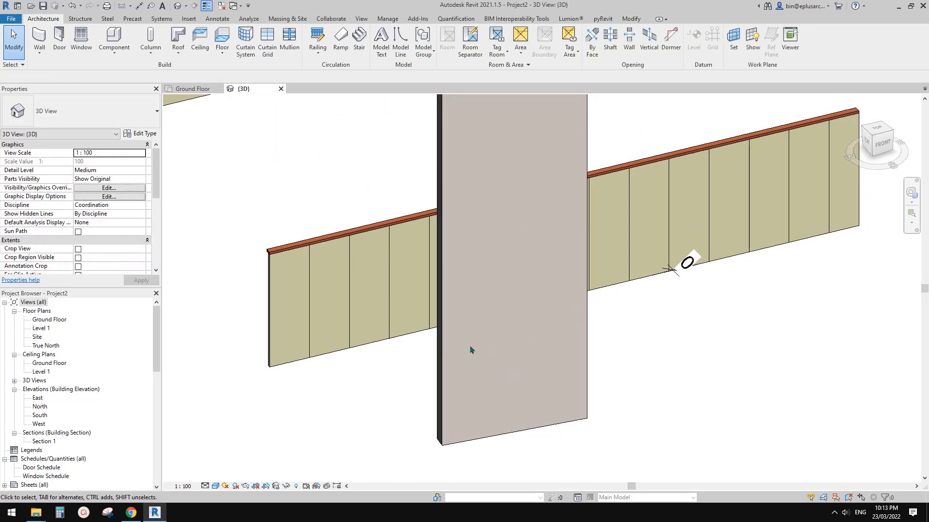
left_click_drag(471, 347, 654, 443)
middle_click_drag(648, 435, 640, 434)
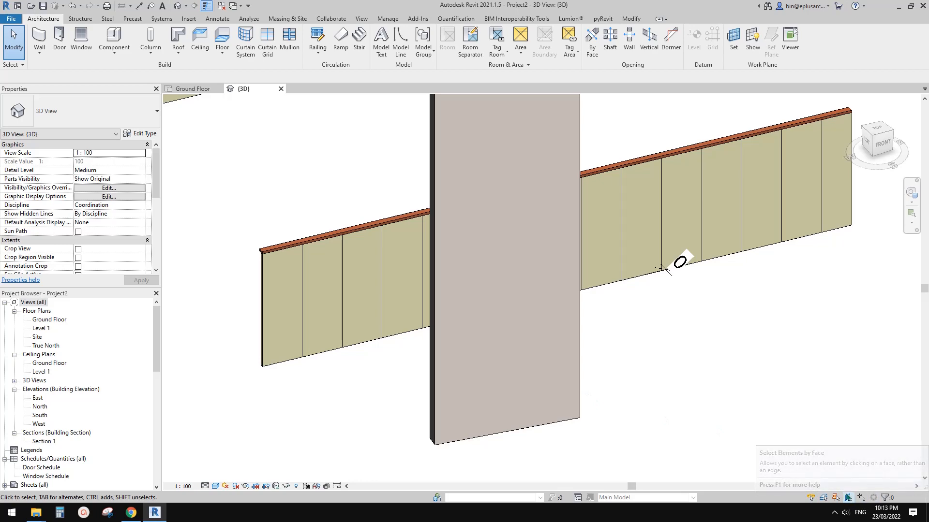
middle_click_drag(694, 385, 703, 390)
scroll(703, 390, "up", 1)
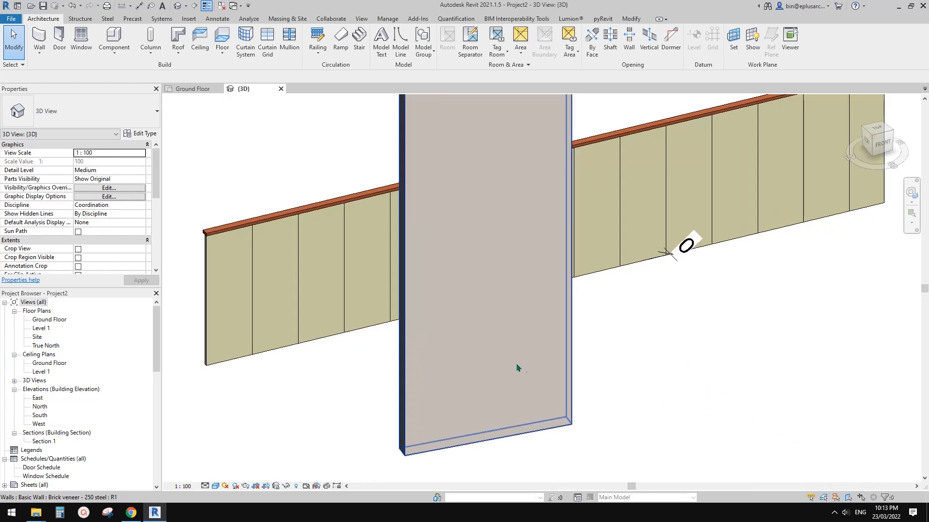
Step: With Select Elements by Face on, select the brick veneer wall by its face and clear the selection
left_click(516, 364)
middle_click_drag(487, 347, 500, 348)
left_click(649, 355)
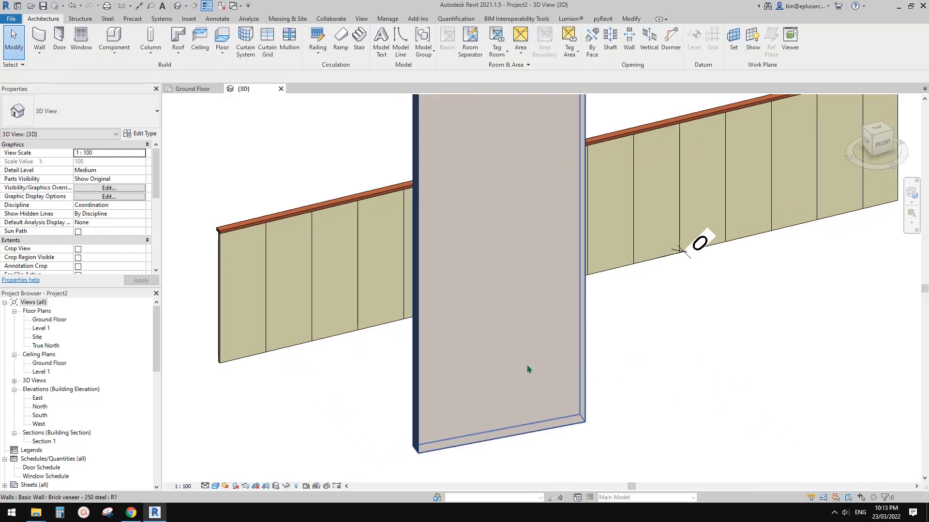
left_click(505, 353)
scroll(590, 380, "down", 1)
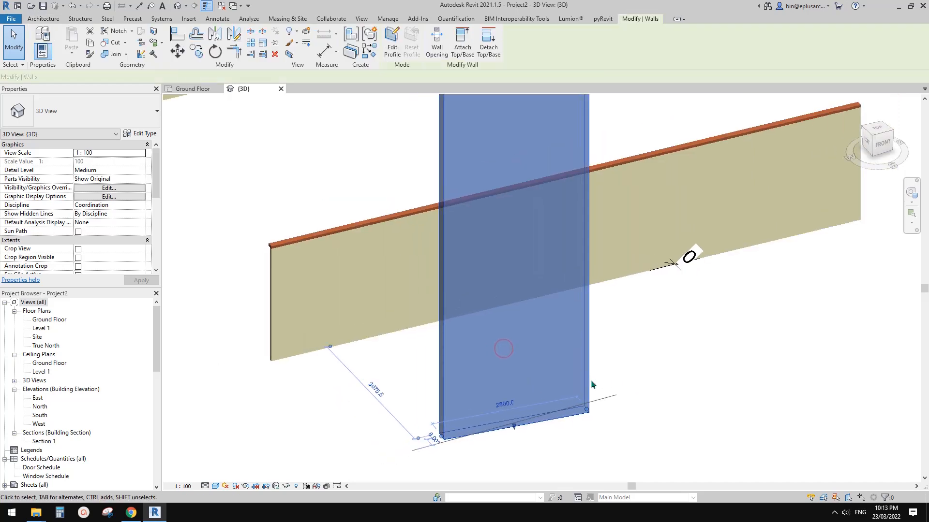
left_click(591, 380)
middle_click_drag(548, 378, 547, 384)
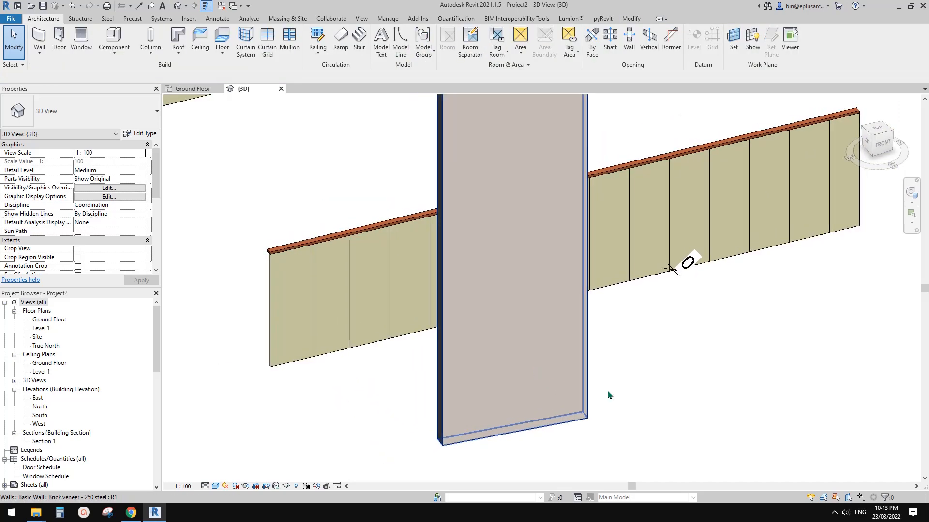
Step: Move the brick veneer wall a short distance further along the panel wall, grabbing it by its face
left_click_drag(491, 353, 760, 400)
middle_click_drag(744, 399, 705, 359)
left_click(706, 359)
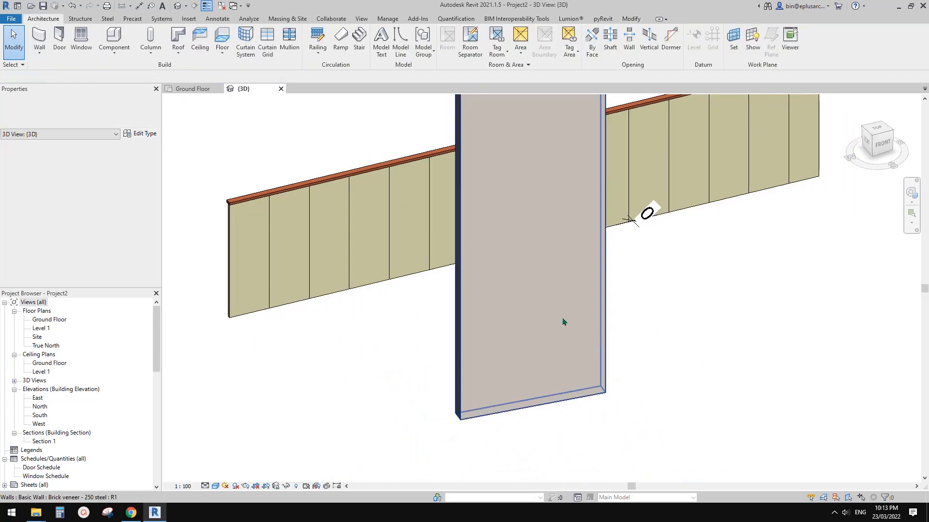
scroll(614, 365, "down", 1)
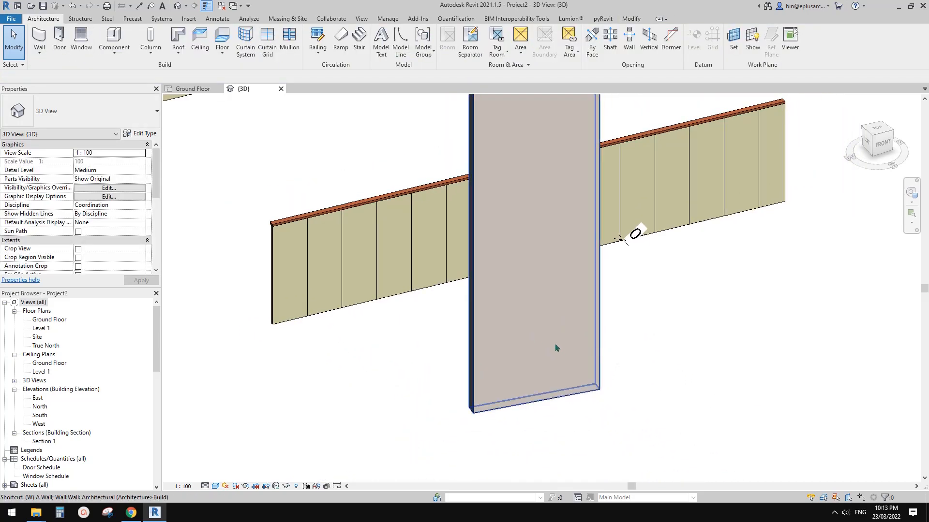
Step: Switch the 3D view to Wireframe and try to select the brick veneer wall from within its face
key("w")
key("f")
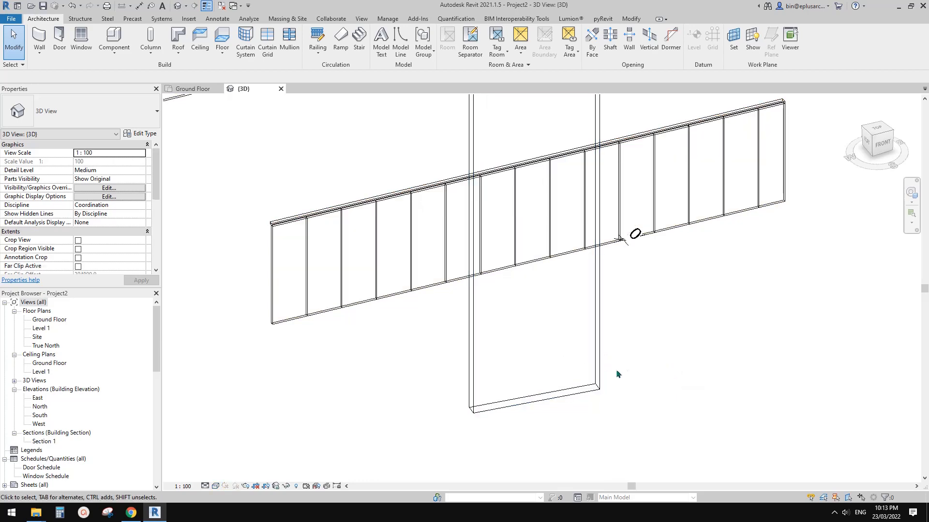
left_click_drag(506, 312, 692, 434)
left_click(488, 320)
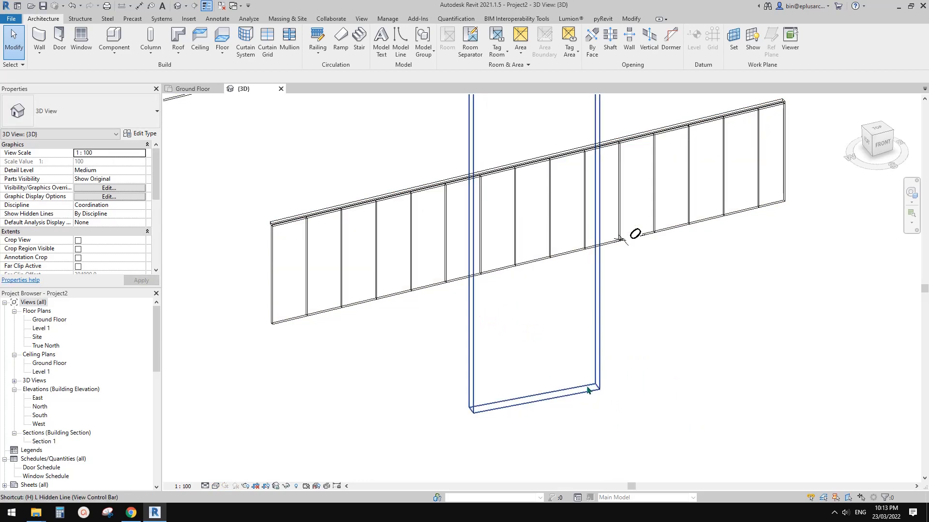
Step: Switch the 3D view to Hidden Line and move the brick veneer wall back along the panel wall by its face
left_click(522, 326)
left_click_drag(550, 342, 518, 341)
key("Escape")
middle_click_drag(543, 332, 548, 340)
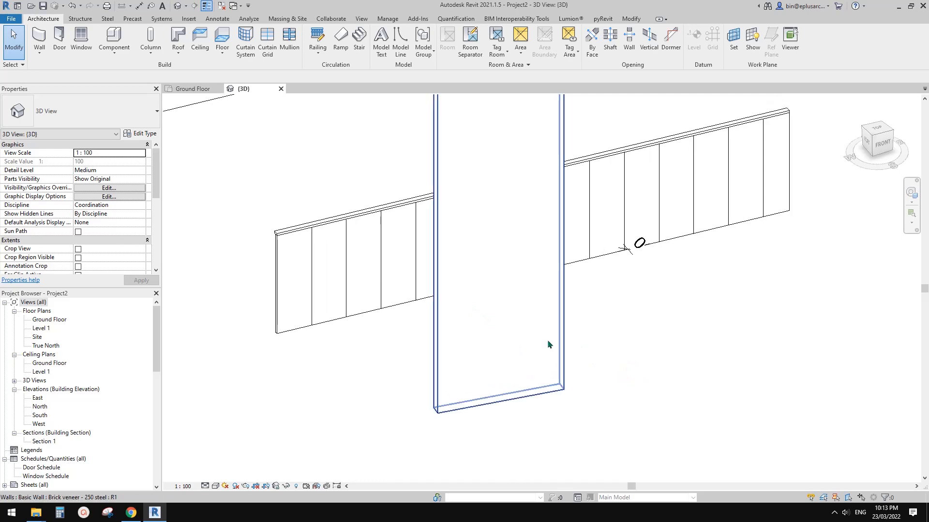
Step: Return the 3D view to Shaded and delete the brick veneer wall
left_click(495, 326)
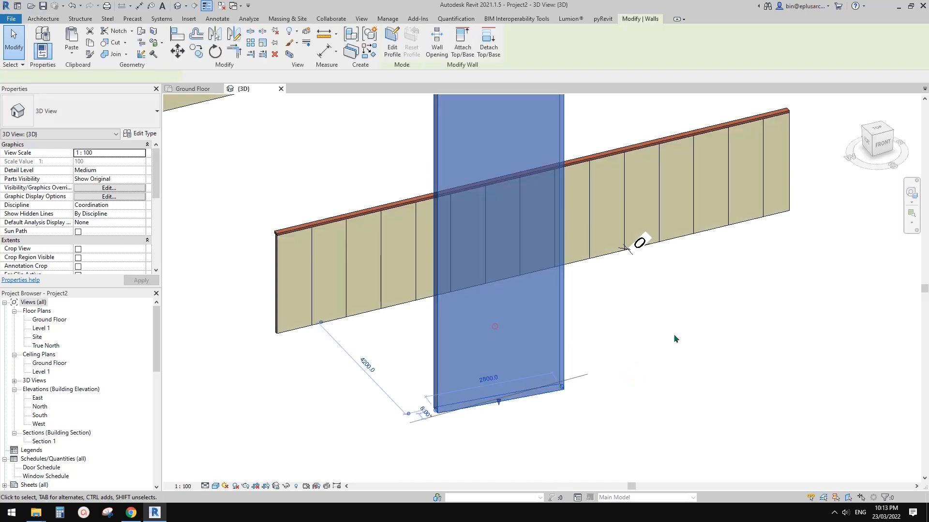
key("Delete")
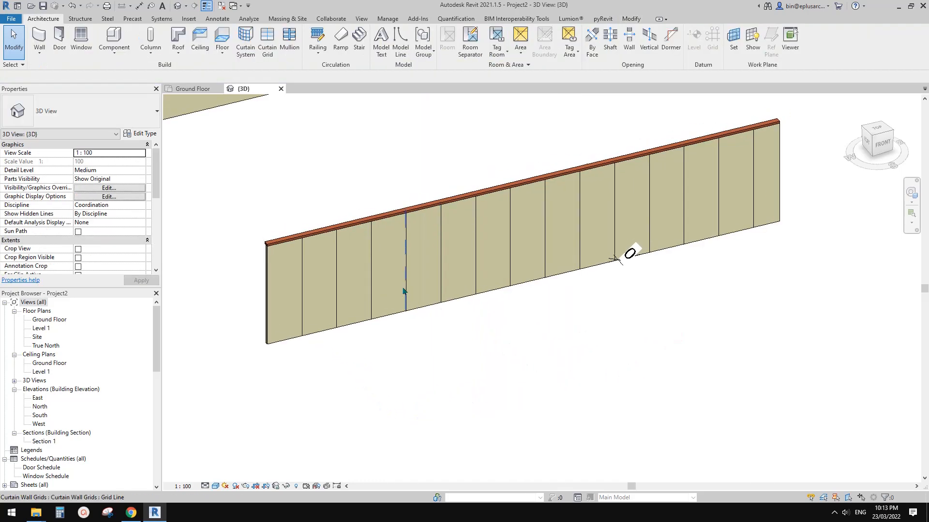
Step: Select the fourth 58mm panel of the panel wall, cycling past the neighbouring grid line
scroll(403, 290, "up", 3)
middle_click_drag(403, 291, 521, 300)
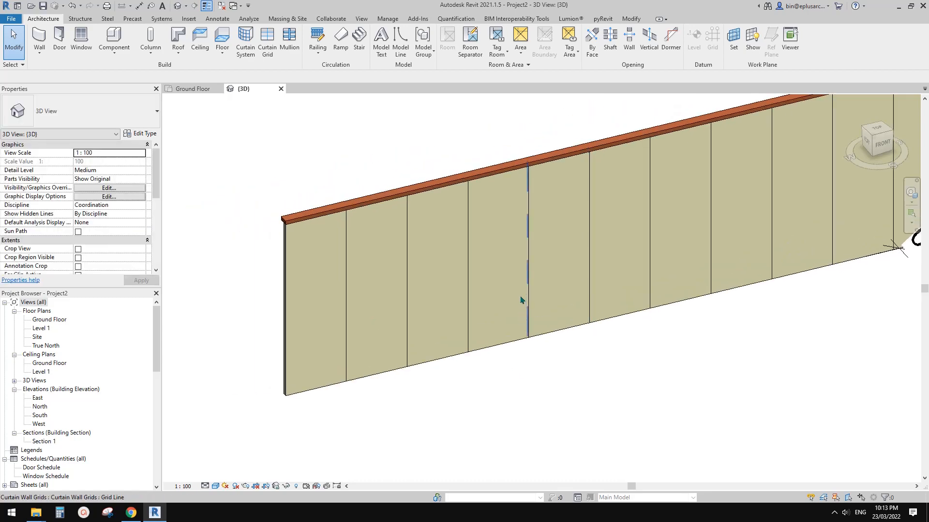
key("Tab")
left_click(521, 301)
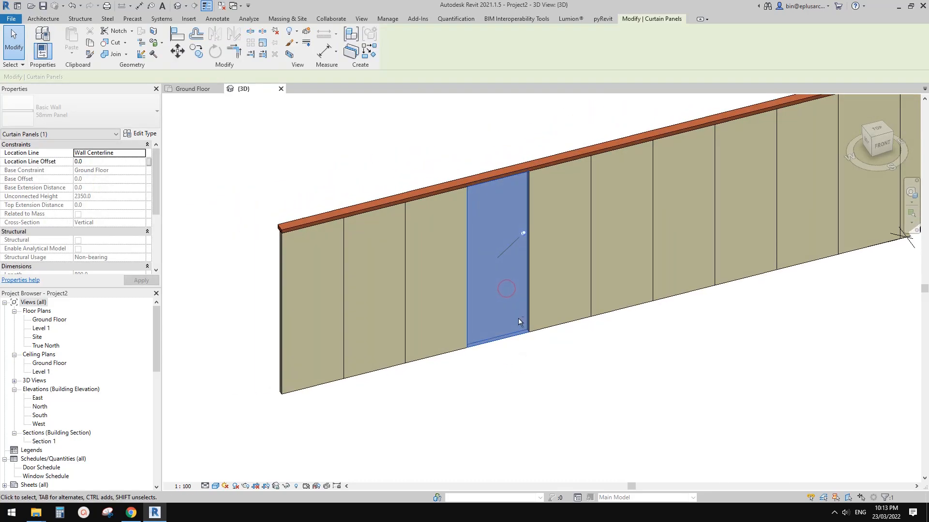
key("Escape")
key("Tab")
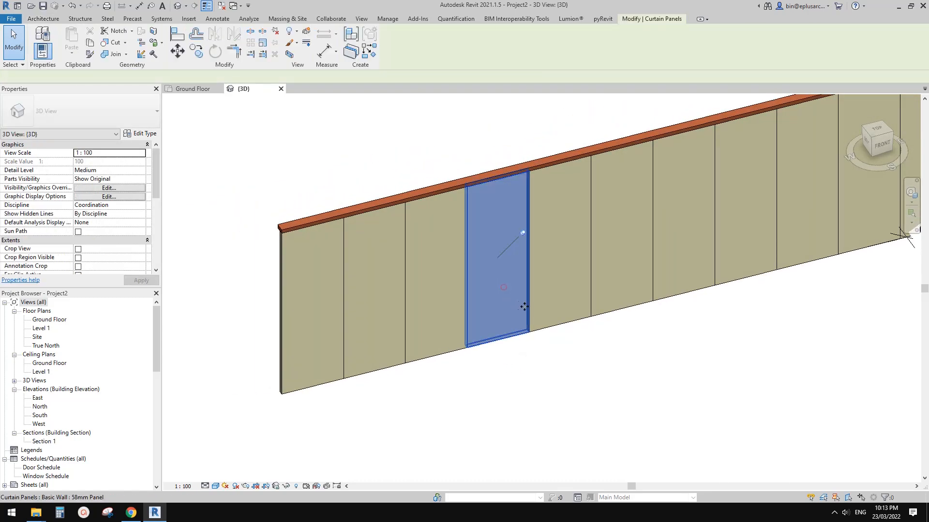
left_click(524, 306)
middle_click_drag(524, 306, 535, 317, "shift")
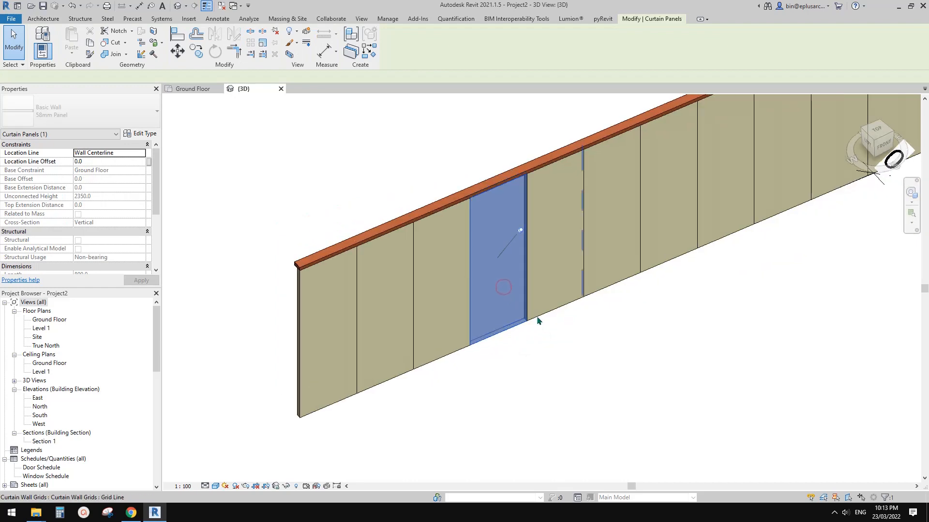
Step: Select the third 58mm panel by its face, view it from another angle and clear the selection
left_click(579, 422)
left_click(436, 301)
middle_click_drag(490, 326, 484, 341, "shift")
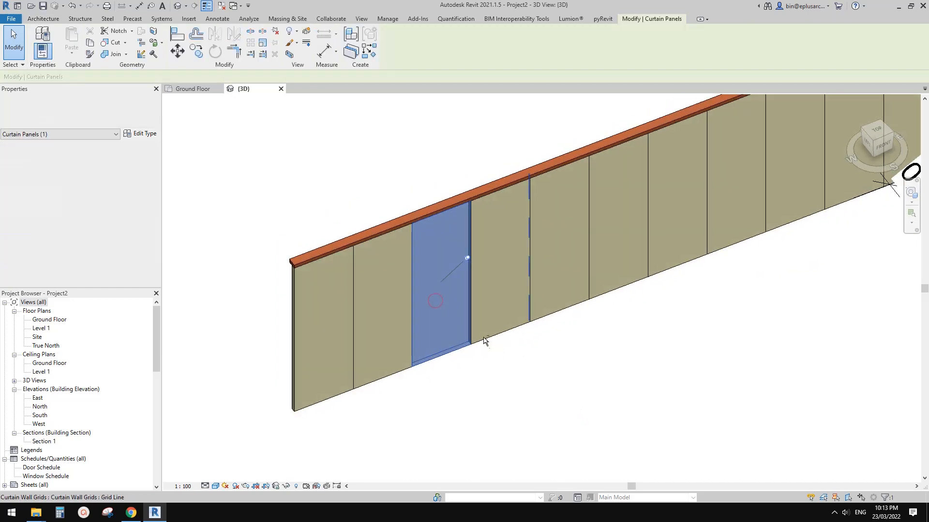
middle_click_drag(574, 391, 566, 375)
scroll(534, 378, "down", 1)
left_click(565, 375)
Step: Select the first 58mm panel at the wall's start and examine its length, area and volume properties
middle_click_drag(526, 334, 474, 299, "shift")
key("Tab")
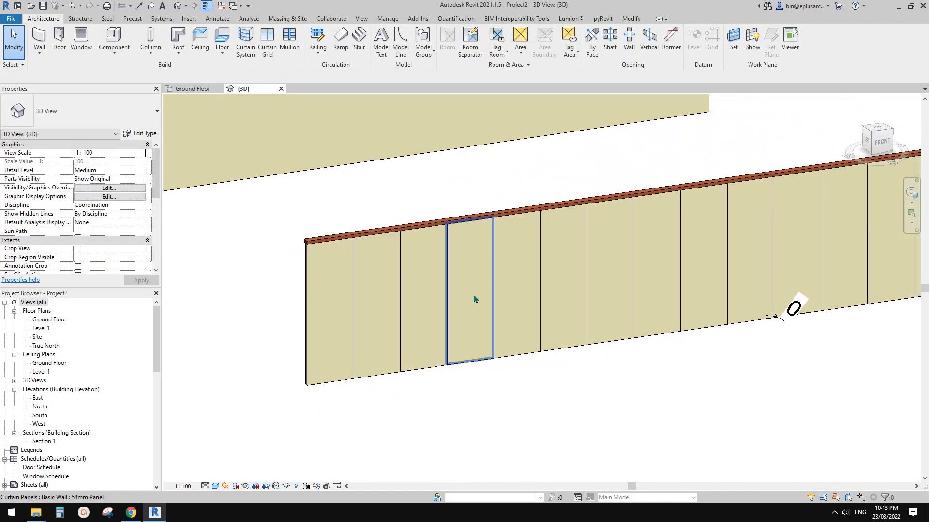
key("Tab")
left_click(325, 346)
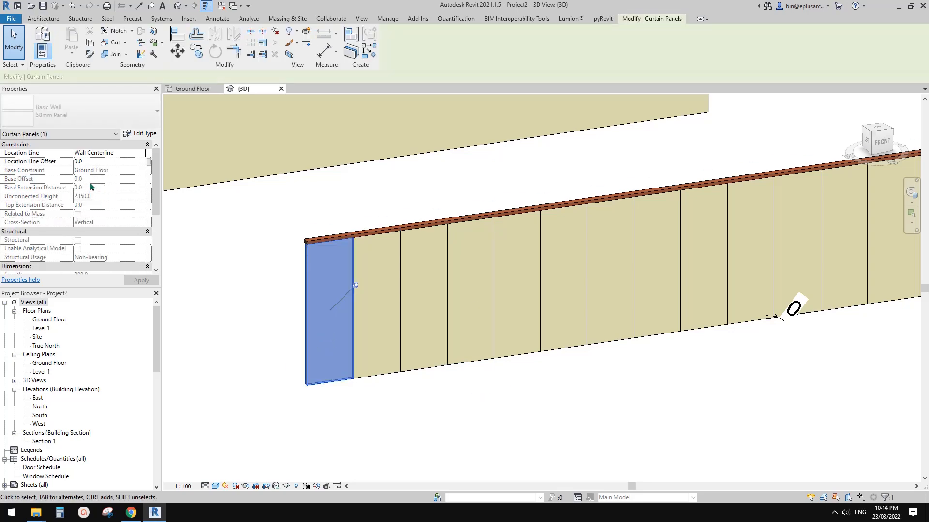
scroll(98, 223, "down", 2)
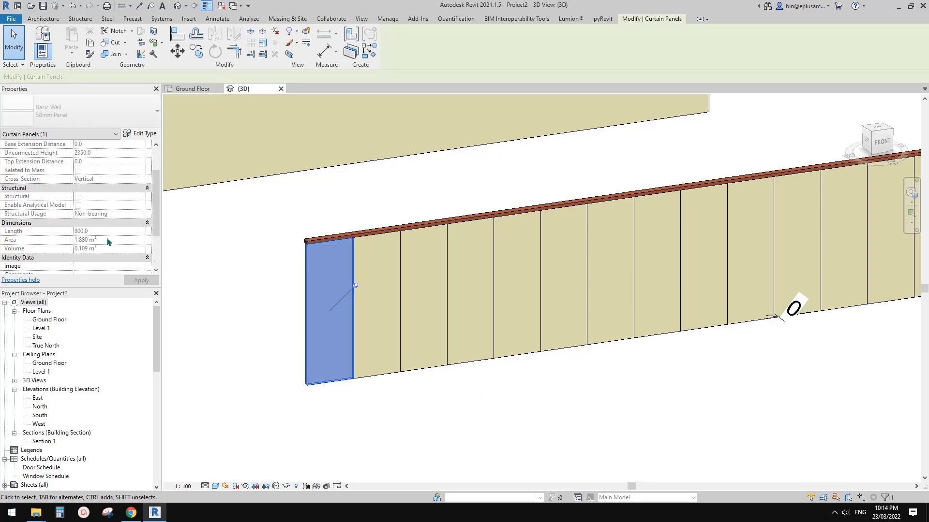
key("Escape")
Step: Shorten the panel wall to about 3700 mm by pulling in its far end
scroll(394, 332, "down", 3)
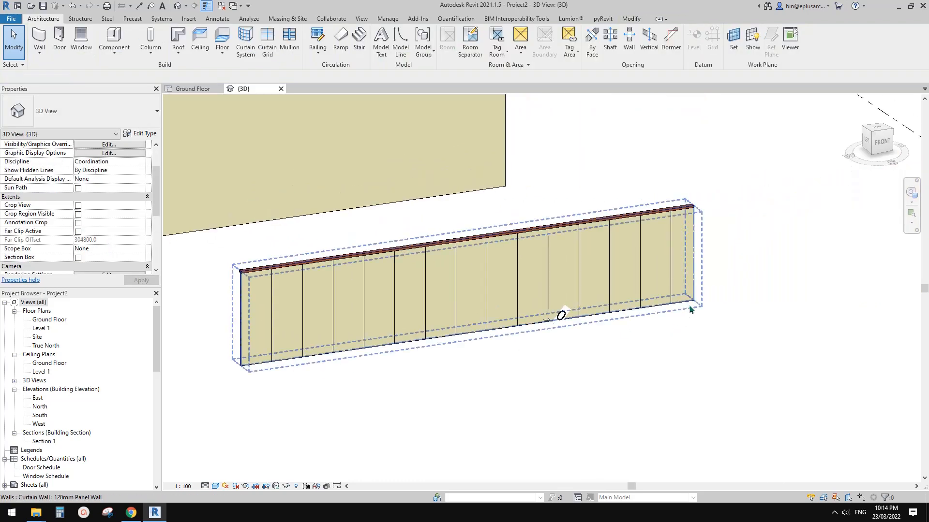
left_click(695, 310)
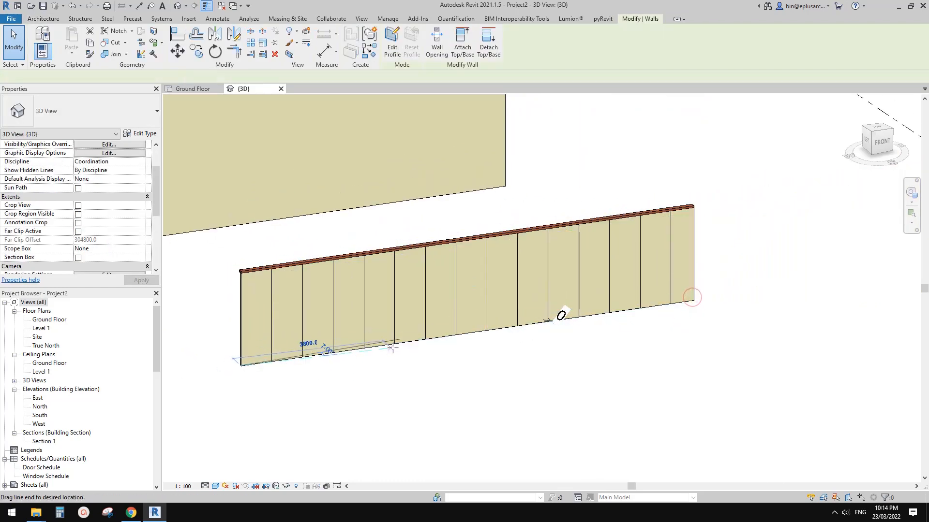
scroll(387, 341, "up", 5)
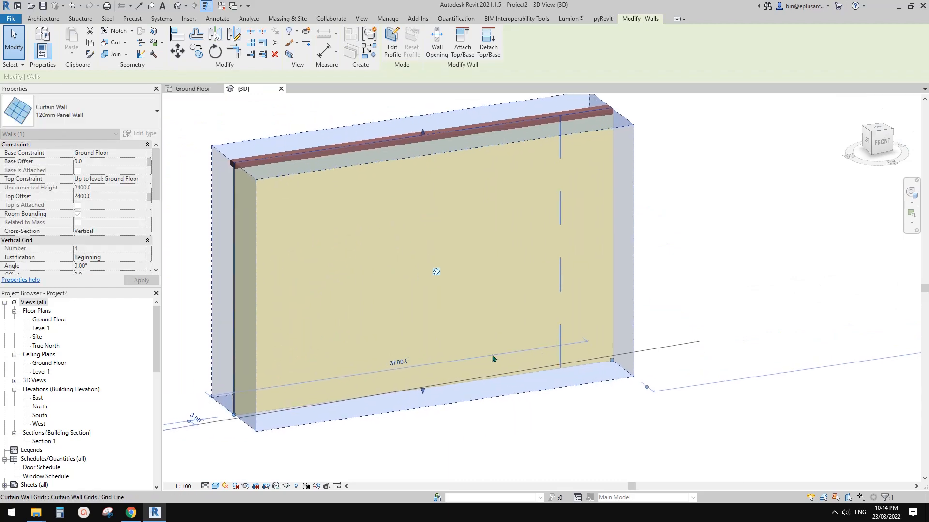
key("Escape")
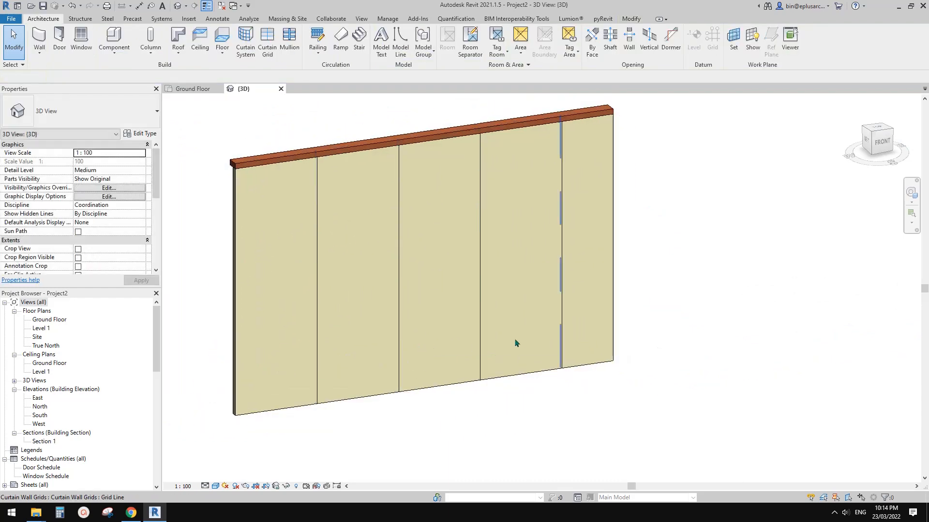
middle_click_drag(619, 354, 619, 359)
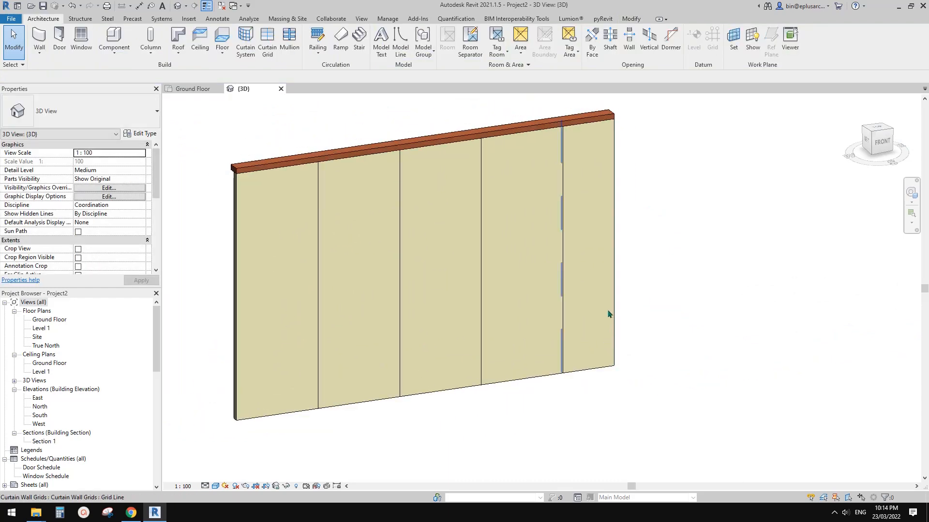
scroll(609, 320, "down", 2)
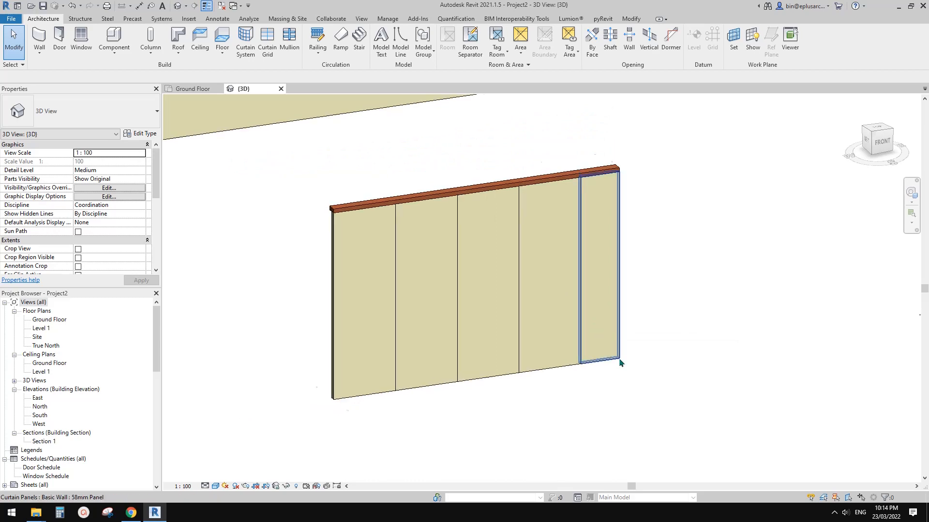
Step: Set the Vertical Grid justification of the 120mm Panel Wall to End
left_click(633, 373)
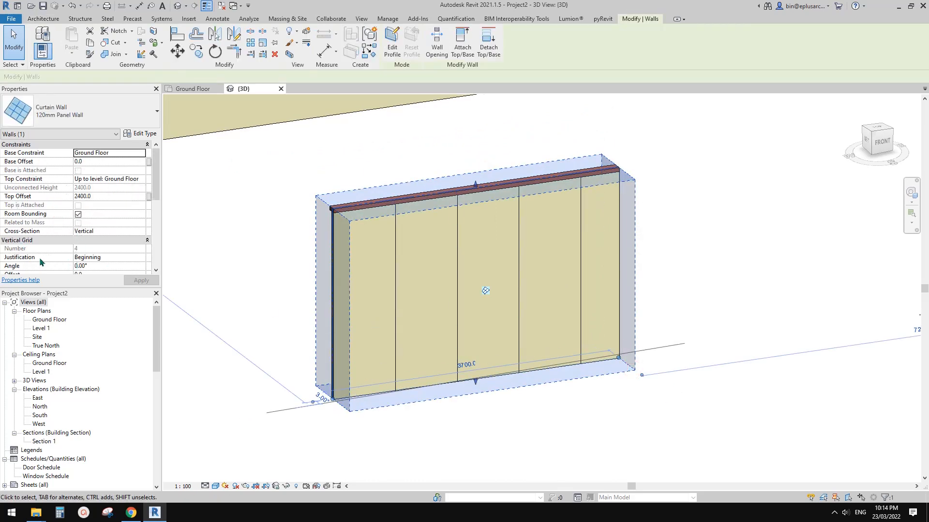
scroll(47, 231, "down", 2)
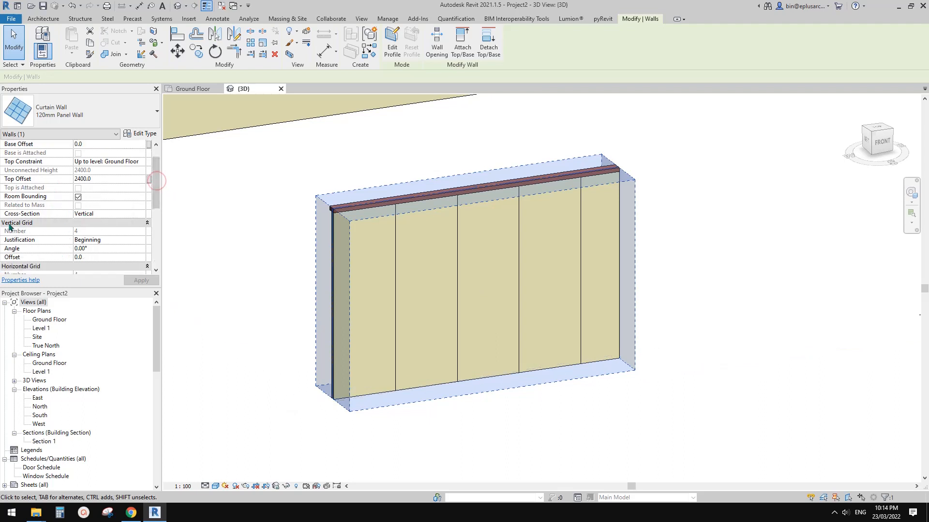
left_click(140, 241)
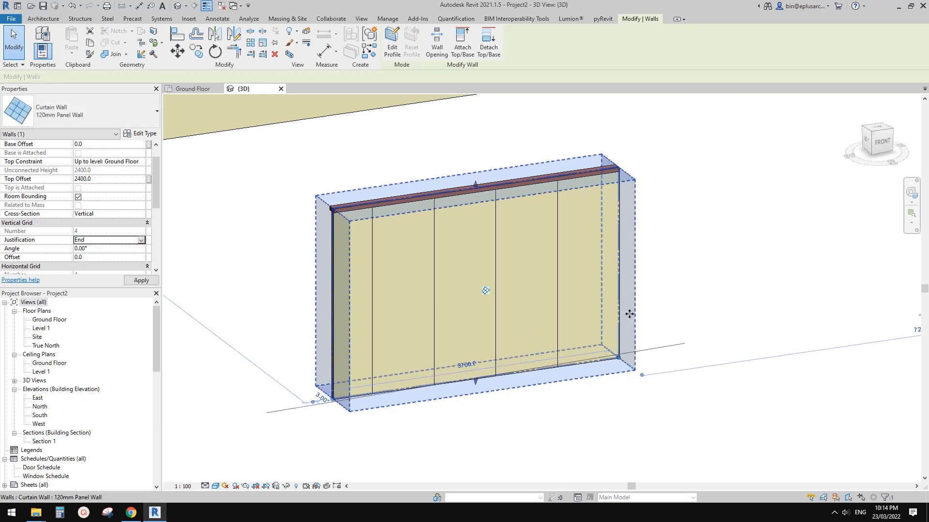
Step: Switch the panel wall's Vertical Grid justification to Center, restore it to Beginning, and clear the selection
left_click(141, 240)
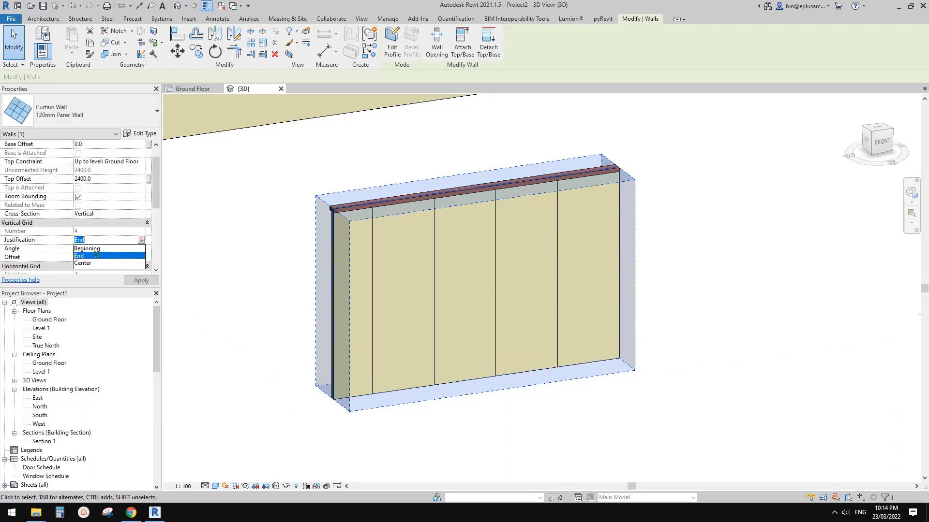
left_click(88, 264)
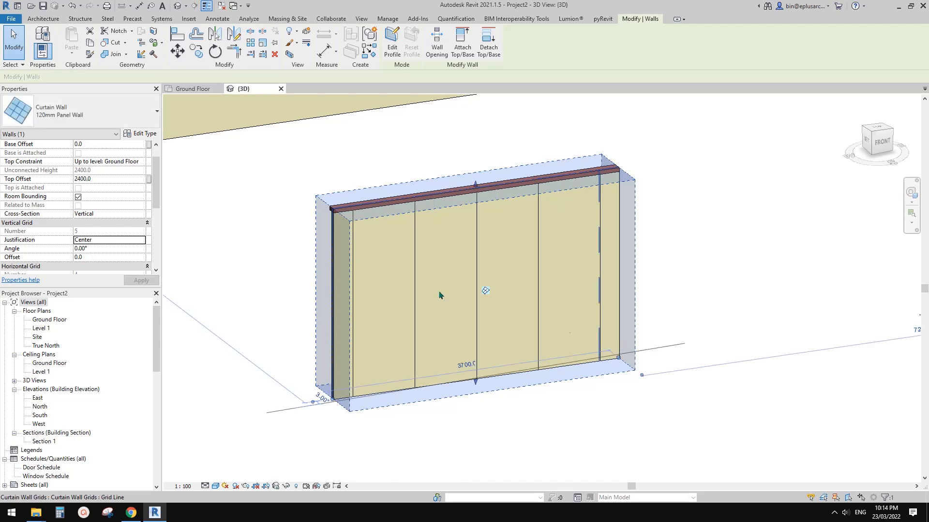
left_click(141, 240)
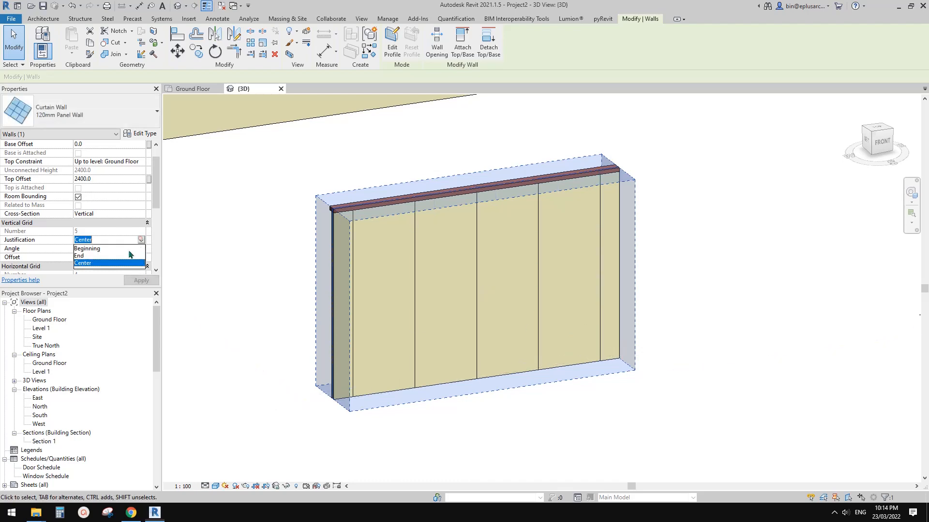
left_click(87, 249)
left_click(254, 235)
Step: Create a similar wall from the existing panel wall and duplicate its type as 120mm Panel Wall 2
middle_click_drag(310, 264, 432, 286, "shift")
scroll(431, 286, "up", 2)
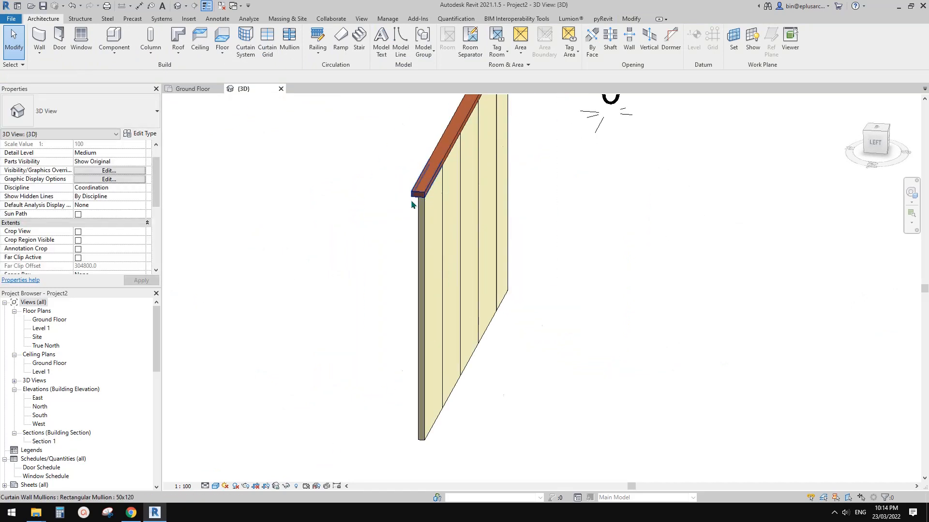
middle_click_drag(449, 235, 396, 345, "shift")
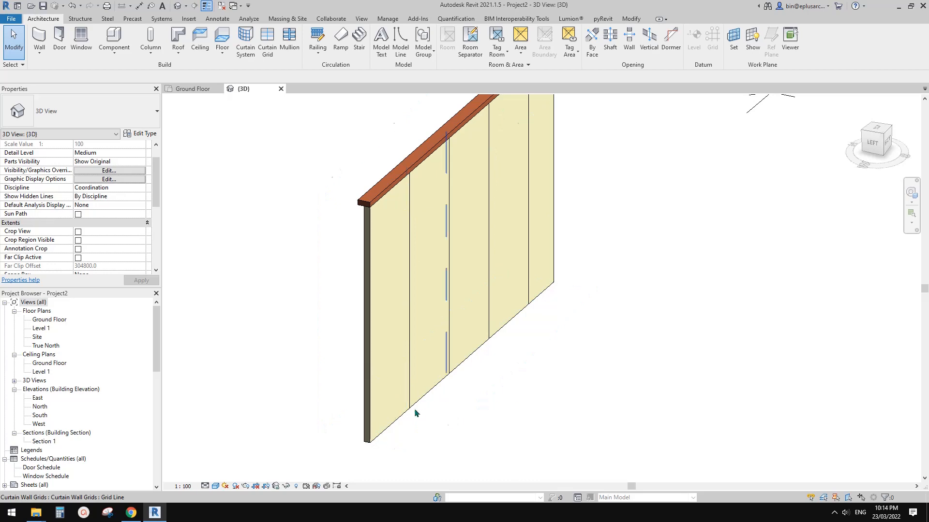
middle_click_drag(414, 408, 465, 409, "shift")
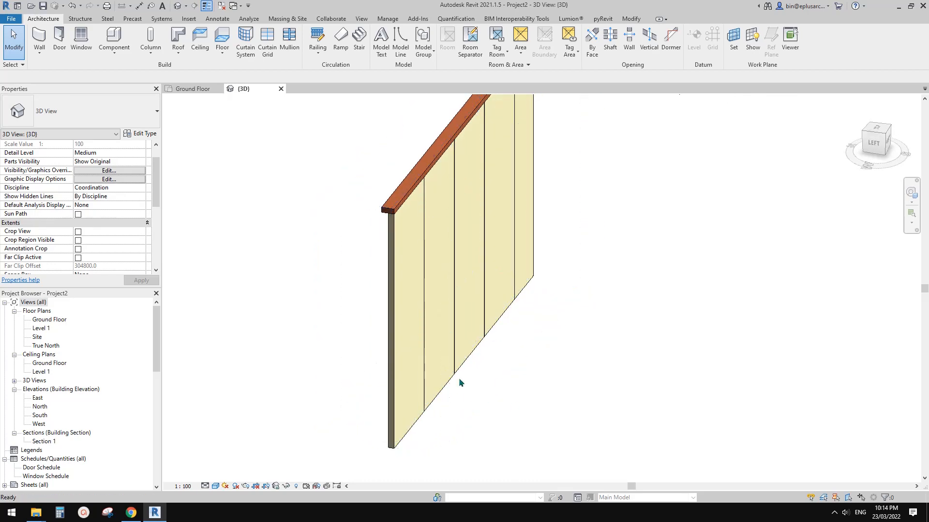
left_click(443, 381)
middle_click_drag(458, 387, 483, 390, "shift")
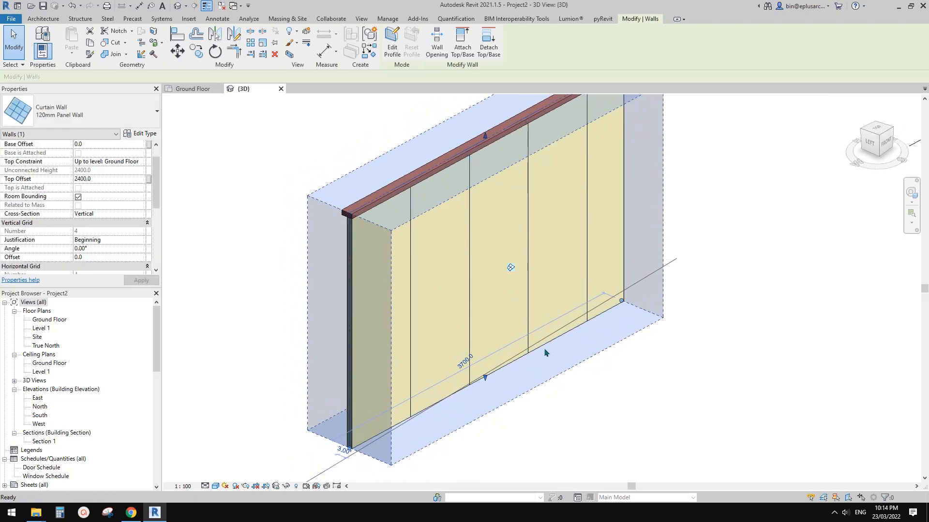
key("c")
key("s")
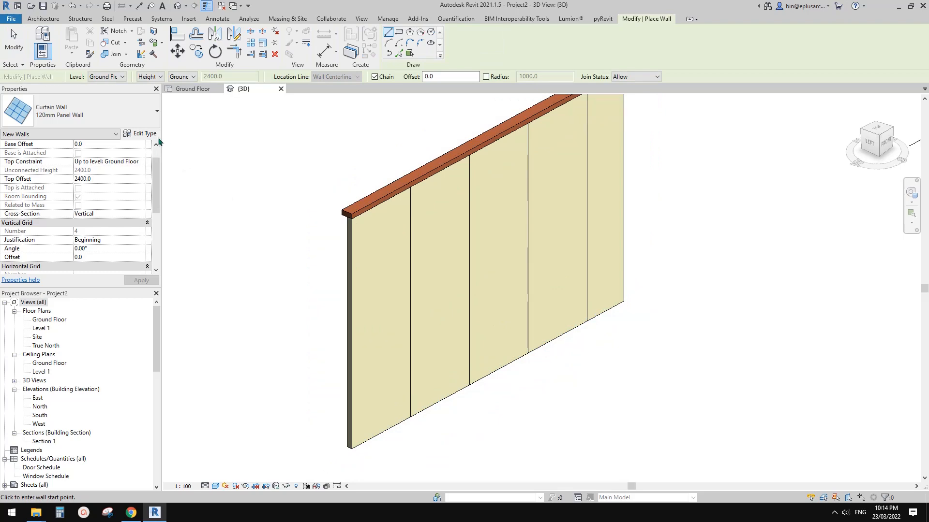
left_click(141, 135)
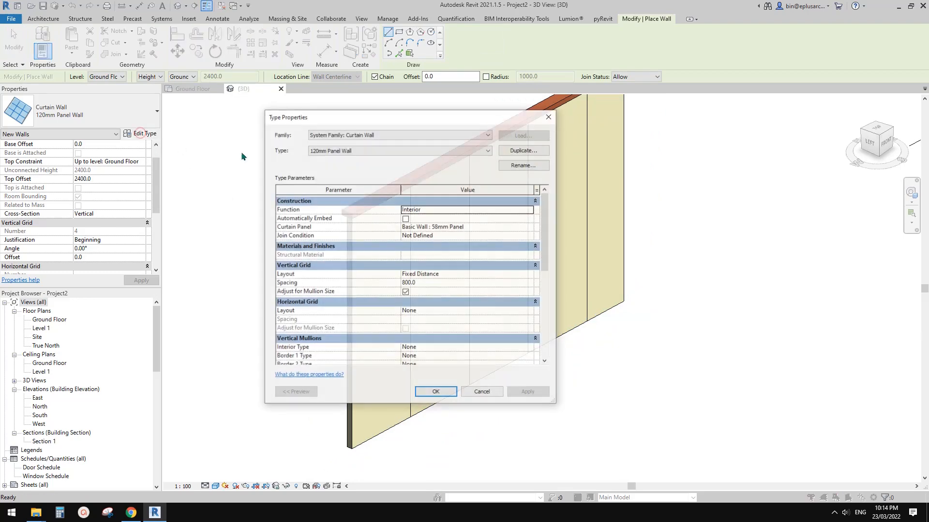
left_click(515, 151)
left_click(543, 264)
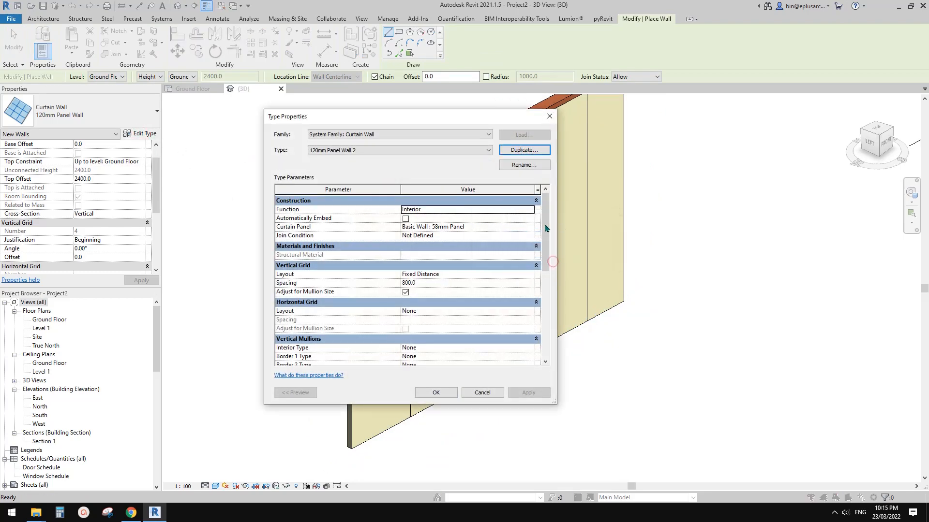
Step: Set the Horizontal Mullions Border 2 Type of 120mm Panel Wall 2 to None and apply the type changes
left_click_drag(552, 263, 548, 312)
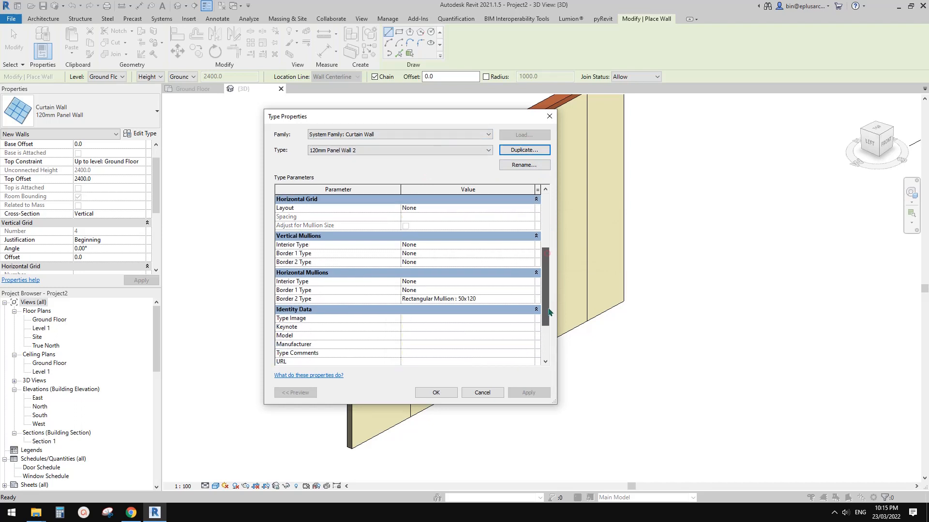
left_click(532, 299)
scroll(432, 317, "up", 3)
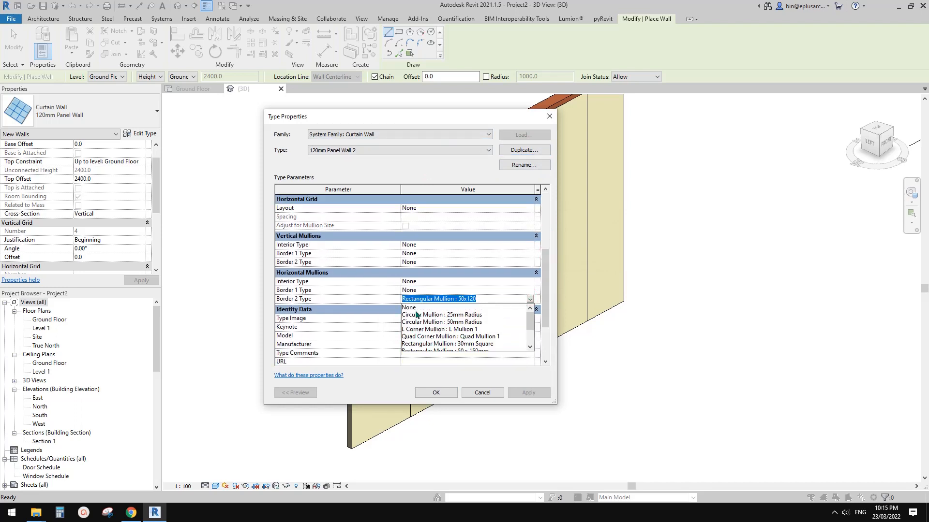
left_click(402, 309)
left_click(436, 393)
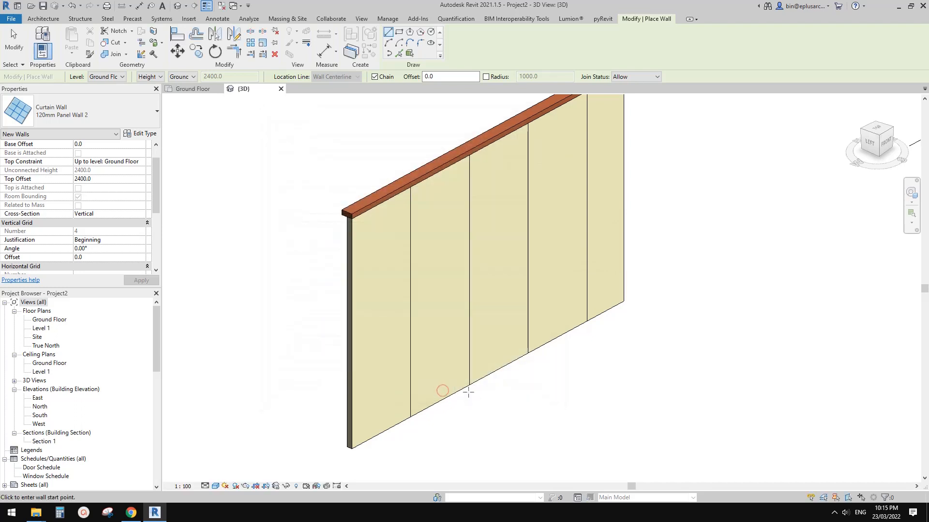
Step: Draw a short 120mm Panel Wall 2 beside the existing panel wall and end the wall command
left_click(555, 392)
left_click(654, 346)
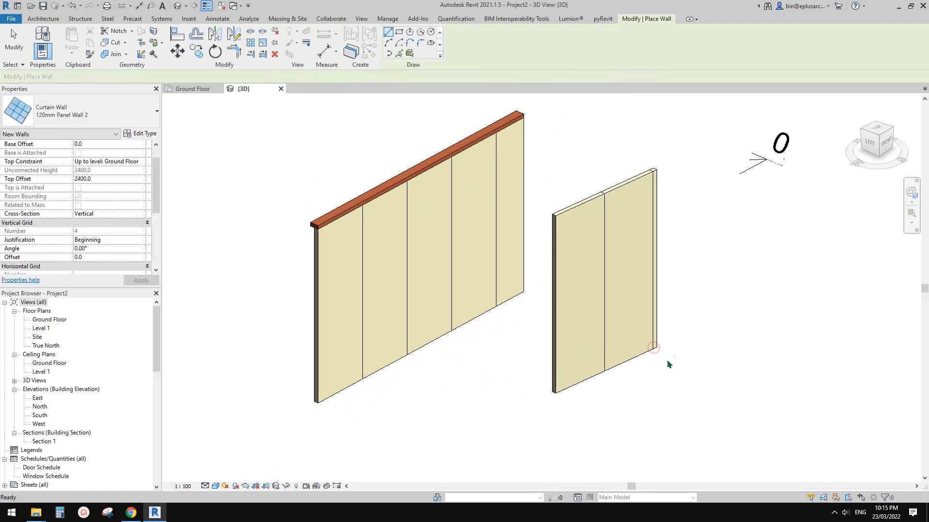
key("Escape")
key("Escape")
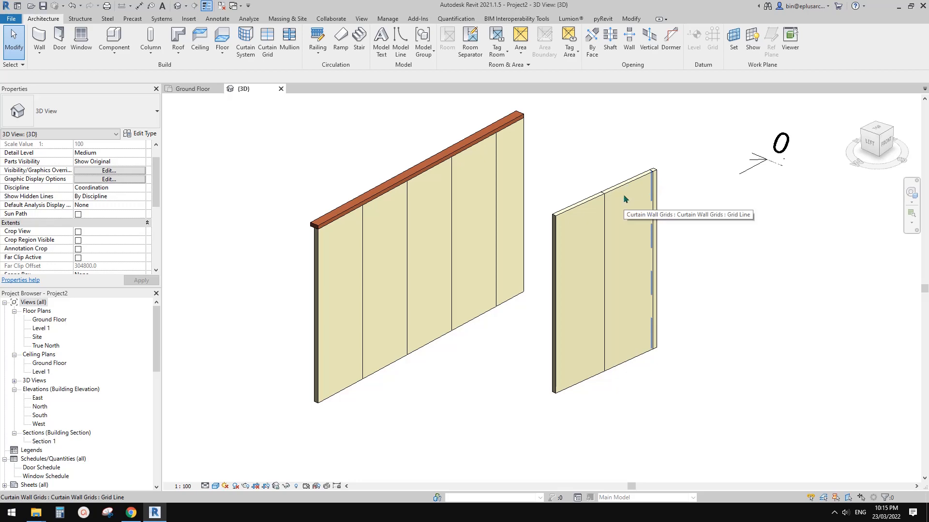
Step: Delete the short wall without a top mullion that stands beside the panel wall
mouse_move(624, 213)
middle_mouse_down("shift")
mouse_move(570, 285)
mouse_move(632, 218)
middle_mouse_up("shift")
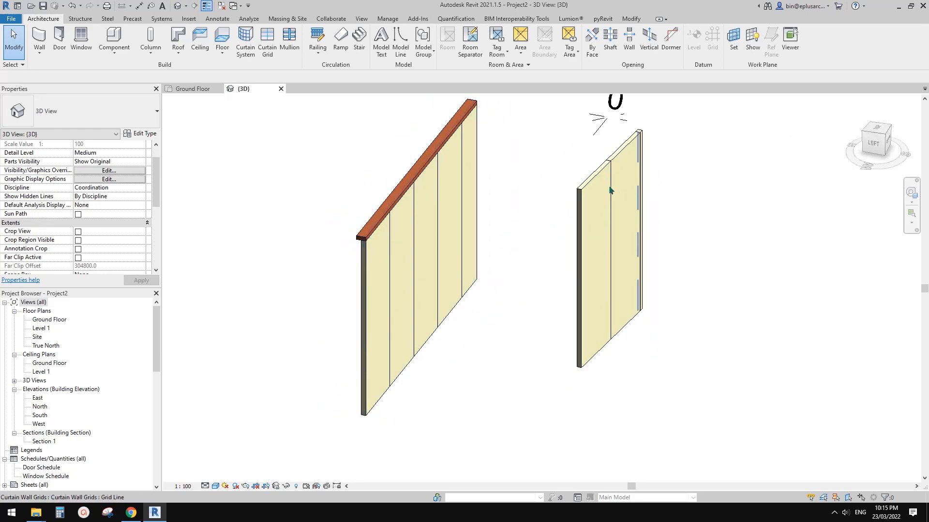
left_click(592, 179)
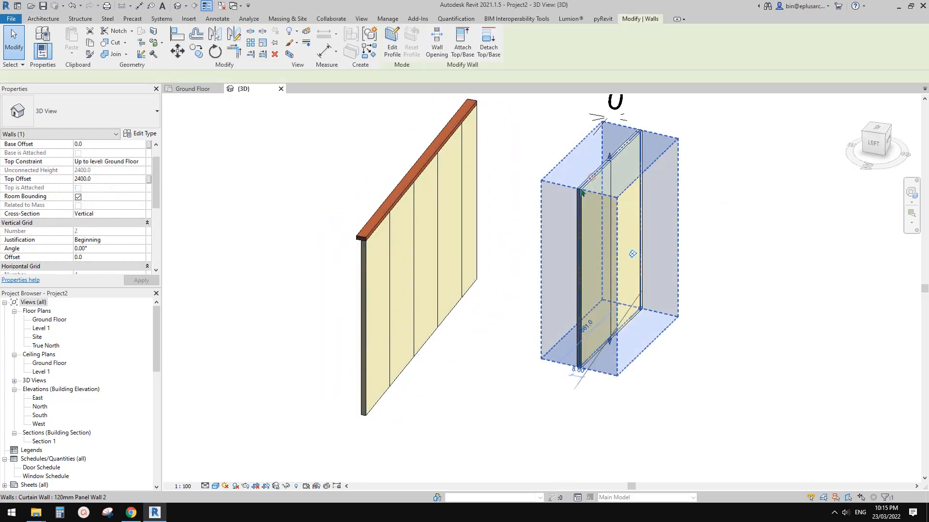
key("Delete")
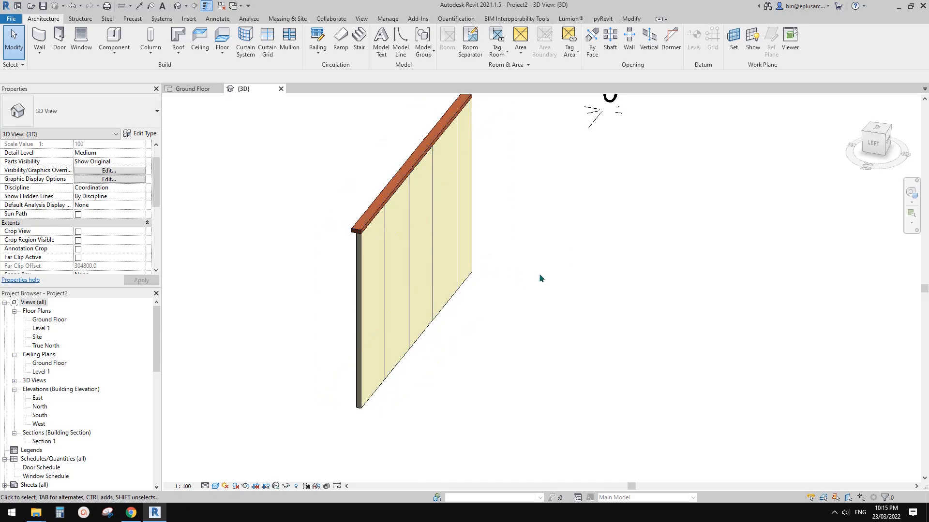
Step: Mirror a copy of the panel wall about the back face of its 58mm panels
left_click(505, 276)
middle_click_drag(435, 234, 437, 222)
scroll(437, 223, "down", 1)
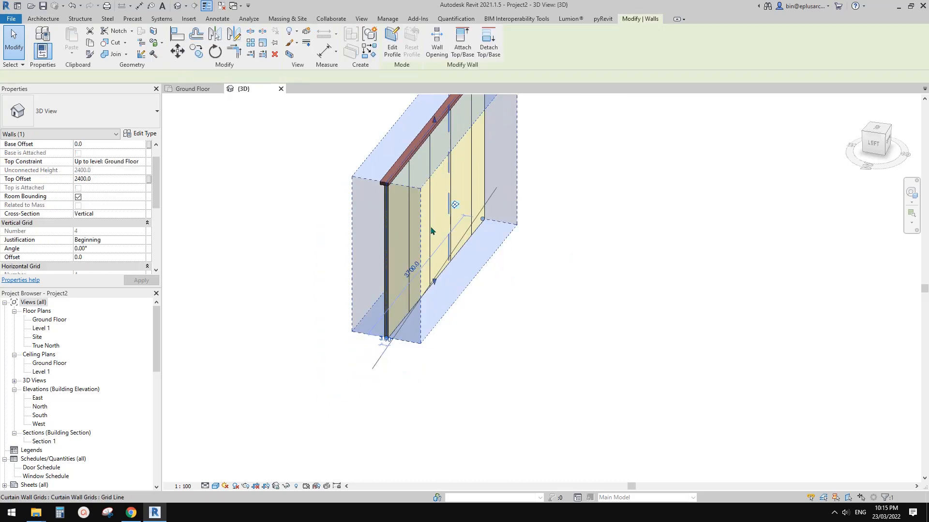
key("m")
key("m")
middle_click_drag(404, 264, 505, 179, "shift")
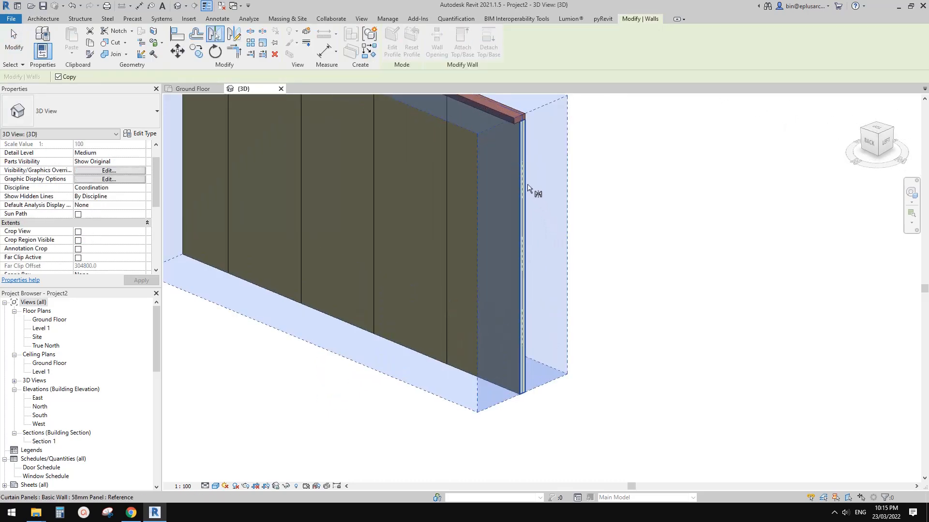
left_click(463, 172)
middle_click_drag(462, 172, 405, 218, "shift")
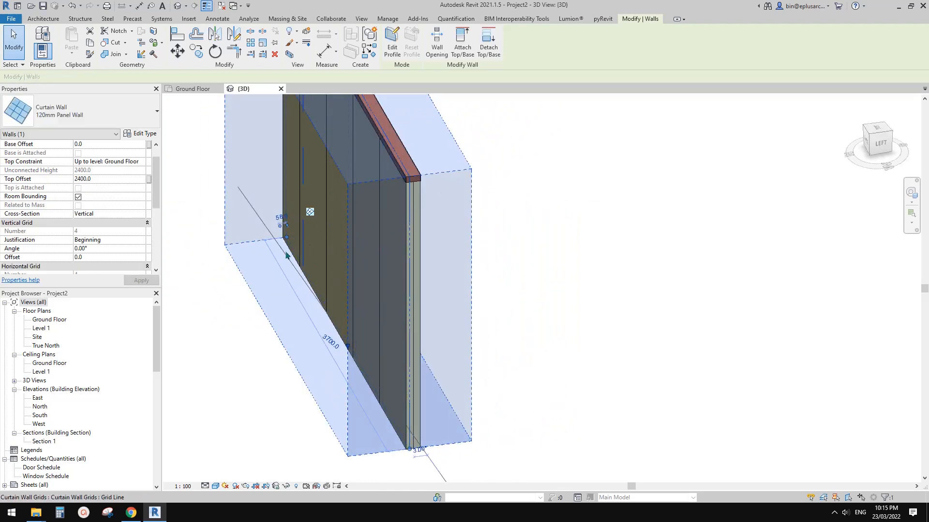
key("Escape")
Step: Change the mirrored wall's type to 120mm Panel Wall 2 and delete its leftover mullions
scroll(399, 207, "up", 10)
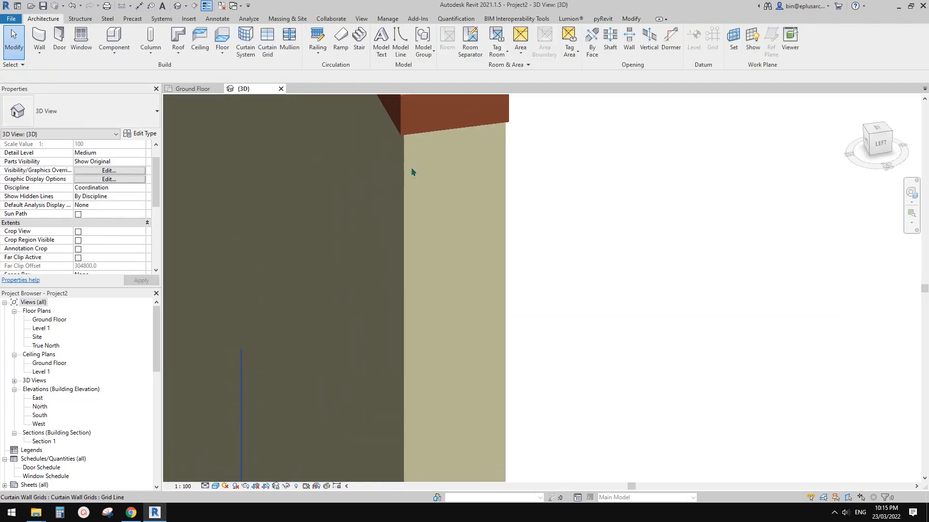
scroll(405, 158, "down", 5)
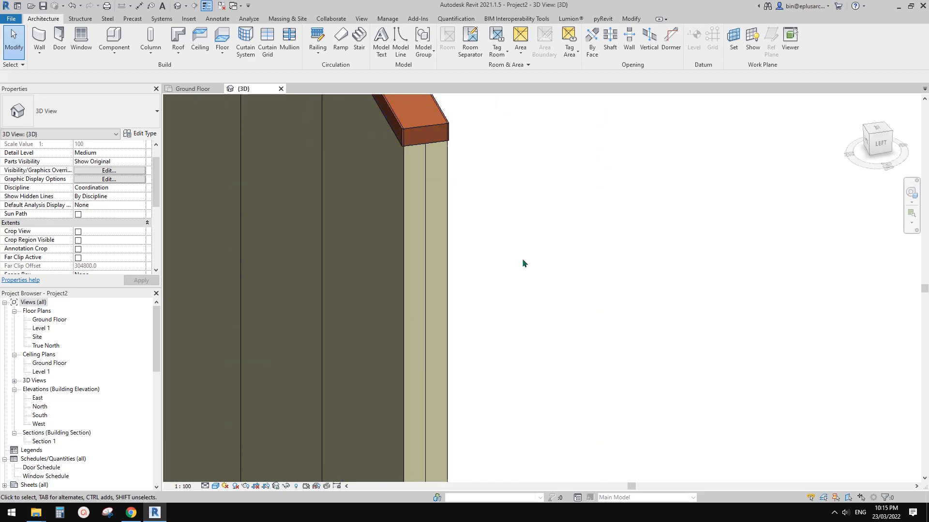
scroll(515, 276, "down", 3)
middle_click_drag(510, 323, 509, 342, "shift")
middle_click_drag(509, 342, 514, 174)
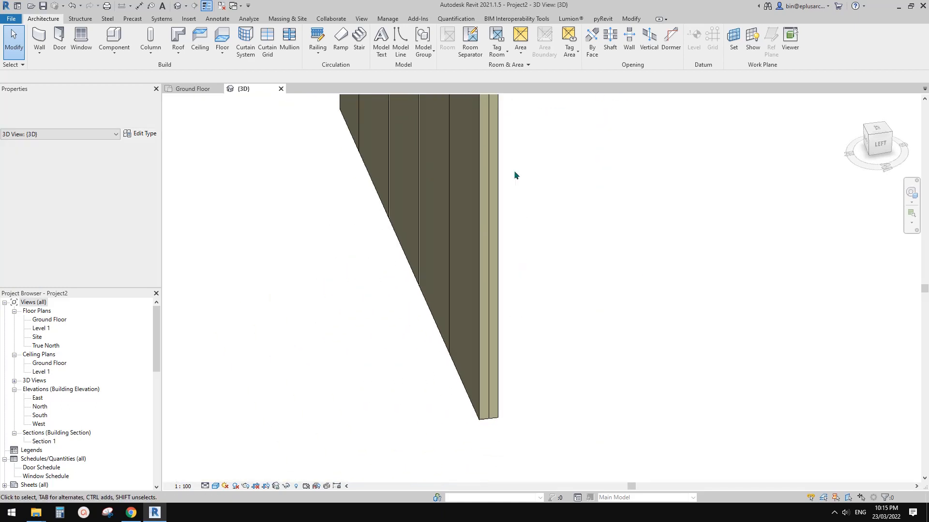
left_click(459, 429)
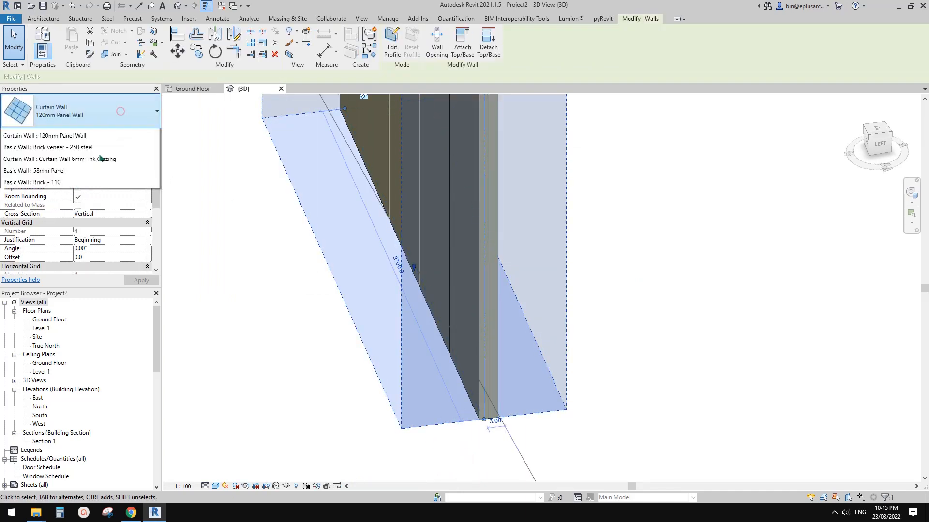
left_click(118, 114)
left_click(77, 234)
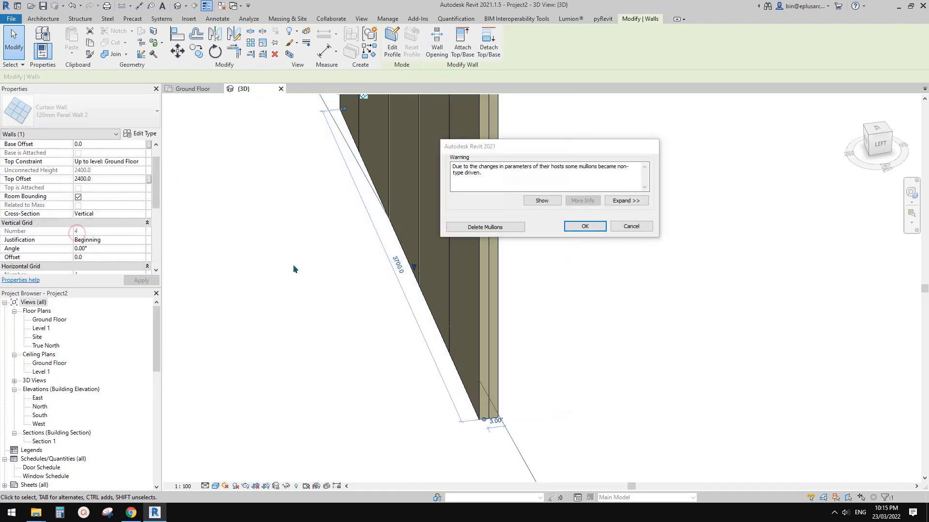
left_click(507, 228)
Step: Set the Top Offset of the mirrored wall to 2350 mm
middle_click_drag(511, 237, 512, 183, "shift")
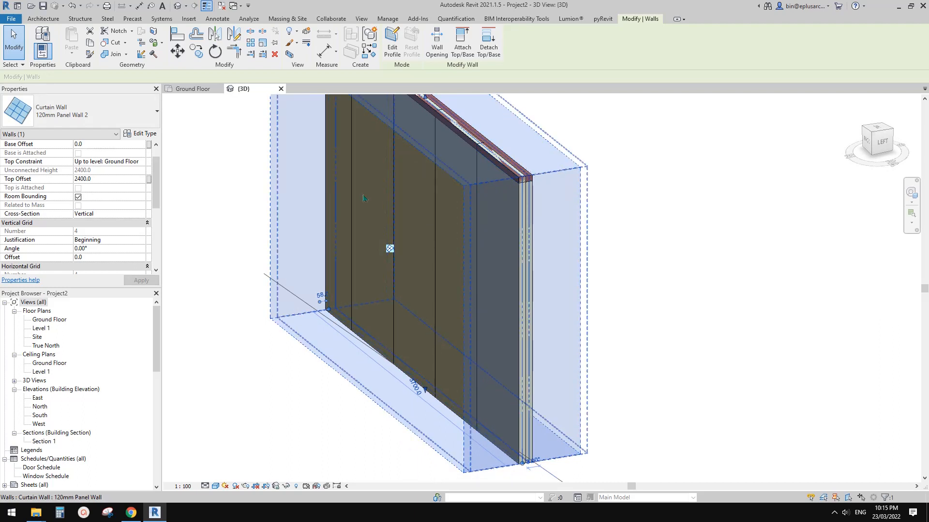
left_click(99, 179)
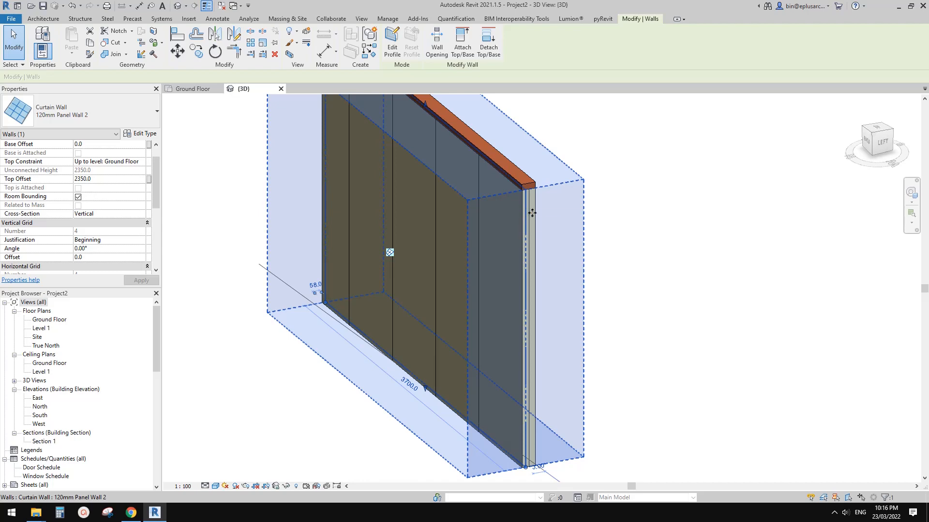
Step: Move the mirrored wall 4 mm away from the original panels to leave a gap between the two panel layers
scroll(532, 213, "up", 4)
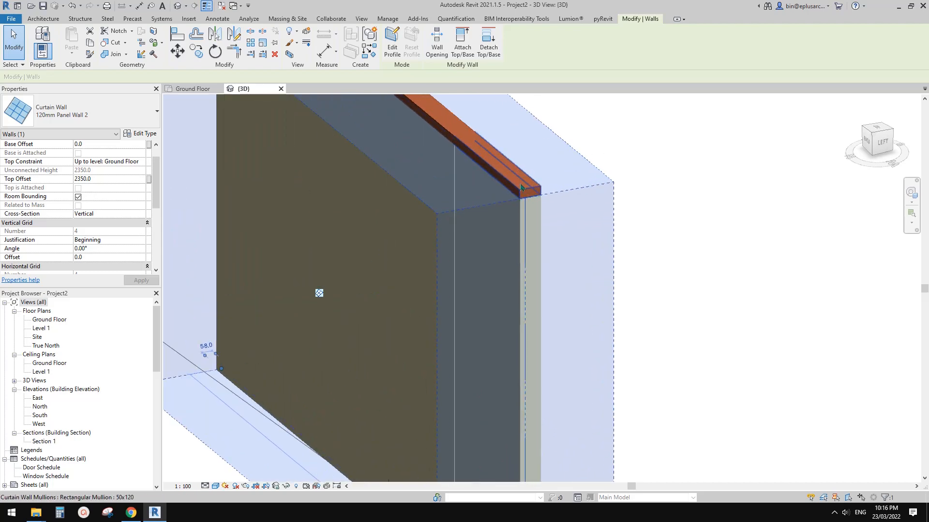
scroll(525, 194, "up", 8)
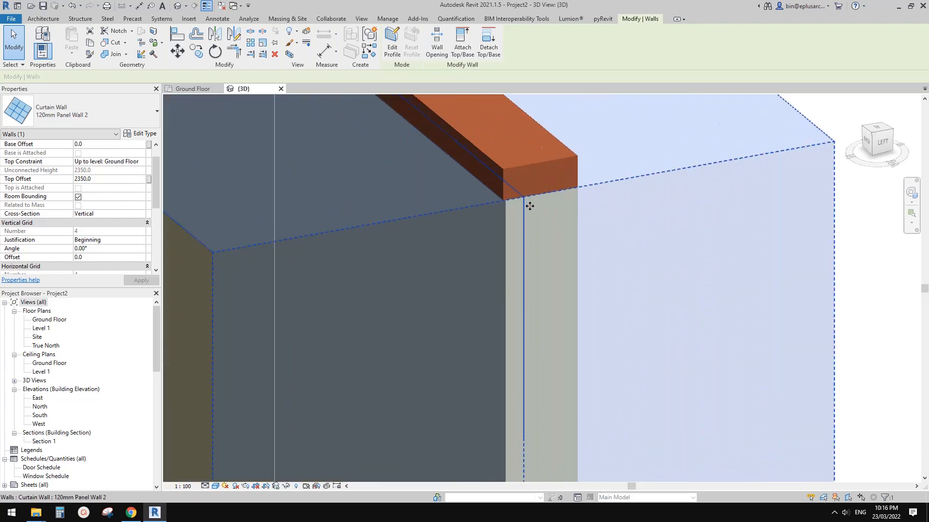
scroll(523, 206, "up", 2)
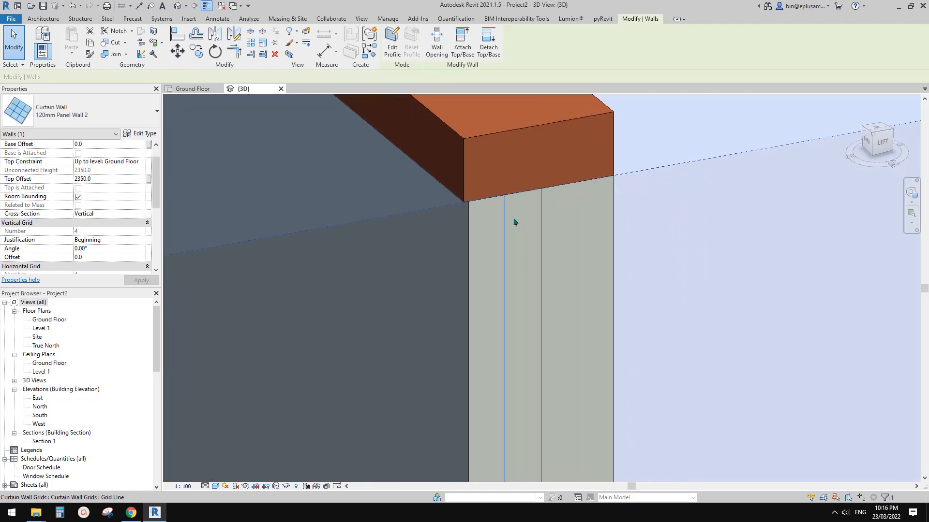
key("v")
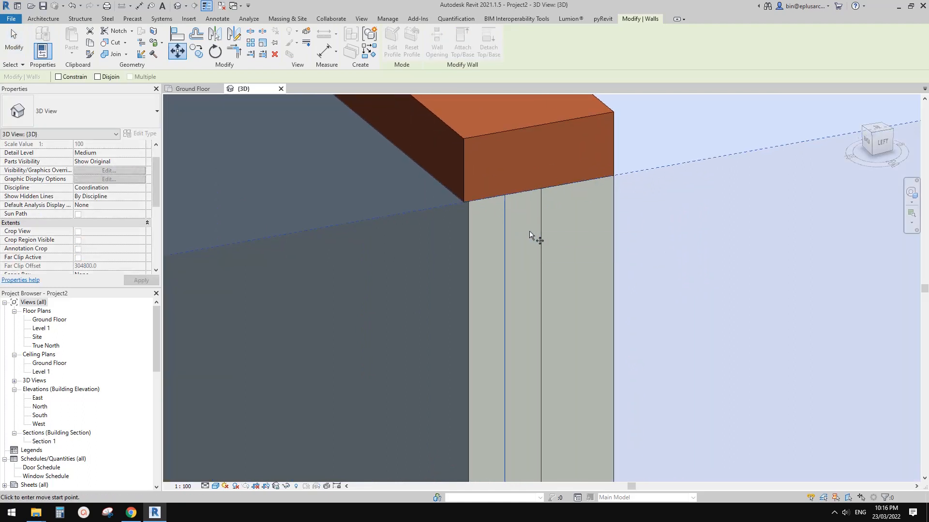
left_click(518, 234)
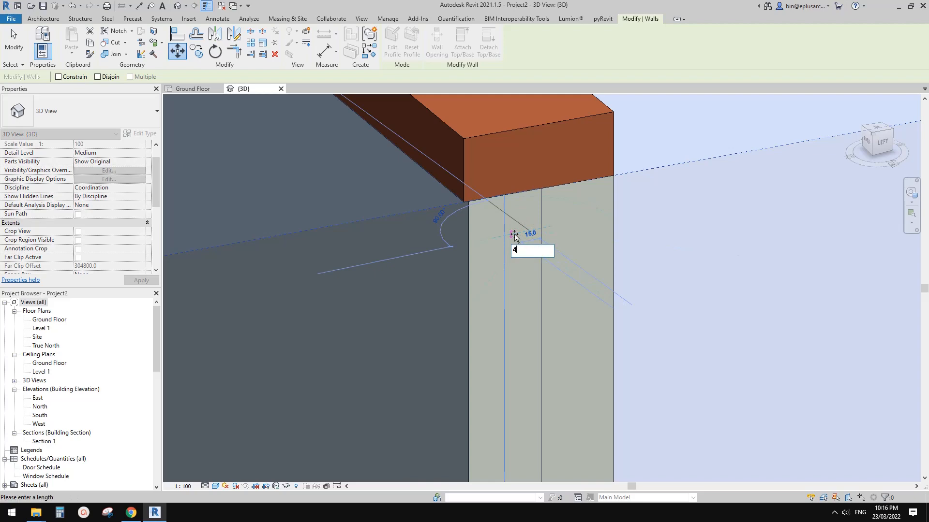
type("4")
key("Return")
key("Escape")
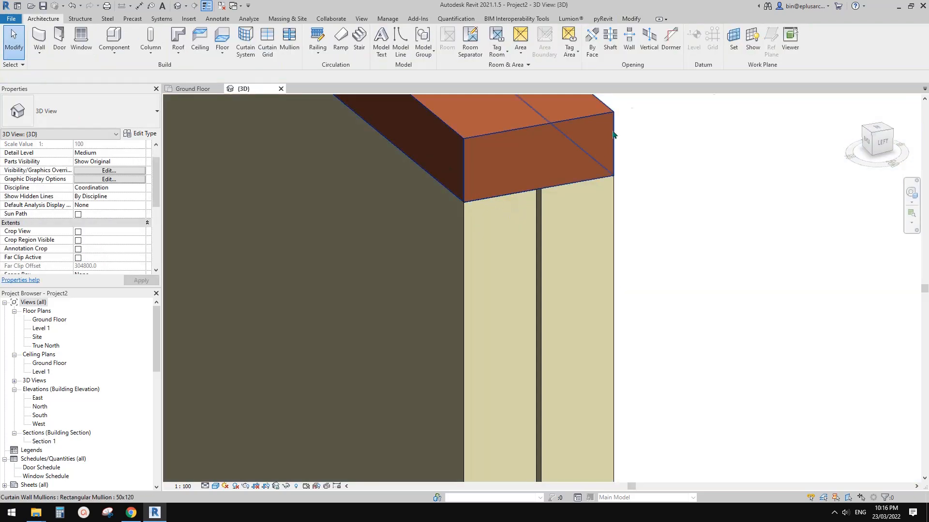
scroll(643, 232, "down", 6)
middle_click_drag(493, 253, 540, 265)
scroll(619, 242, "down", 2)
middle_click_drag(643, 291, 605, 319, "shift")
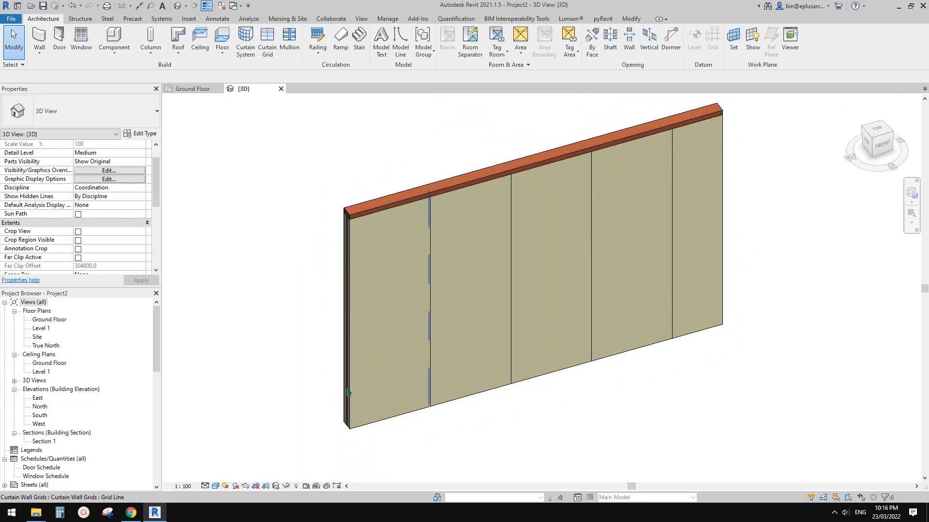
Step: Set the Vertical Grid Justification of the mirrored 120mm Panel Wall 2 to End
middle_click_drag(351, 416, 856, 386, "shift")
middle_click_drag(543, 323, 649, 408, "shift")
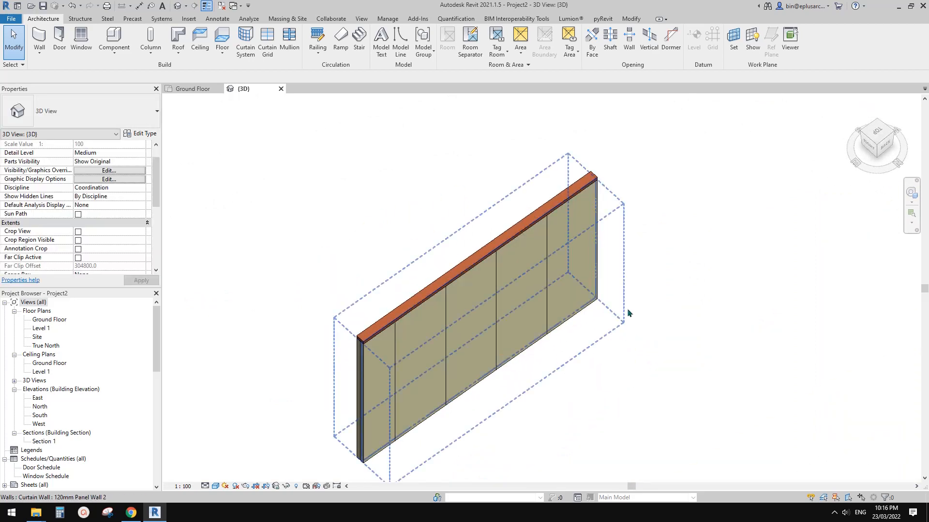
left_click(628, 314)
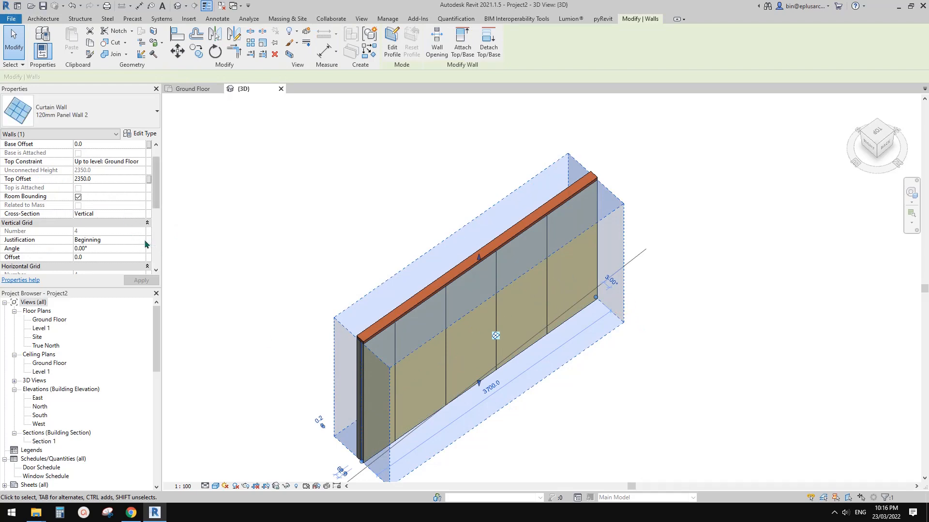
left_click(142, 240)
left_click(84, 257)
Step: Stretch one end of the mirrored wall beyond the timber-topped wall to a length of about 4420 mm
mouse_move(532, 286)
middle_mouse_down("shift")
mouse_move(512, 275)
mouse_move(527, 294)
middle_mouse_up("shift")
left_click_drag(613, 314, 665, 284)
middle_click_drag(508, 307, 640, 303, "shift")
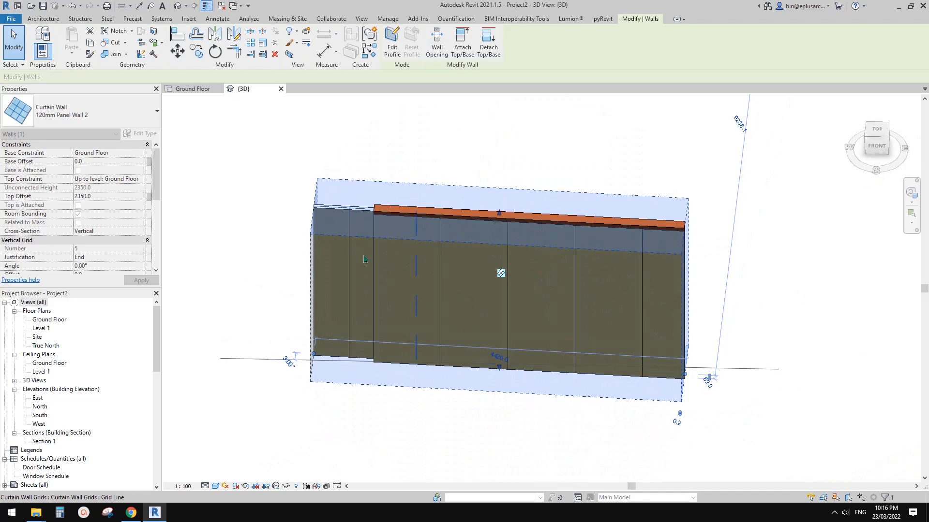
middle_click_drag(364, 259, 425, 349, "shift")
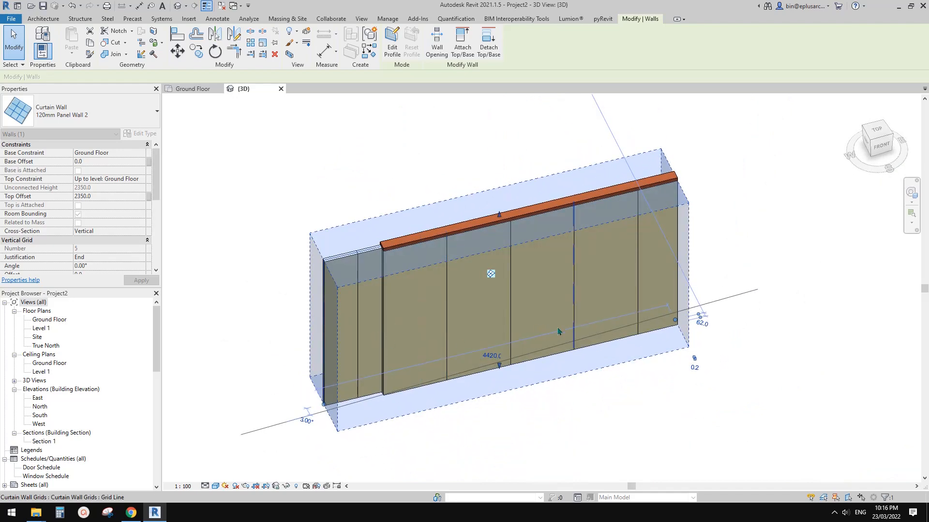
left_click(694, 331)
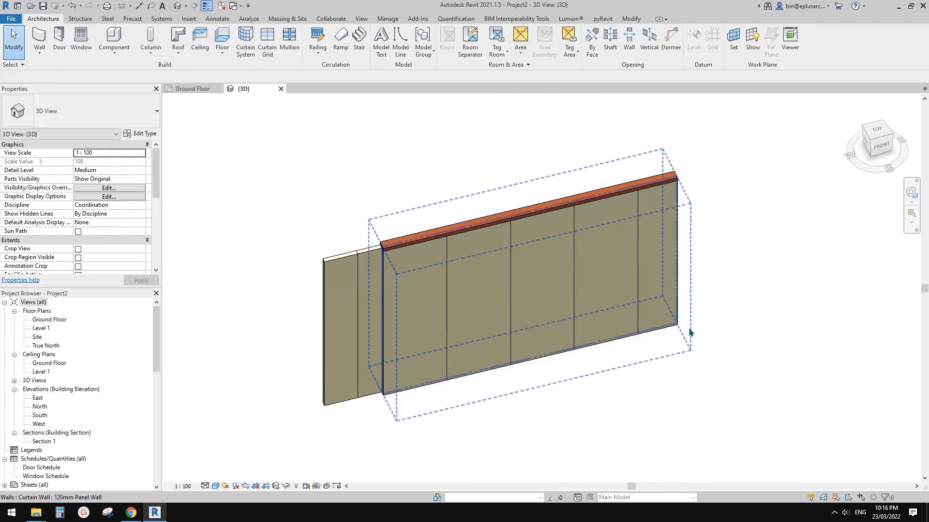
Step: Stretch the timber-topped 120mm Panel Wall past the opposite end of the mirrored wall to a length of about 4220 mm
left_click(686, 329)
key("r")
key("s")
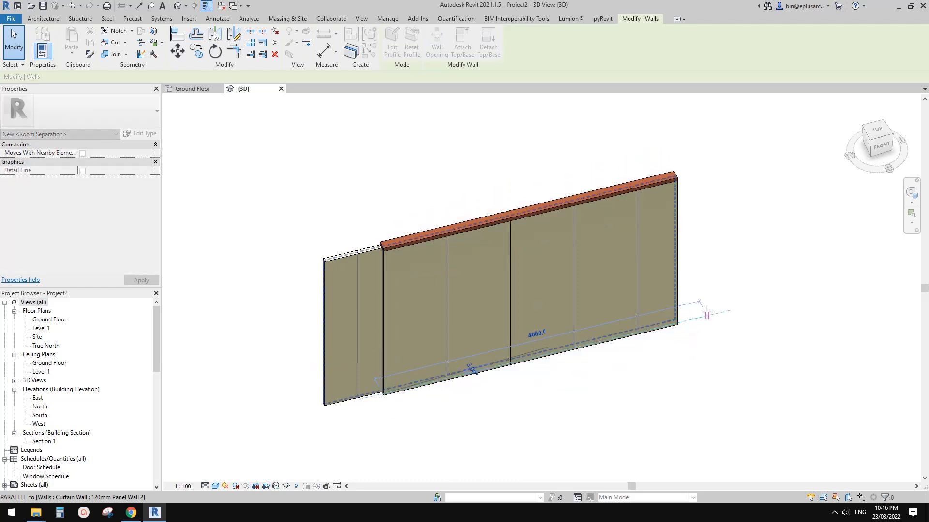
key("Escape")
left_click(715, 319)
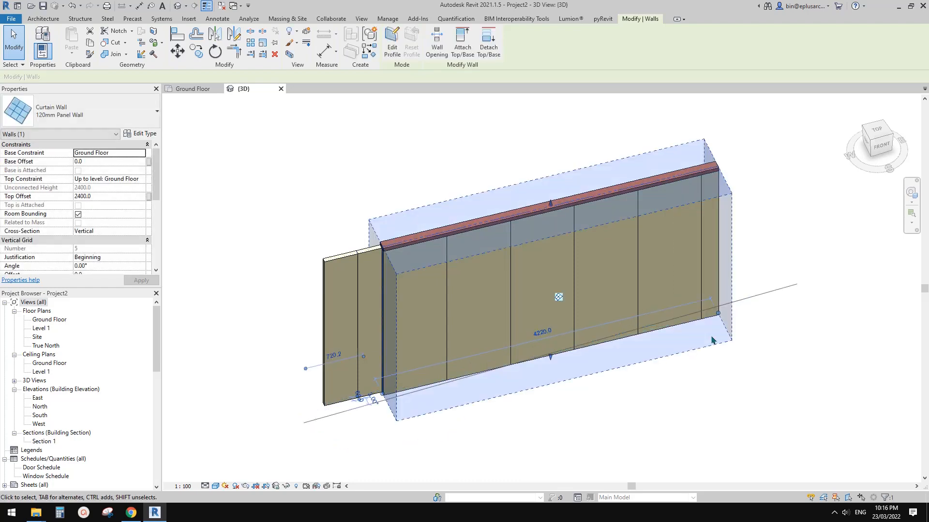
left_click(726, 320)
scroll(634, 341, "down", 1)
middle_click_drag(524, 335, 438, 385, "shift")
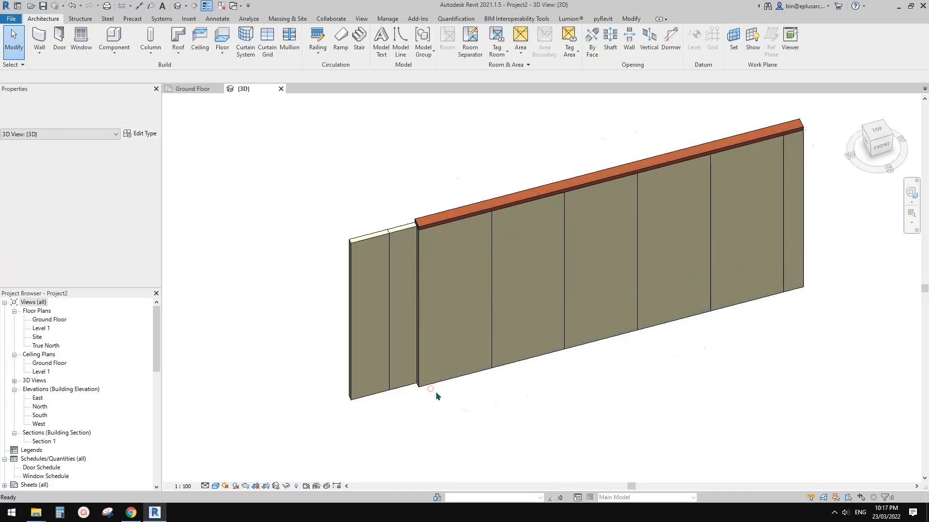
Step: Shorten the timber-topped wall to about 4020 mm from its end beside the protruding mirrored panels
left_click(435, 400)
key("r")
key("s")
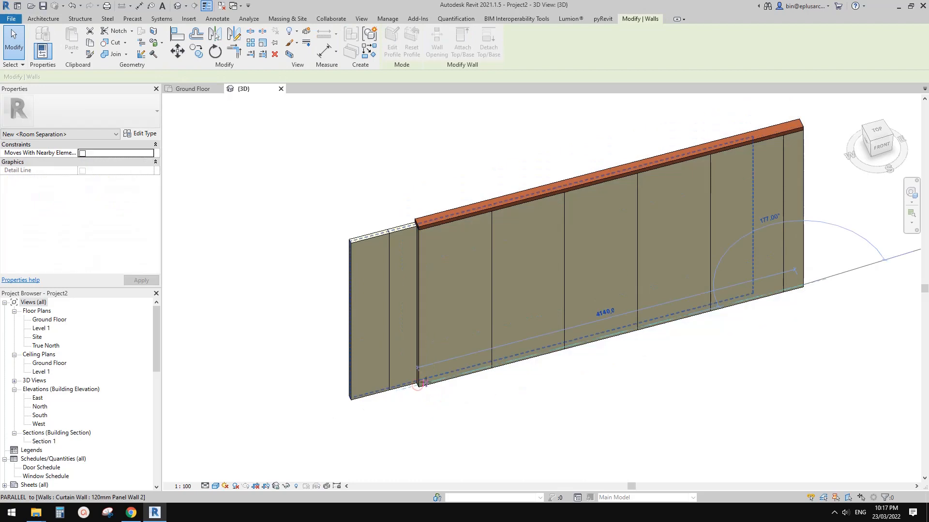
key("Escape")
left_click(429, 366)
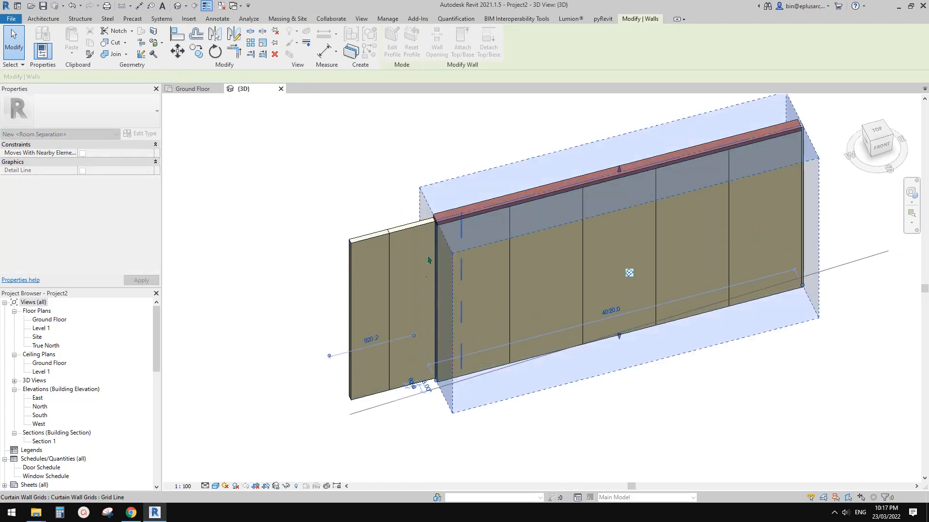
Step: From the back, extend the timber-topped wall's end beside the protruding mirrored panels to a length of about 4160 mm
middle_click_drag(428, 260, 703, 310, "shift")
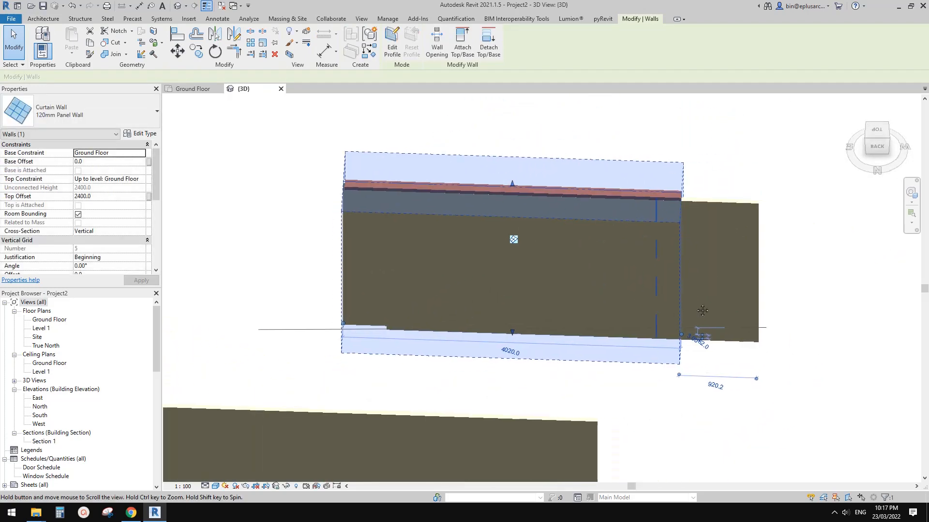
scroll(702, 310, "up", 3)
key("r")
key("s")
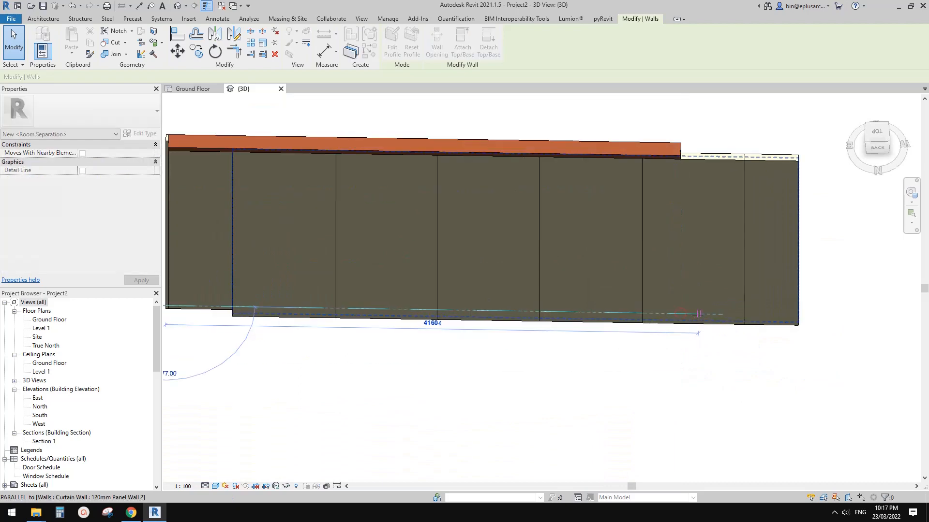
key("Escape")
left_click(701, 312)
middle_click_drag(701, 312, 570, 255, "shift")
key("Escape")
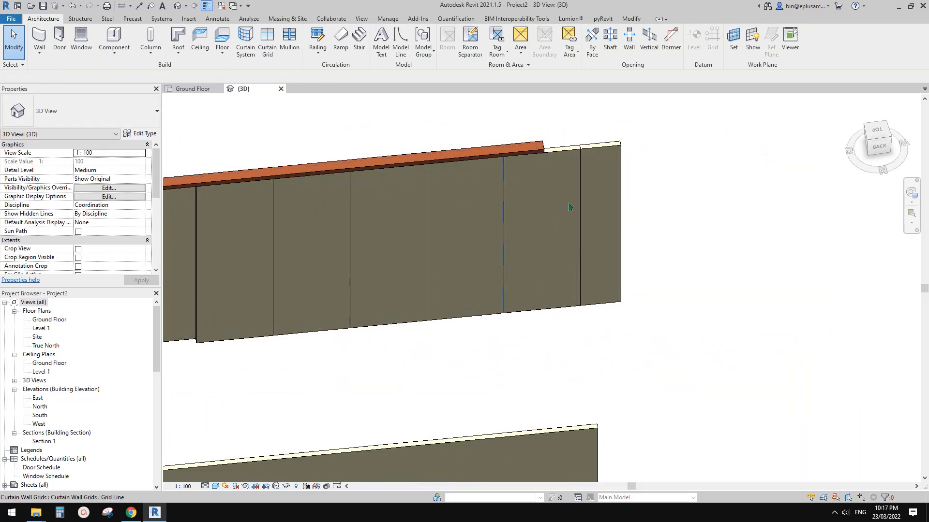
Step: Shorten the mirrored wall to about 3900 mm from its recessed end, and stretch it back to 4420 mm
middle_click_drag(567, 211, 367, 211, "shift")
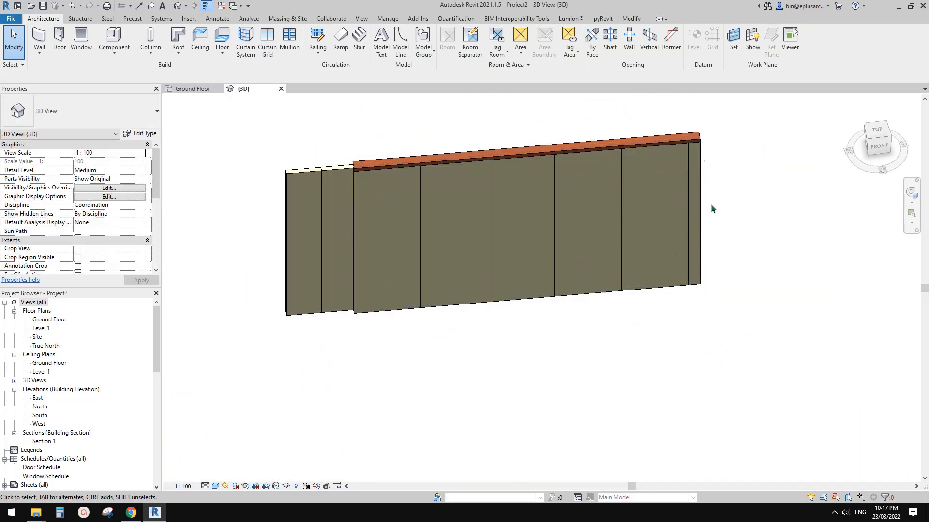
middle_click_drag(711, 208, 532, 228, "shift")
middle_click_drag(648, 228, 697, 261, "shift")
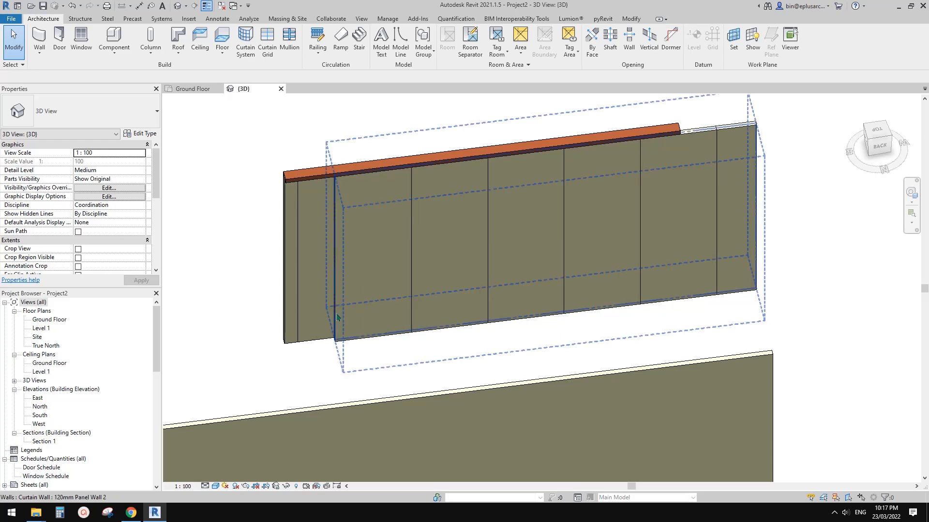
left_click(337, 318)
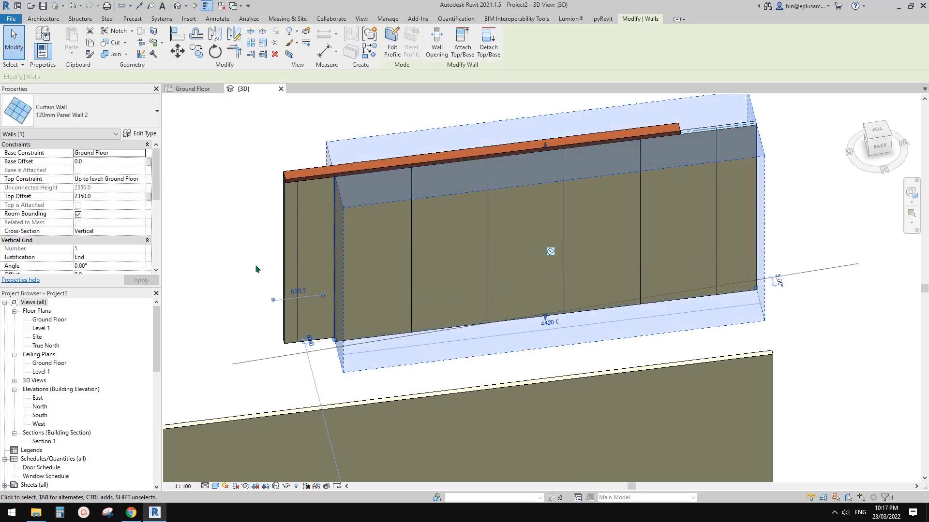
left_click_drag(331, 291, 386, 334)
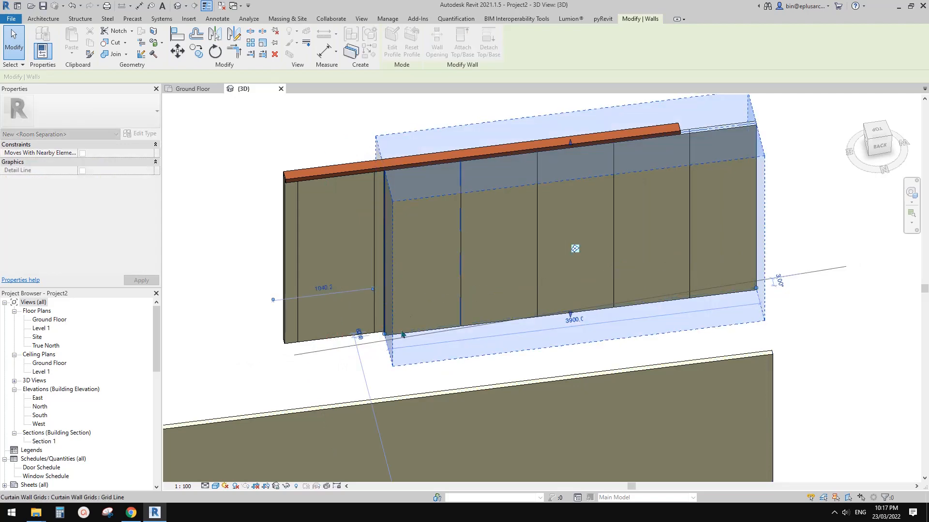
left_click_drag(385, 337, 335, 339)
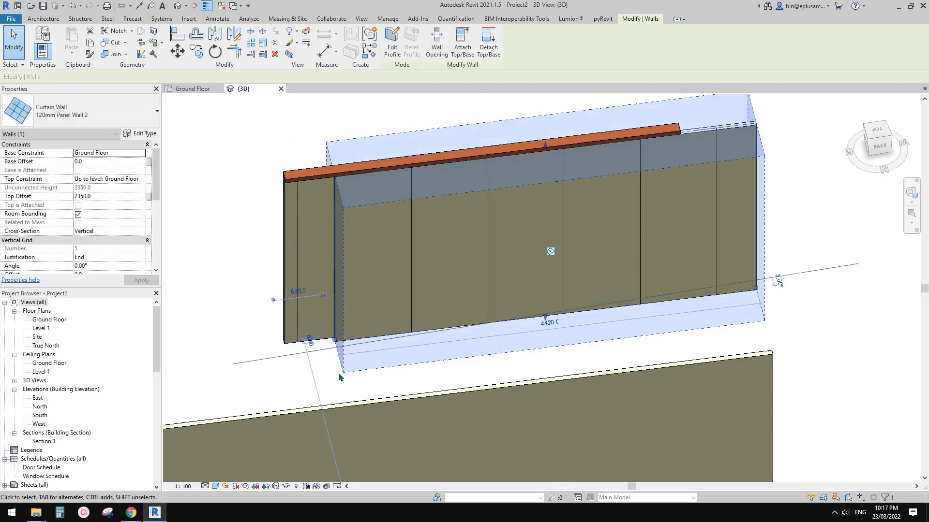
middle_click_drag(677, 271, 841, 256, "shift")
key("Escape")
Step: Switch to the browser to examine the base metal U-profile in the exploded wall assembly drawing, and return to Revit
middle_click_drag(628, 237, 697, 251, "shift")
mouse_move(561, 280)
middle_mouse_down("shift")
mouse_move(550, 278)
mouse_move(552, 269)
mouse_move(534, 277)
middle_mouse_up("shift")
middle_click_drag(463, 271, 455, 266)
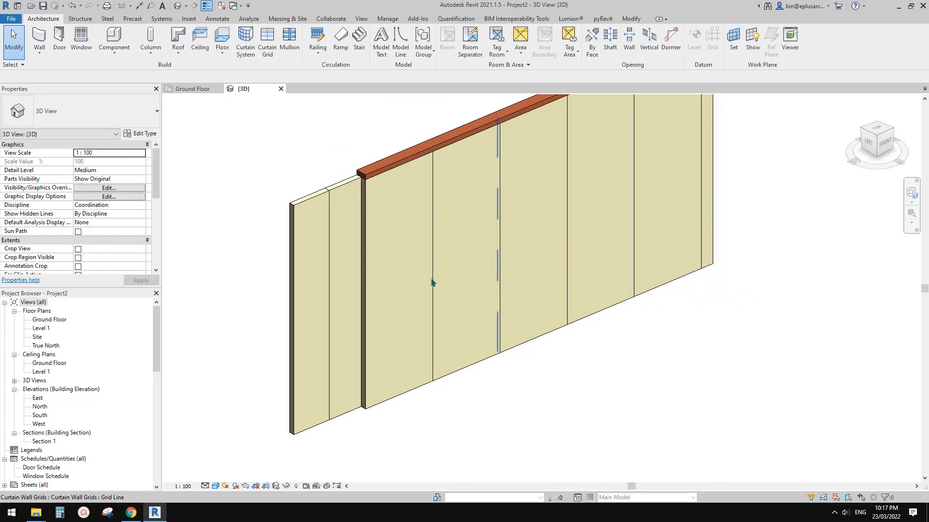
scroll(281, 438, "down", 1)
left_click(139, 509)
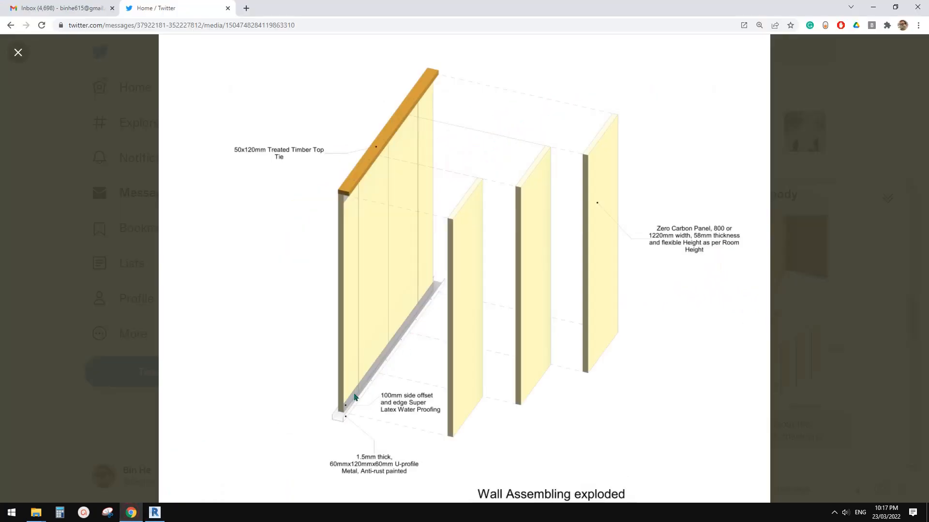
left_click(159, 517)
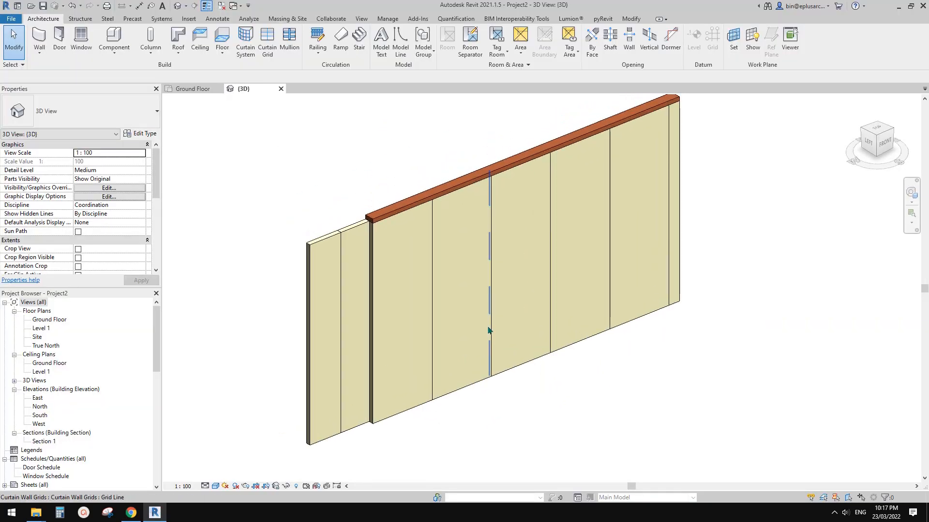
middle_click_drag(490, 333, 452, 335)
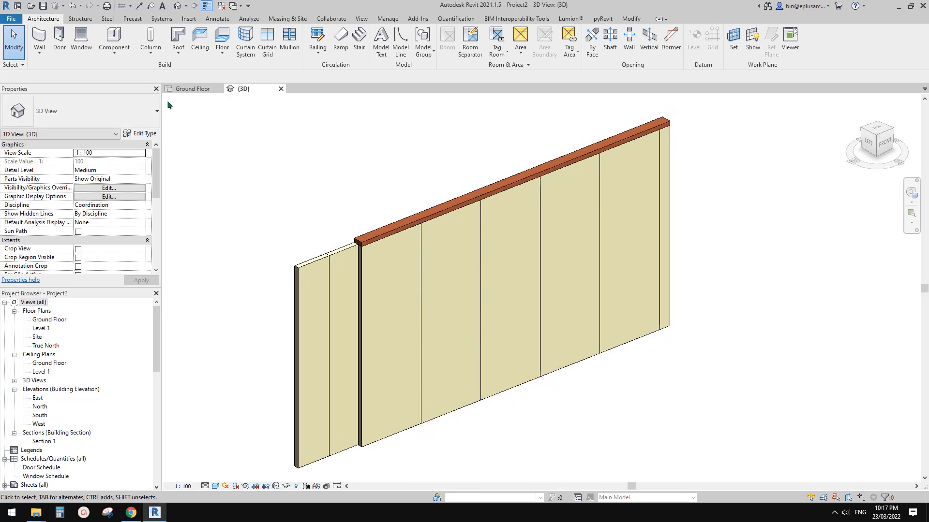
Step: Create a new family from the Metric Profile.rft template
left_click(119, 55)
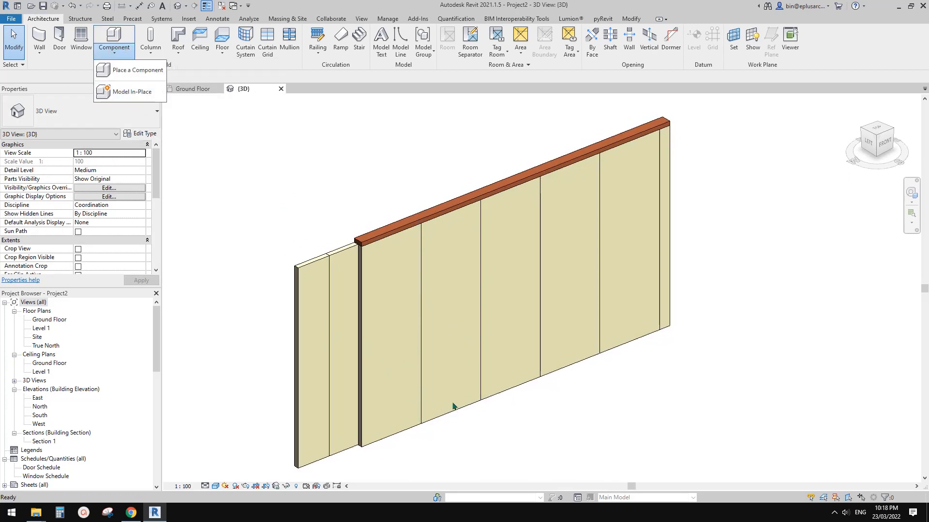
scroll(446, 315, "down", 1)
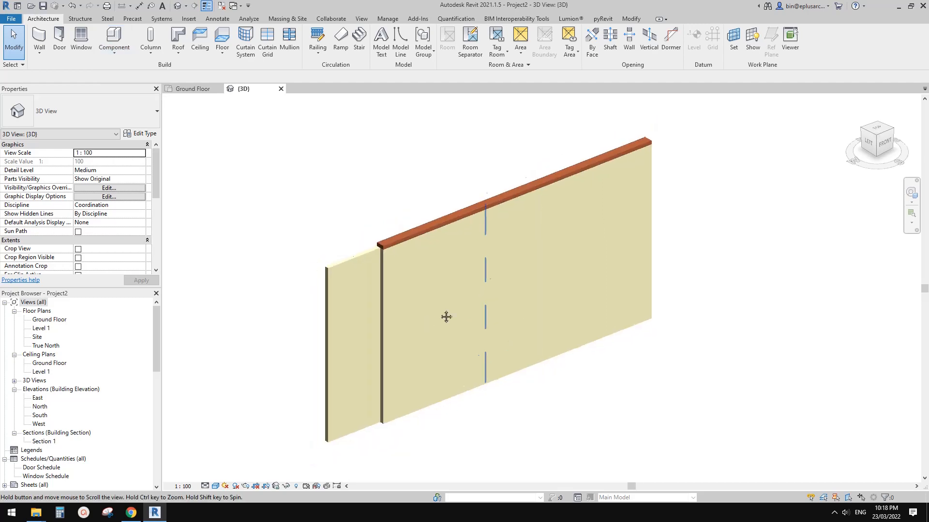
left_click(14, 20)
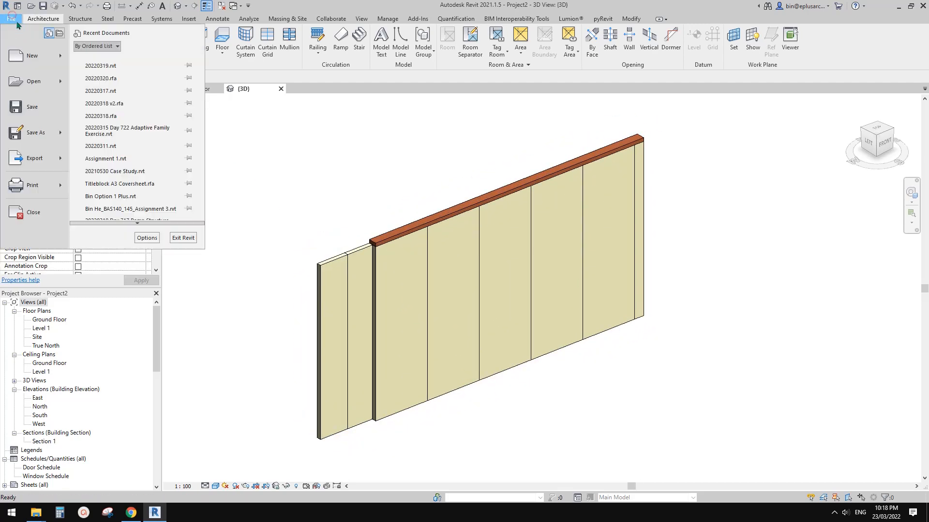
left_click(61, 56)
left_click(125, 96)
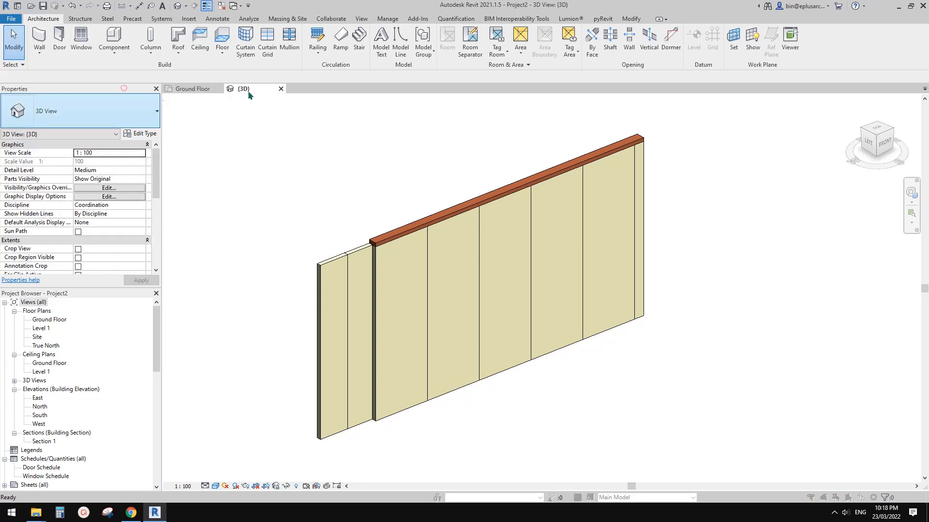
scroll(452, 246, "down", 5)
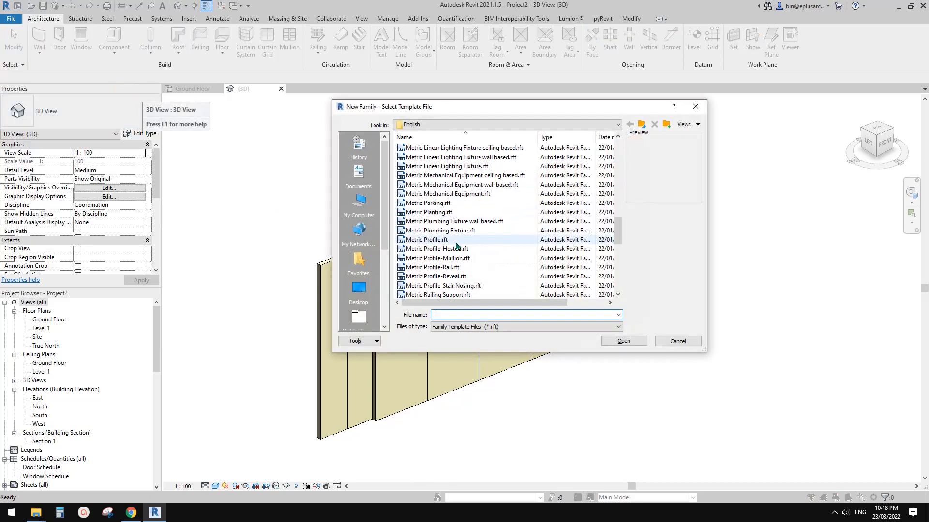
left_click(454, 241)
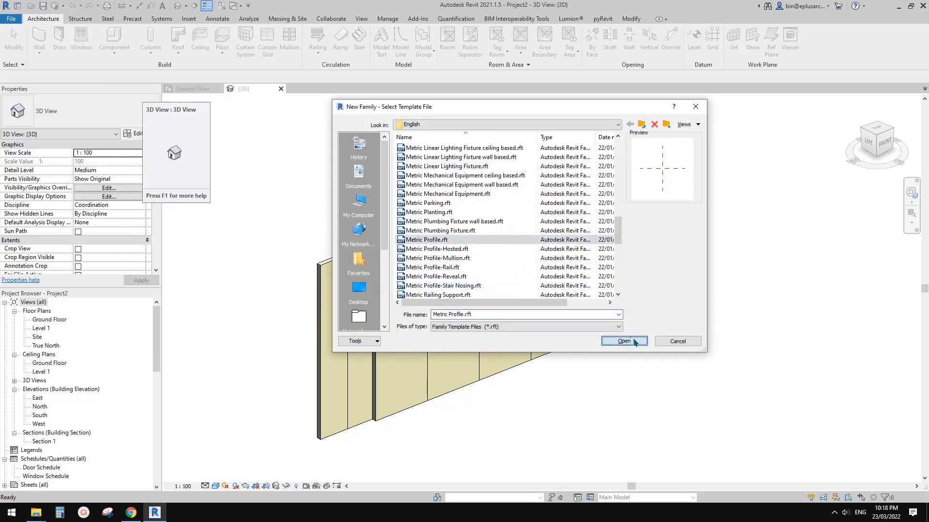
left_click(622, 341)
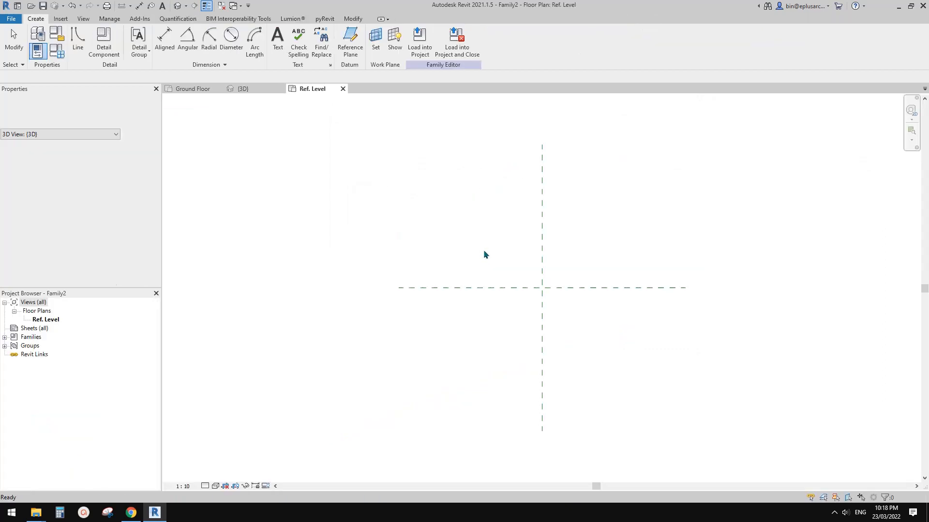
scroll(582, 285, "up", 2)
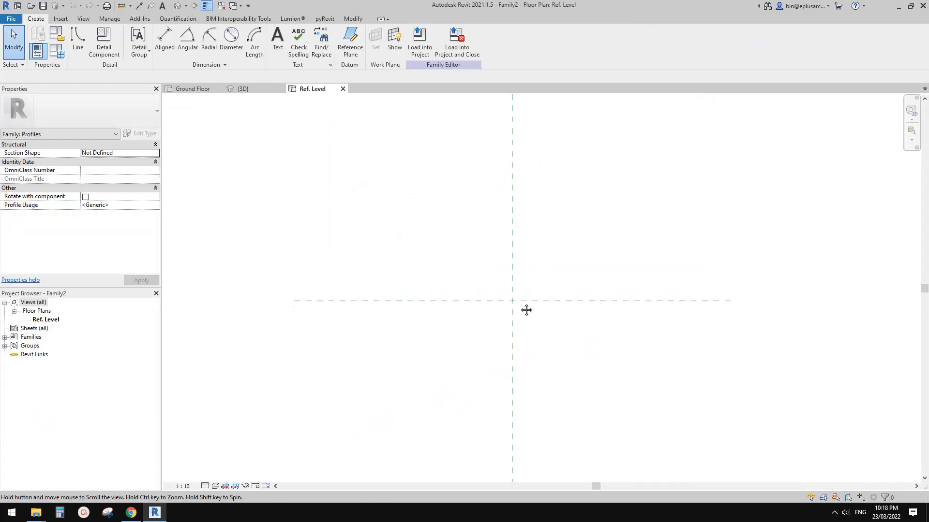
Step: Check the U-profile dimensions in the browser's exploded wall diagram and draw a 60 mm vertical line up from the reference plane intersection
left_click(78, 40)
scroll(516, 310, "up", 1)
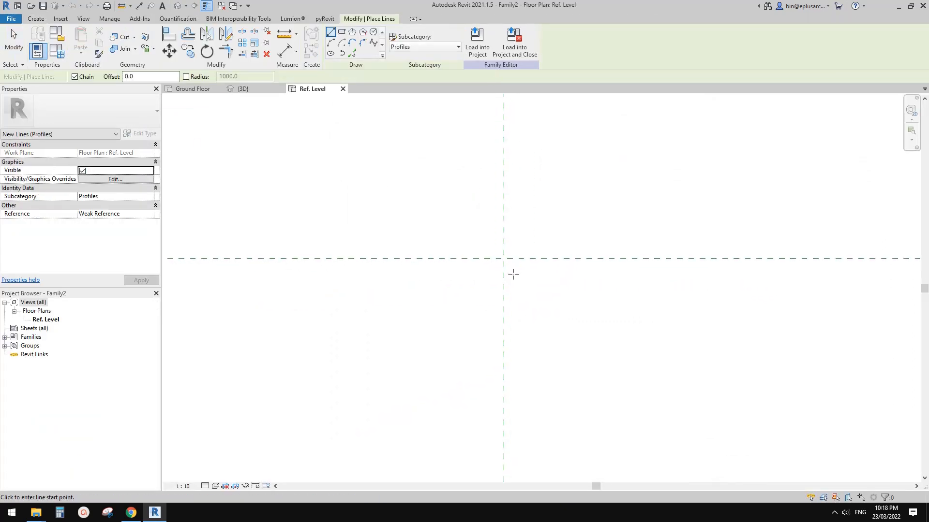
key("alt+Tab")
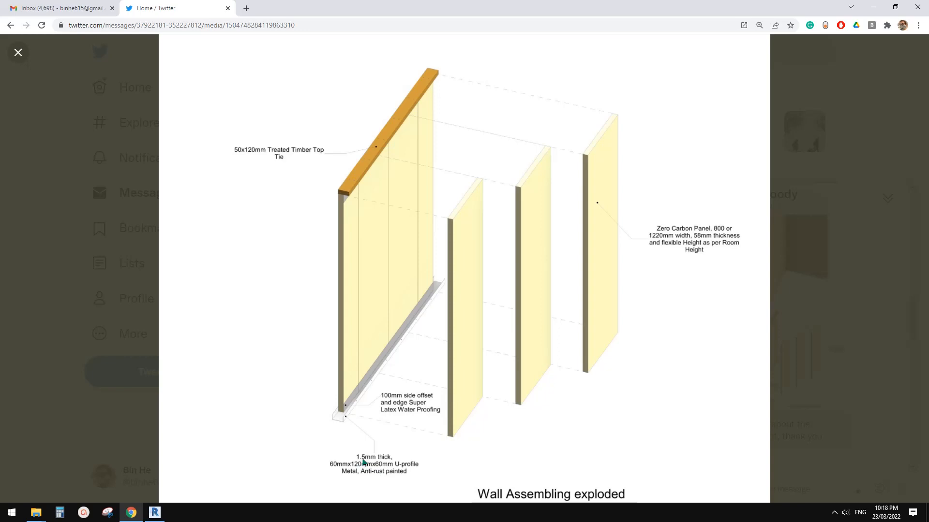
left_click(160, 517)
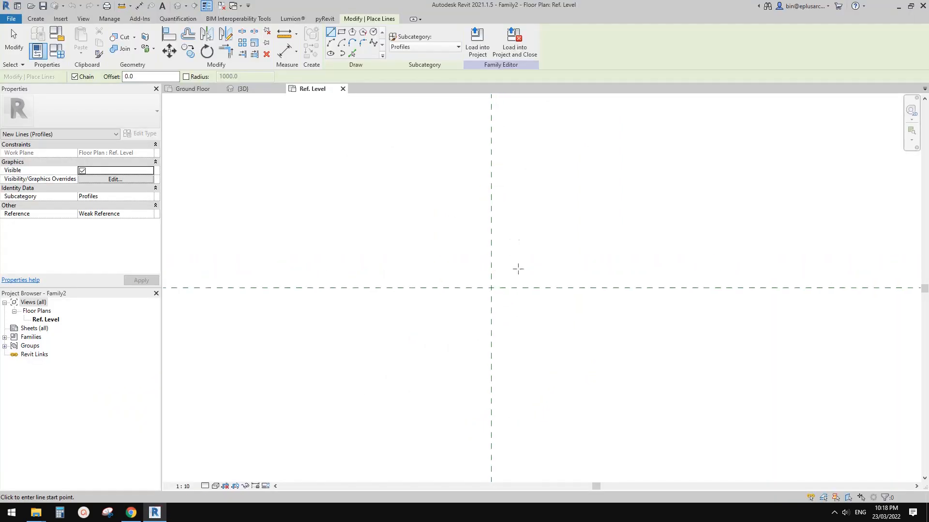
left_click(491, 288)
left_click(580, 287)
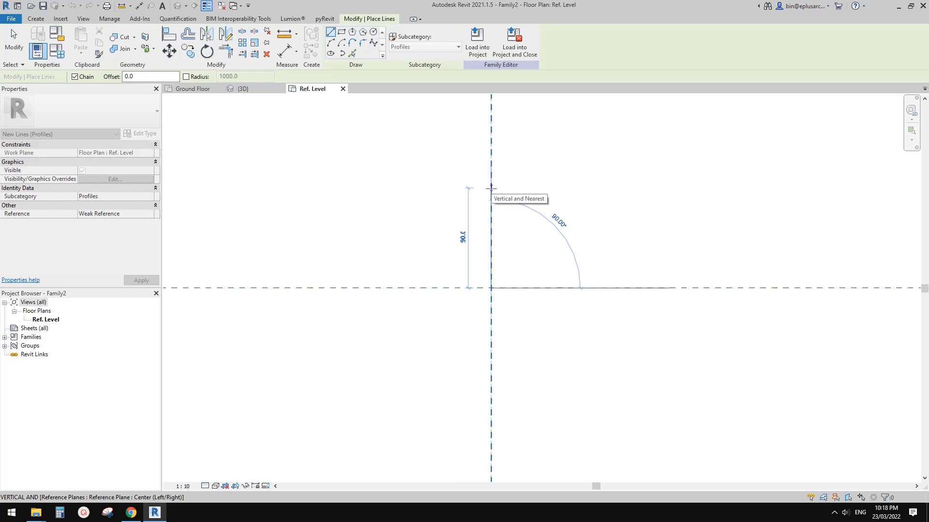
type("60")
key("Return")
scroll(498, 216, "up", 1)
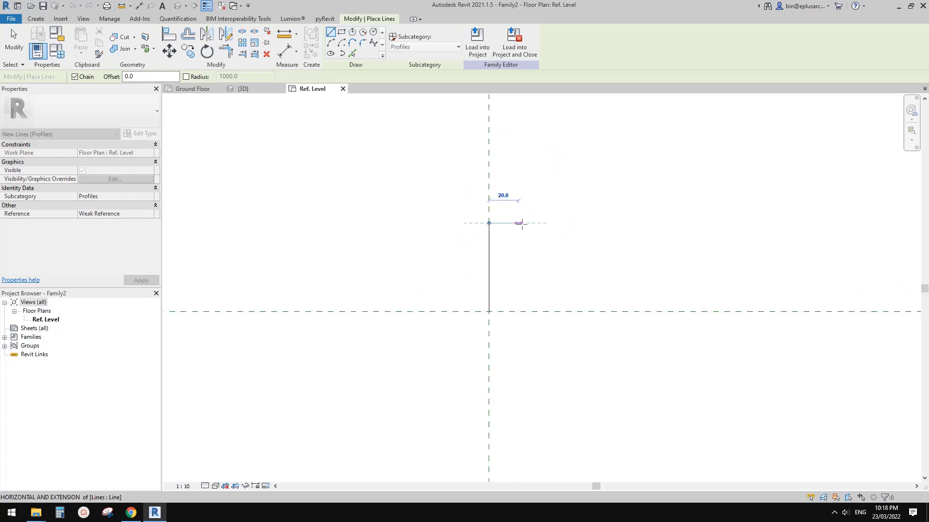
Step: Continue the outline with a 1.5 mm horizontal line to the right and a 61.5 mm line straight down
type("1")
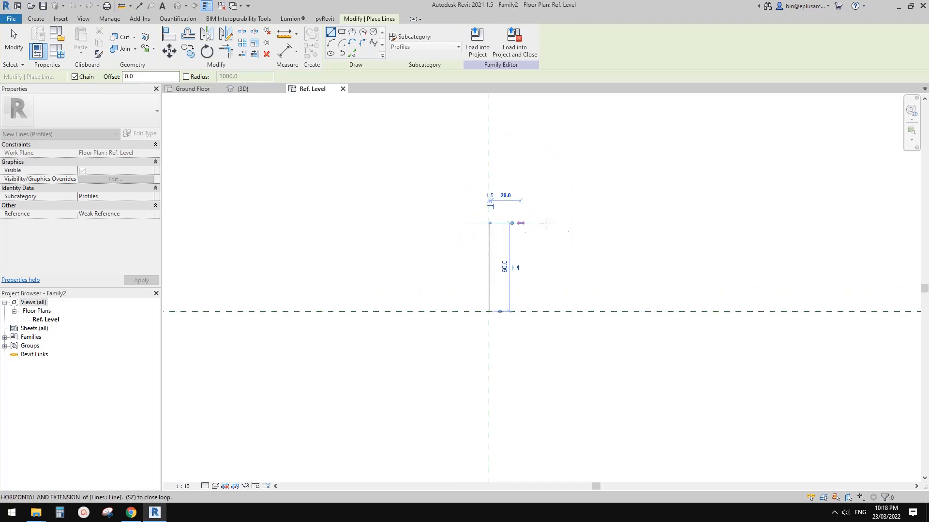
type(".5")
key("Return")
scroll(548, 287, "up", 1)
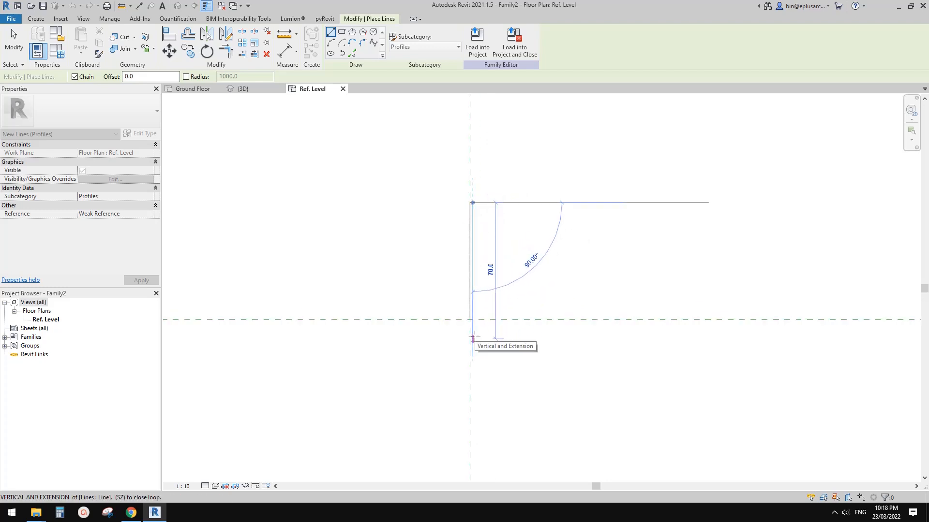
type("61.5")
key("Return")
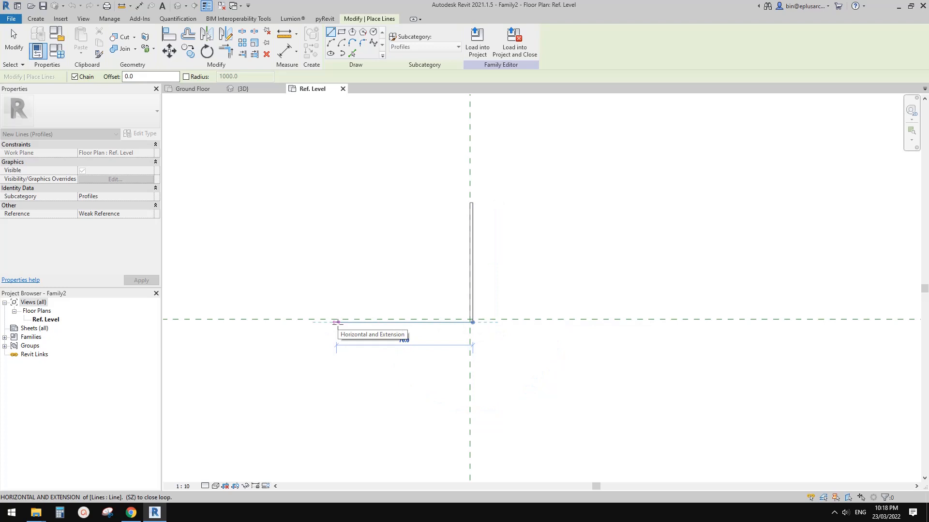
Step: Draw the U-profile's 123 mm outer base line to the left and its 61.5 mm outer flange line upward
type("123")
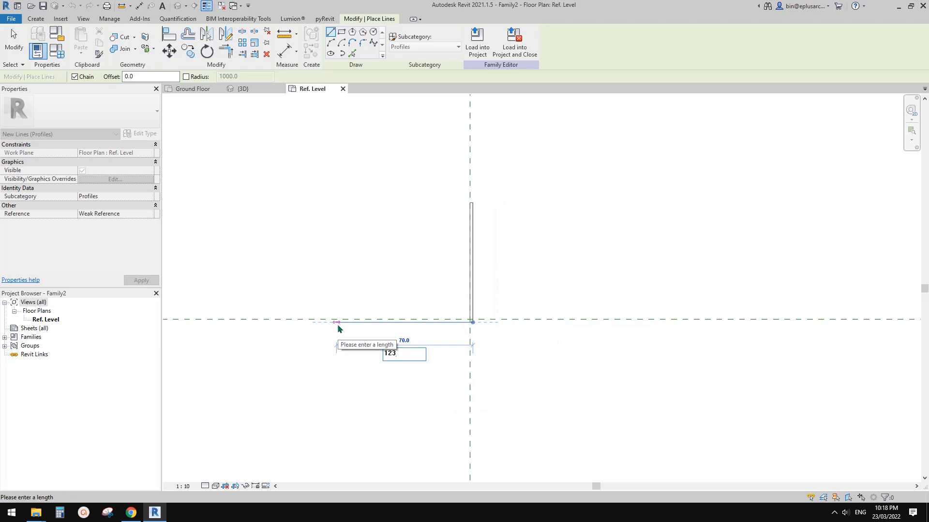
key("Return")
middle_click_drag(271, 325, 361, 343)
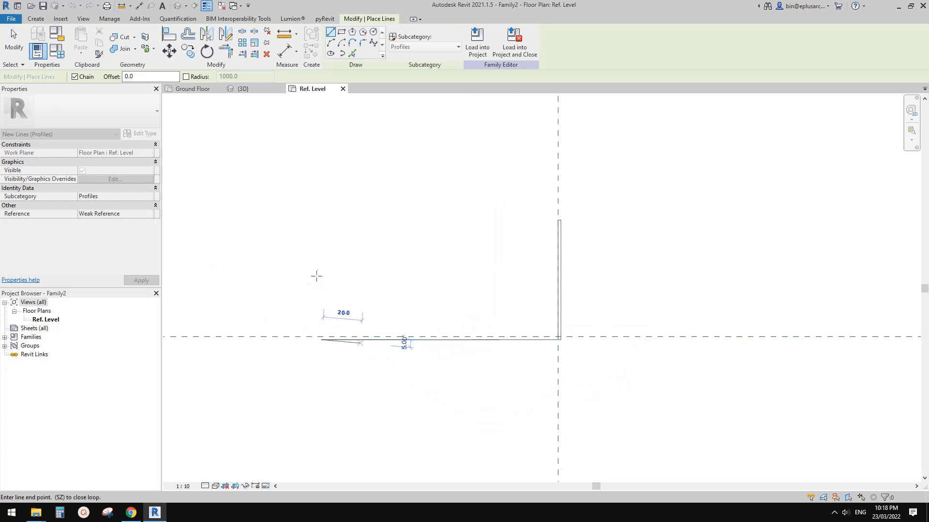
type("6")
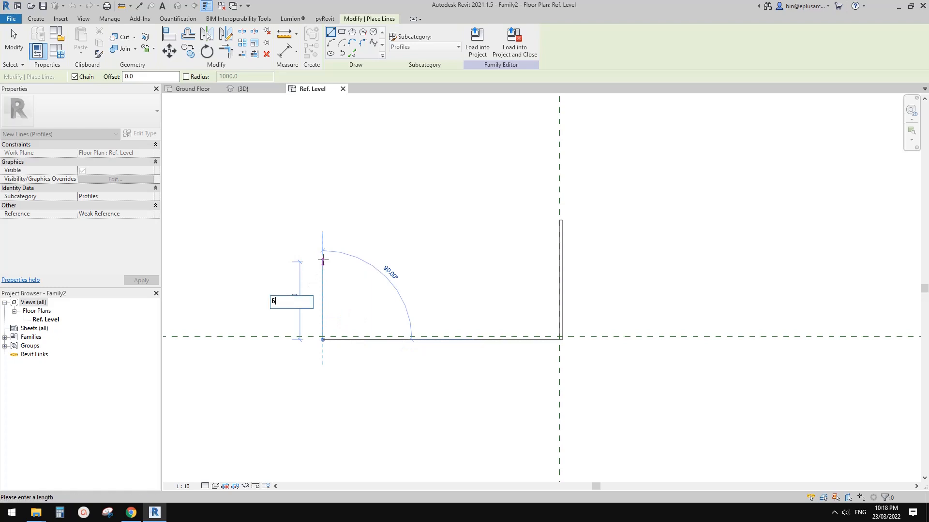
type("1.5")
key("Return")
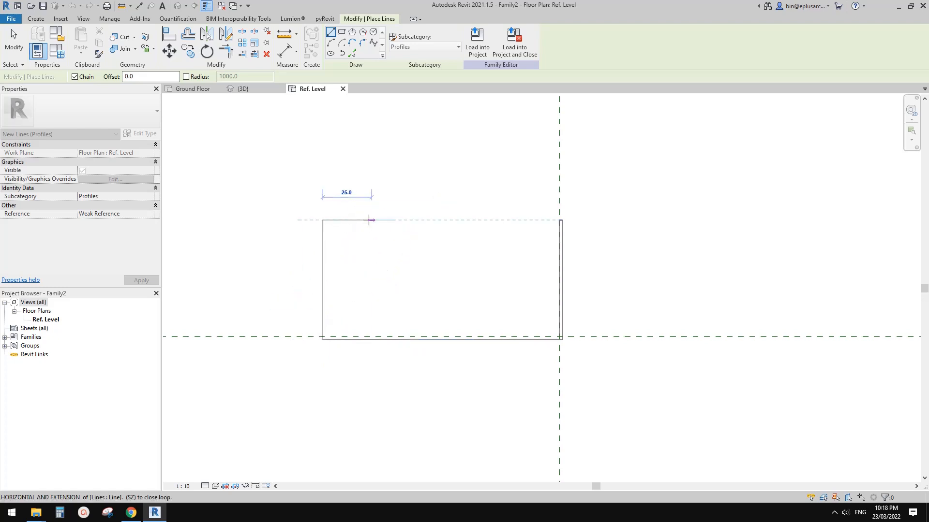
Step: Draw the left flange's 1.5 mm end cap and its 60 mm inner edge down to the horizontal reference plane
type("1.5")
key("Return")
left_click(326, 220)
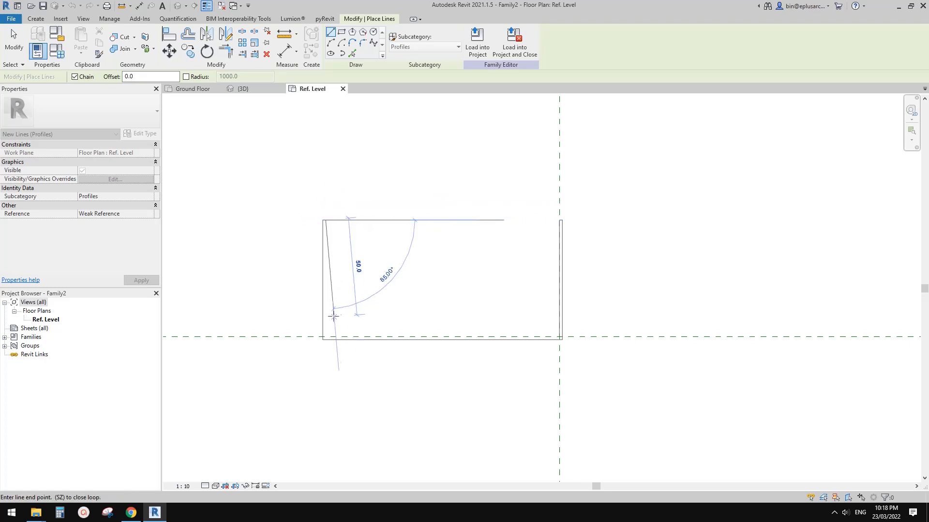
type("60")
key("Return")
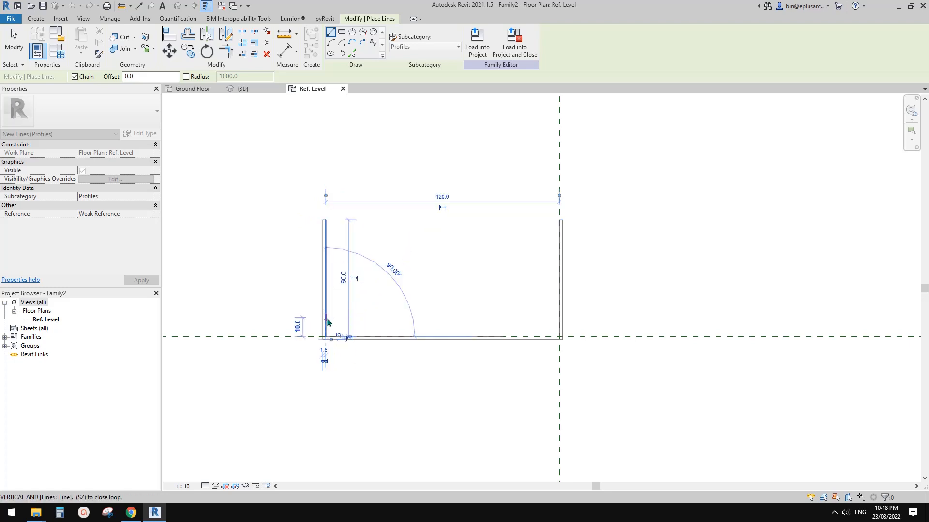
Step: Close the U-profile with a 120 mm inner base line to the reference plane intersection and end the line command
type("120")
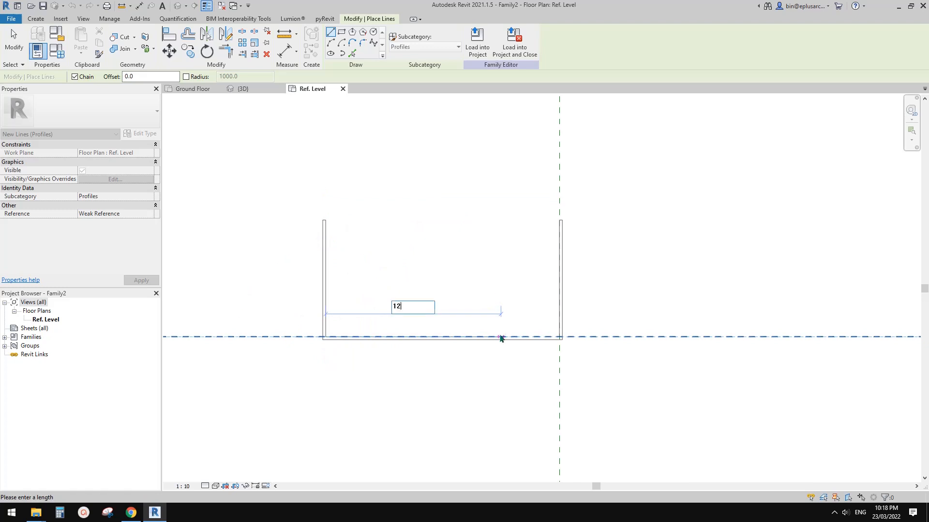
key("Return")
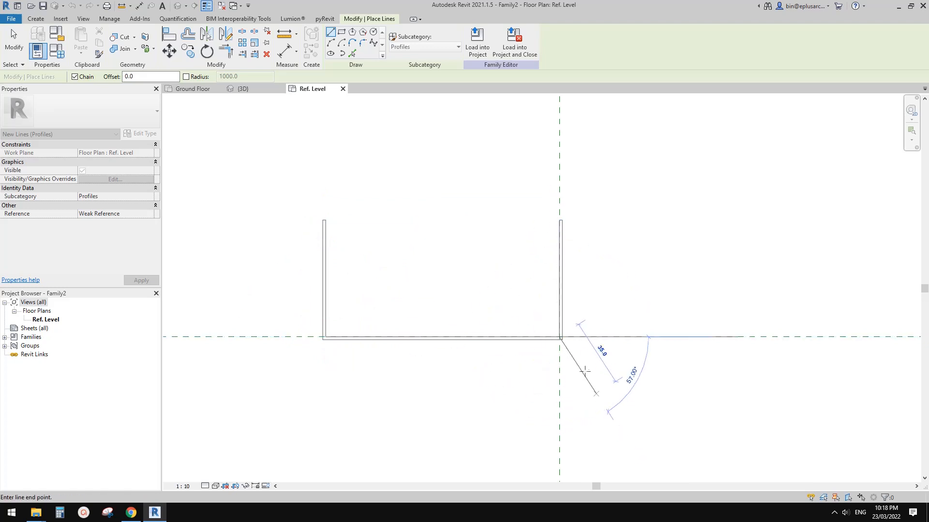
key("Escape")
key("Escape")
scroll(559, 336, "up", 2)
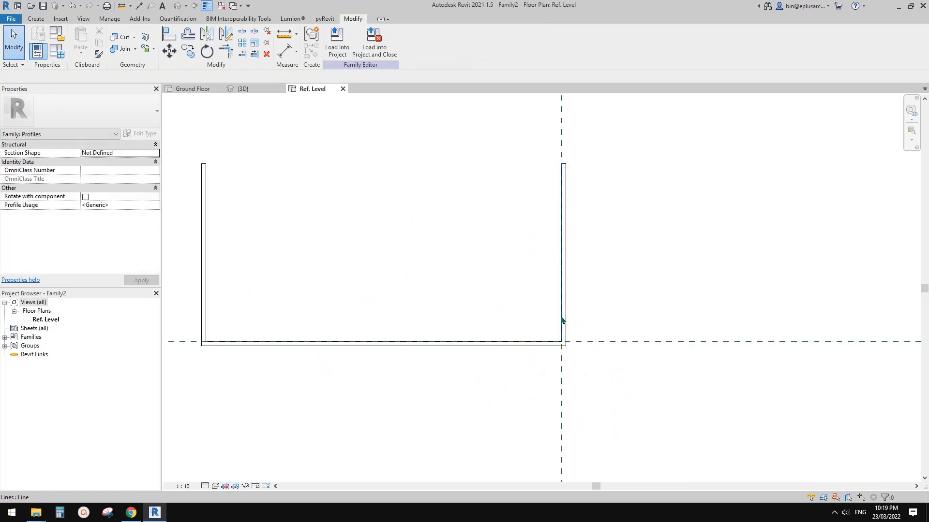
Step: Inspect the U-profile outline, especially the right flange lines along the vertical reference plane
left_click(561, 315)
scroll(549, 292, "down", 1)
left_click(550, 290)
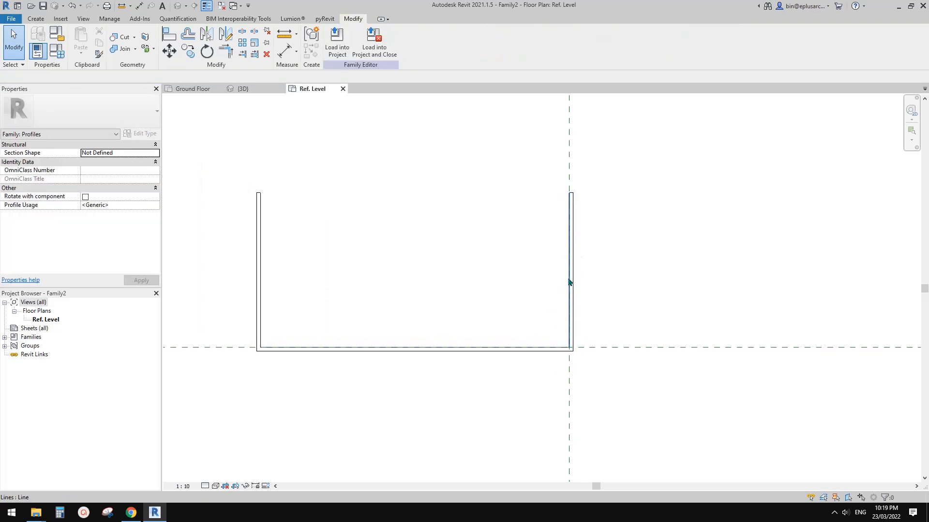
scroll(560, 237, "down", 1)
left_click(564, 226)
left_click(553, 224)
scroll(552, 223, "up", 2)
middle_click_drag(553, 224, 593, 289)
scroll(581, 241, "down", 1)
middle_click_drag(490, 294, 475, 295)
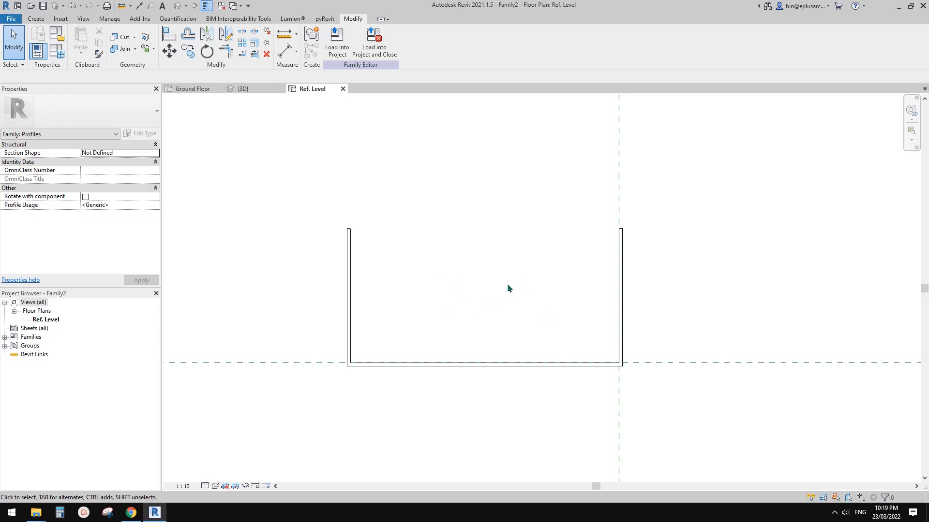
middle_click_drag(607, 272, 585, 268)
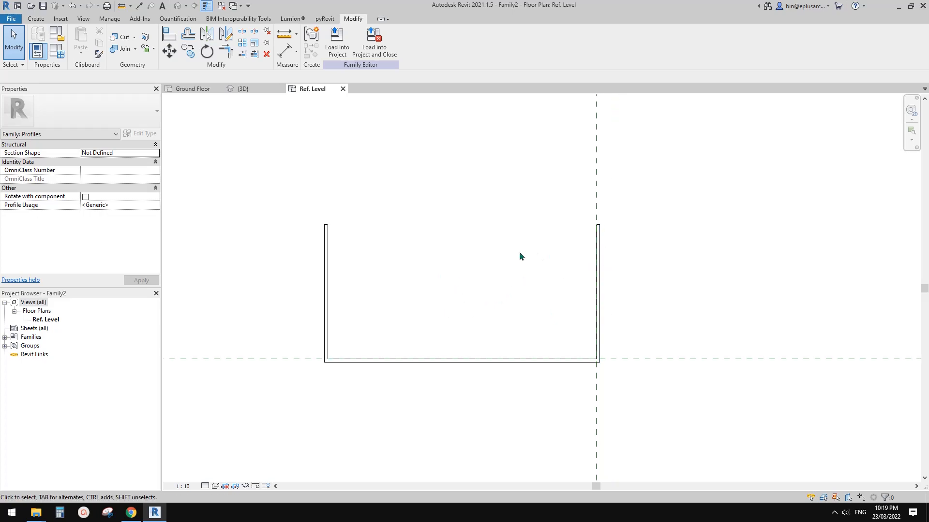
middle_click_drag(519, 256, 548, 265)
scroll(457, 196, "up", 2)
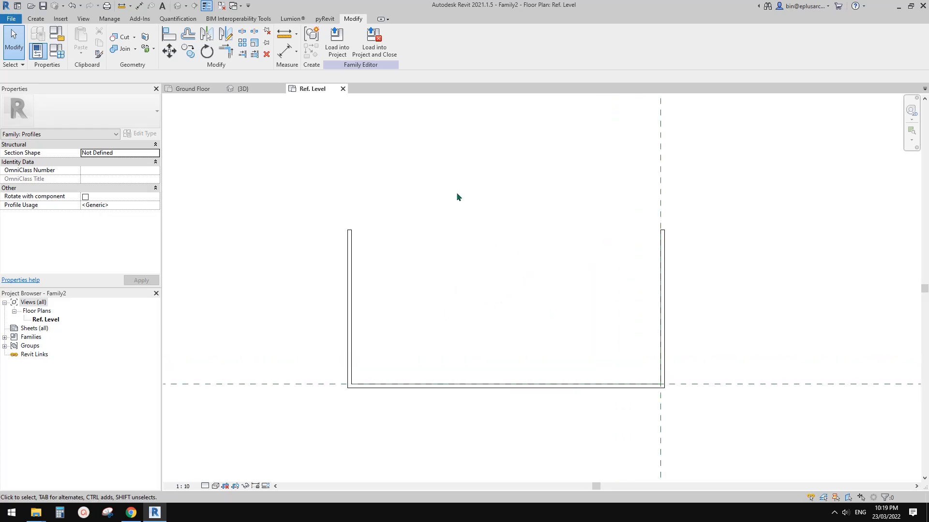
Step: Load the profile family into the project and open the 3D view of the panel wall
left_click(341, 53)
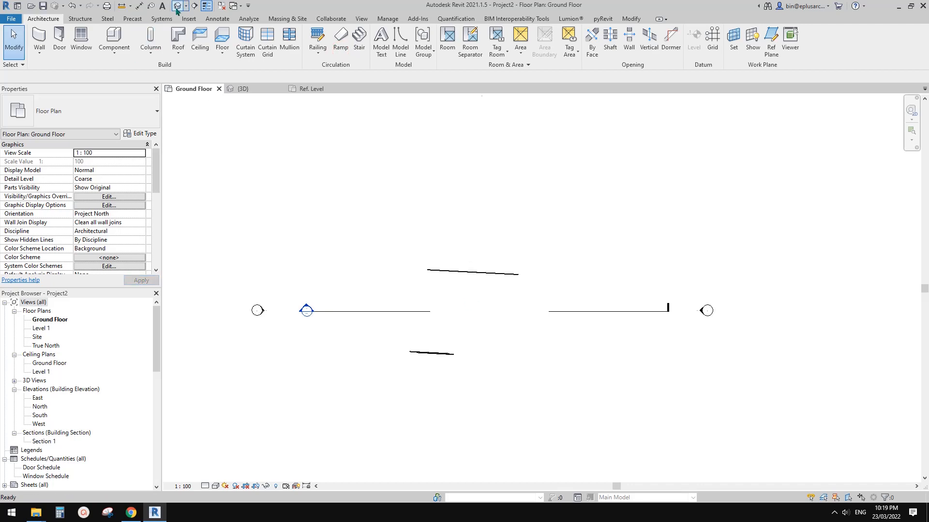
left_click(178, 6)
scroll(442, 245, "up", 2)
scroll(441, 245, "down", 2)
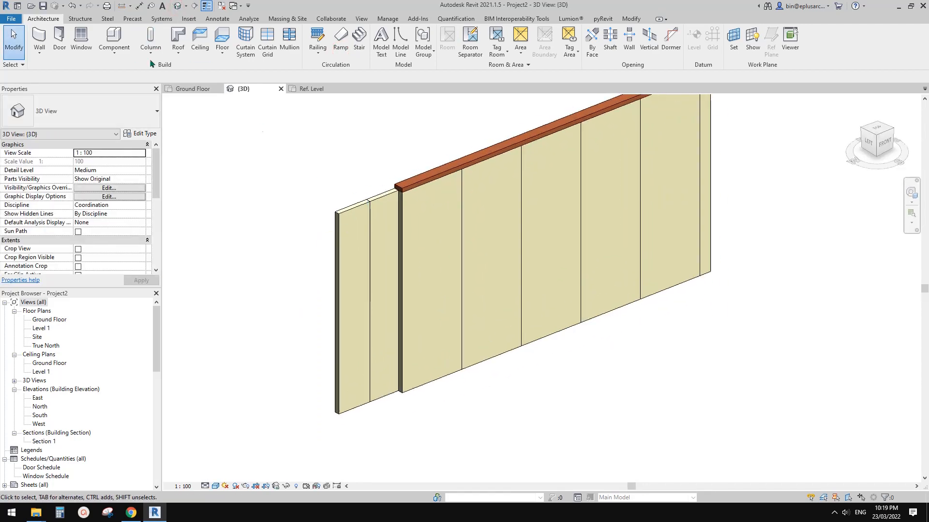
left_click(123, 49)
key("Escape")
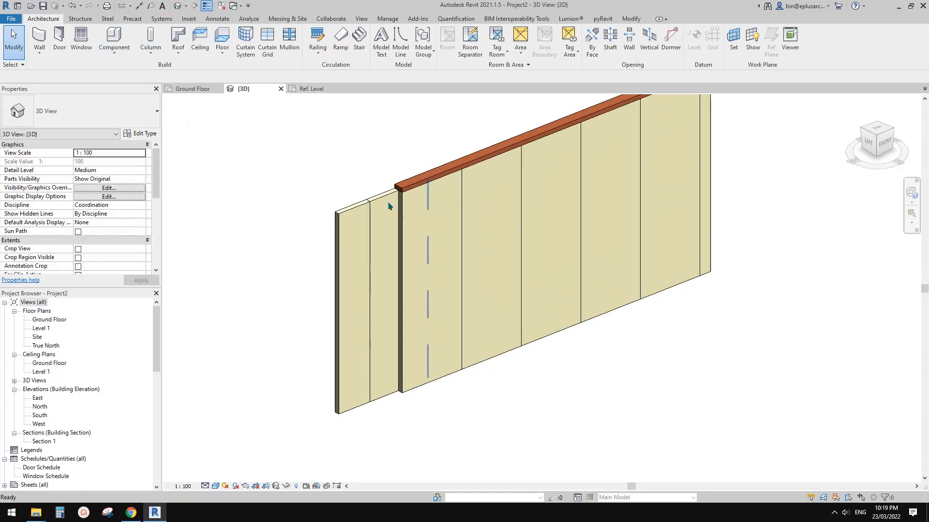
middle_click_drag(361, 189, 343, 198)
Step: Create an in-place model component in the Walls category, accepting the name Walls 1
left_click(114, 49)
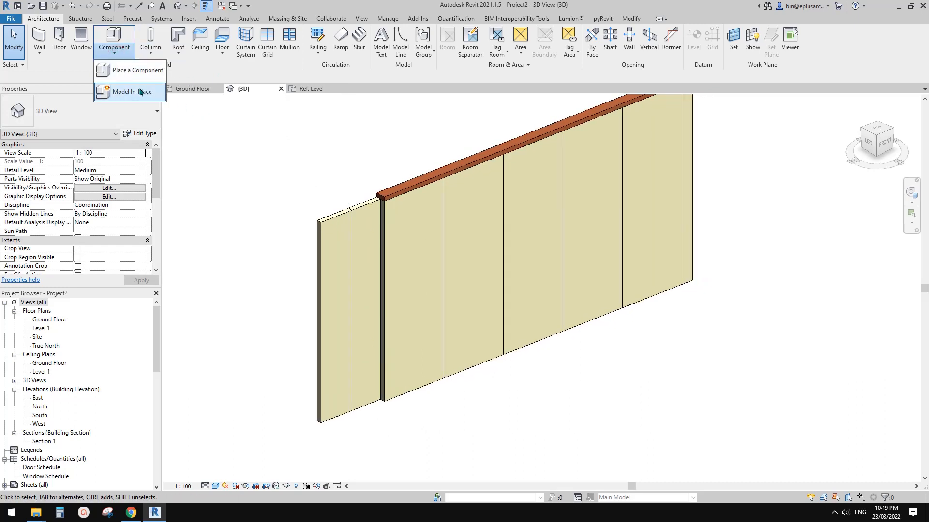
left_click(139, 96)
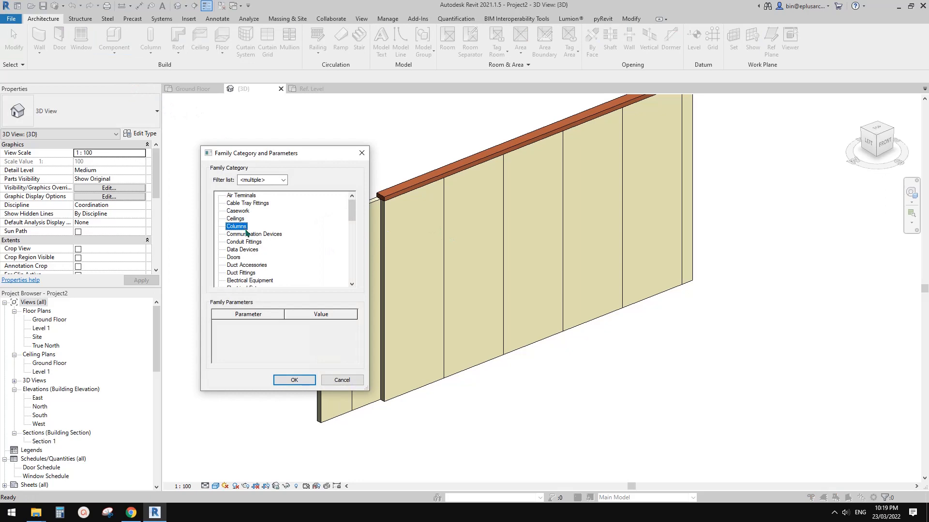
key("w")
left_click(303, 380)
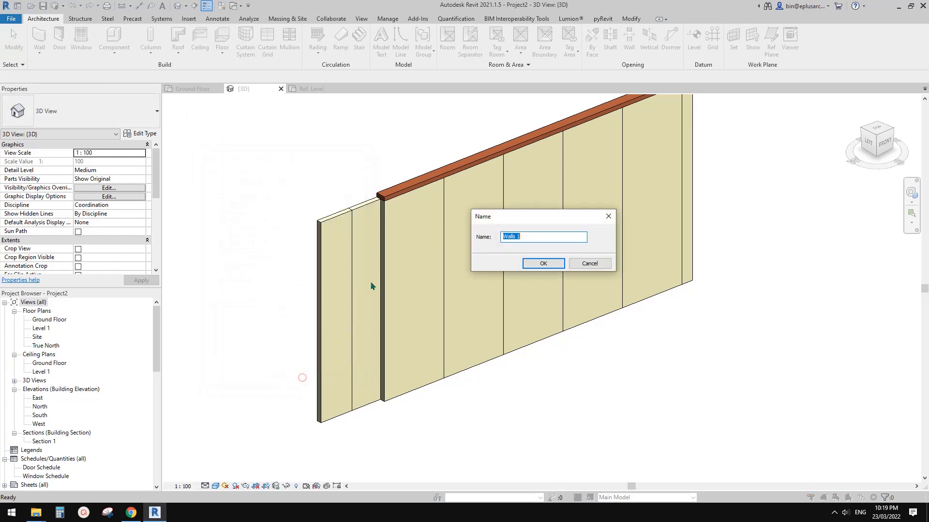
left_click(542, 264)
Step: Start a sweep, pick the panel wall's bottom edge as path, extend it to the wall's far end at 4140 mm, and finish the path
left_click(146, 43)
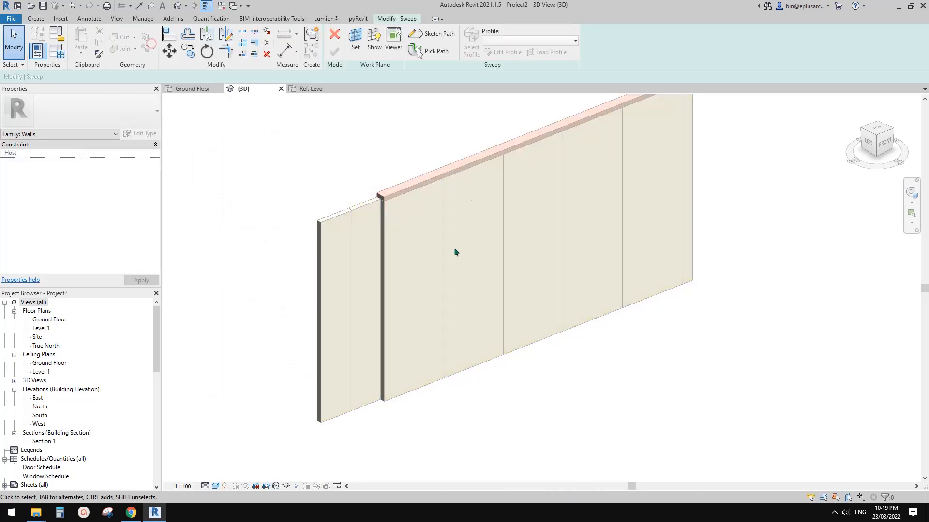
left_click(428, 53)
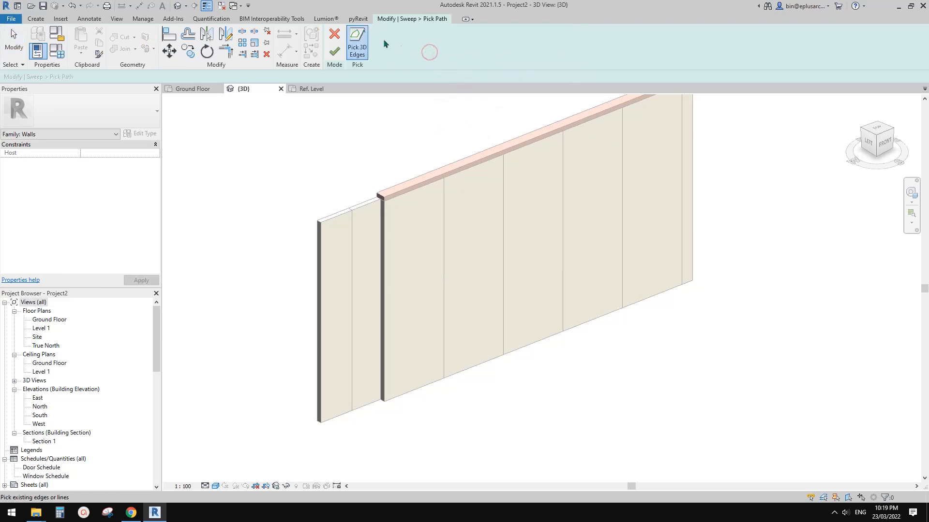
left_click(415, 391)
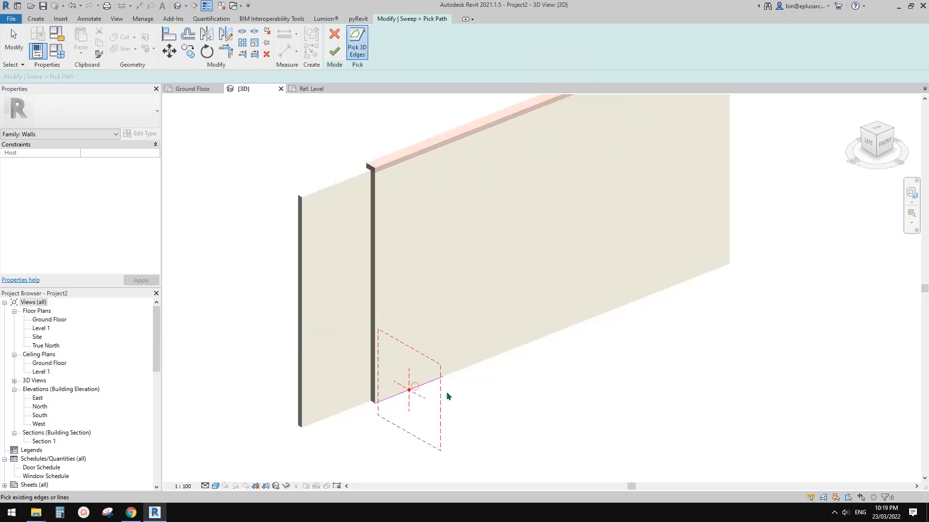
left_click(725, 285)
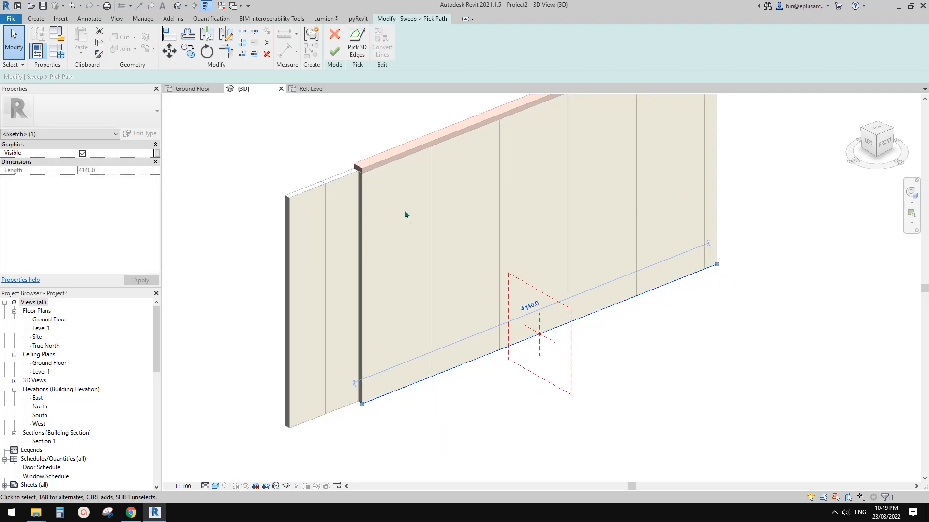
key("Escape")
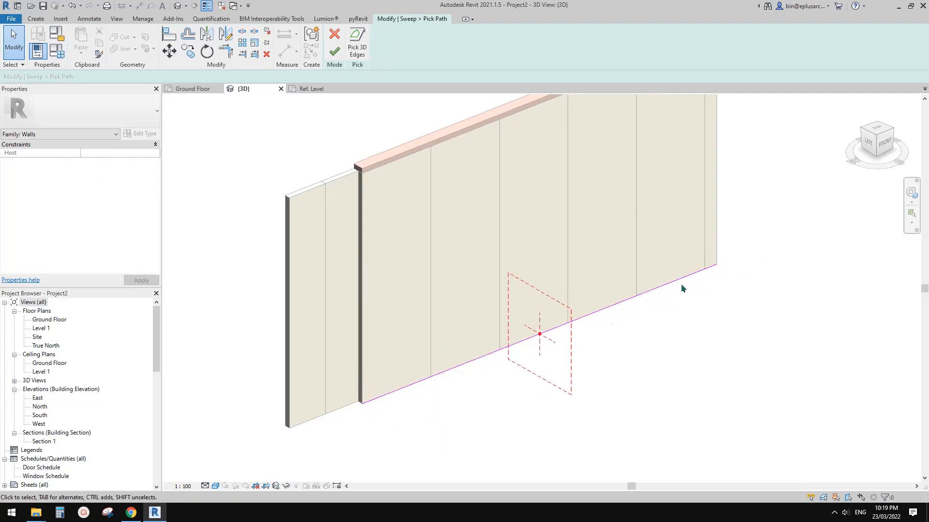
middle_click_drag(709, 264, 572, 316)
left_click(335, 52)
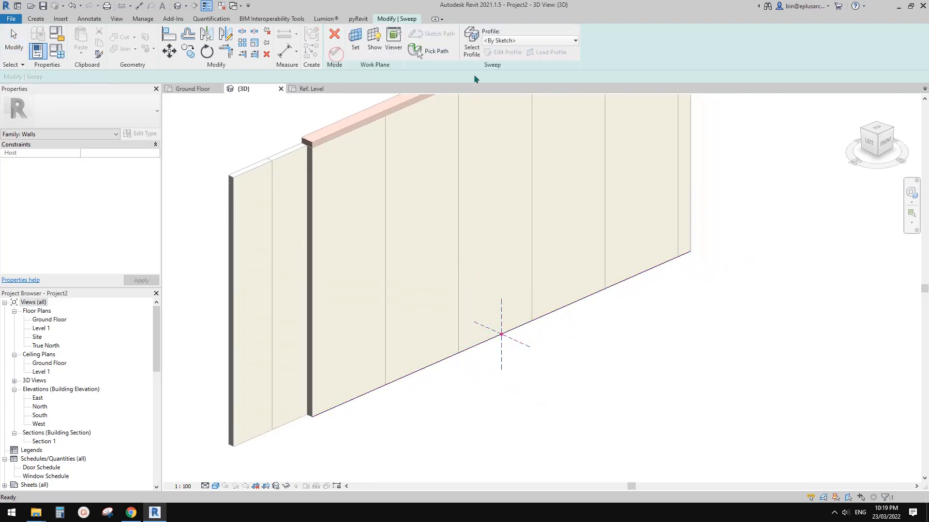
Step: Assign the loaded Family2 profile to the sweep along the wall's bottom edge
left_click(503, 41)
left_click(504, 101)
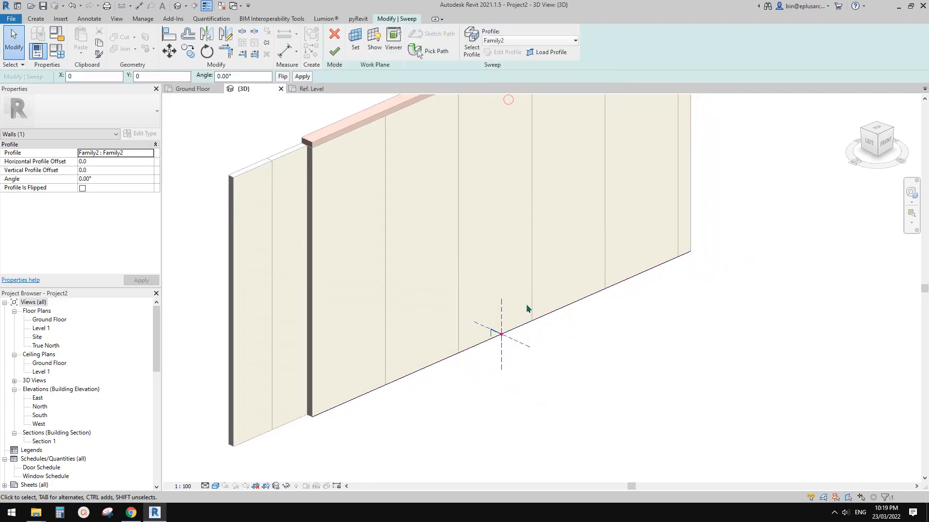
scroll(503, 336, "up", 4)
scroll(503, 338, "up", 3)
middle_click_drag(524, 332, 444, 295, "shift")
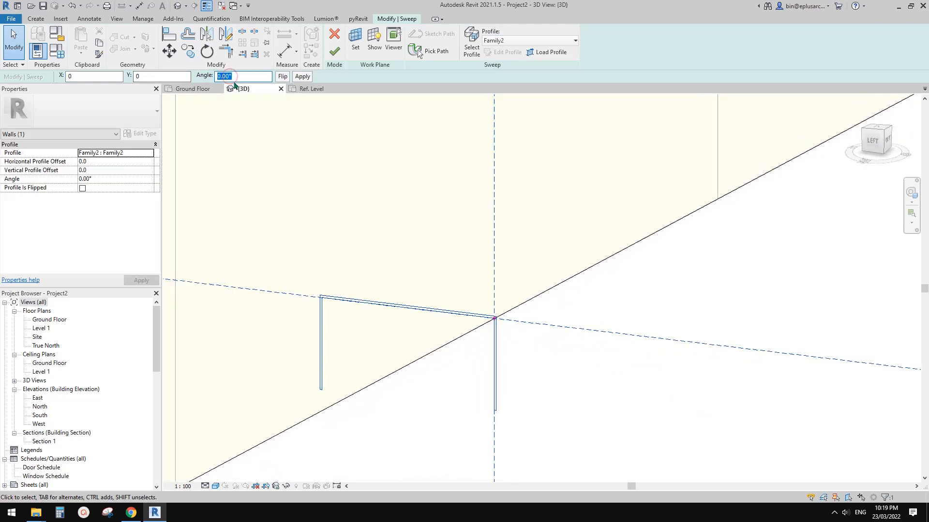
Step: Rotate the sweep profile to 180°, flip it, and finish the sweep
type("180")
key("Return")
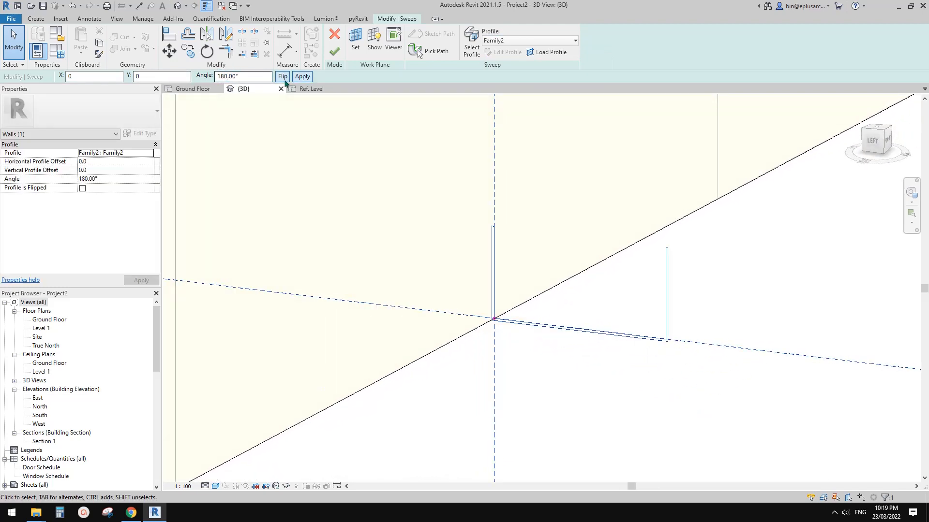
left_click(283, 78)
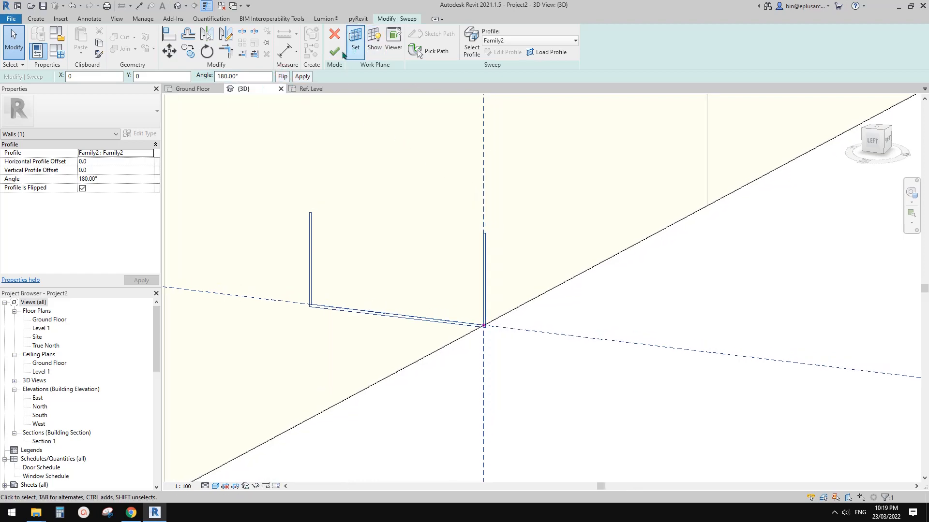
left_click(335, 51)
scroll(420, 158, "down", 5)
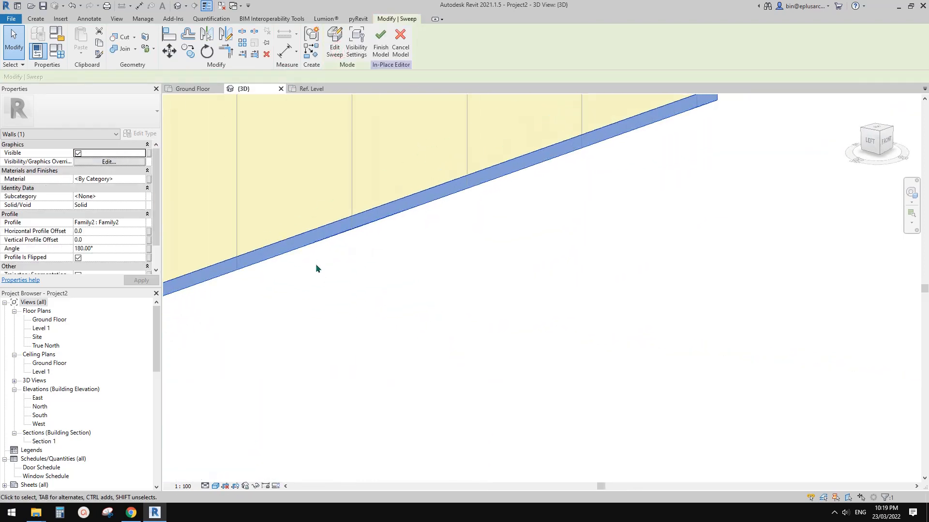
Step: Edit the sweep's path, extending it past both ends of the wall to about 6520 mm, and finish the path and sweep
middle_click_drag(315, 263, 370, 229, "shift")
double_click(337, 241)
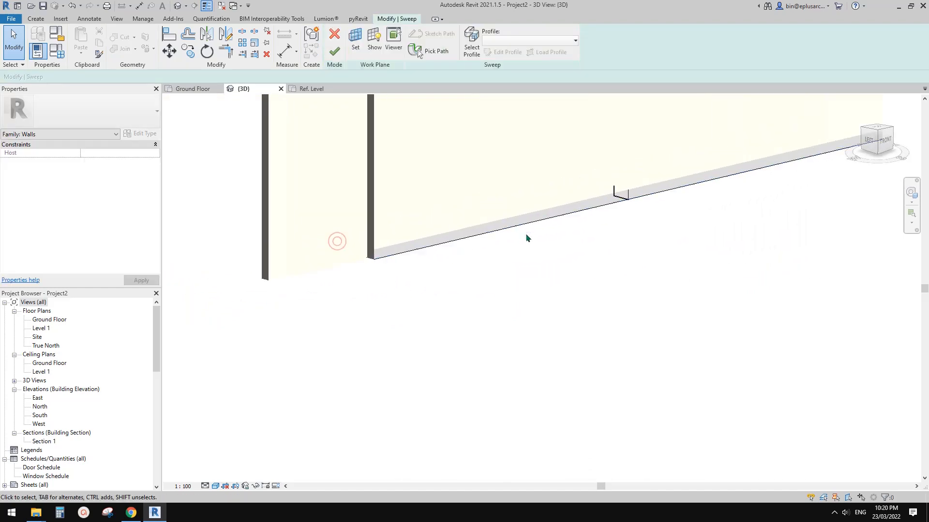
middle_click_drag(526, 235, 463, 270, "shift")
left_click(374, 282)
left_click(429, 48)
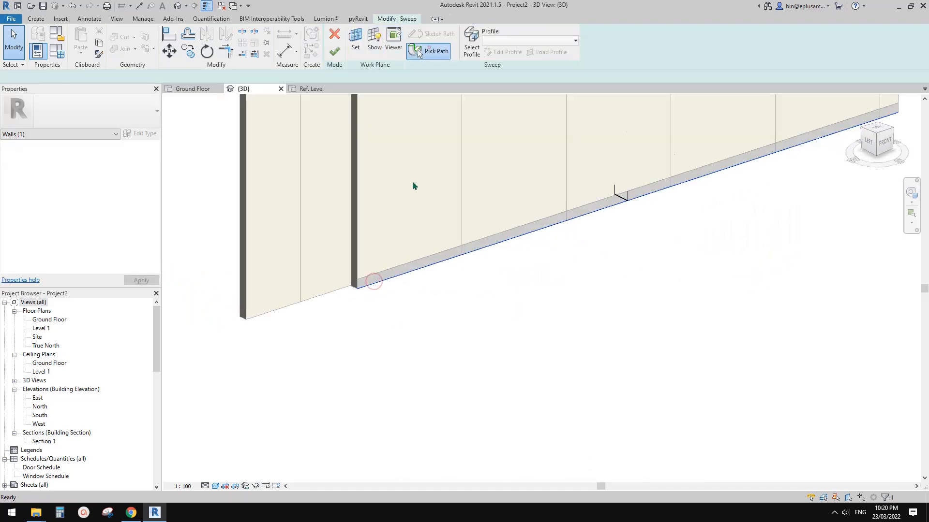
scroll(390, 273, "down", 2)
left_click(377, 281)
left_click_drag(369, 283, 244, 324)
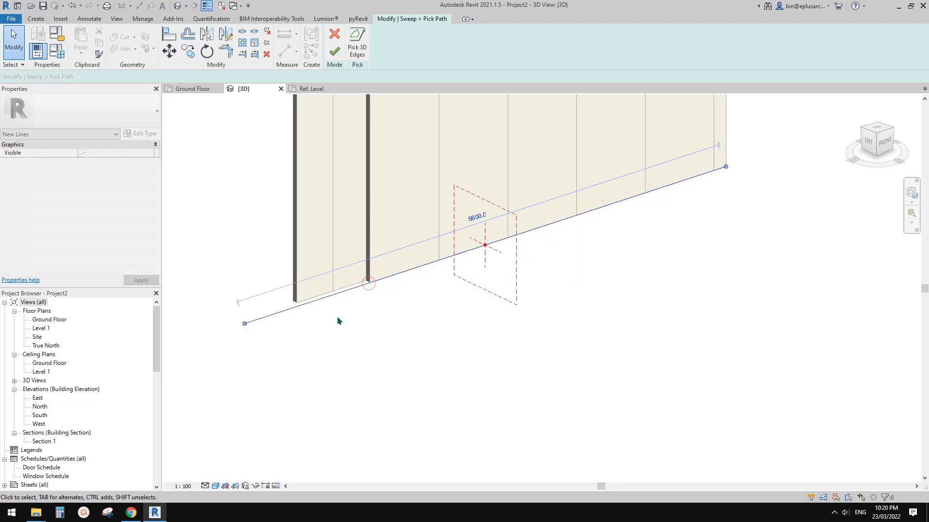
left_click_drag(727, 167, 803, 158)
middle_click_drag(803, 157, 788, 161)
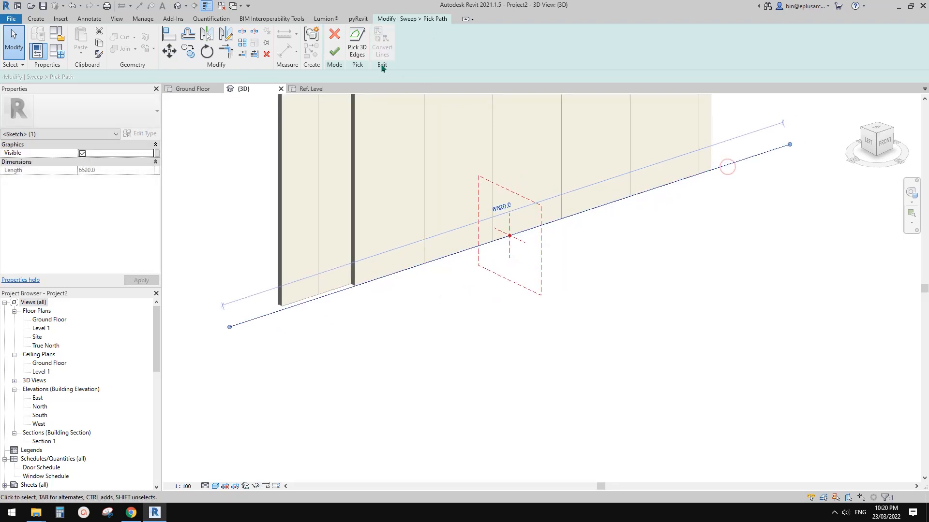
left_click(334, 52)
left_click(333, 52)
Step: Finish the in-place model of the bottom channel
left_click(489, 193)
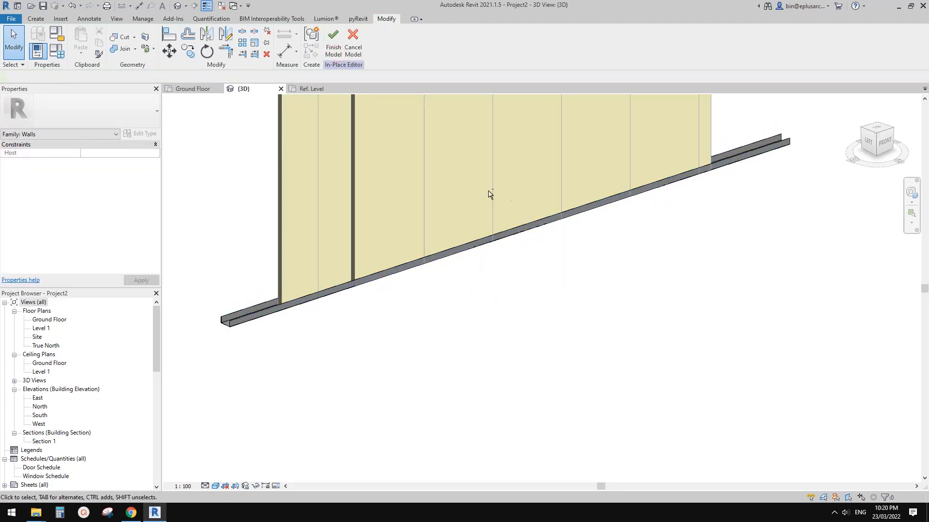
left_click(334, 48)
middle_click_drag(368, 279, 415, 300)
middle_click_drag(400, 267, 397, 274)
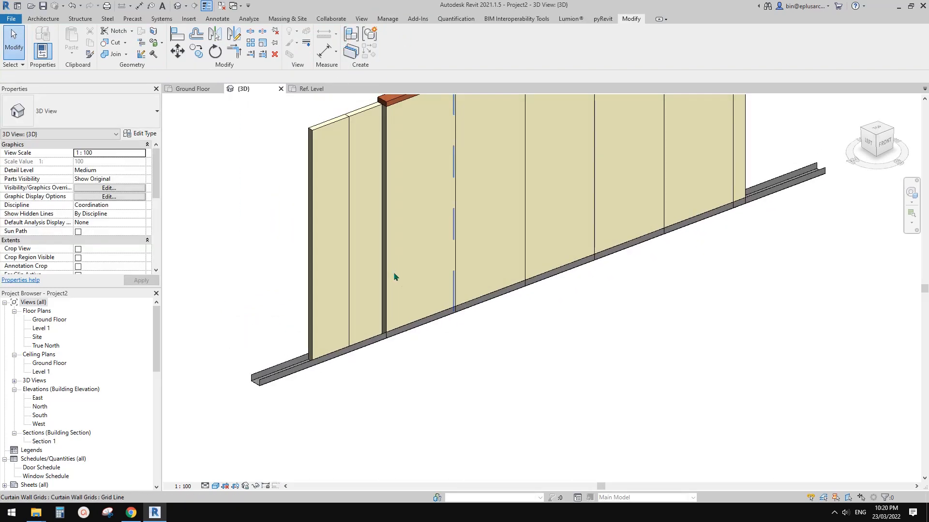
scroll(394, 277, "up", 1)
Step: Start a wall sweep and set the Cornice type's profile to Family2 : Family2
left_click(43, 18)
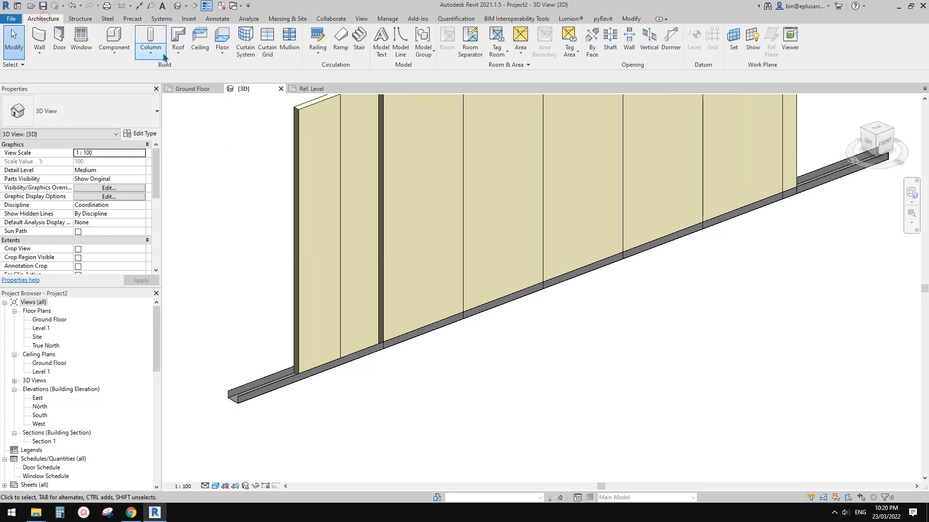
left_click(34, 54)
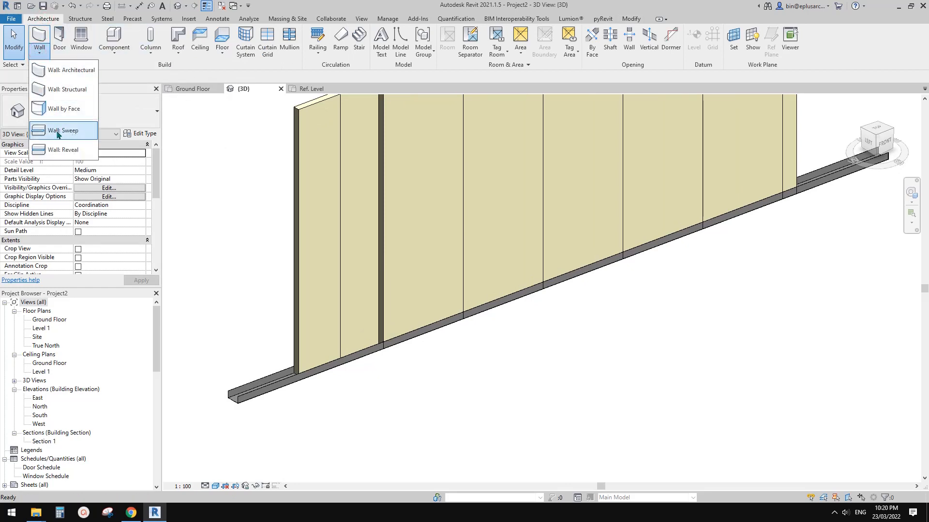
left_click(57, 132)
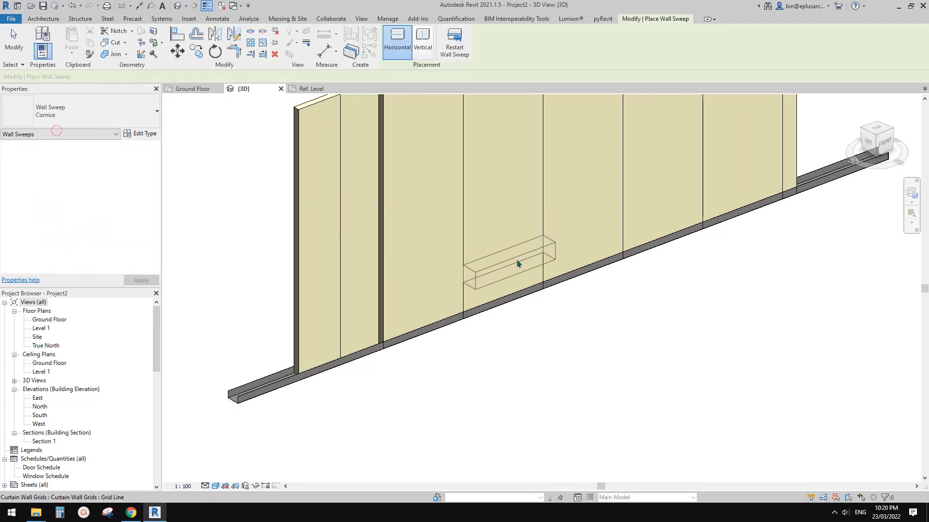
left_click(146, 135)
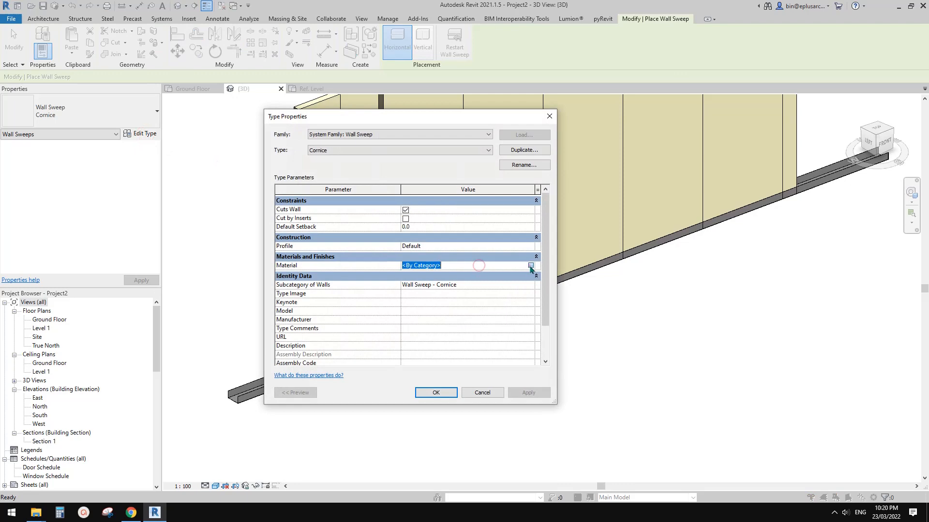
left_click(531, 265)
key("Escape")
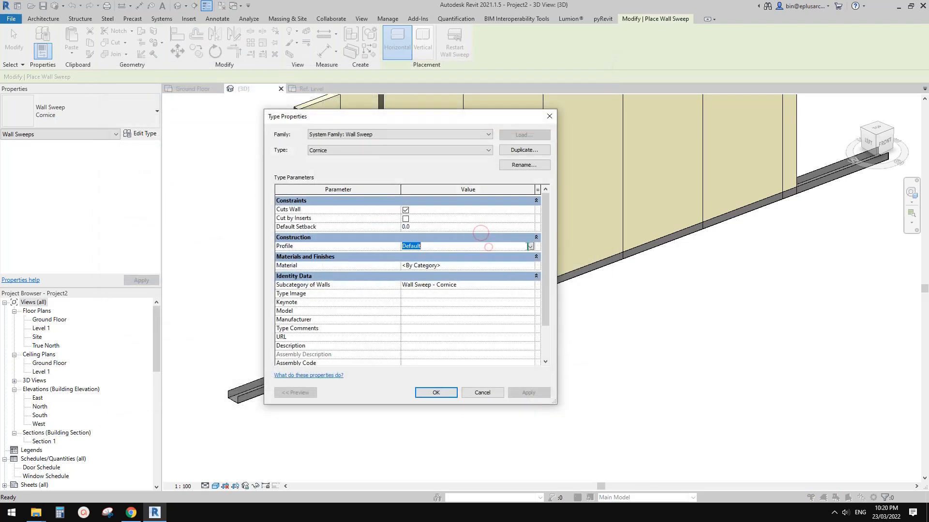
left_click(530, 247)
left_click(433, 269)
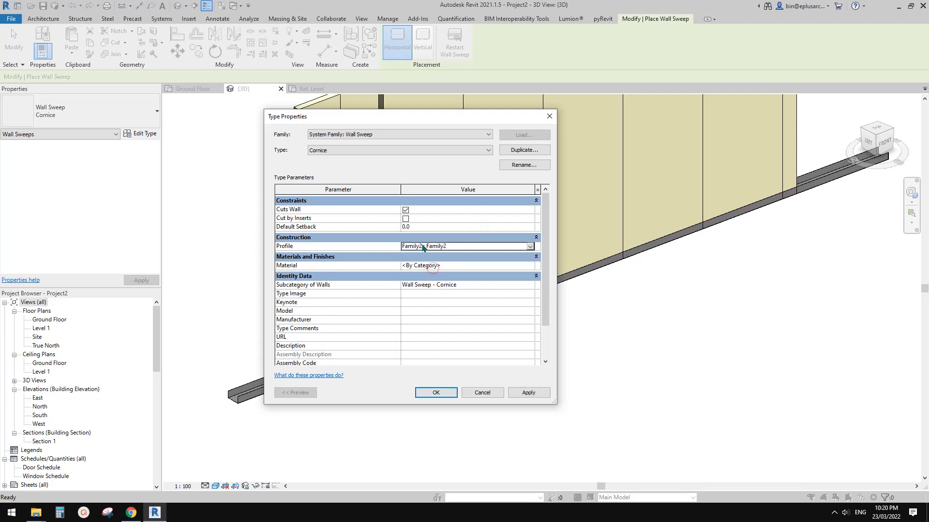
left_click(436, 393)
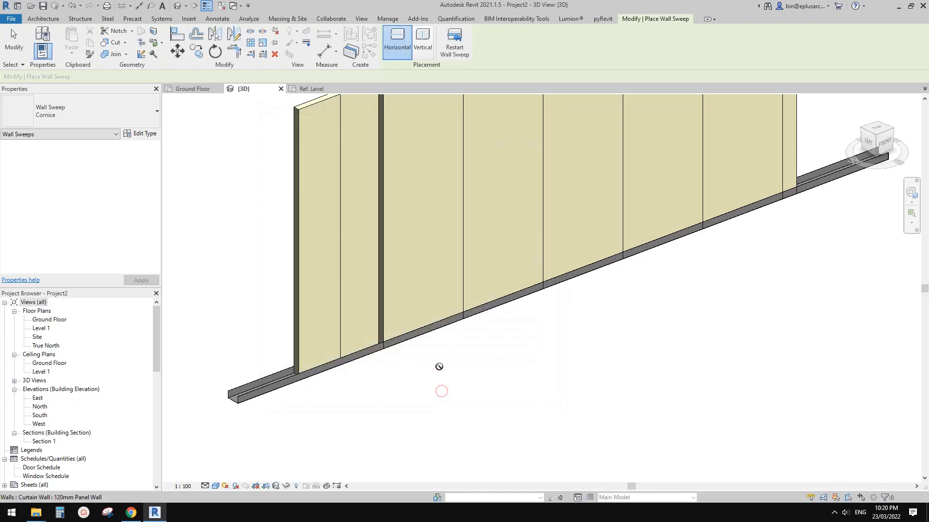
Step: Place a horizontal Cornice wall sweep across one wall panel, about 1100 mm above the wall's base
middle_click_drag(384, 217, 358, 255)
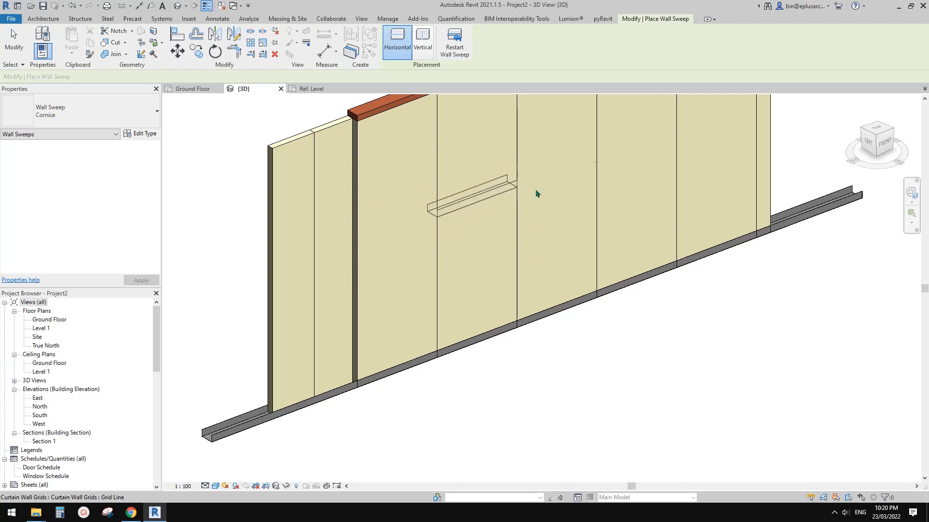
left_click(492, 212)
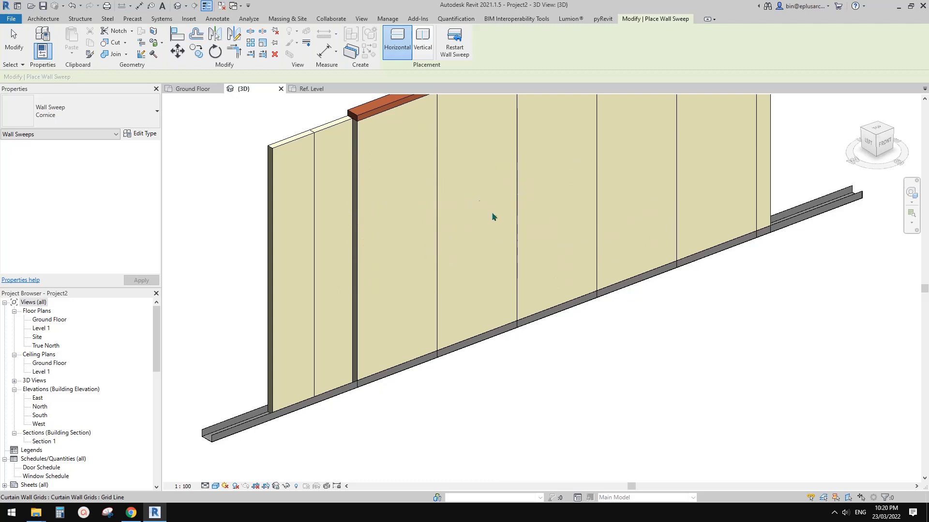
key("Escape")
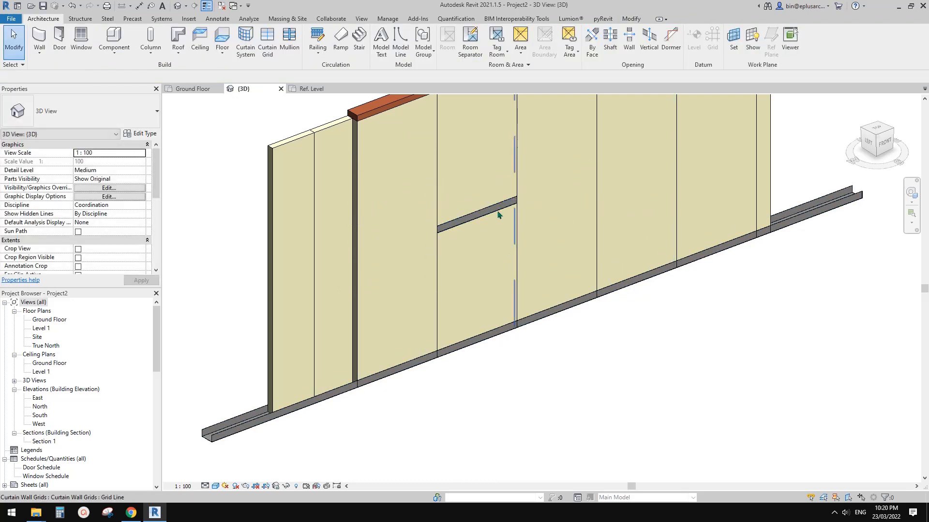
Step: Delete the in-place Walls 1 channel running along the bottom of the panel wall
left_click(497, 212)
scroll(625, 346, "down", 1)
middle_click_drag(625, 345, 529, 341)
left_click(531, 341)
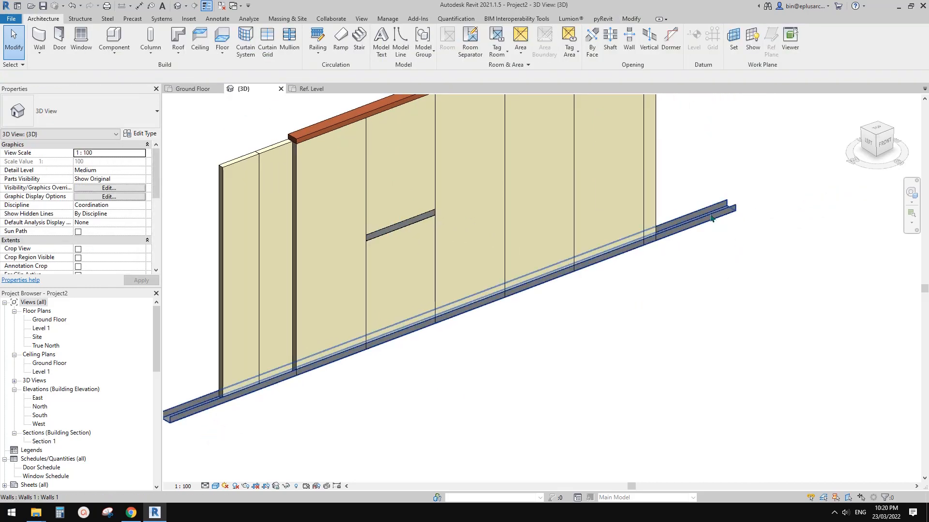
left_click(710, 213)
middle_click_drag(674, 266, 677, 272)
left_click(710, 214)
Step: Set the placed wall sweep's height above the wall's base to 0
left_click(415, 218)
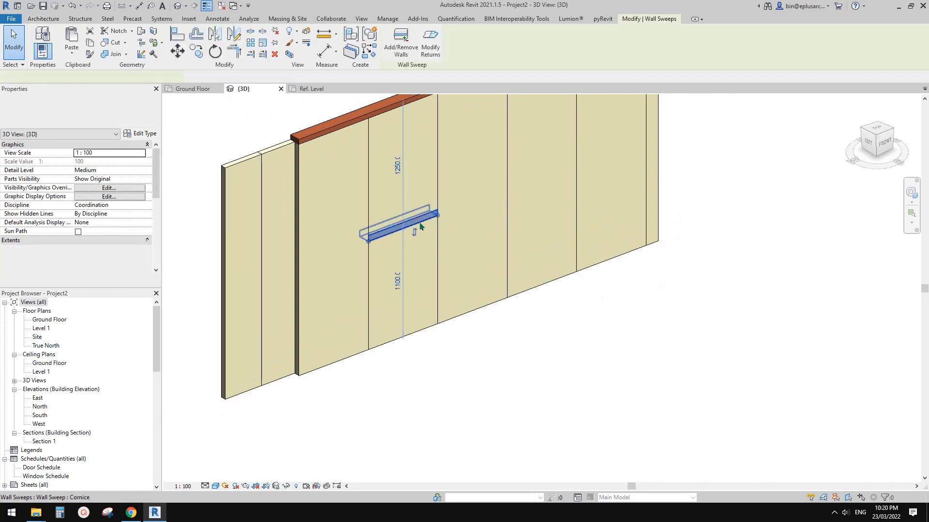
left_click(397, 280)
type("0")
key("Return")
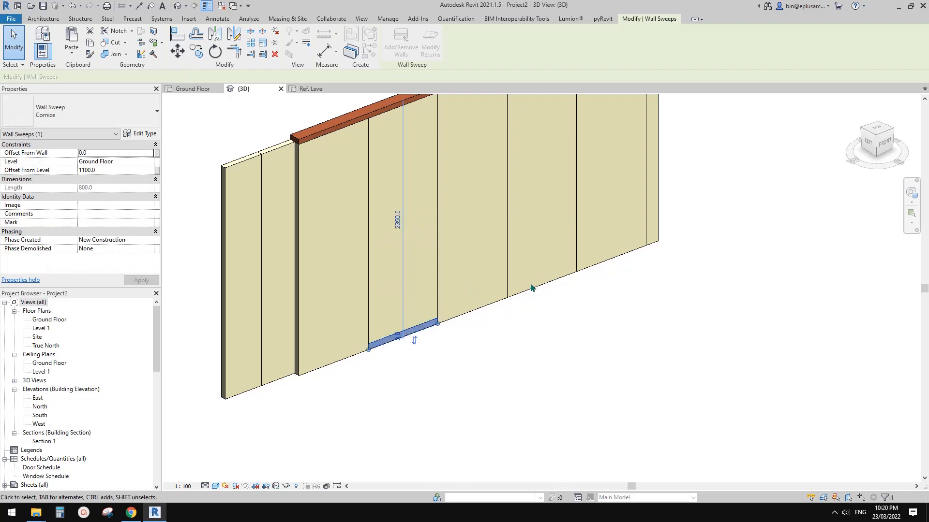
Step: Stretch the wall sweep past both ends of the panel wall, to a length of about 5940 mm
key("Escape")
left_click(408, 334)
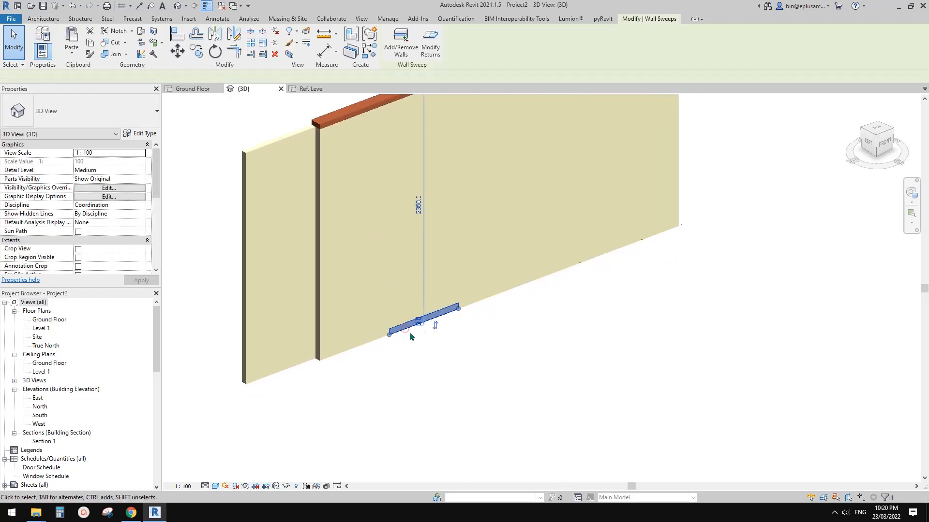
left_click_drag(369, 347, 217, 397)
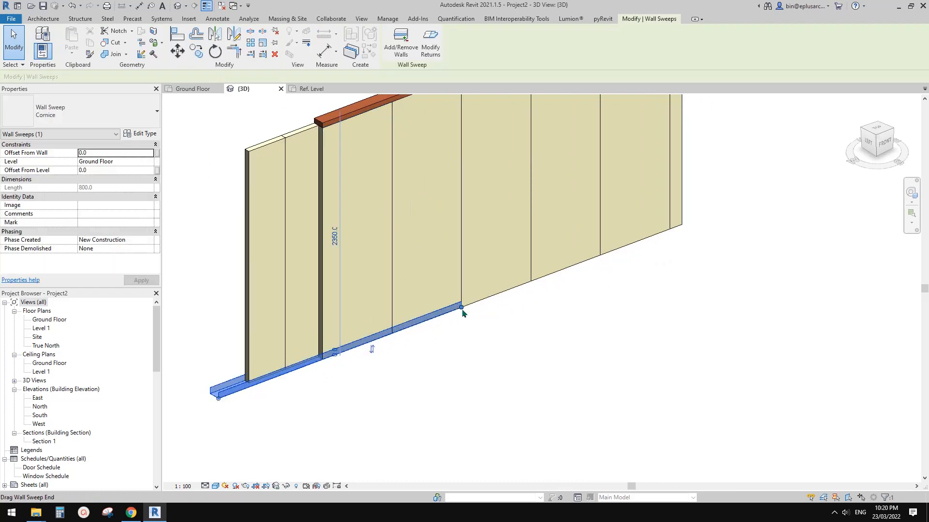
left_click_drag(736, 211, 736, 211)
left_click(690, 248)
left_click(703, 214)
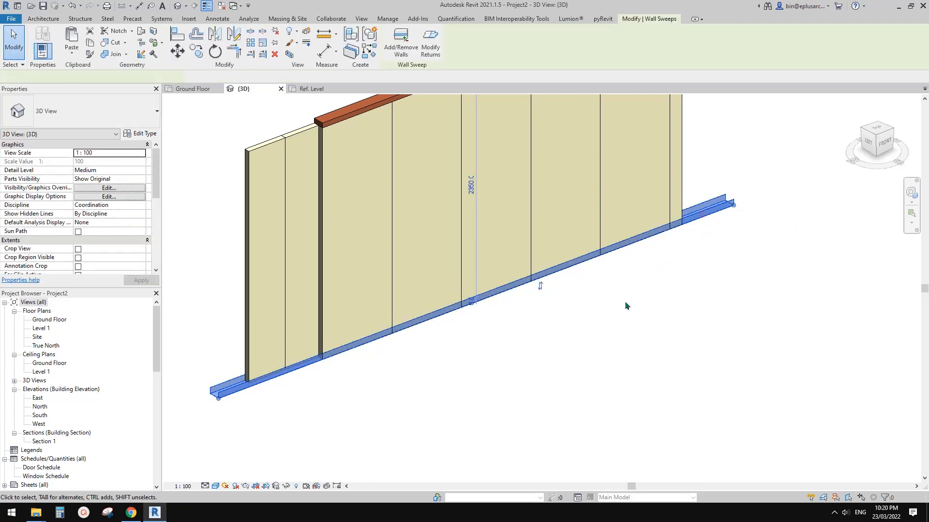
Step: Examine the wall sweep along the panel wall's base and its overhanging ends from several angles in 3D
middle_click_drag(431, 349, 463, 336, "shift")
scroll(463, 336, "up", 2)
middle_click_drag(257, 392, 322, 374)
middle_click_drag(322, 373, 467, 364, "shift")
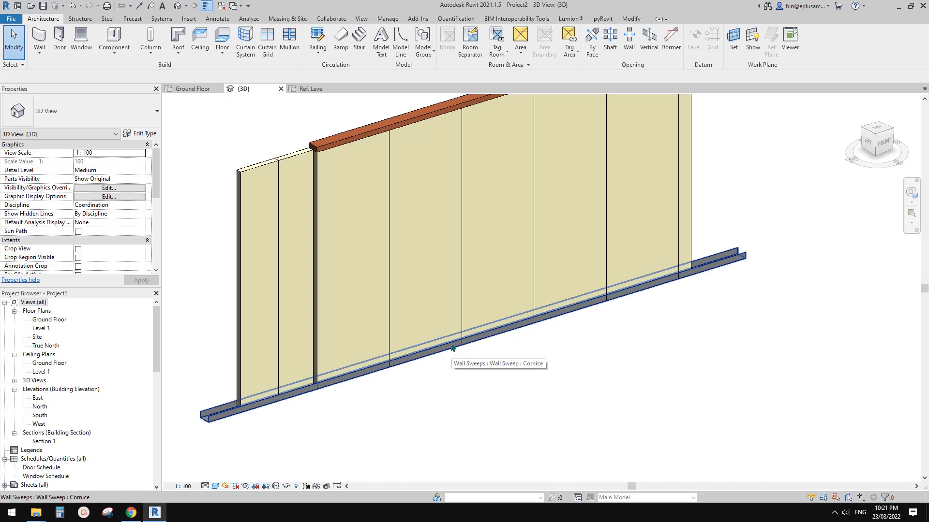
left_click(381, 366)
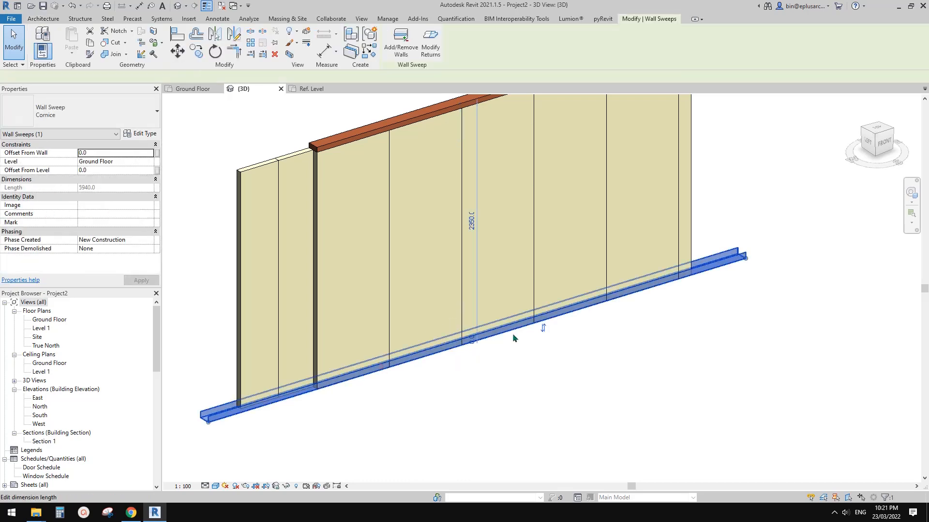
middle_click_drag(728, 266, 704, 269)
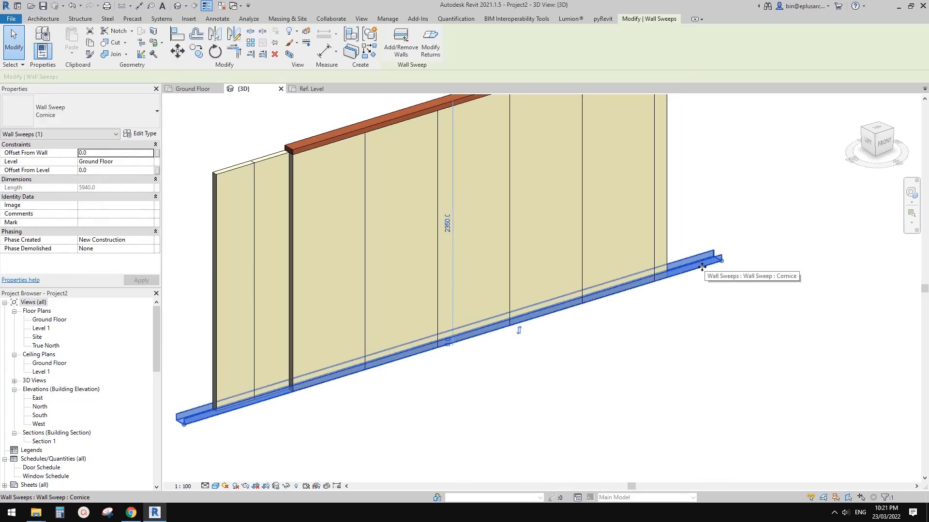
middle_click_drag(627, 288, 690, 285)
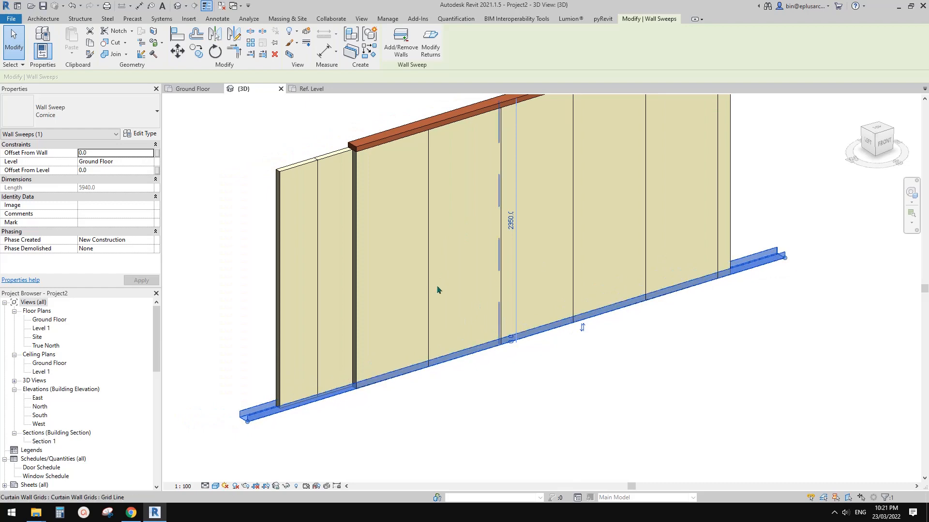
key("Escape")
left_click(748, 267)
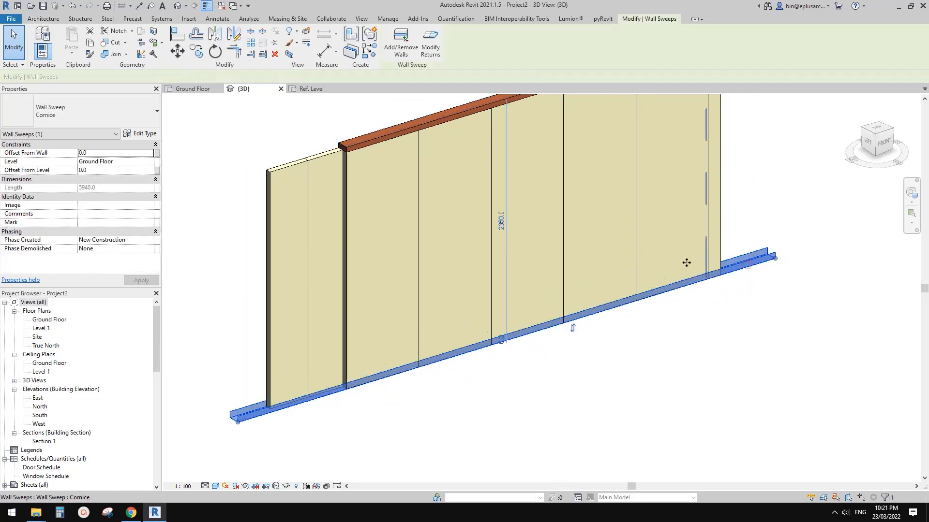
key("Escape")
left_click(395, 315)
key("Escape")
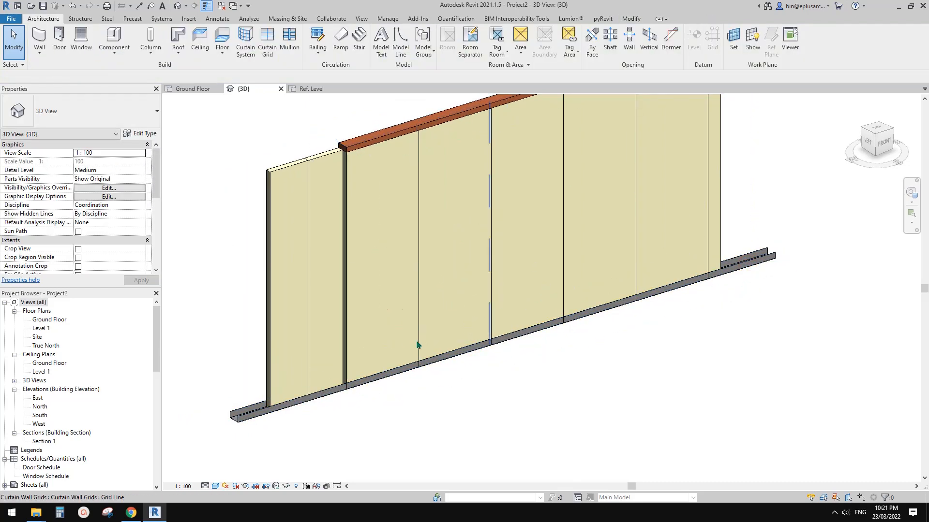
left_click(402, 339)
middle_click_drag(408, 357, 423, 325)
key("Escape")
scroll(491, 346, "down", 3)
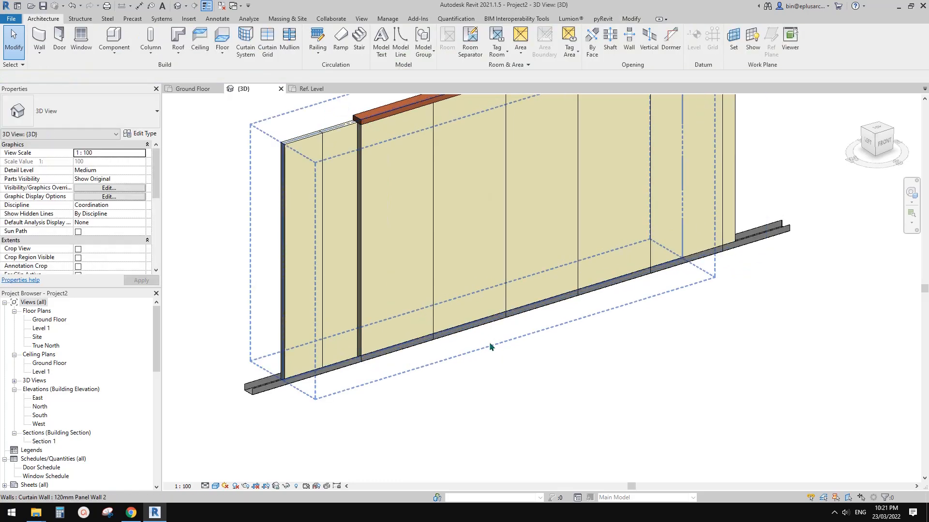
middle_click_drag(503, 346, 523, 338)
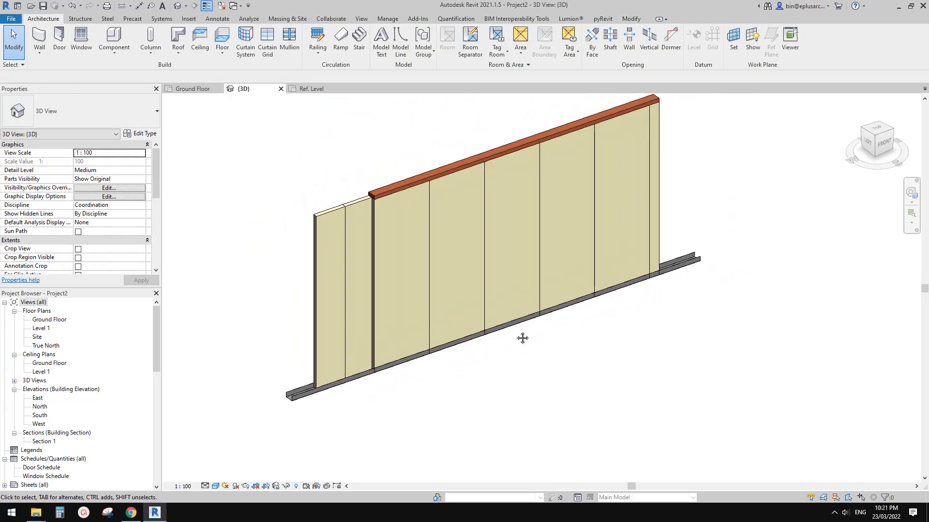
left_click(623, 288)
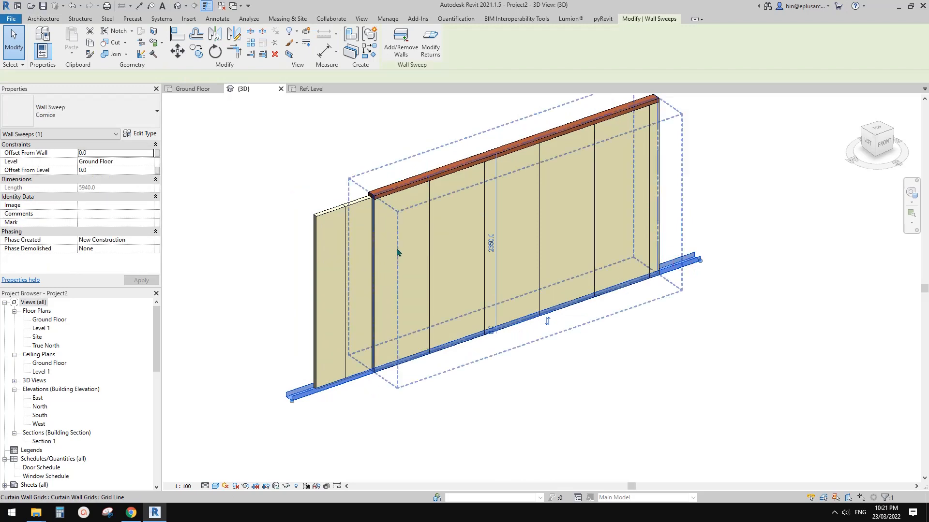
middle_click_drag(398, 249, 406, 282, "shift")
key("Escape")
scroll(427, 304, "up", 1)
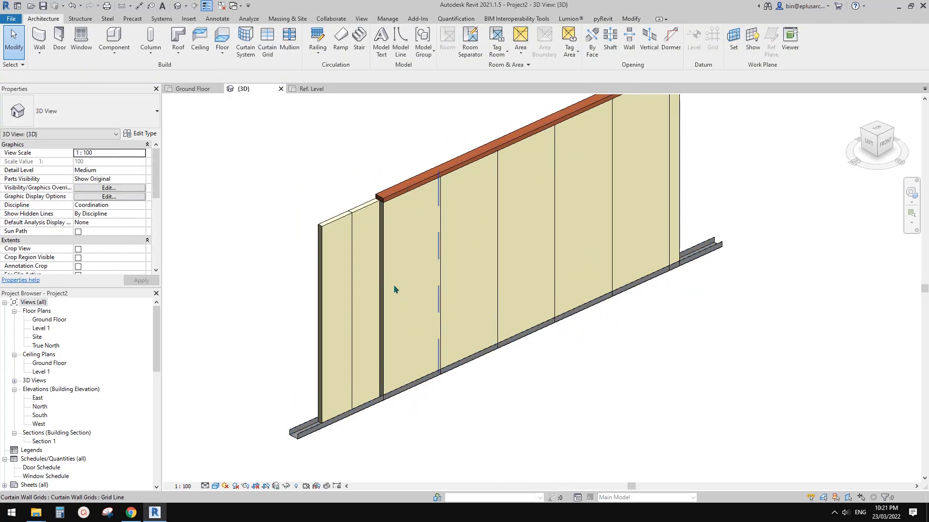
left_click(367, 277)
left_click(425, 325)
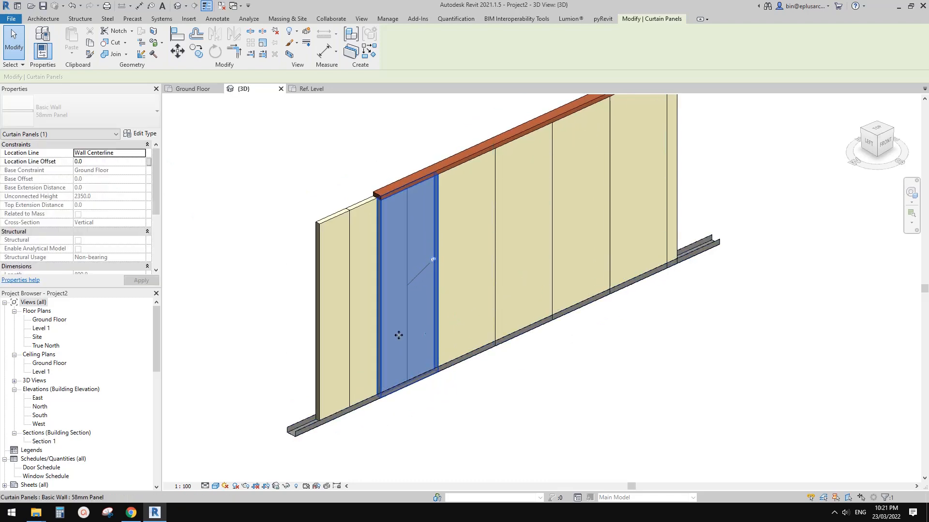
key("Escape")
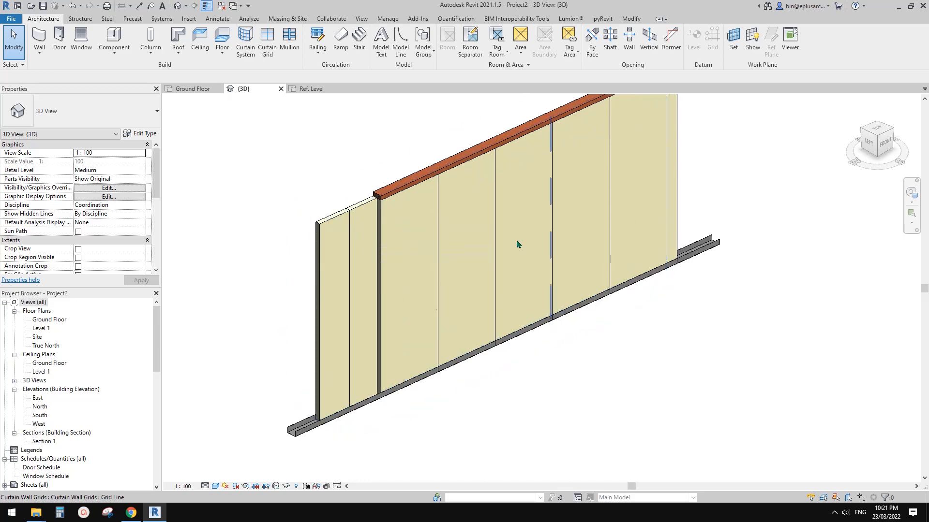
middle_click_drag(563, 284, 601, 307)
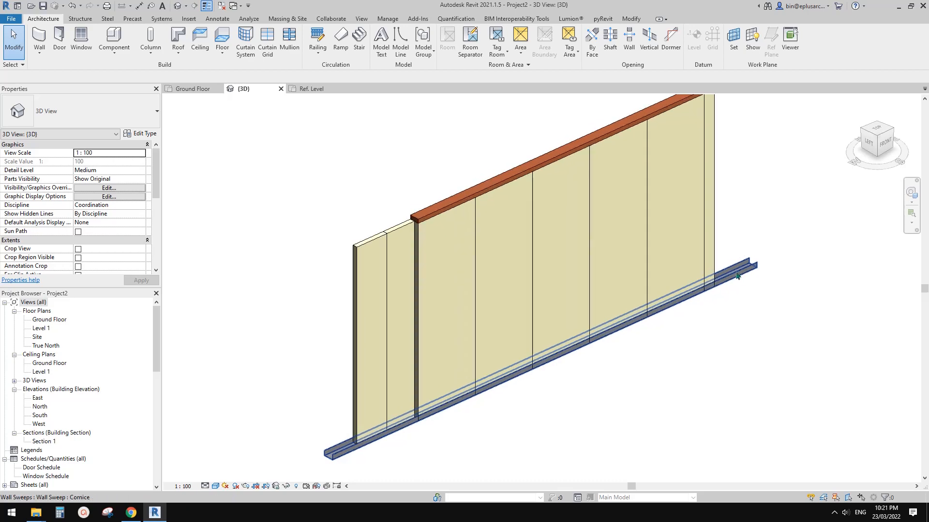
Step: Open the type properties of a 58mm Panel in the wall and preview its base in section view
left_click(455, 341)
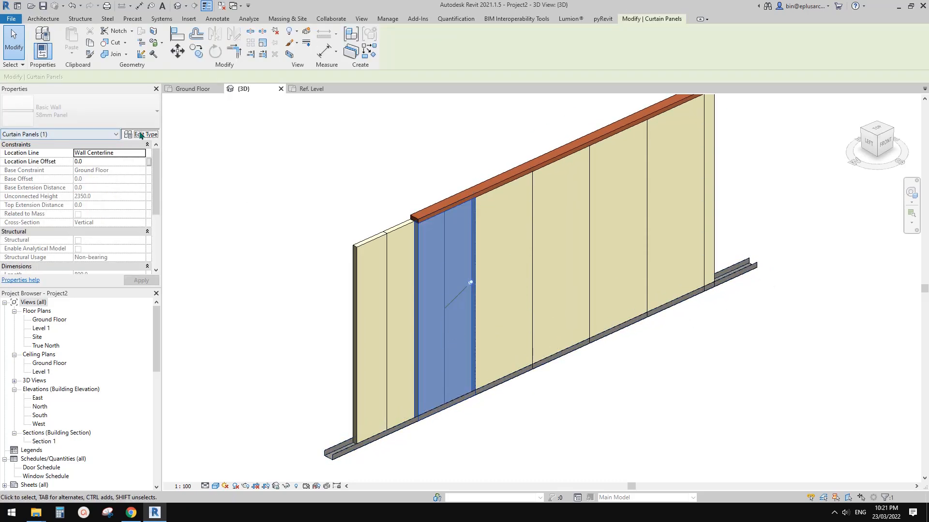
left_click(143, 134)
left_click_drag(371, 118, 369, 111)
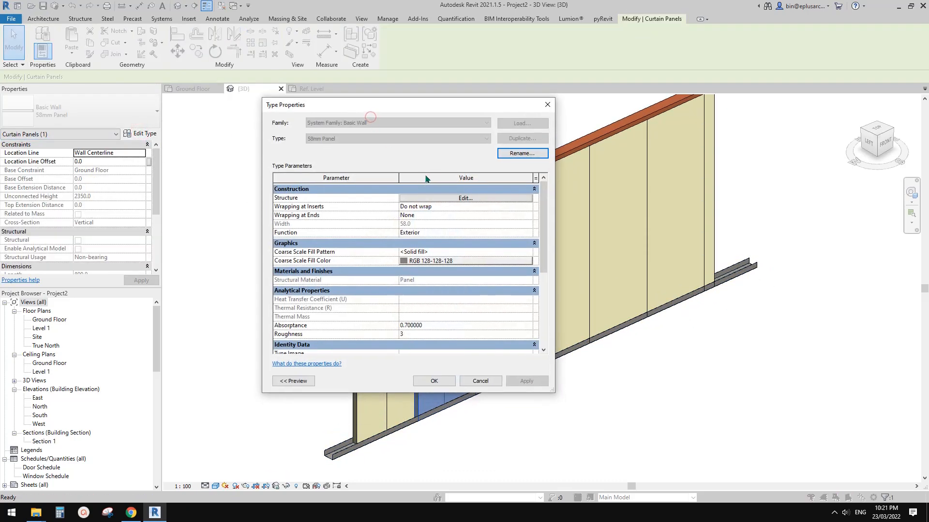
left_click(294, 382)
left_click_drag(325, 103, 369, 109)
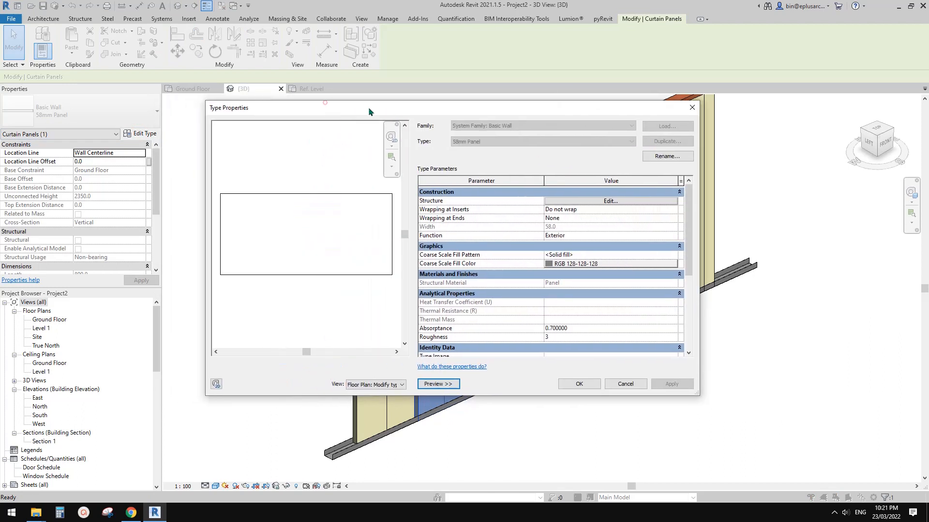
left_click(401, 384)
left_click(376, 400)
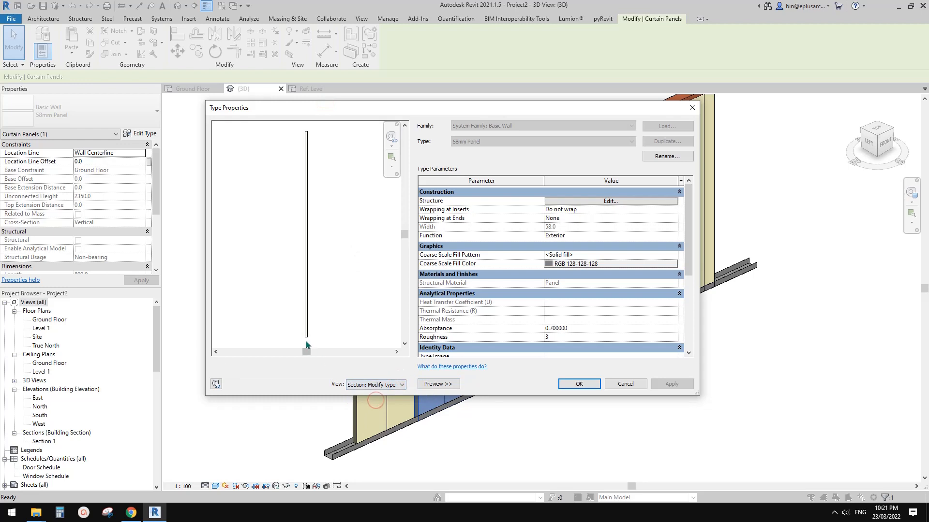
scroll(306, 341, "up", 2)
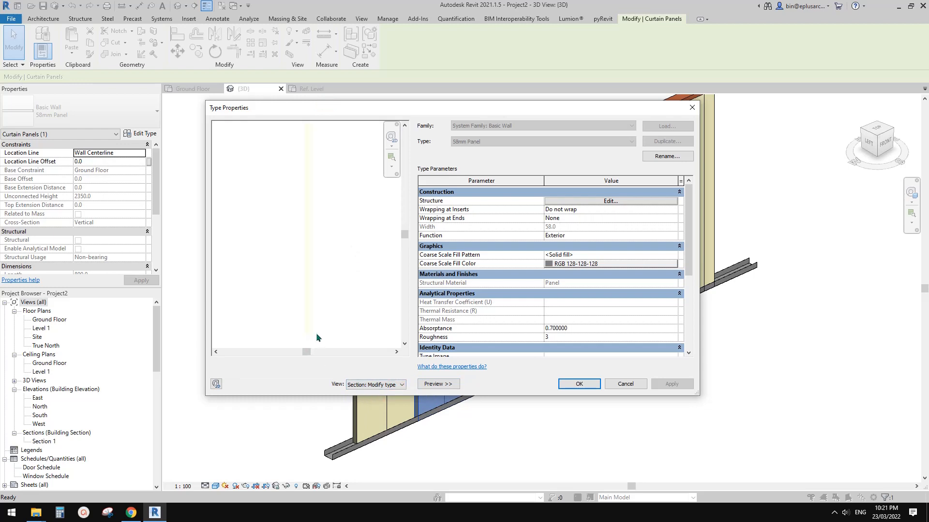
Step: Add a wall sweep with the Family2 profile to the 58mm Panel type's structure and apply it to the panels
left_click(617, 203)
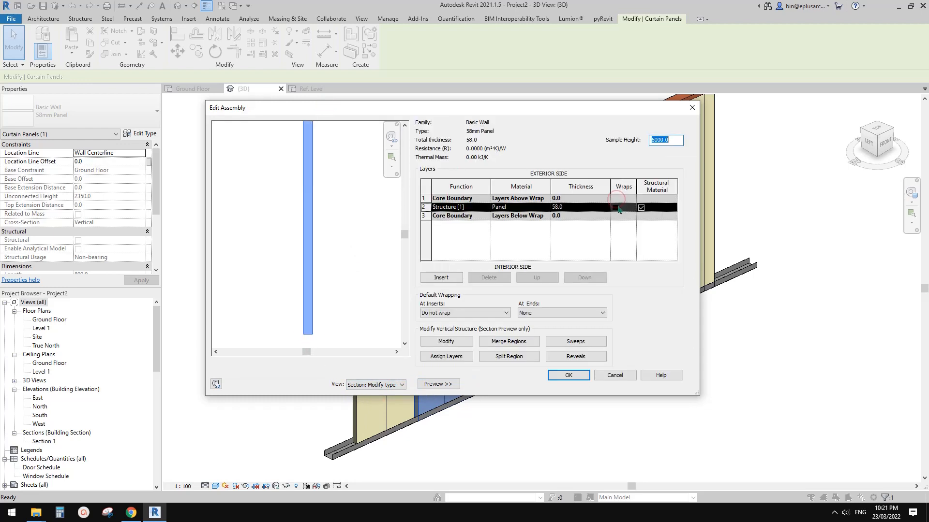
left_click(577, 342)
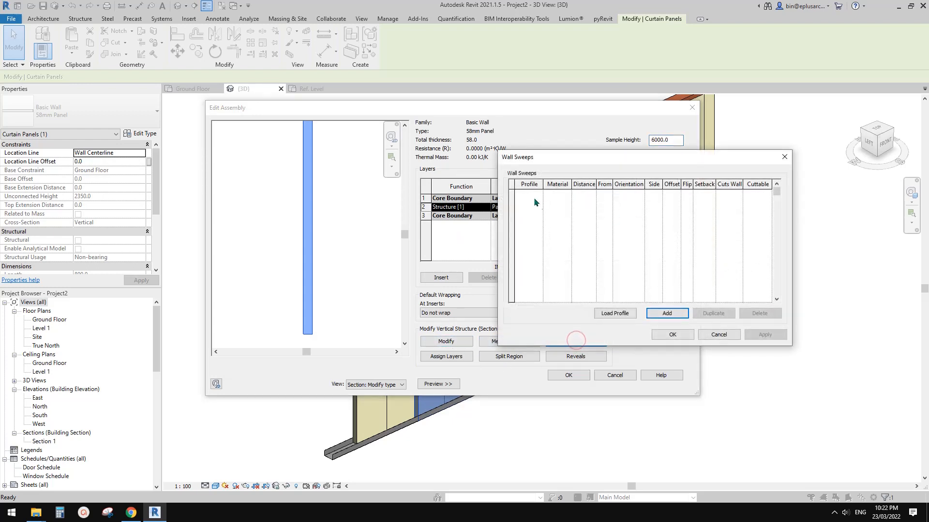
left_click(667, 314)
left_click(538, 194)
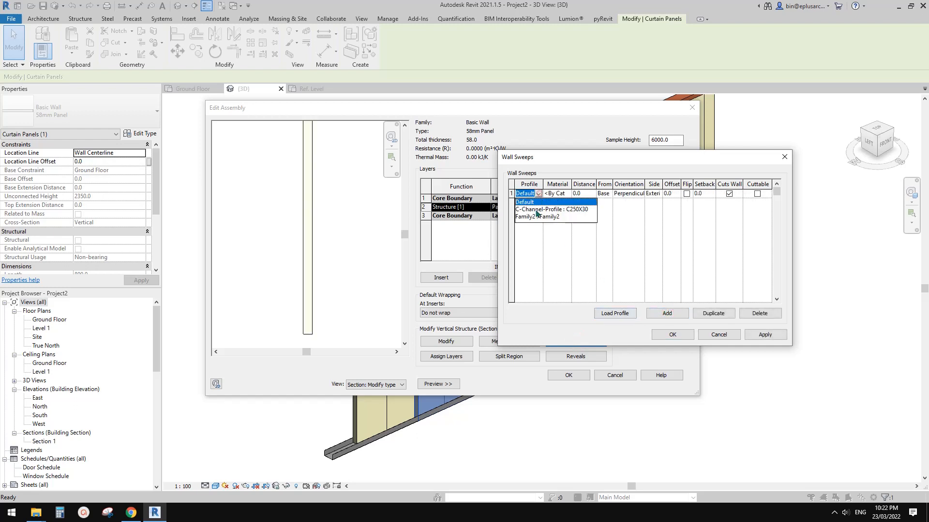
left_click(536, 217)
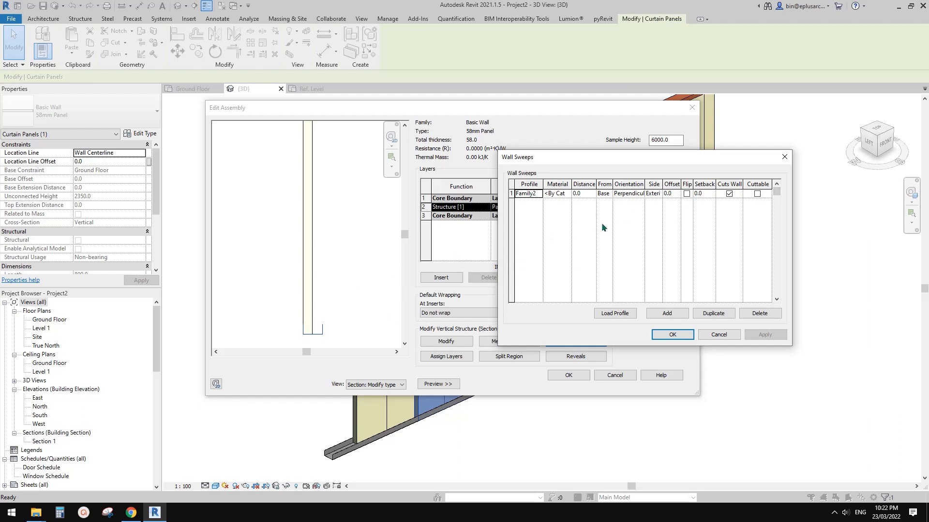
left_click(672, 335)
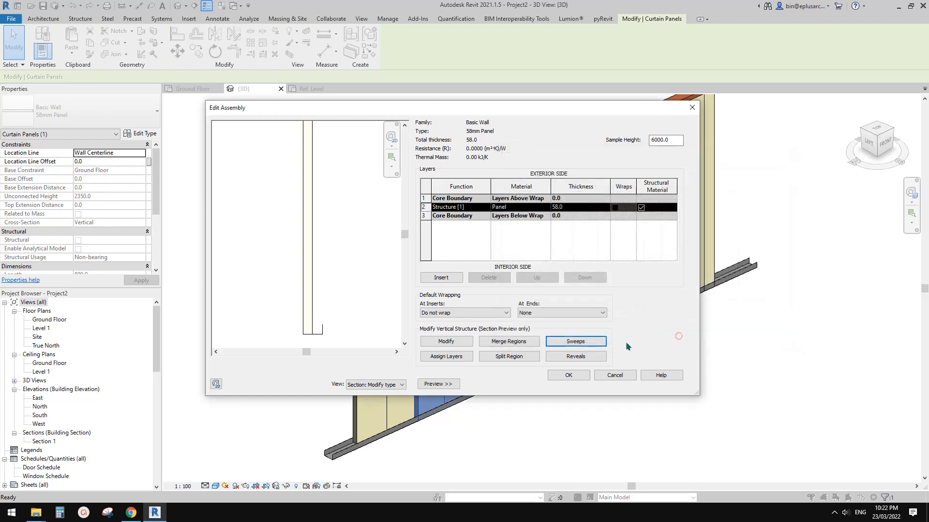
scroll(303, 338, "up", 3)
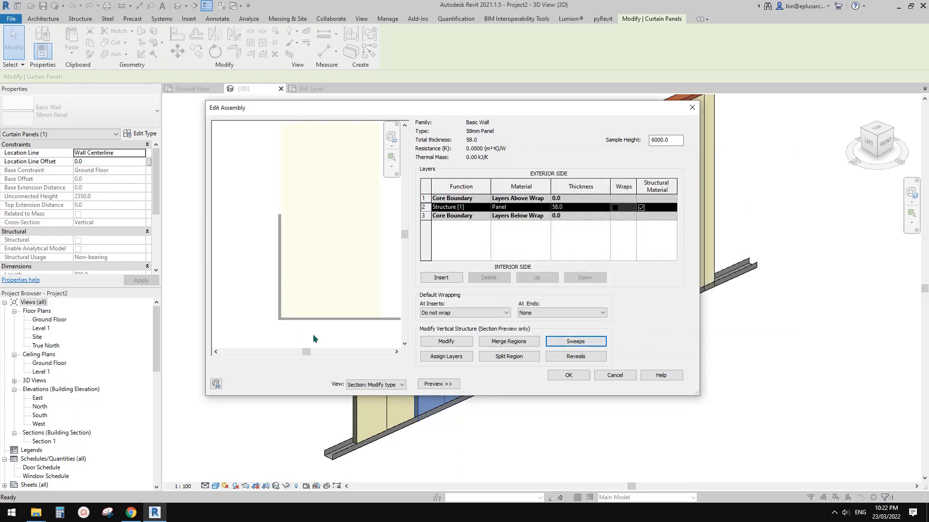
scroll(314, 336, "down", 3)
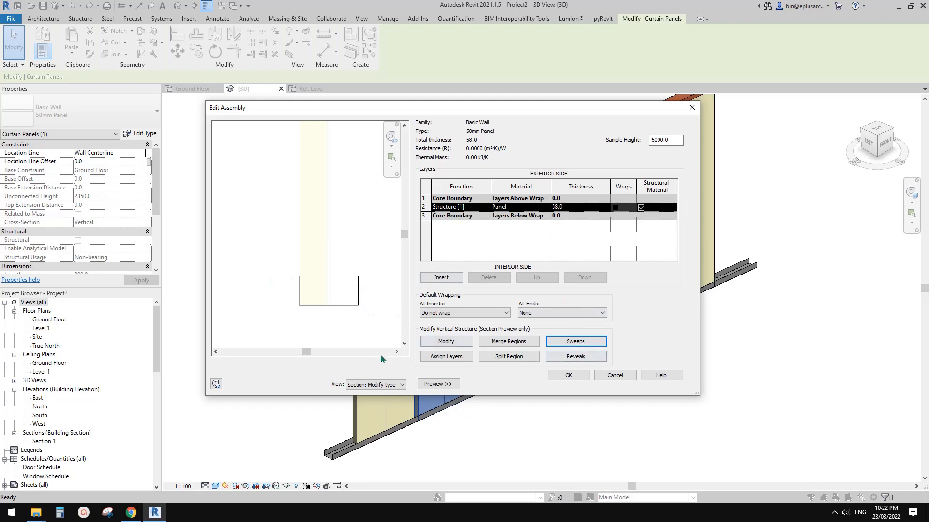
left_click(567, 380)
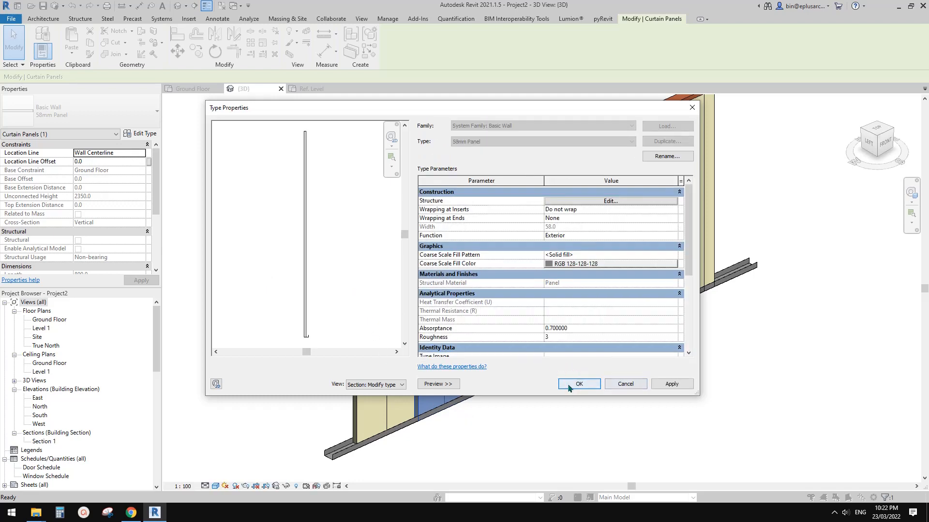
left_click(579, 385)
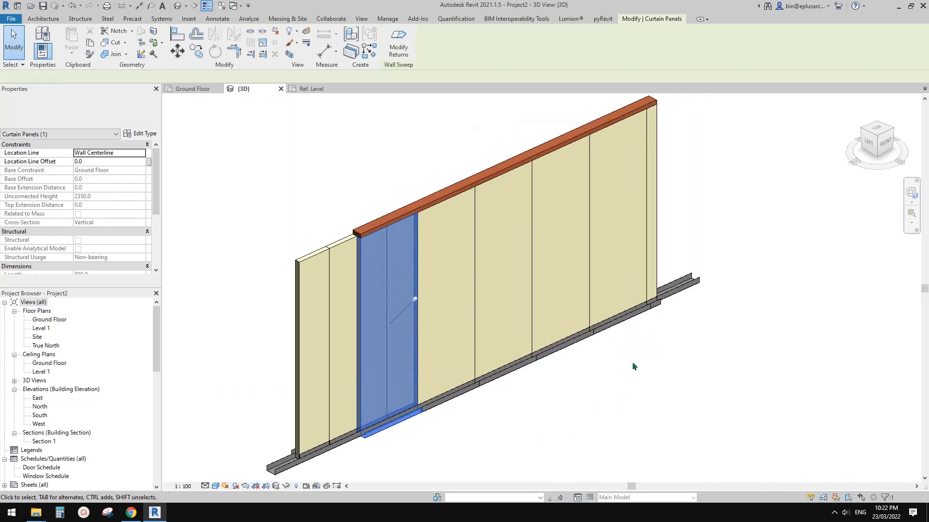
Step: Delete the separately placed wall sweep that overhangs both ends of the panel wall
left_click(693, 306)
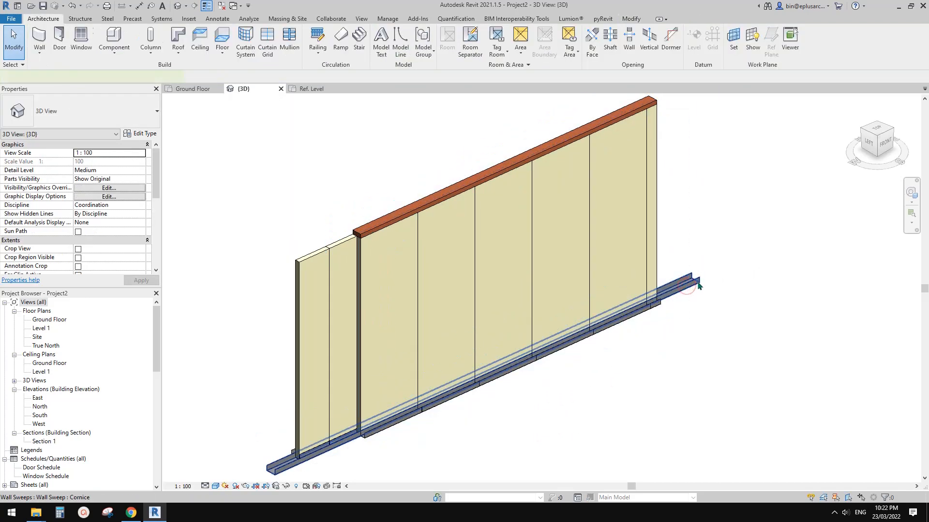
left_click(698, 312)
left_click(687, 306)
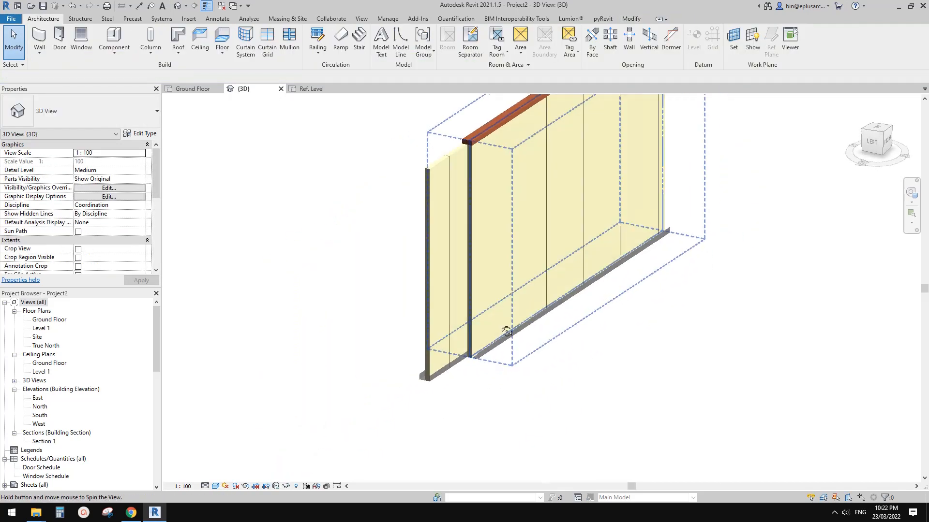
Step: Examine the panels' built-in base sweep up close at the wall's end and at the step between the two walls
scroll(475, 357, "up", 5)
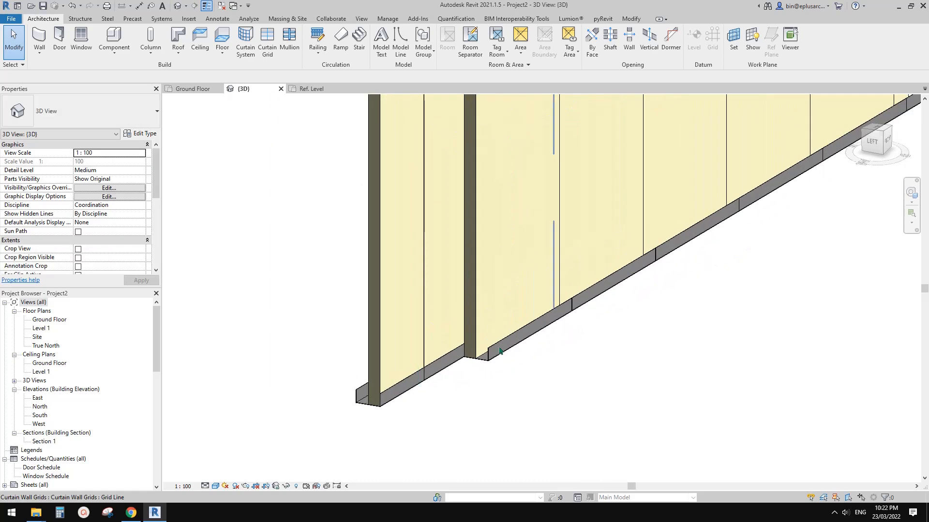
scroll(470, 371, "up", 2)
middle_click_drag(479, 370, 555, 335)
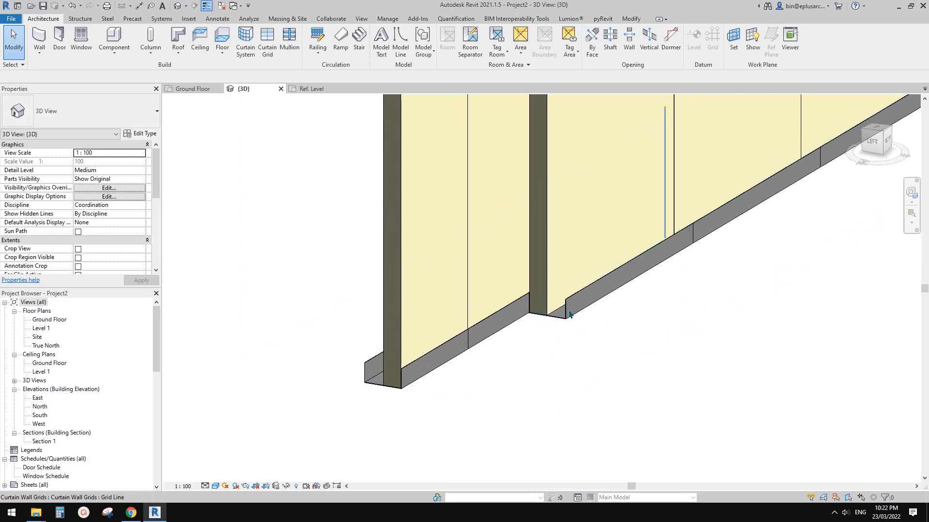
middle_click_drag(570, 315, 517, 332)
middle_click_drag(473, 358, 499, 343)
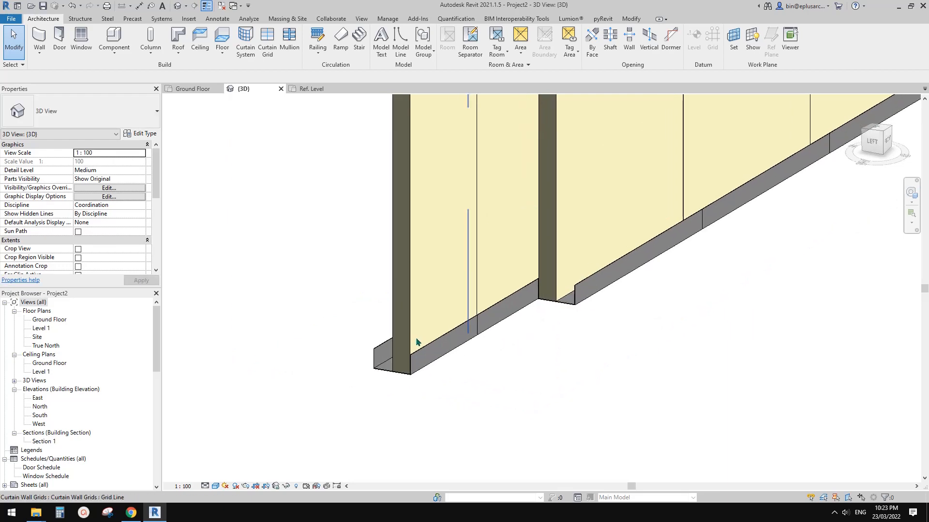
scroll(420, 340, "down", 5)
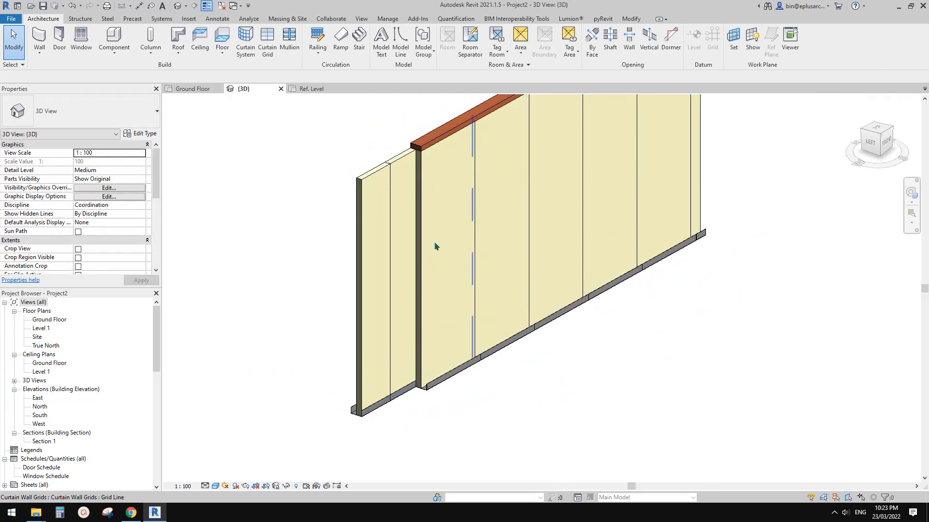
Step: Unpin the end panel of the 120mm Panel Wall 2 and duplicate its type as "58mm Panel no sweep"
left_click(401, 222)
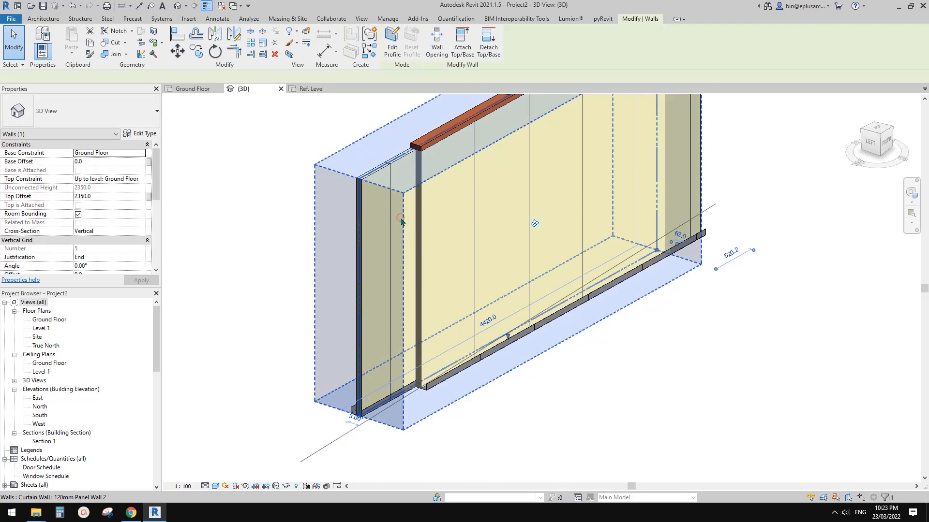
left_click(373, 223)
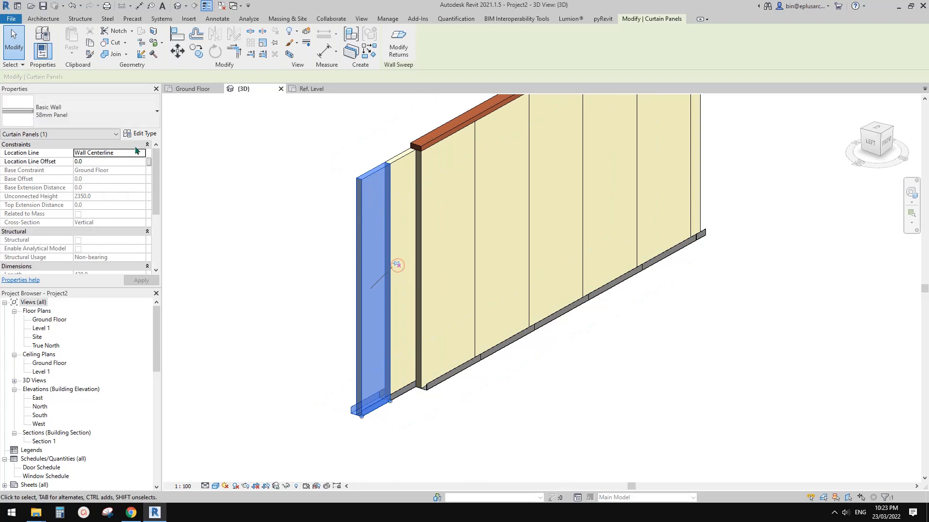
left_click(140, 134)
left_click(667, 142)
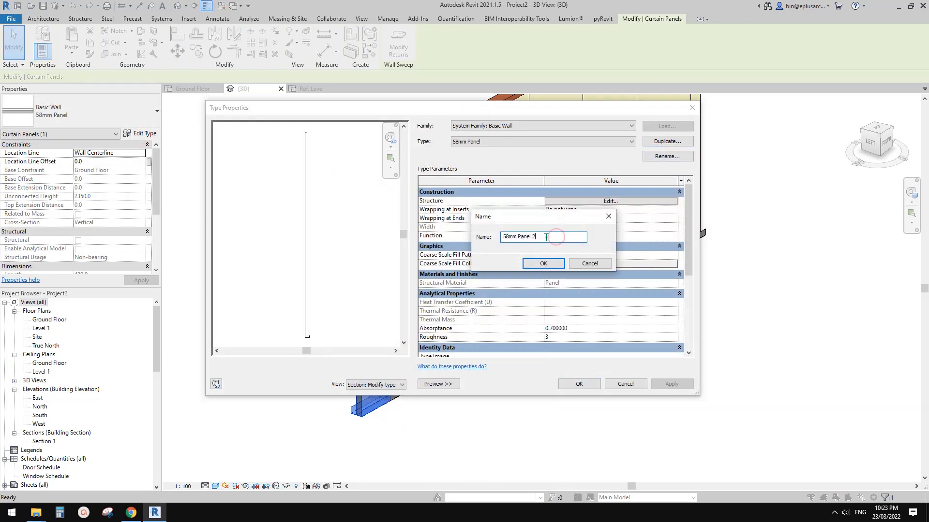
left_click(543, 263)
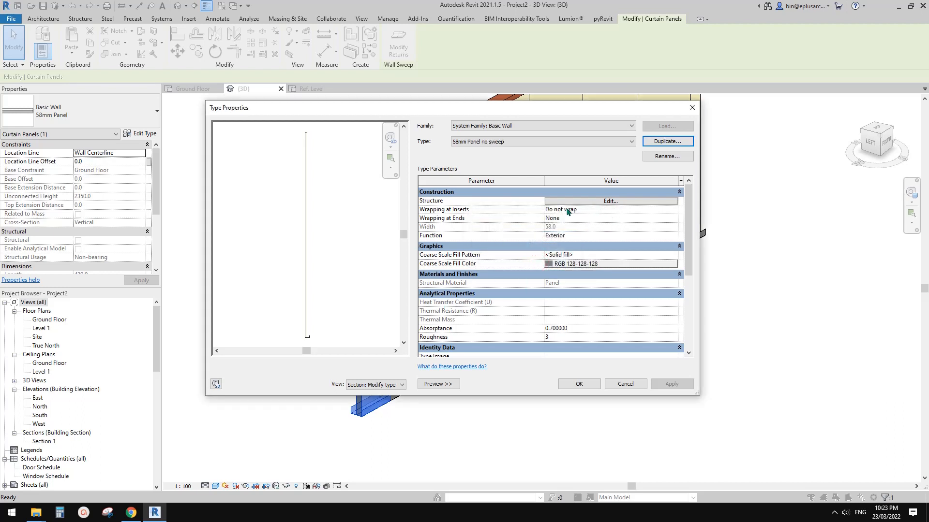
Step: Remove the Family2 sweep from the structure of the 58mm Panel no sweep type and apply the change to the end panel
left_click(601, 204)
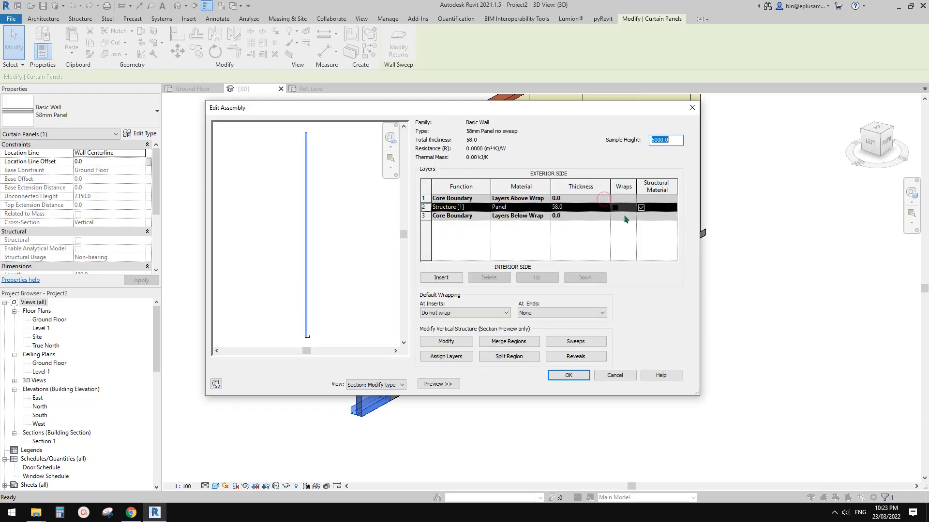
left_click(576, 342)
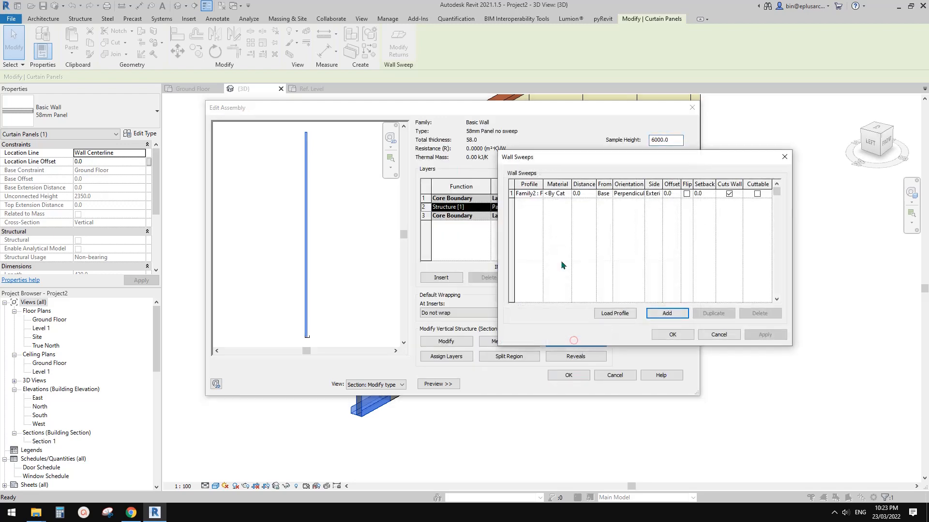
left_click(530, 194)
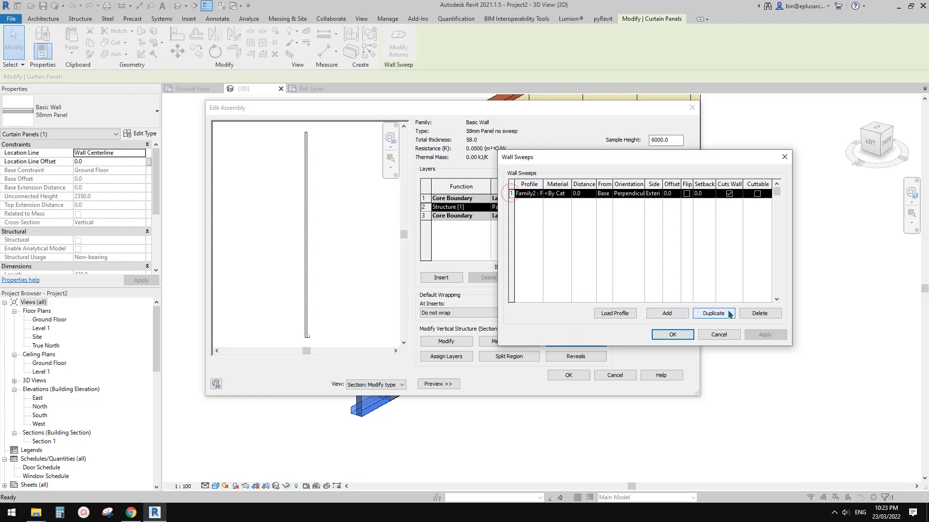
left_click(759, 314)
left_click(672, 334)
left_click(568, 376)
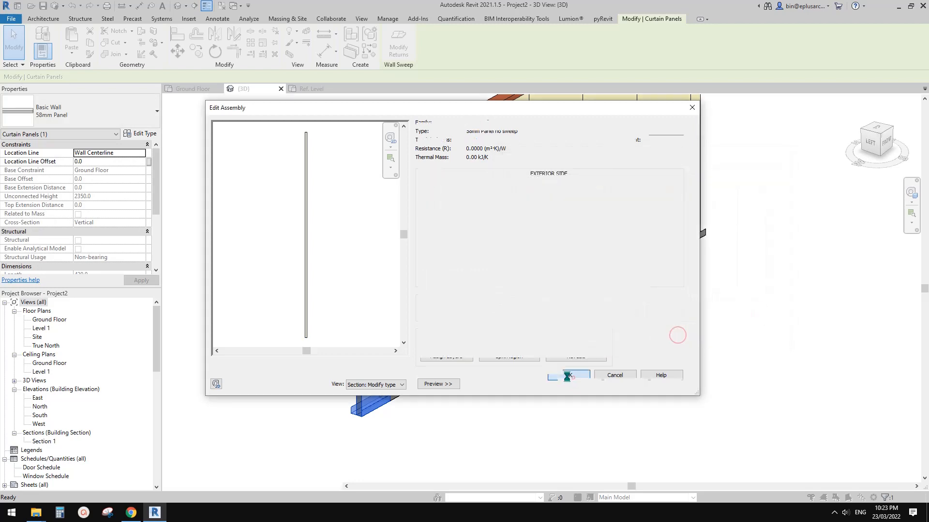
left_click(581, 384)
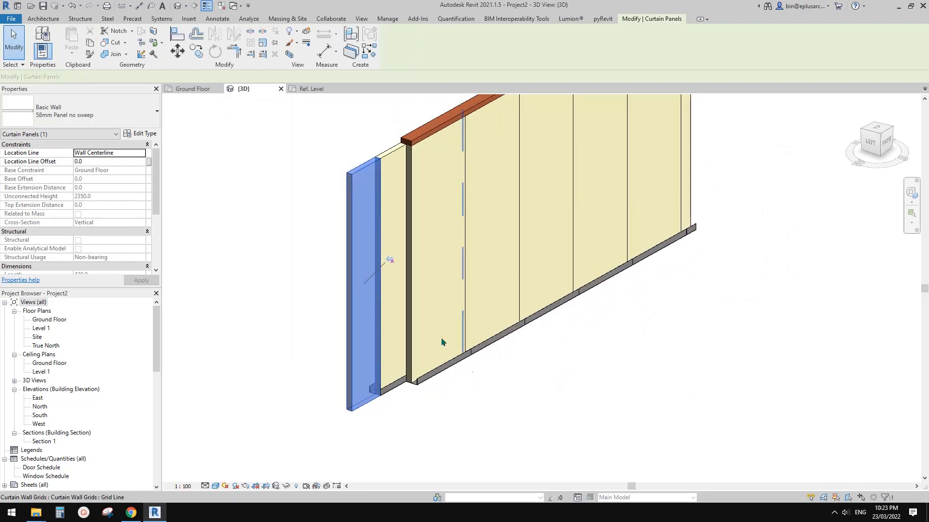
Step: Pin the end panel again so it returns to the panel type set by its curtain wall
key("Escape")
left_click(370, 259)
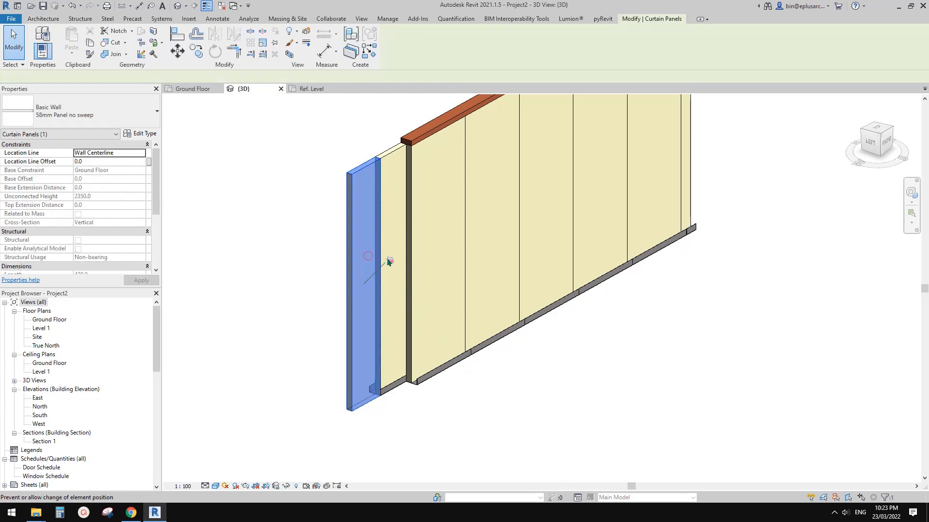
key("Escape")
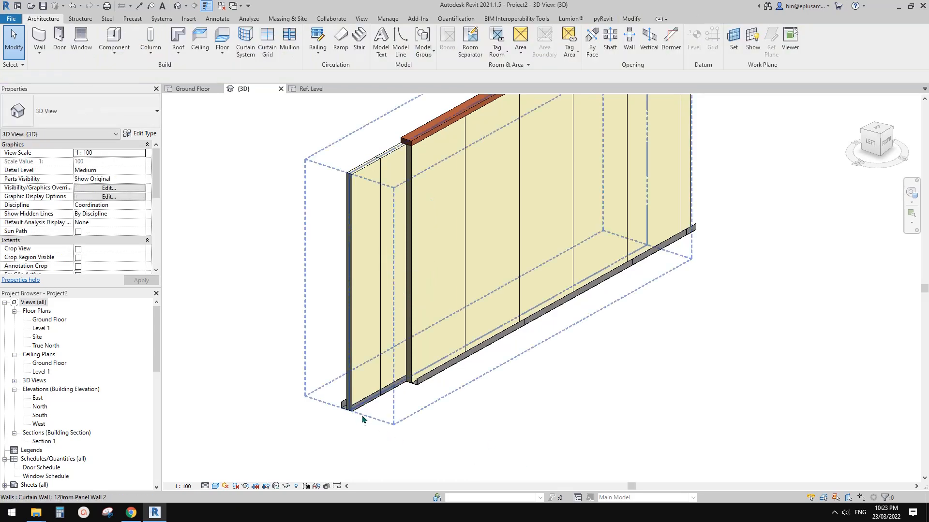
Step: Set the curtain panel of the 120mm Panel Wall 2 type to Basic Wall : 58mm Panel no sweep
left_click(361, 419)
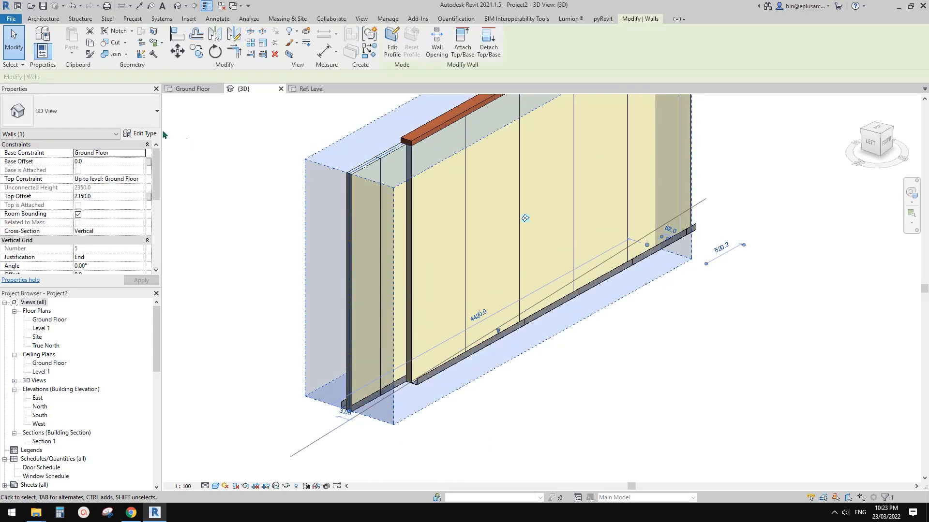
left_click(145, 134)
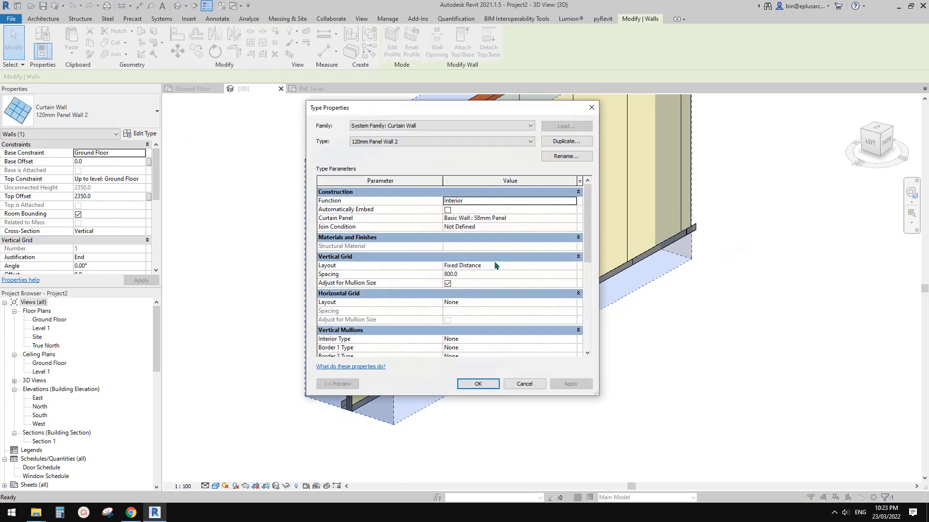
left_click_drag(530, 108, 696, 147)
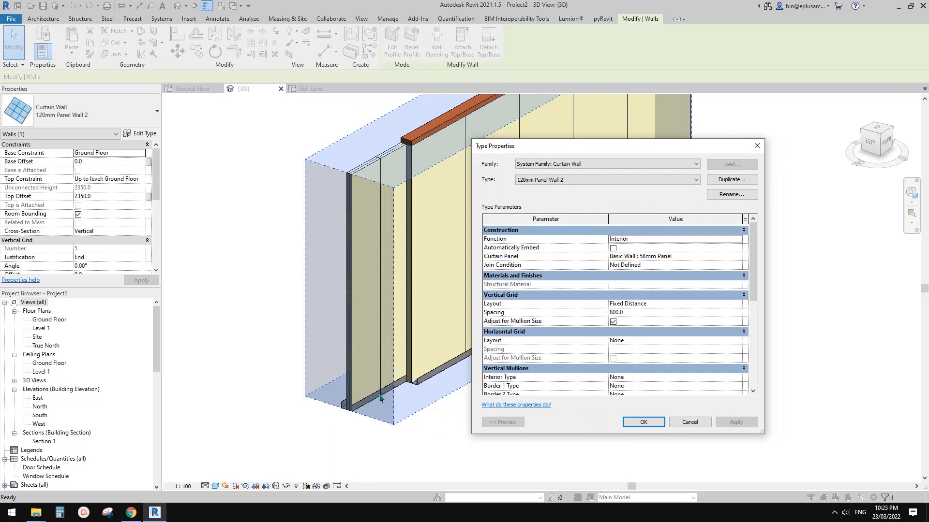
left_click_drag(598, 150, 529, 126)
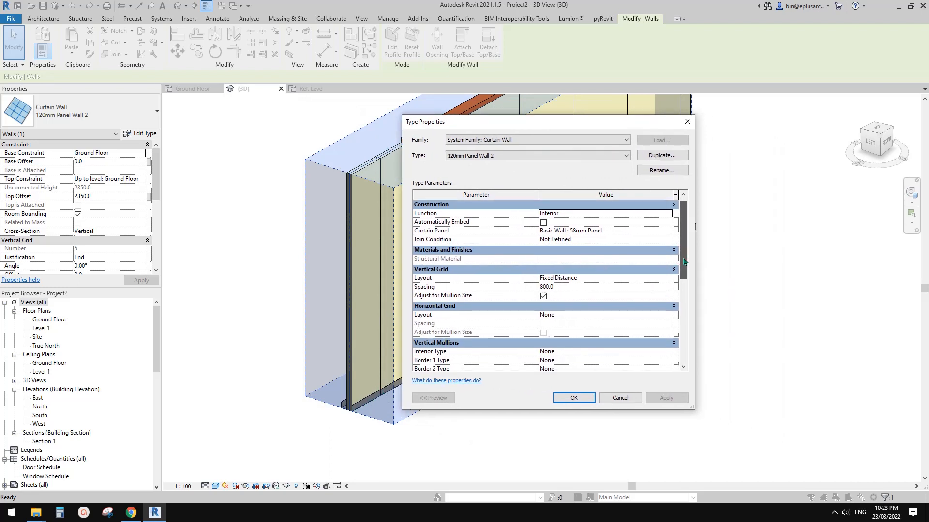
scroll(684, 261, "up", 1)
left_click(667, 233)
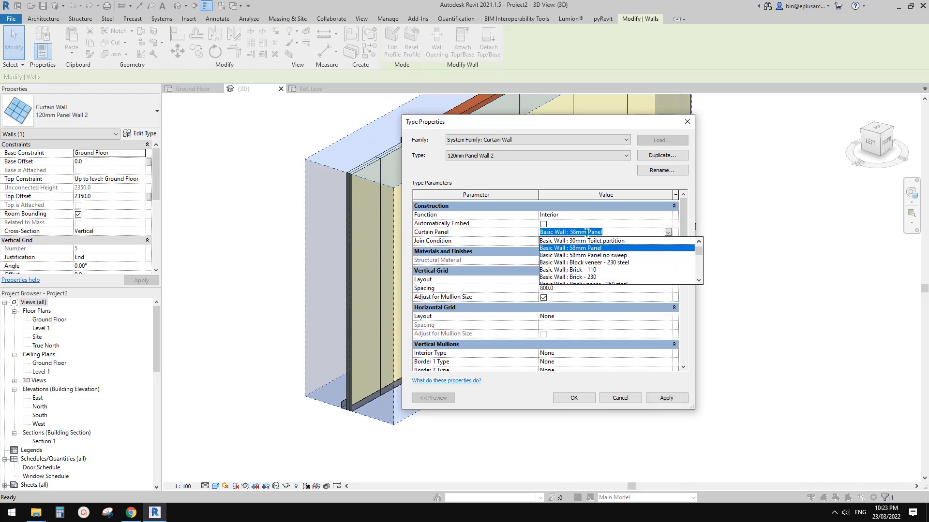
left_click(599, 256)
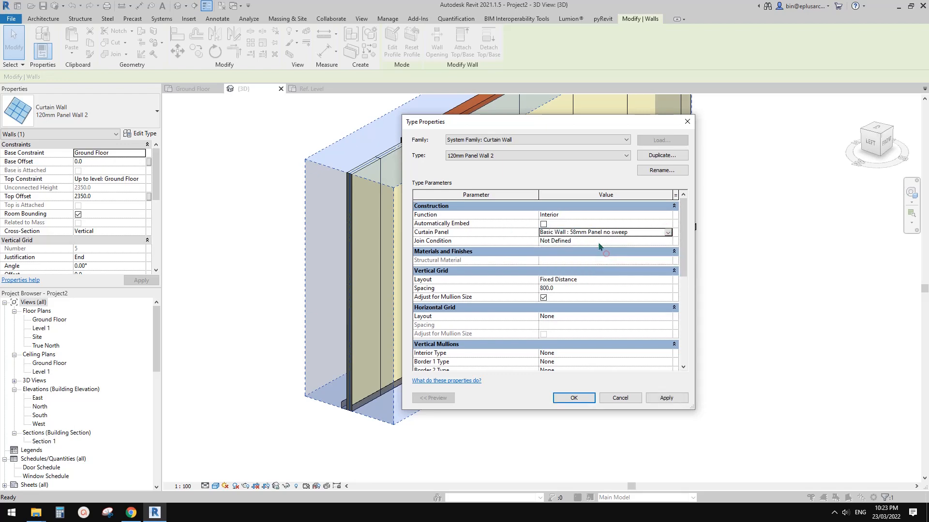
left_click(576, 398)
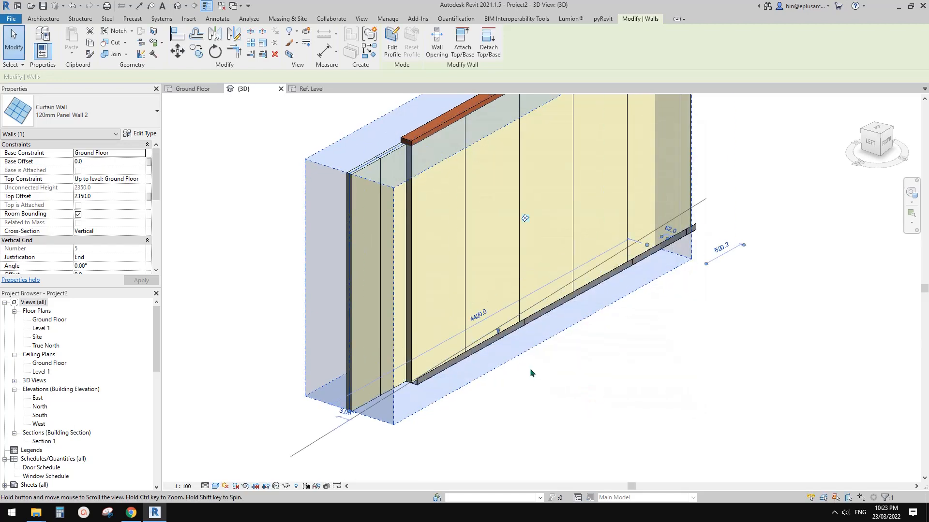
key("Escape")
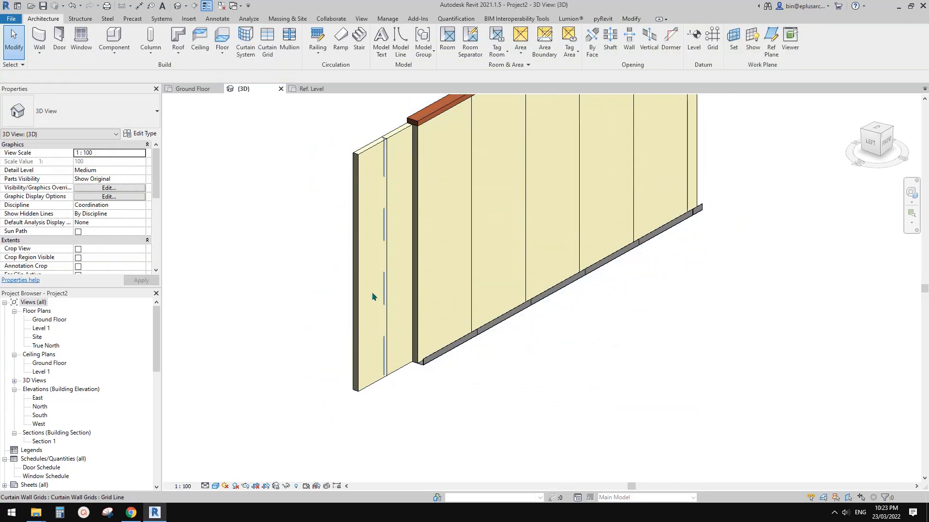
Step: Open the structure of the 58mm Panel type from the first panel of the 120mm Panel Wall, with the section preview shown
scroll(435, 360, "up", 3)
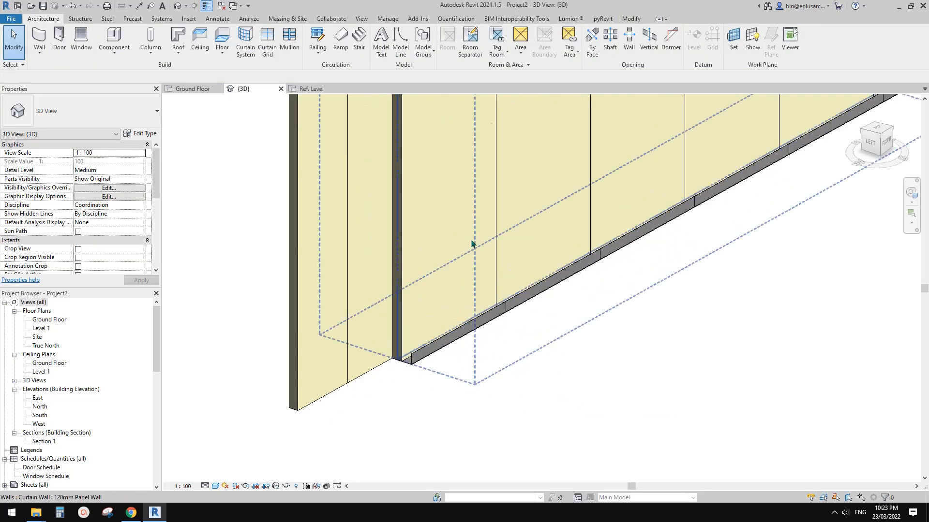
scroll(472, 245, "down", 2)
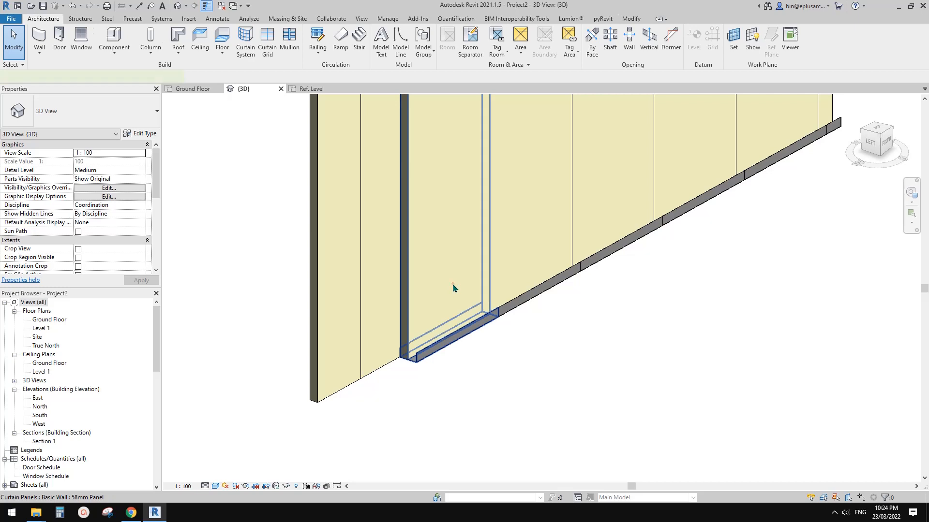
left_click(453, 288)
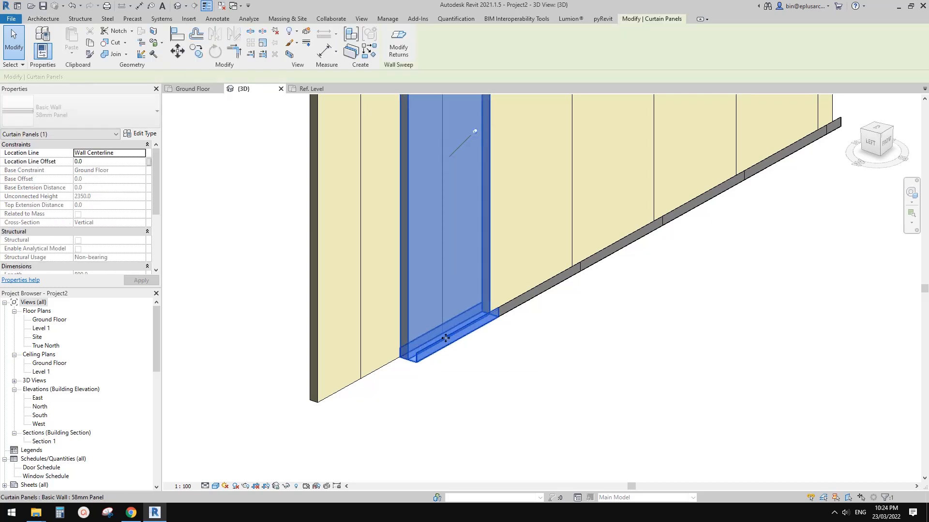
left_click(147, 135)
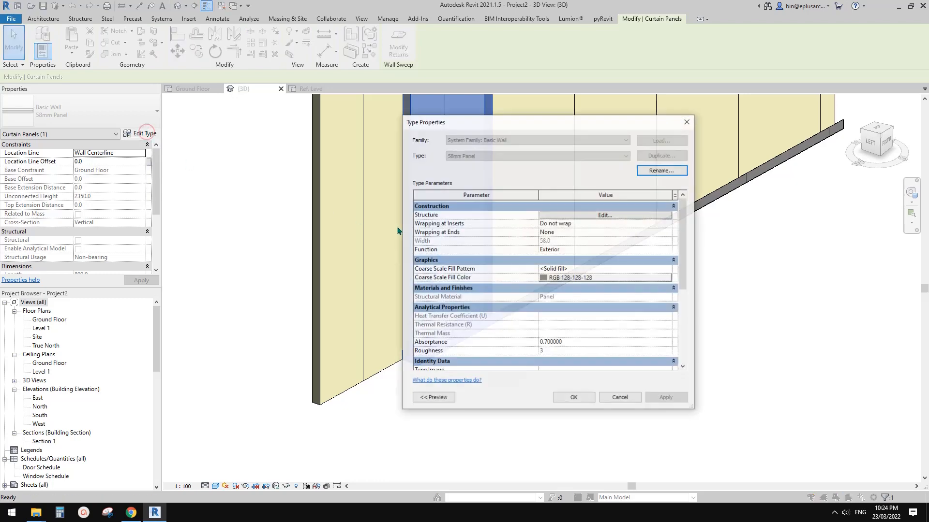
left_click(609, 219)
left_click(605, 216)
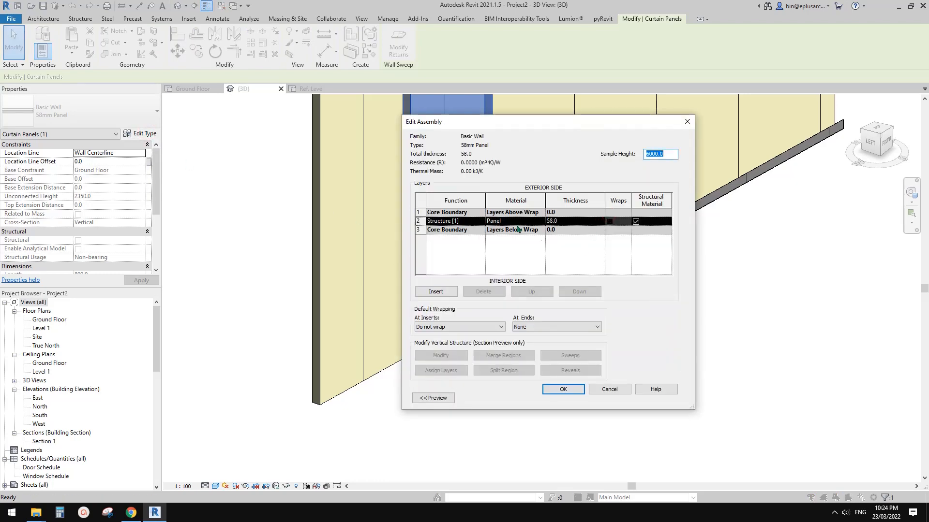
left_click(434, 398)
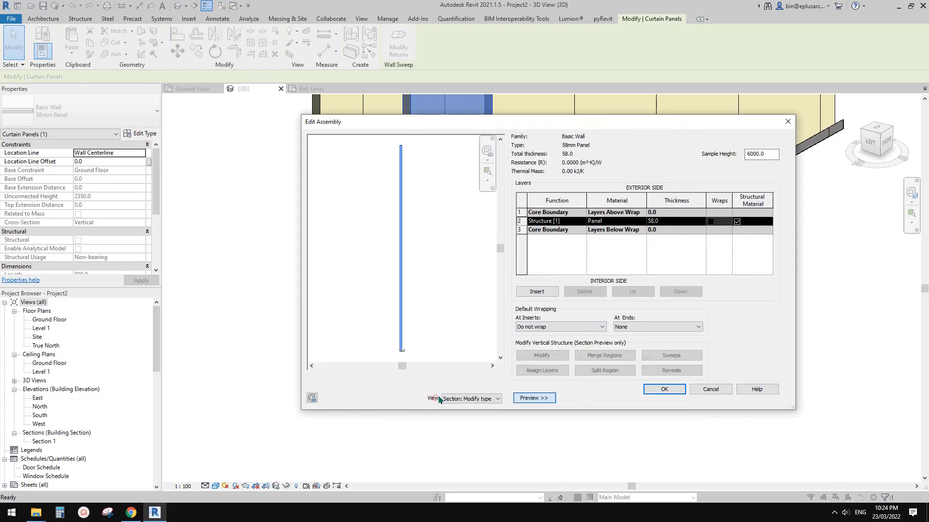
Step: Set the side of the Family2 base sweep in the 58mm Panel structure to Interior
left_click(677, 356)
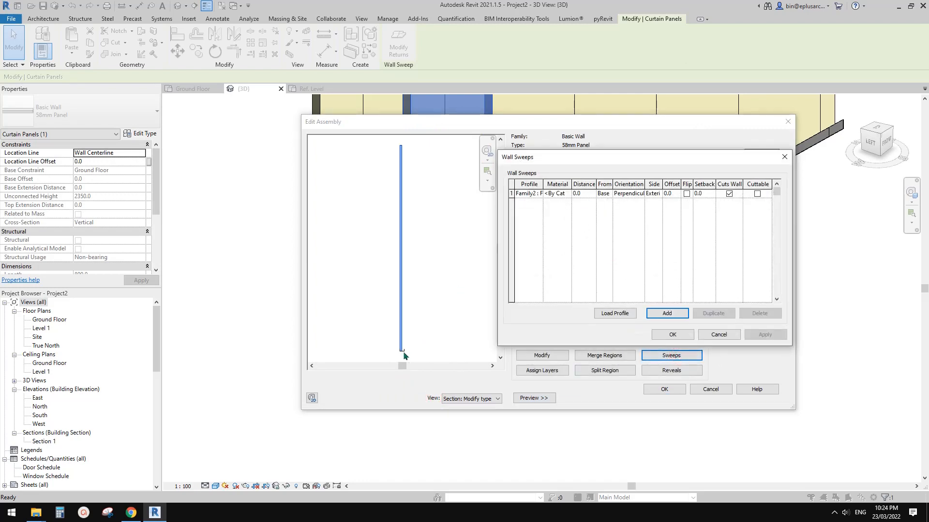
left_click_drag(654, 165, 631, 168)
left_click(631, 196)
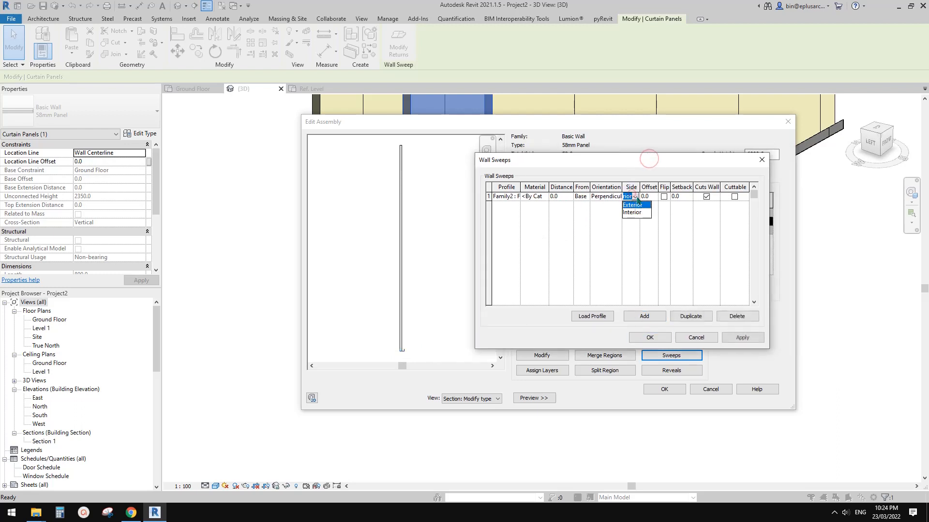
left_click(635, 196)
left_click(635, 197)
left_click(634, 212)
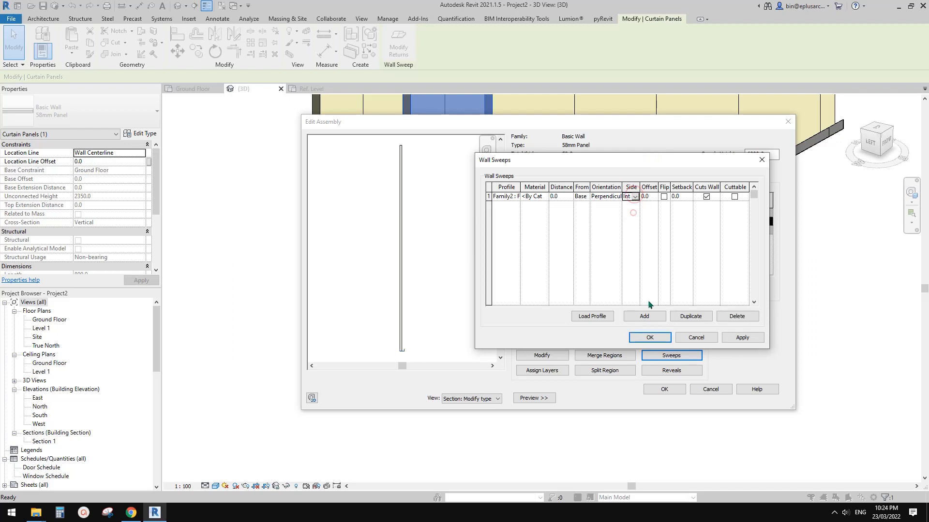
left_click(742, 338)
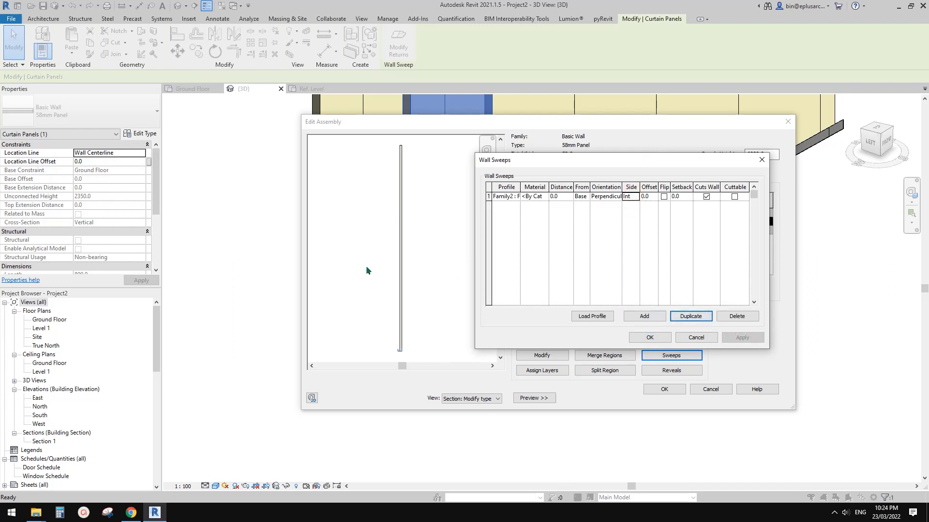
left_click(649, 338)
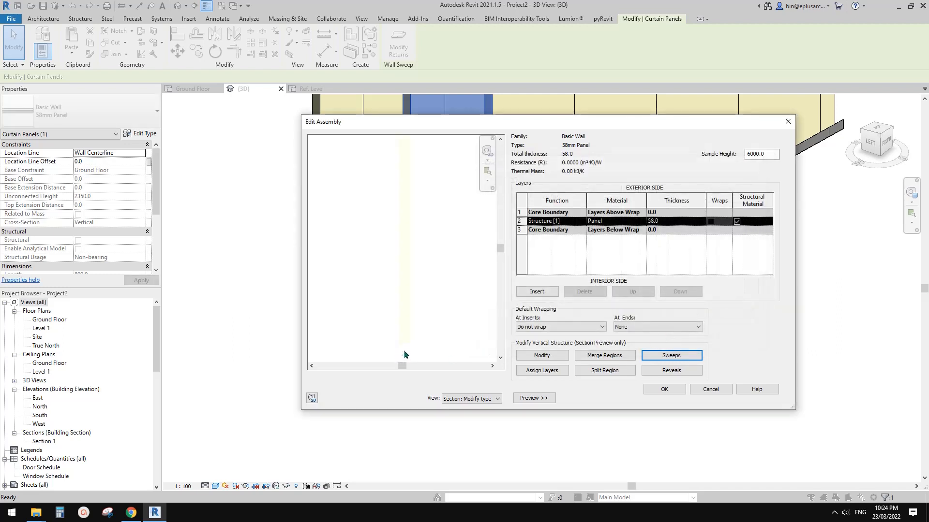
Step: Compare the base sweep on the Exterior and Interior sides in the enlarged section preview, leaving it on Interior
scroll(403, 349, "up", 5)
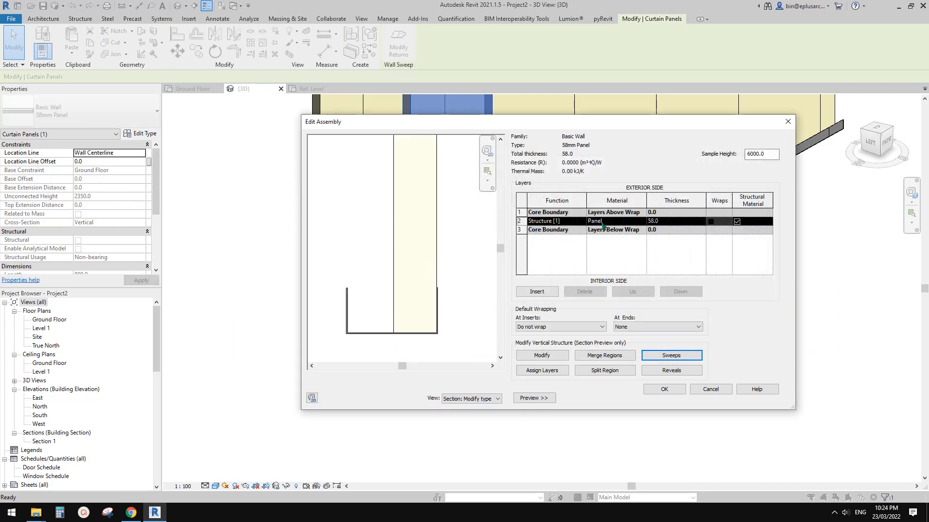
left_click(686, 355)
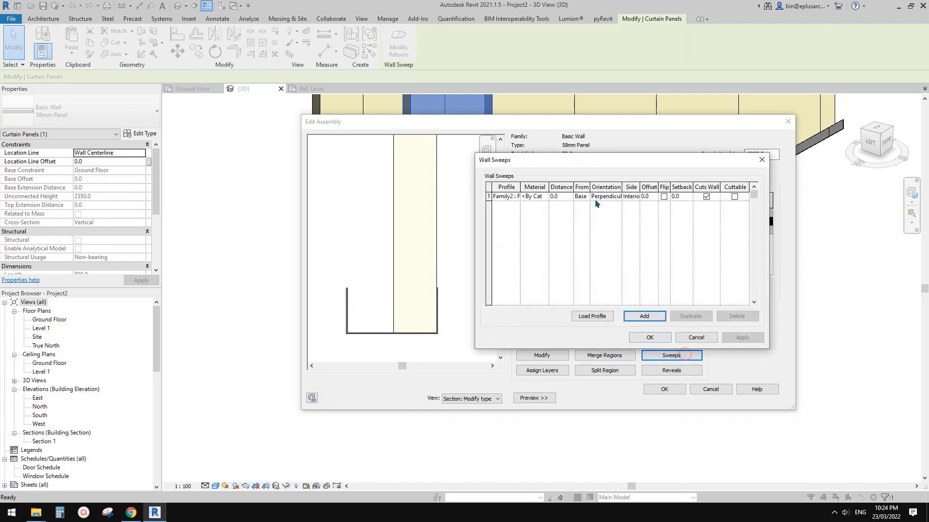
left_click(631, 196)
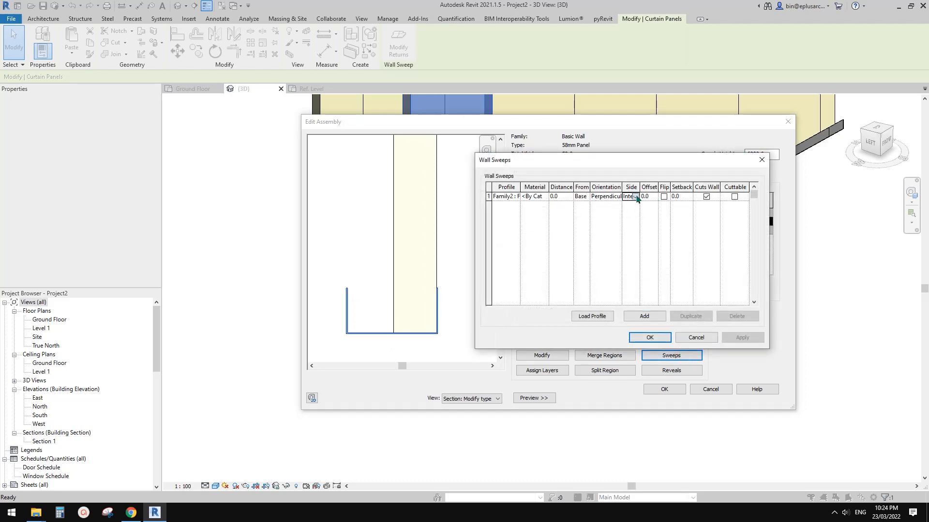
left_click(635, 196)
left_click(633, 204)
left_click(740, 337)
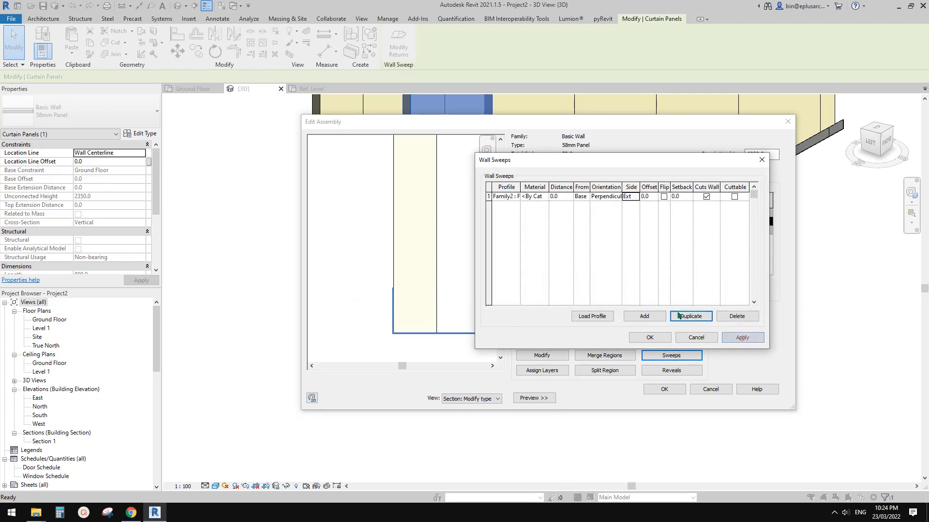
left_click(636, 197)
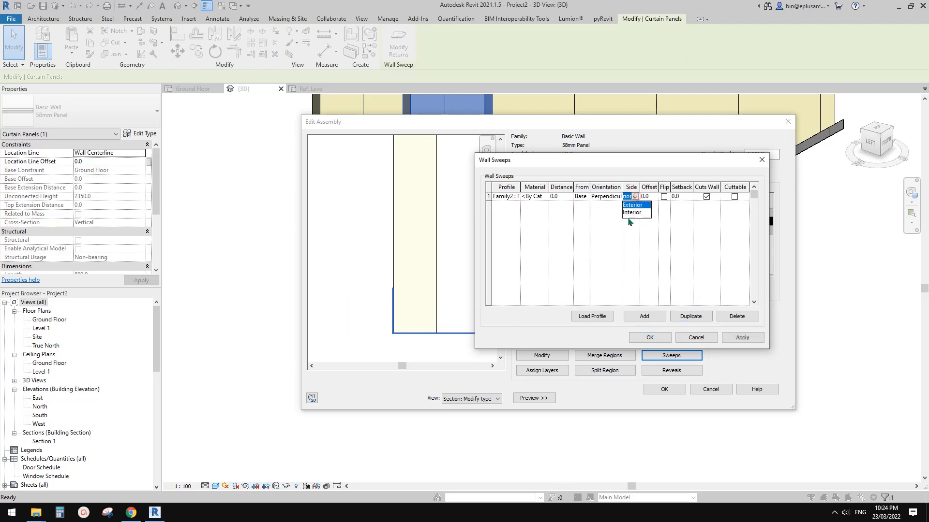
left_click(743, 337)
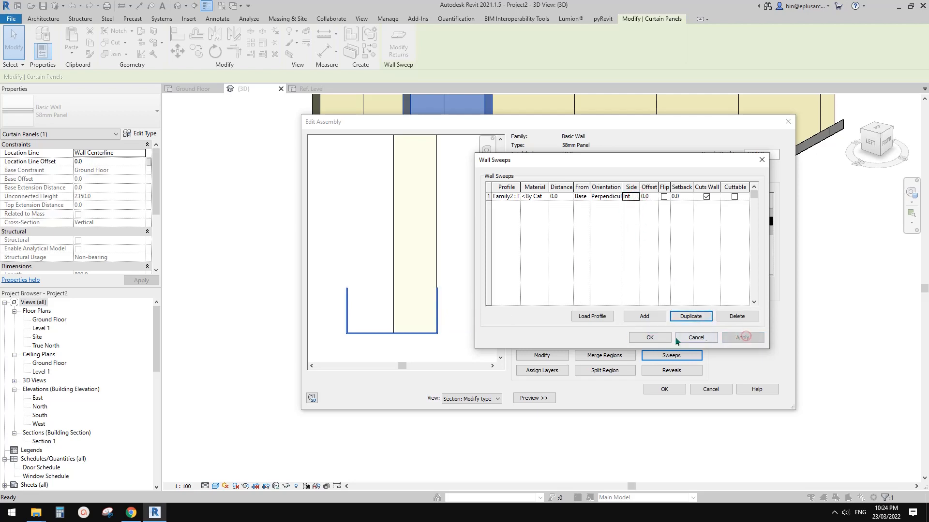
left_click(651, 336)
Step: Accept the edited structure and type properties of the 58mm Panel and clear the panel selection
left_click(664, 390)
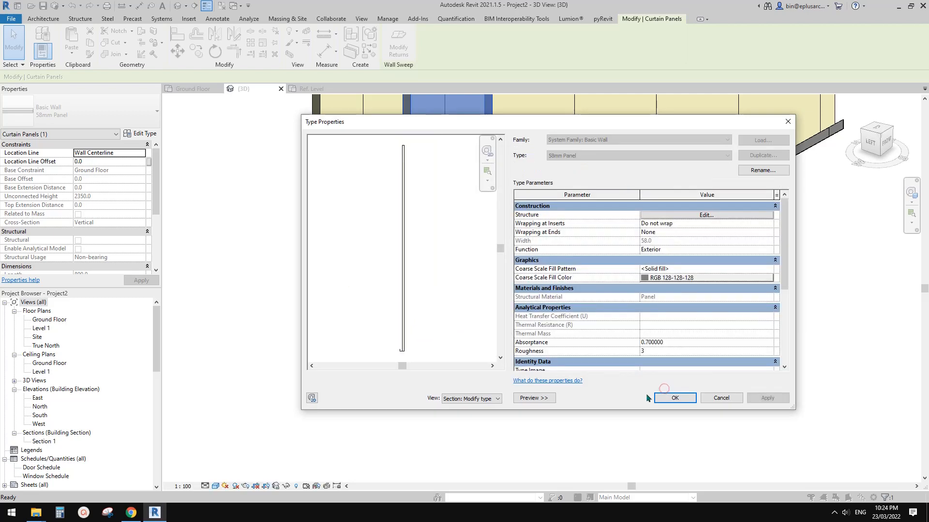
left_click(674, 398)
left_click(538, 330)
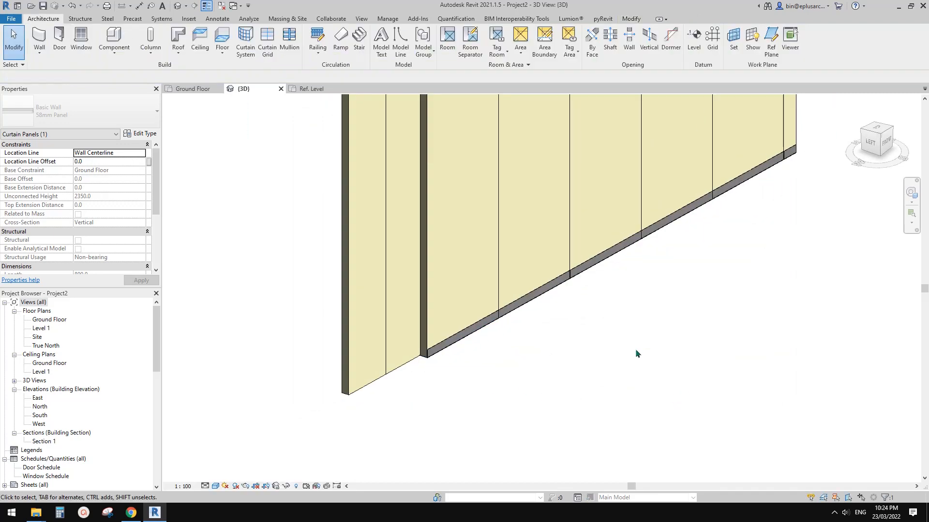
Step: Examine the repositioned base sweep along the front of the 120mm Panel Wall up close and from a more frontal angle
scroll(635, 348, "up", 2)
left_click(472, 342)
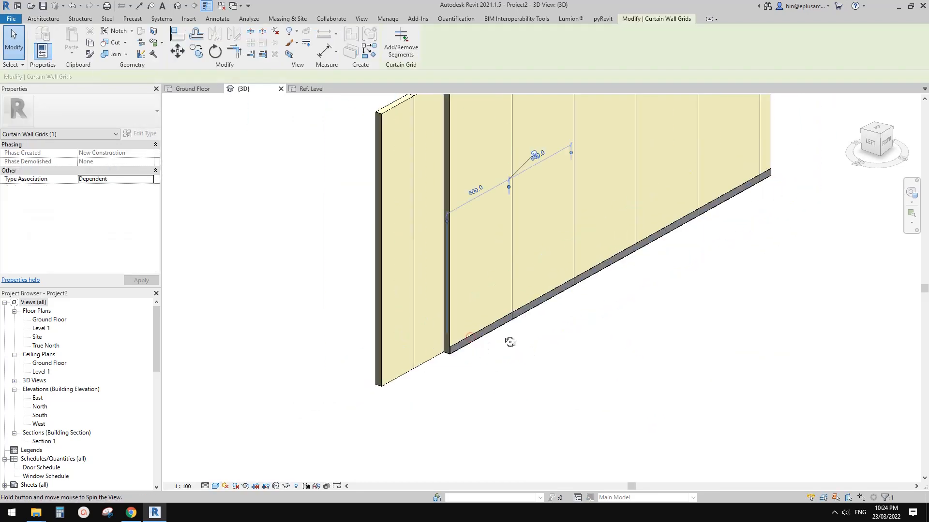
middle_click_drag(510, 344, 467, 346, "shift")
left_click(470, 358)
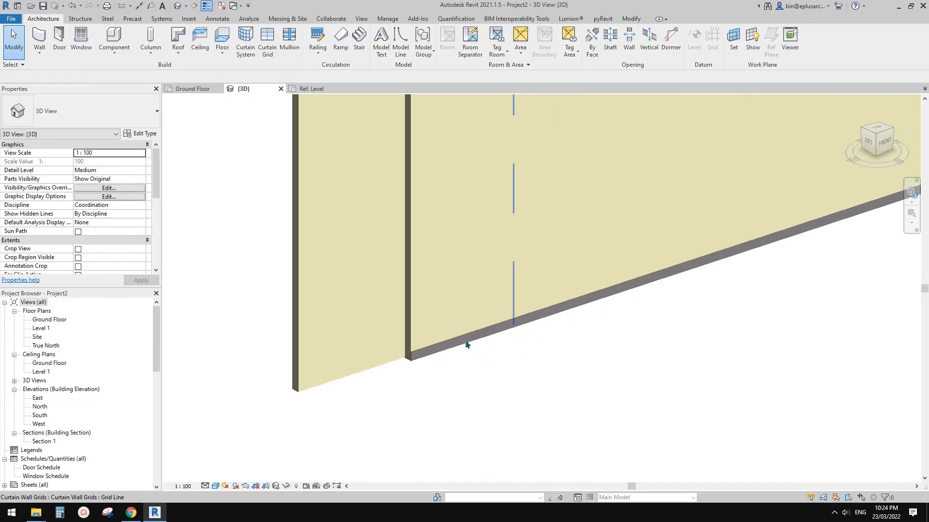
left_click(465, 339)
left_click(498, 364)
scroll(468, 344, "up", 2)
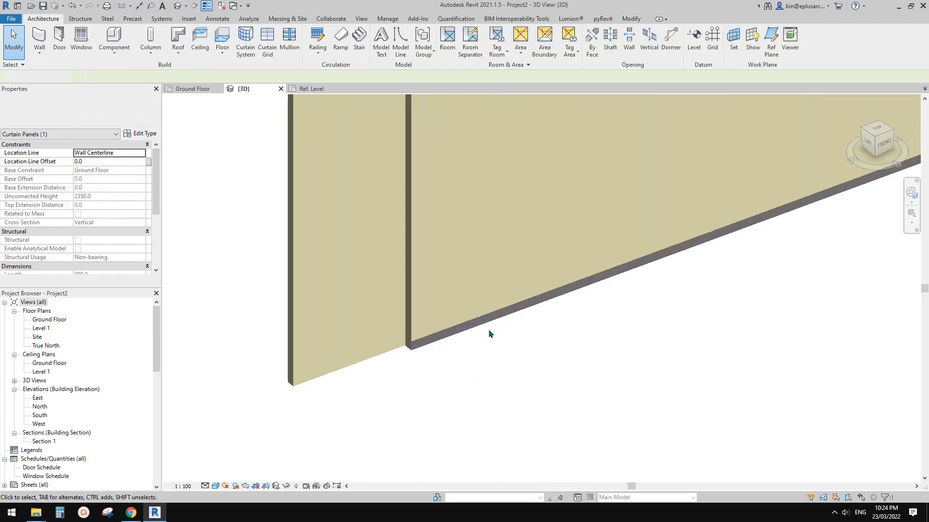
scroll(535, 309, "up", 2)
middle_click_drag(556, 317, 529, 318, "shift")
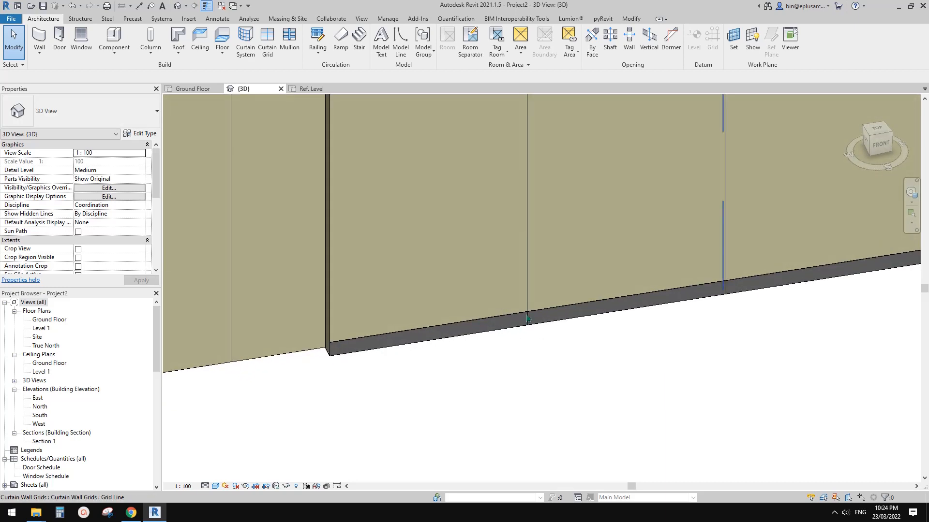
scroll(527, 326, "down", 4)
middle_click_drag(591, 344, 421, 340)
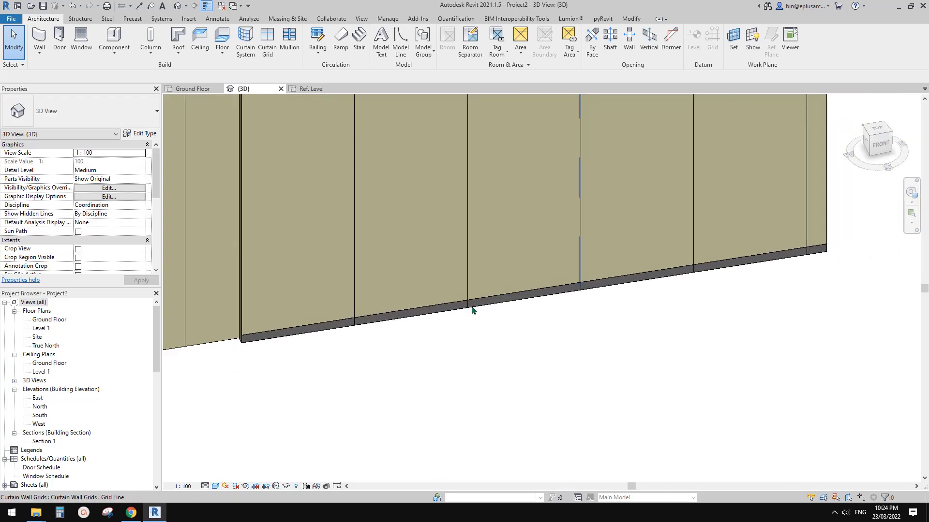
scroll(473, 309, "down", 1)
middle_click_drag(517, 339, 581, 328)
Step: Check whether the built-in base profile of the first full-width 58mm Panel can be picked separately from its panel
key("Tab")
key("Tab")
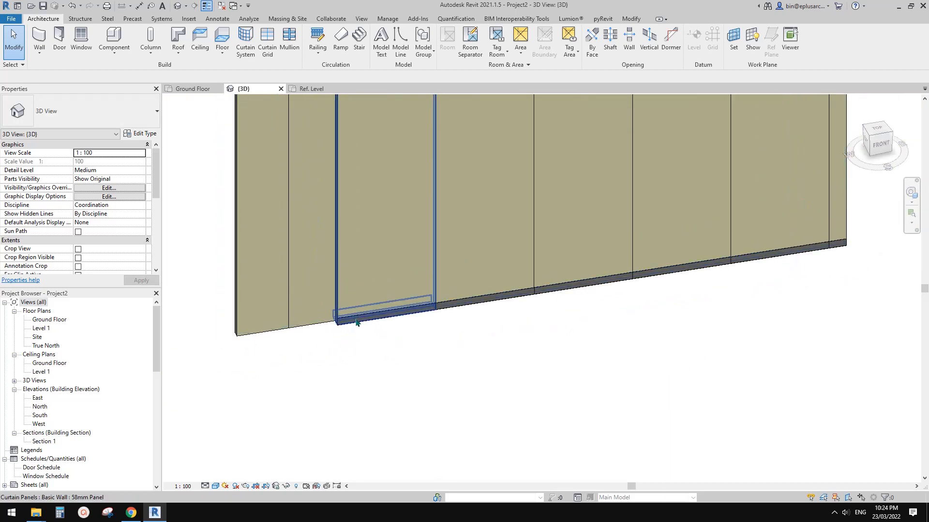
key("Tab")
key("Tab")
key("Tab")
key("Tab")
key("Tab")
key("Tab")
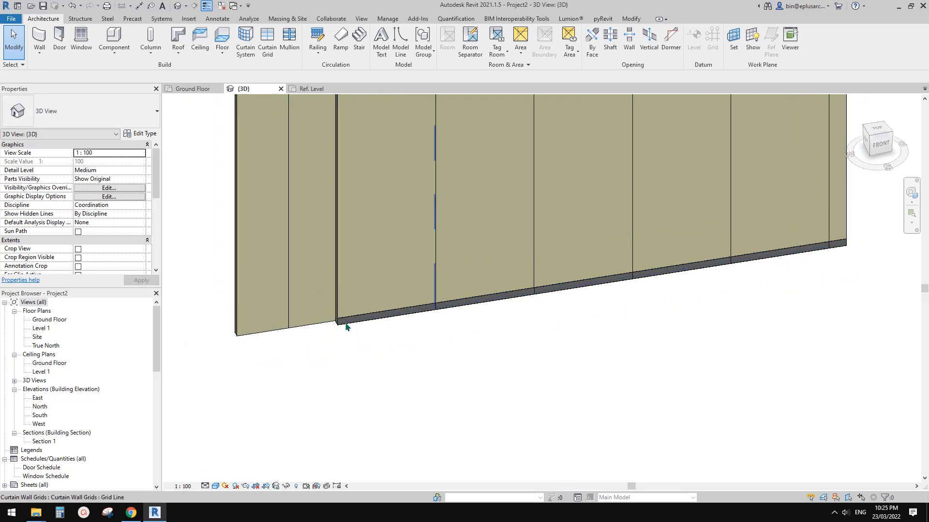
key("Tab")
scroll(344, 325, "up", 1)
left_click(384, 263)
middle_click_drag(398, 304, 401, 351)
key("Escape")
Step: Select the first full-width 58mm Panel at its lower corner to check which geometry belongs to the panel
key("Tab")
left_click(436, 339)
key("Escape")
key("Tab")
key("Tab")
key("Tab")
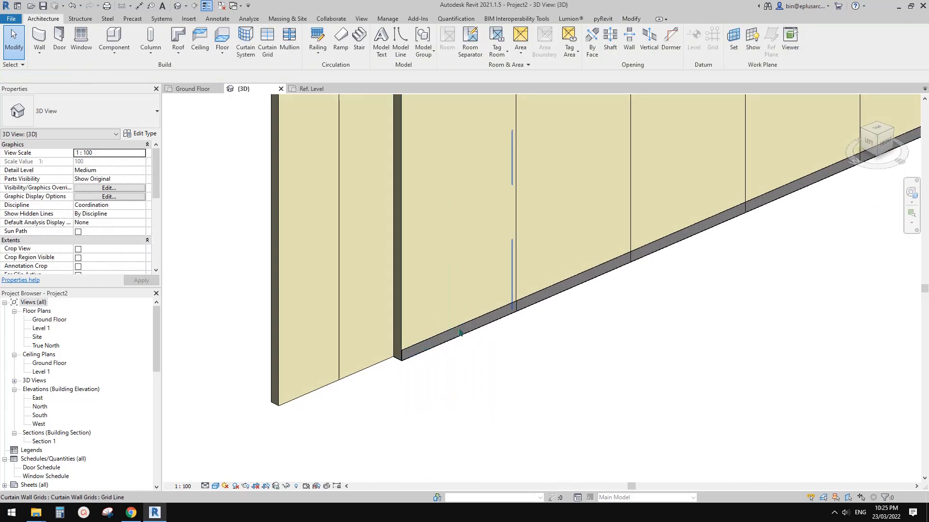
key("Tab")
key("Tab")
key("Tab")
key("Tab")
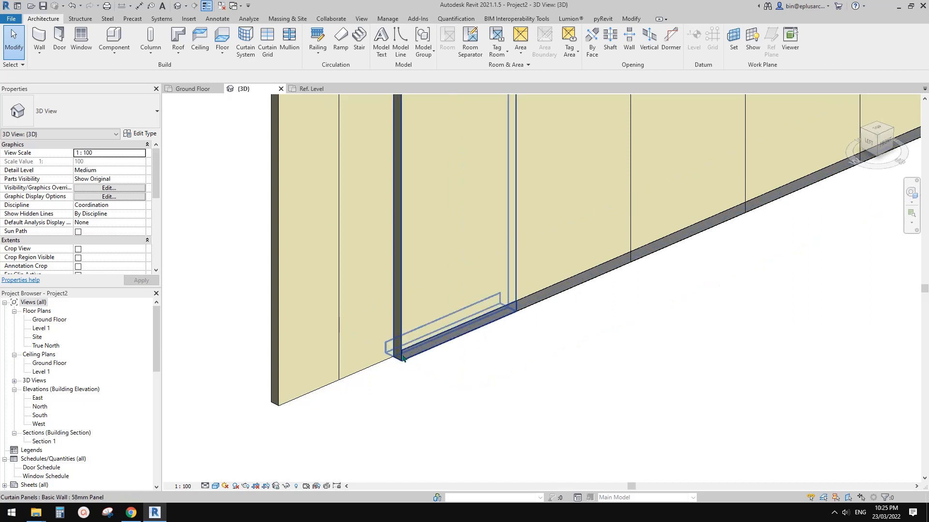
key("Tab")
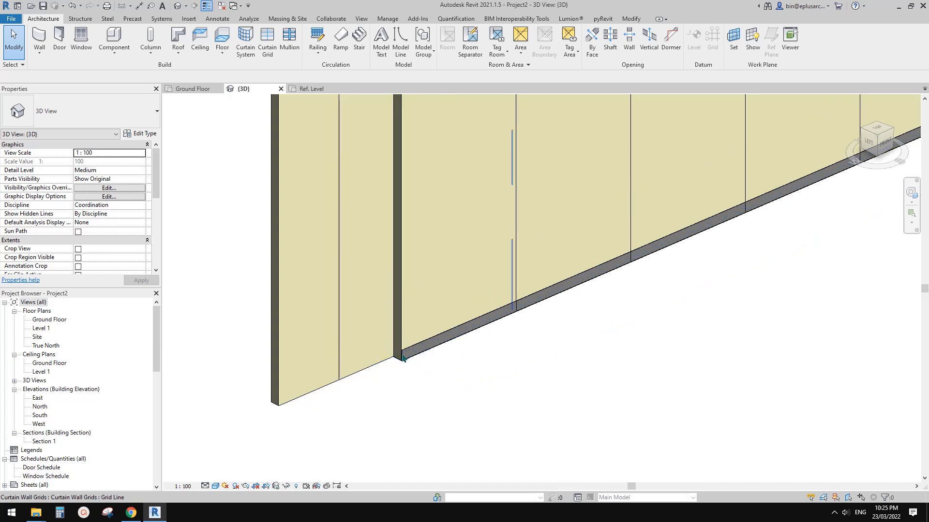
key("Tab")
left_click(405, 361)
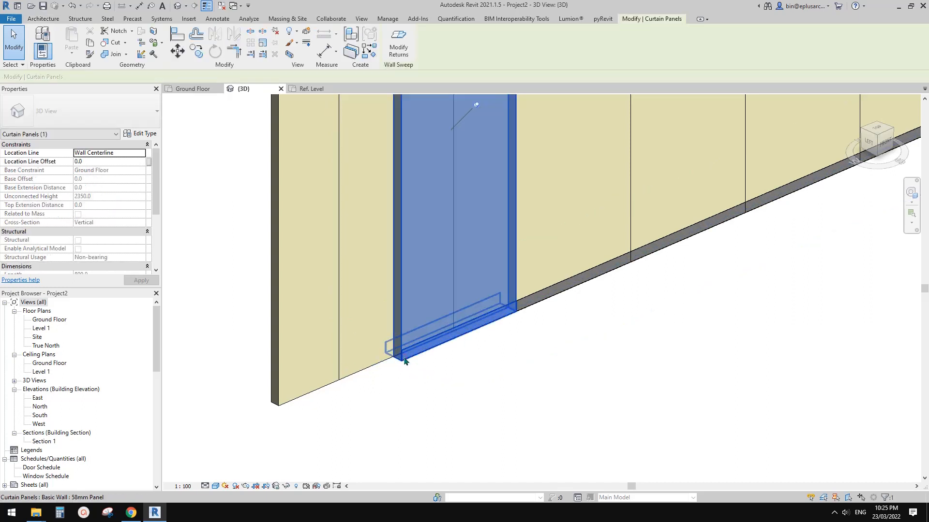
Step: Check the first panel's selection again from a more frontal angle, picking it at its base profile, and clear the selection
mouse_move(400, 363)
middle_mouse_down("shift")
mouse_move(429, 367)
mouse_move(363, 363)
mouse_move(398, 351)
middle_mouse_up("shift")
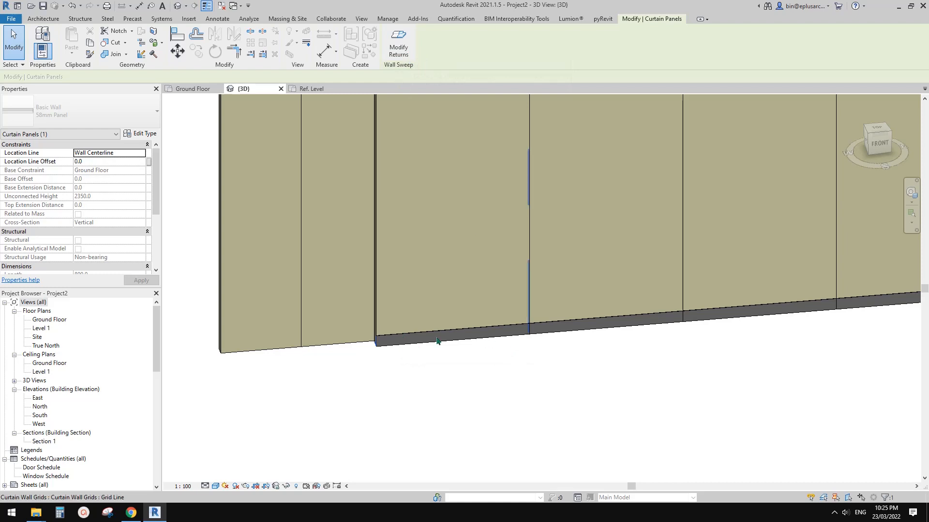
key("Tab")
key("Tab")
key("Tab")
key("Tab")
left_click(423, 340)
middle_click_drag(423, 340, 471, 357, "shift")
key("Escape")
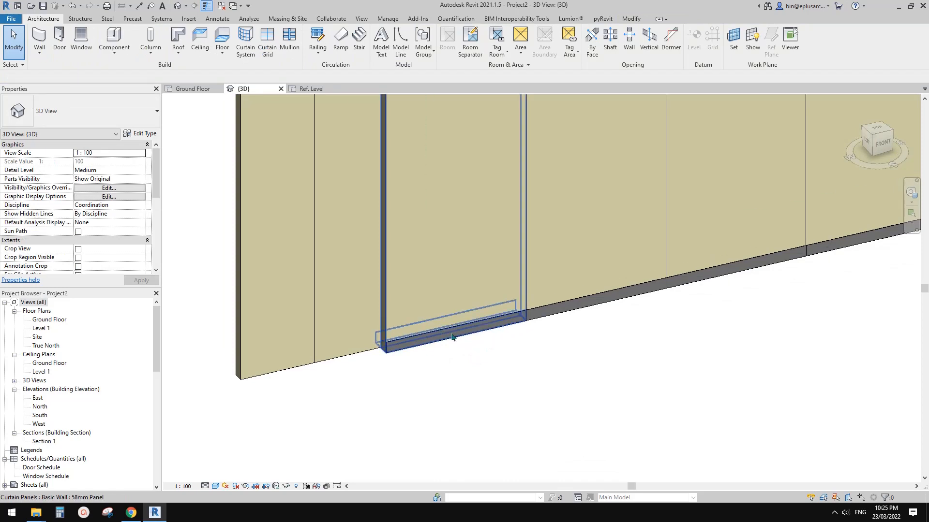
Step: Examine the whole panel wall and the base profile along its full length from the front
middle_click_drag(459, 338, 429, 321, "shift")
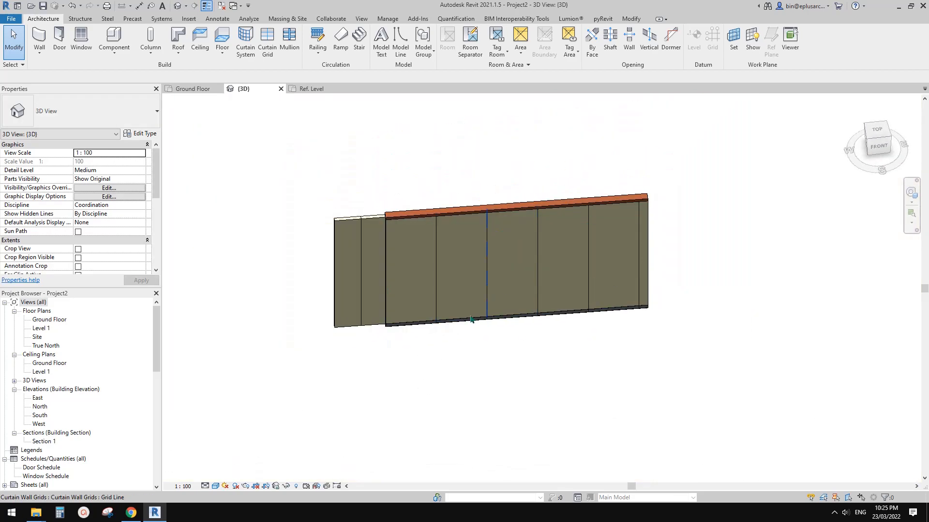
middle_click_drag(483, 347, 483, 346, "shift")
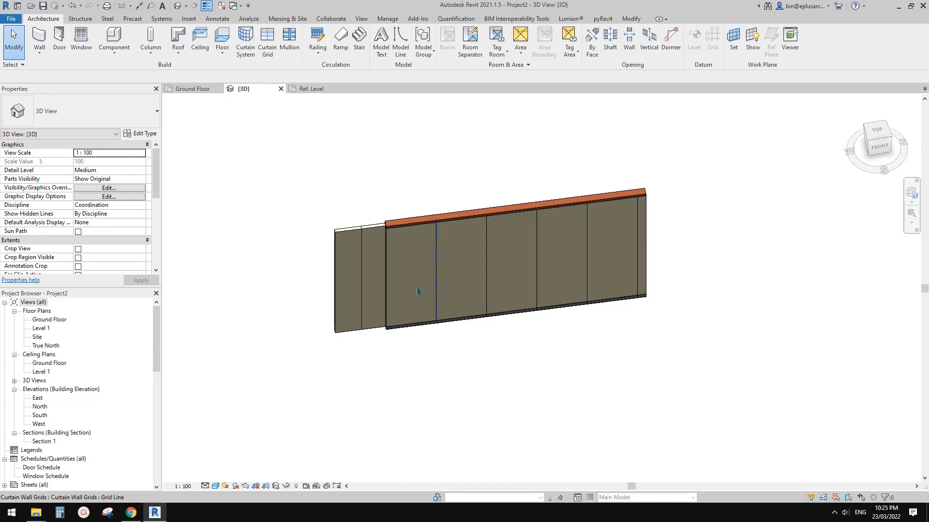
middle_click_drag(417, 290, 415, 314, "shift")
left_click(406, 347)
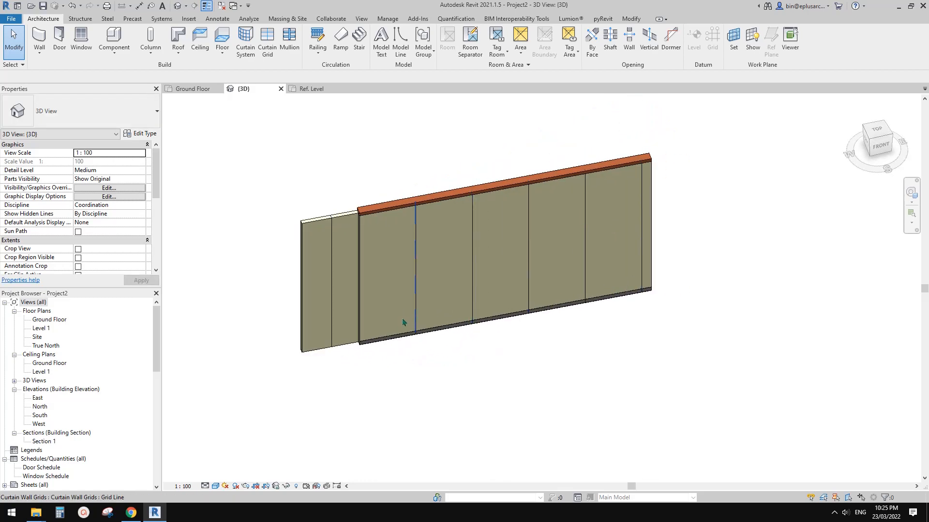
scroll(403, 323, "down", 2)
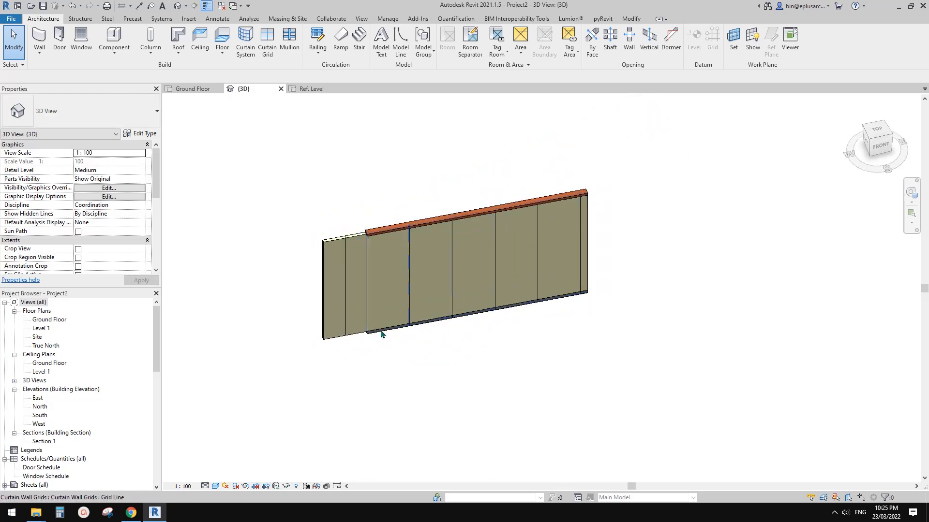
scroll(381, 334, "up", 3)
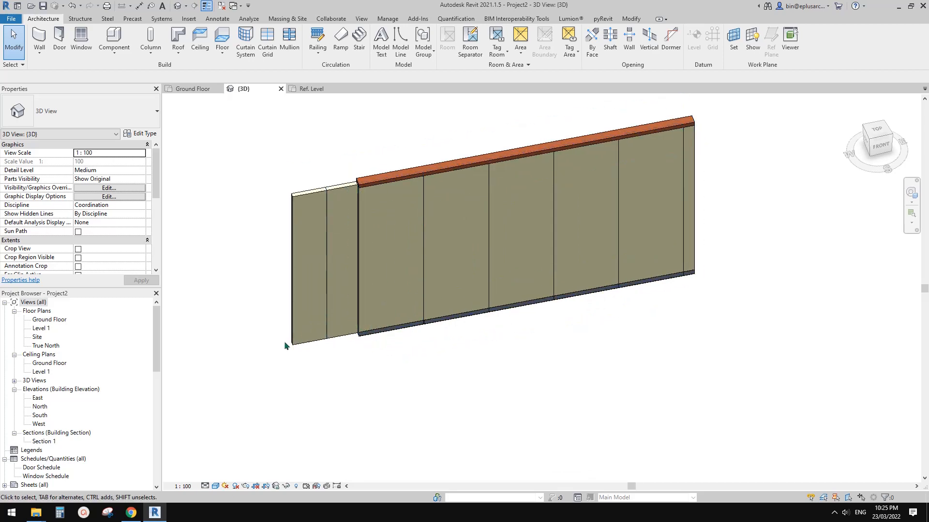
scroll(369, 335, "up", 1)
middle_click_drag(313, 321, 342, 332)
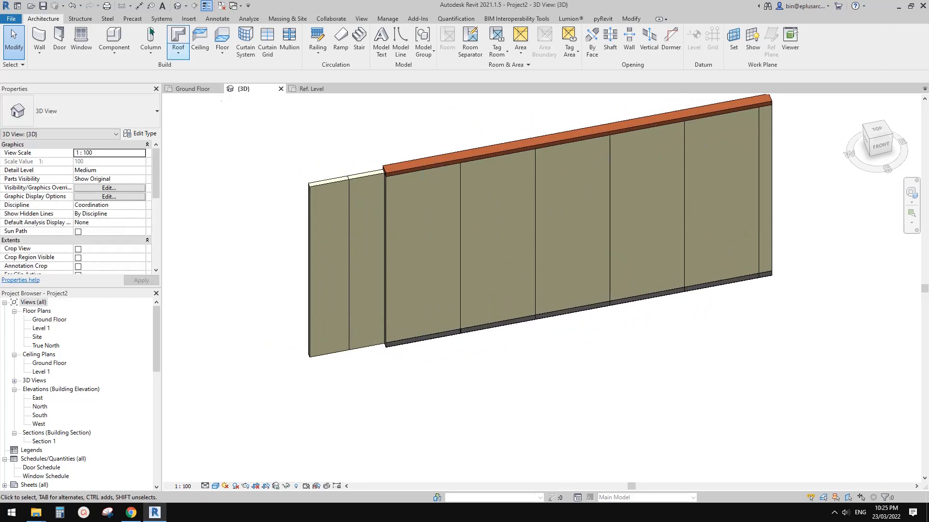
Step: Place a horizontal Cornice wall sweep on the front of the first full-width panel, about 560 mm above Ground Floor
left_click(39, 52)
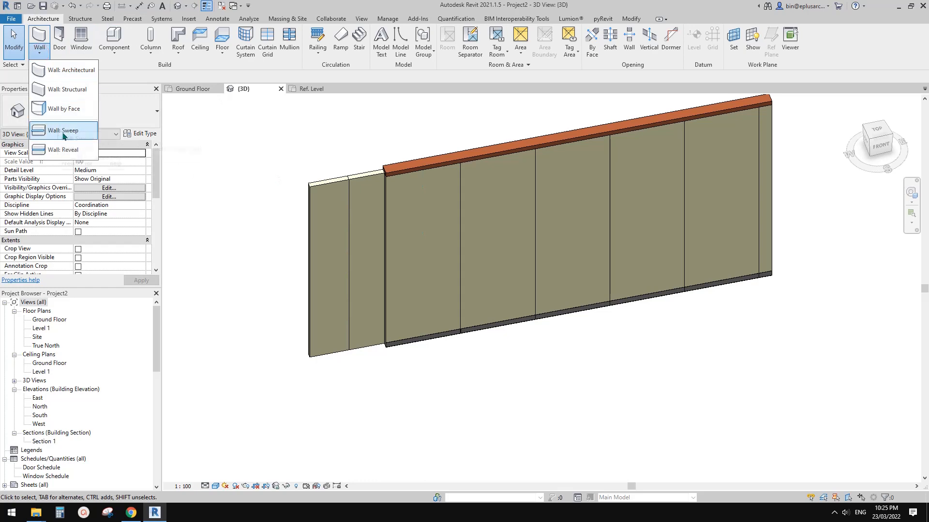
left_click(65, 130)
middle_click_drag(368, 291, 394, 300, "shift")
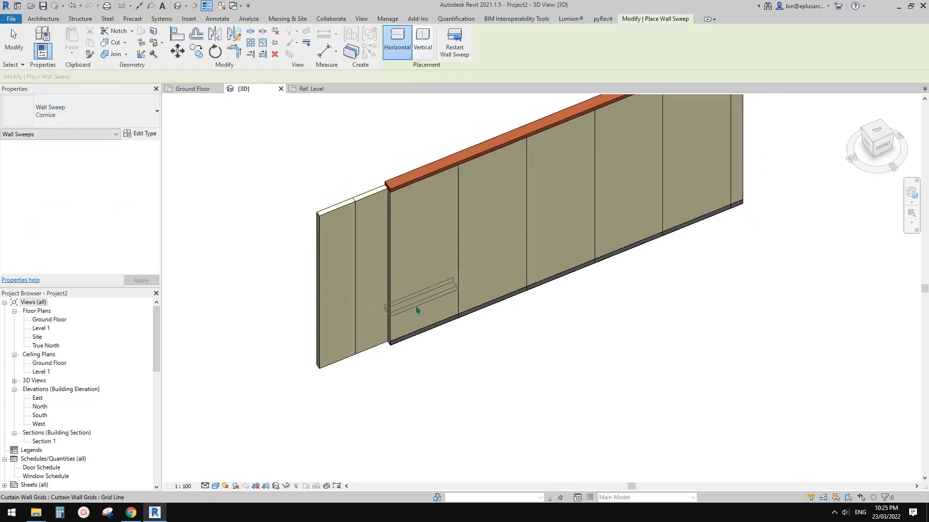
left_click(435, 304)
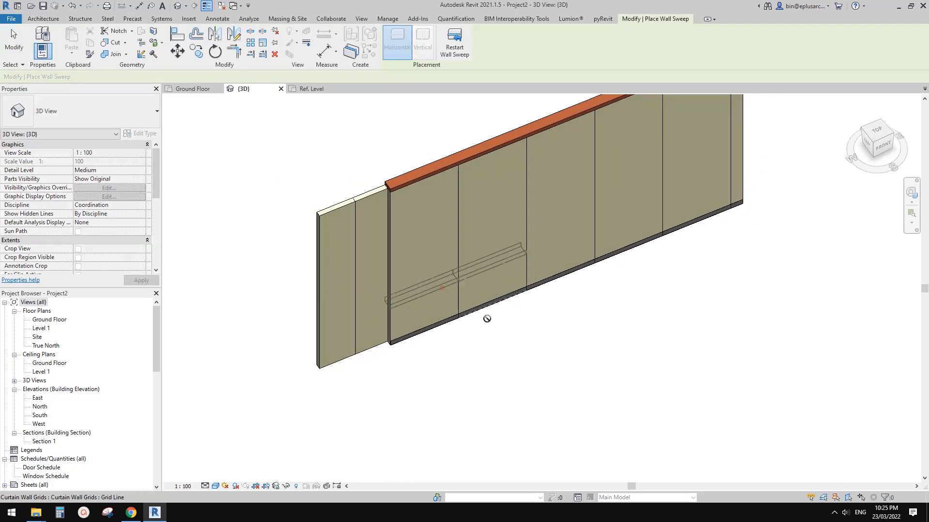
key("Escape")
Step: Stretch both ends of the placed Cornice sweep past the two ends of the wall, to about 5780 mm overall
left_click(436, 290)
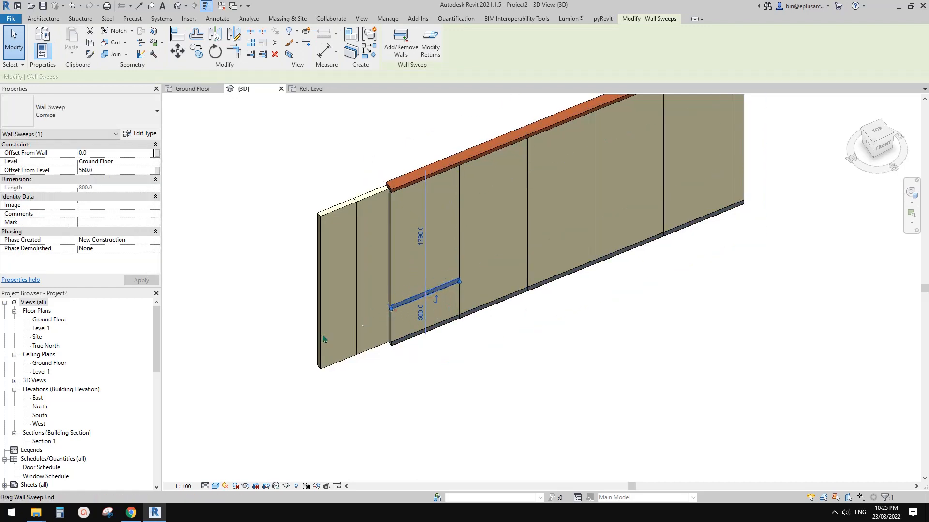
left_click_drag(323, 338, 285, 350)
left_click_drag(756, 183, 777, 155)
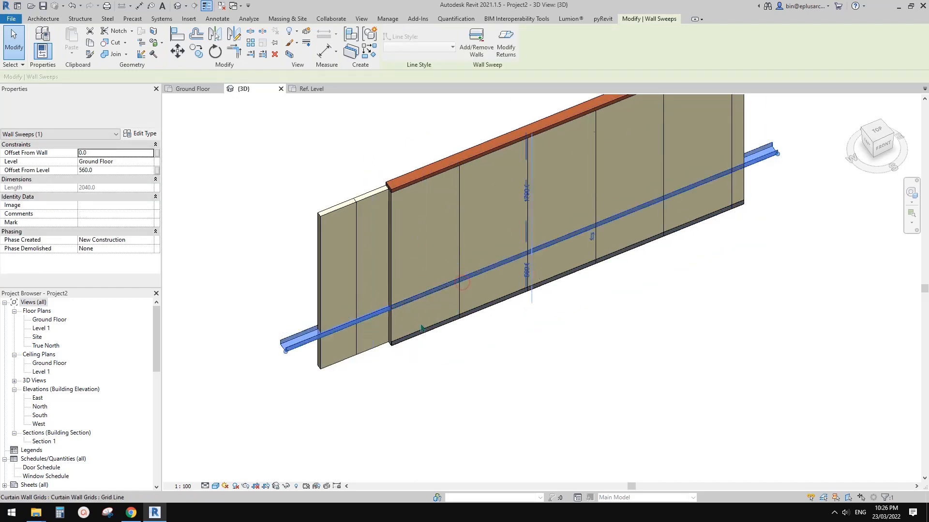
Step: Set the Cornice sweep's distance from the wall base to 0 and clear the selection
left_click(527, 273)
type("0")
key("Return")
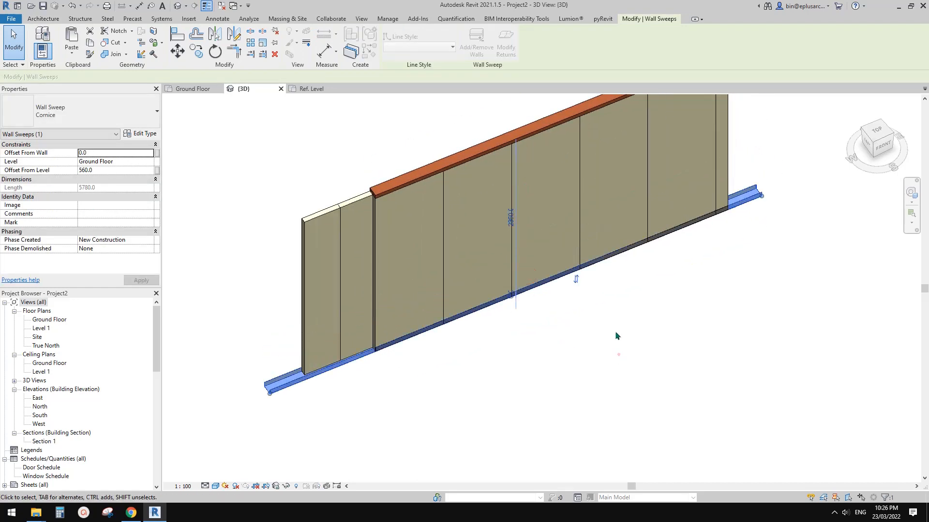
key("Escape")
middle_click_drag(758, 214, 472, 305, "shift")
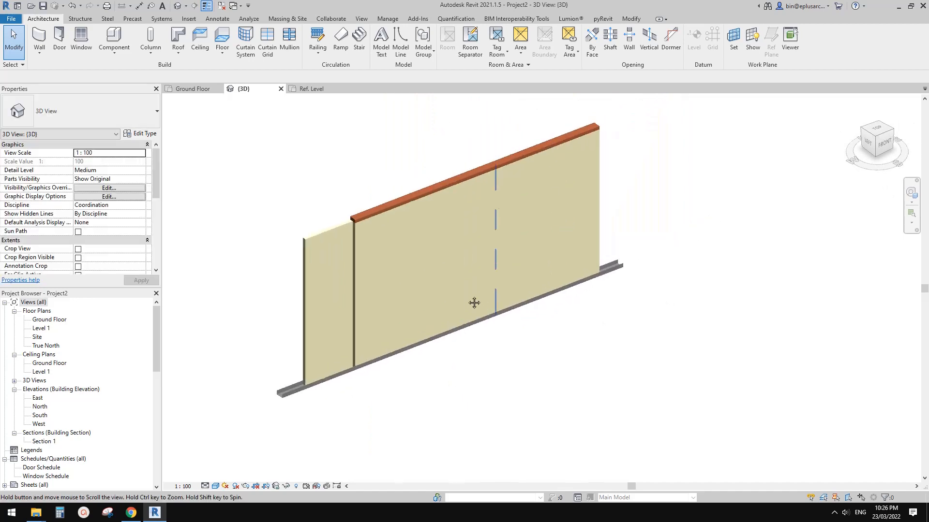
Step: Inspect the lowered sweep along the wall up close and check the selection of a middle 58mm Panel
scroll(483, 296, "up", 2)
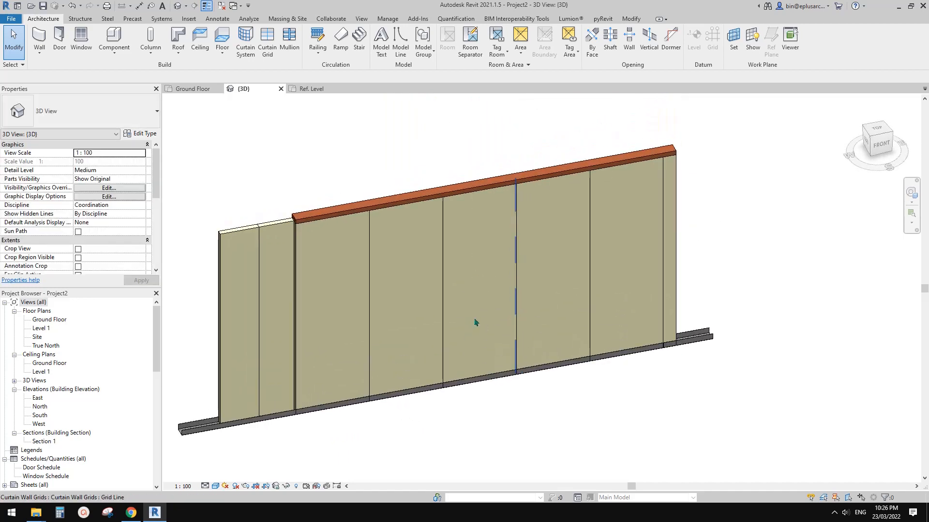
scroll(479, 315, "up", 3)
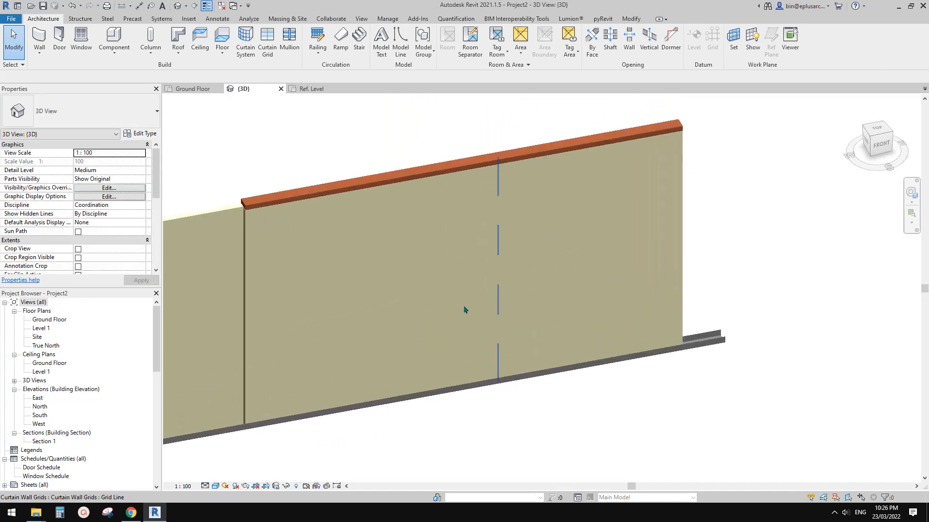
left_click(466, 308)
left_click(471, 316)
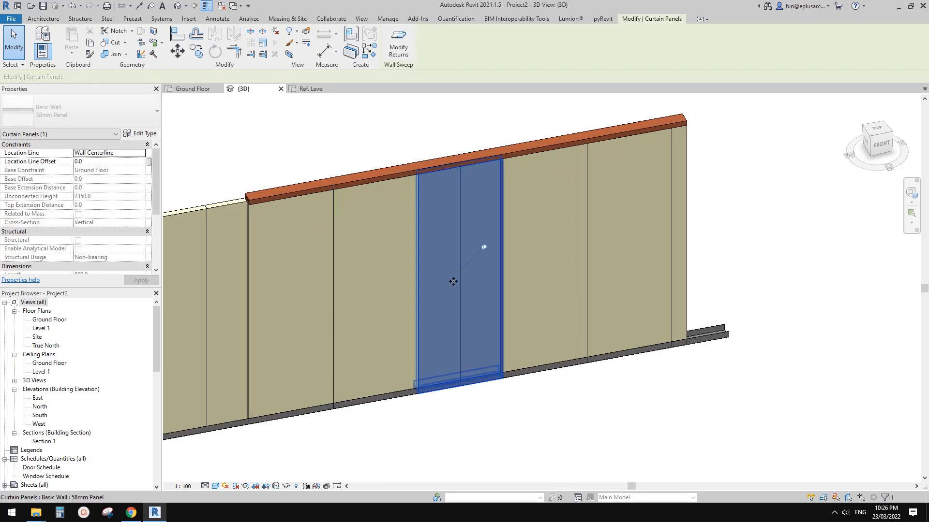
middle_click_drag(487, 312, 459, 300)
key("Escape")
Step: Place an M_Single-Flush 0813 x 2134mm door in a middle panel of the wall
key("d")
key("r")
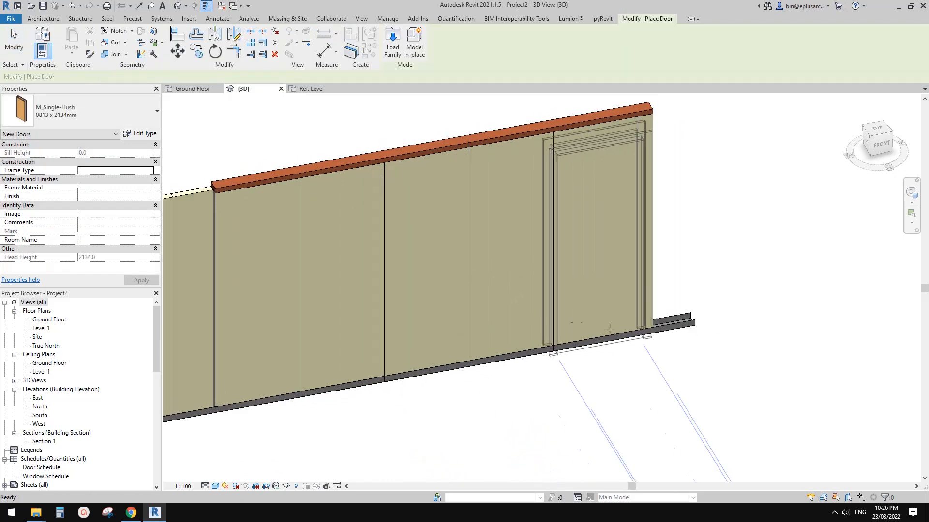
key("Escape")
key("d")
key("r")
middle_click_drag(443, 274, 436, 285)
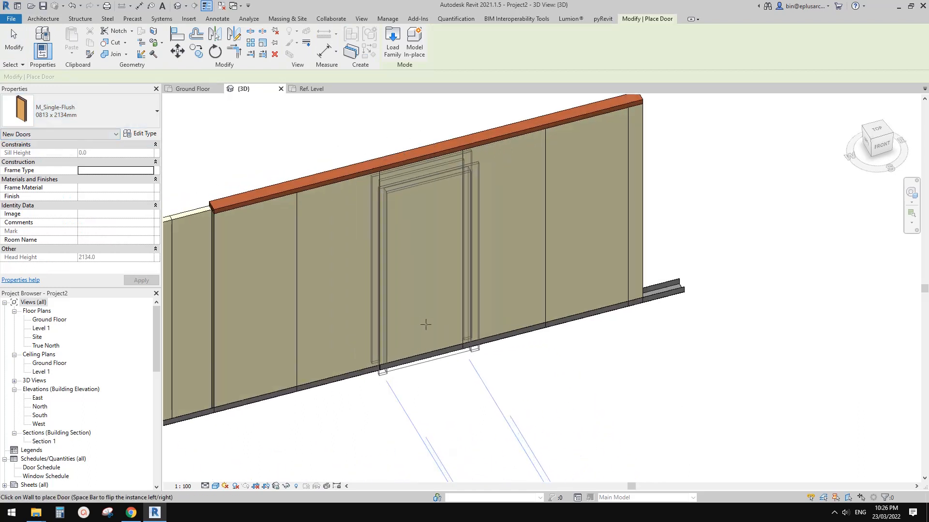
left_click(498, 319)
key("Escape")
key("Escape")
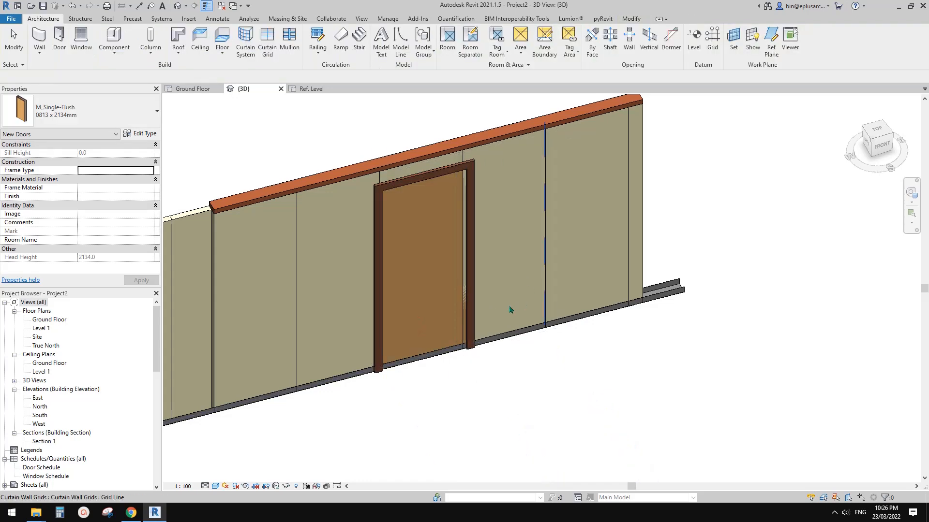
Step: Shift the door along the wall so it straddles a panel joint, 400 mm from the preceding grid line
middle_click_drag(508, 311, 512, 311, "shift")
left_click_drag(487, 295, 524, 287)
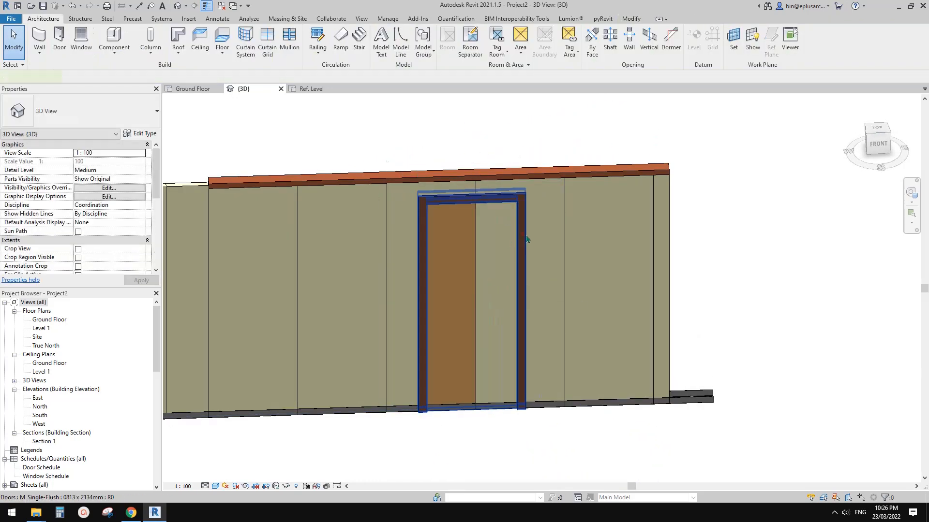
mouse_move(528, 240)
left_mouse_down()
mouse_move(537, 241)
mouse_move(518, 250)
left_mouse_up()
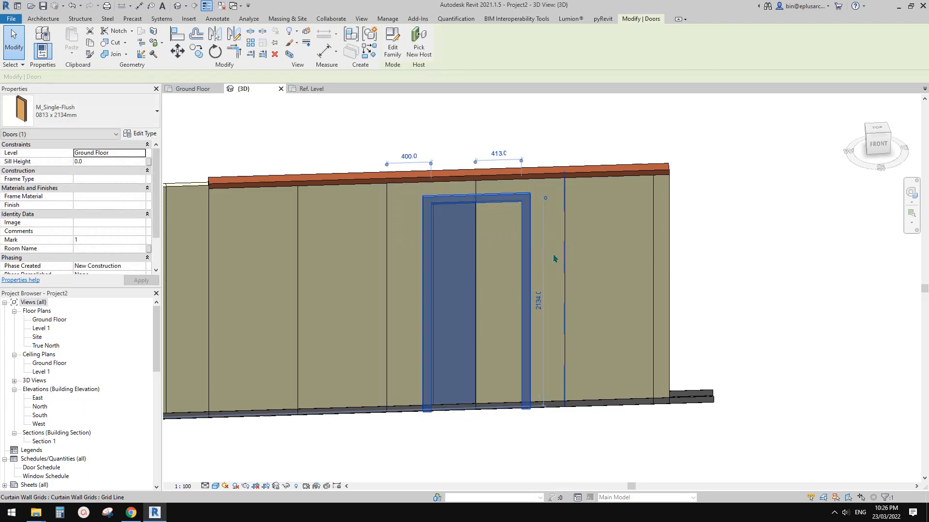
Step: Examine how the shifted door cuts the two adjoining panels and the base sweep, reselecting the door for reference
key("Escape")
middle_click_drag(556, 273, 472, 280, "shift")
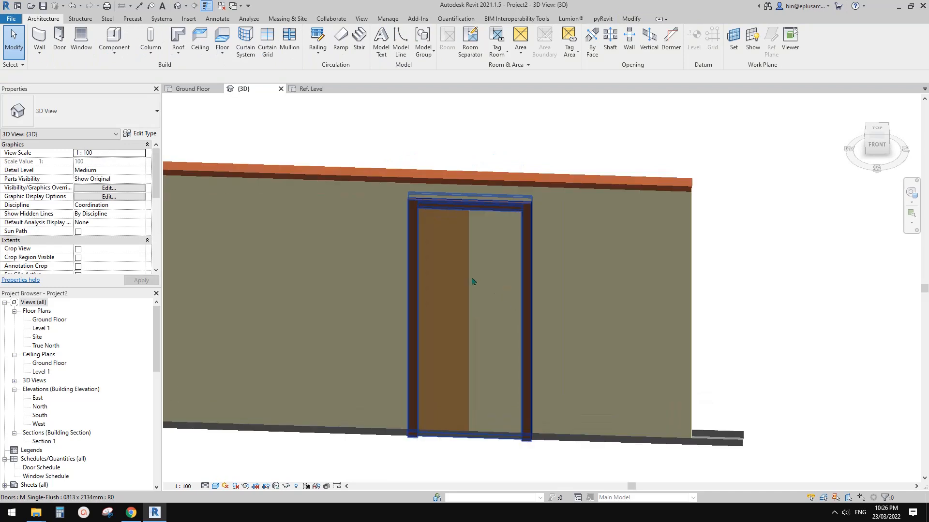
left_click(527, 241)
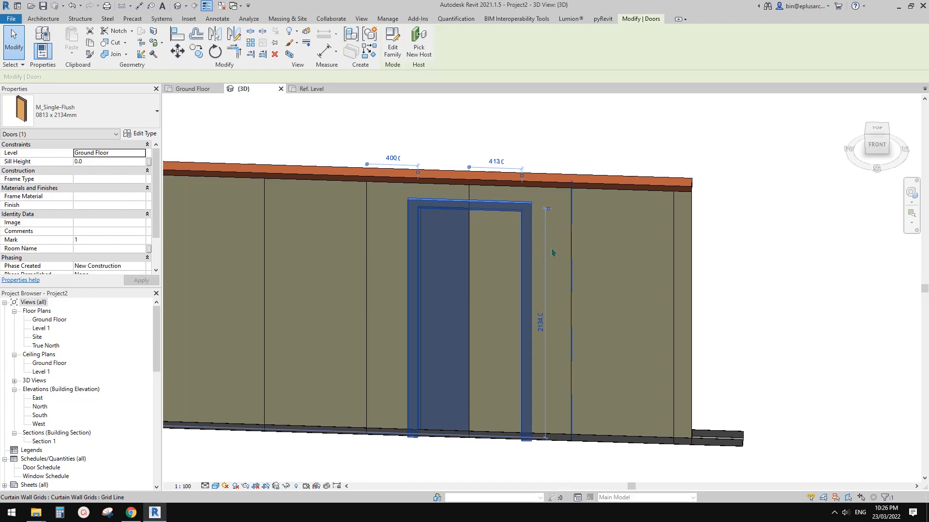
scroll(545, 260, "down", 1)
key("Escape")
middle_click_drag(539, 238, 554, 274, "shift")
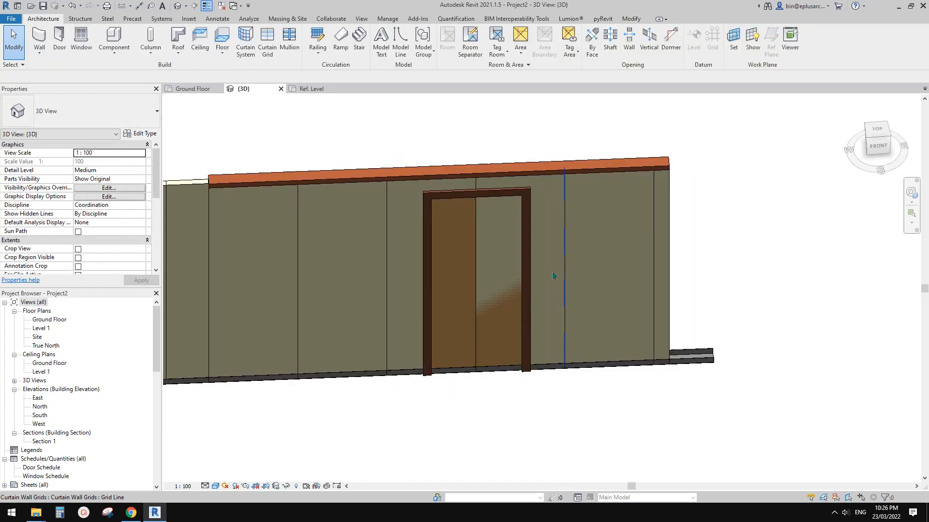
scroll(554, 275, "up", 1)
Step: Join the geometry of the two 58mm Panels behind the door so the opening cuts both
left_click(437, 241)
left_click(634, 20)
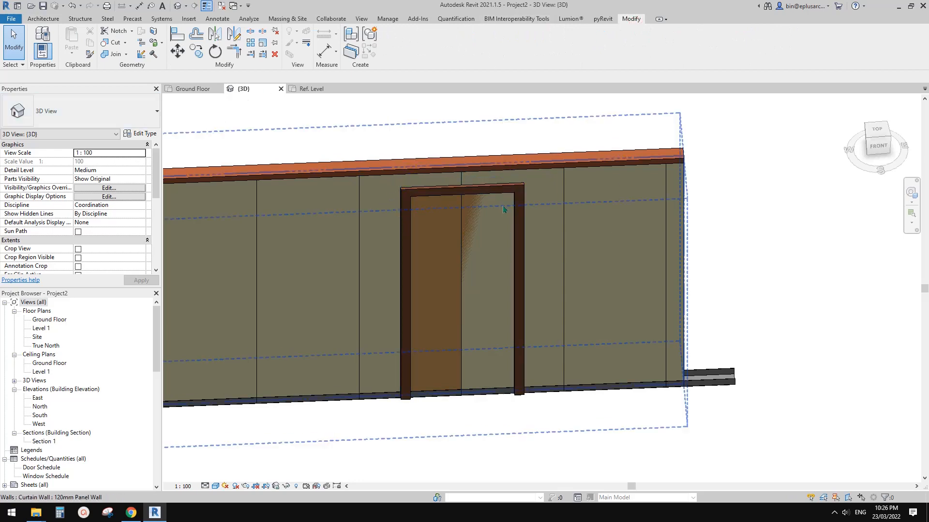
left_click(115, 55)
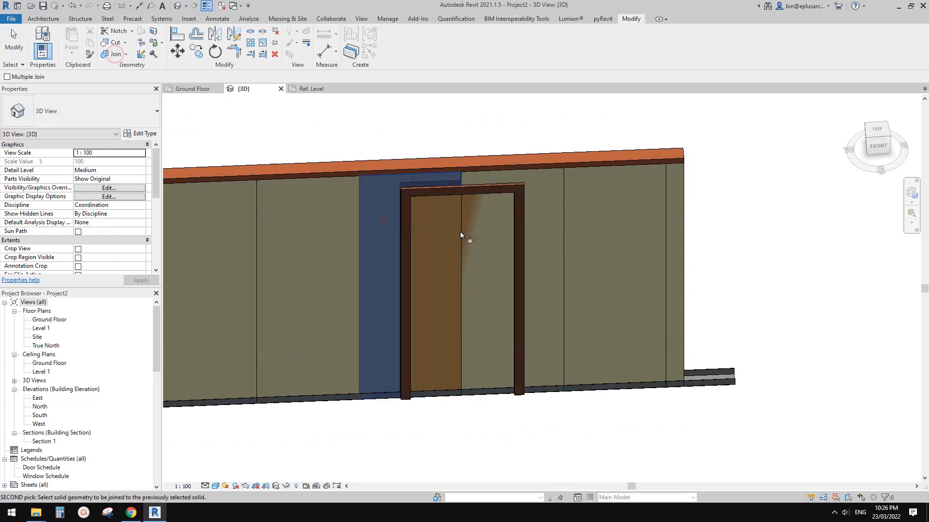
key("Escape")
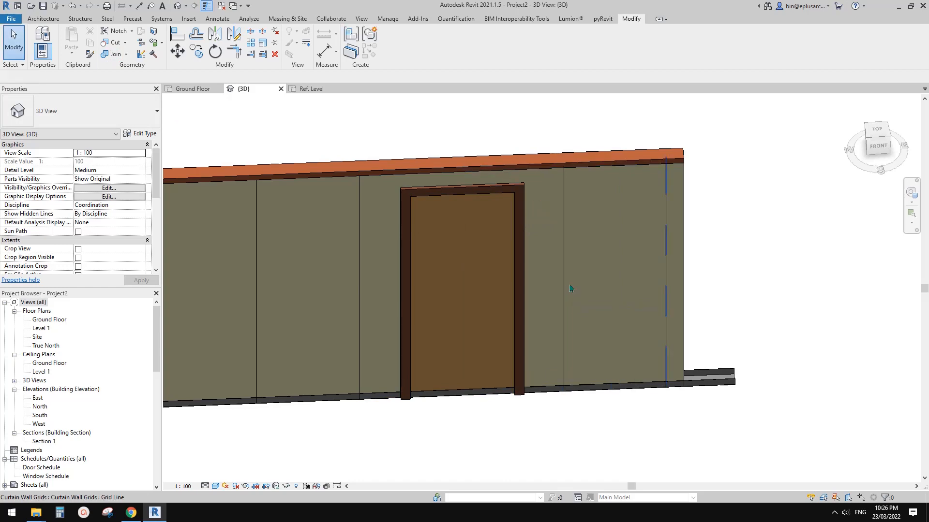
Step: Rejoin the geometry of the two front 58mm Panels that meet at the joint crossed by the door
middle_click_drag(572, 288, 552, 211, "shift")
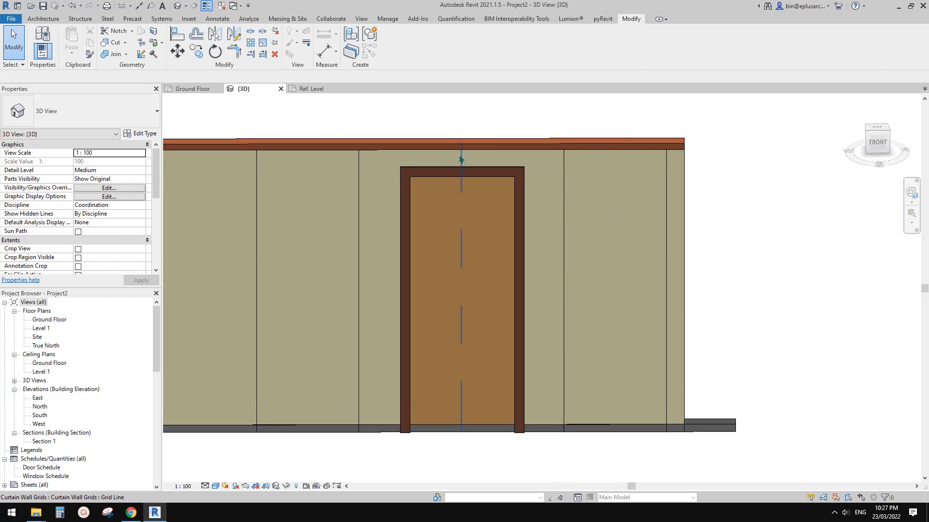
middle_click_drag(460, 159, 488, 184, "shift")
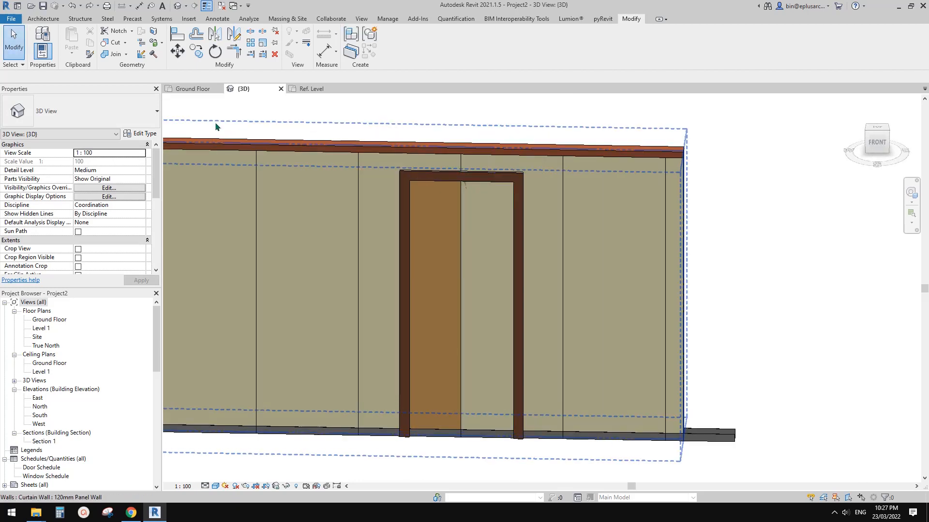
left_click(118, 56)
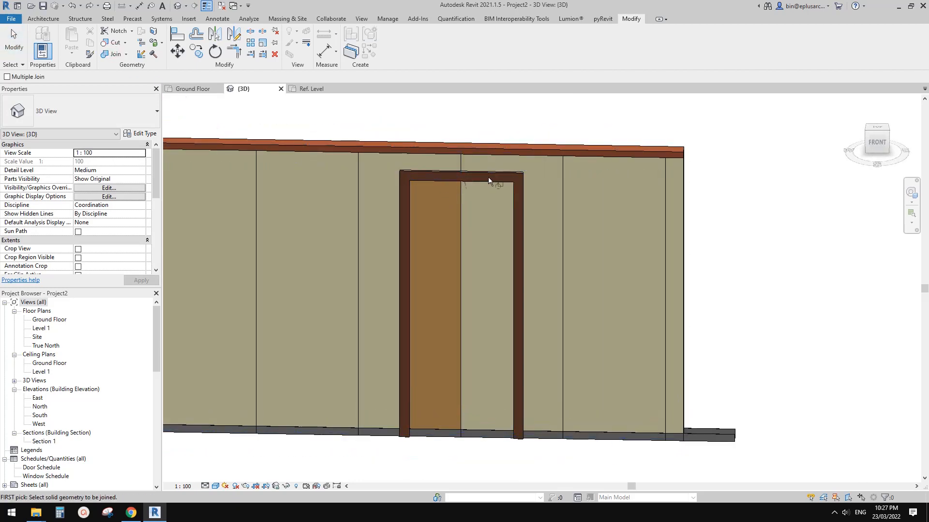
middle_click_drag(494, 202, 528, 217, "shift")
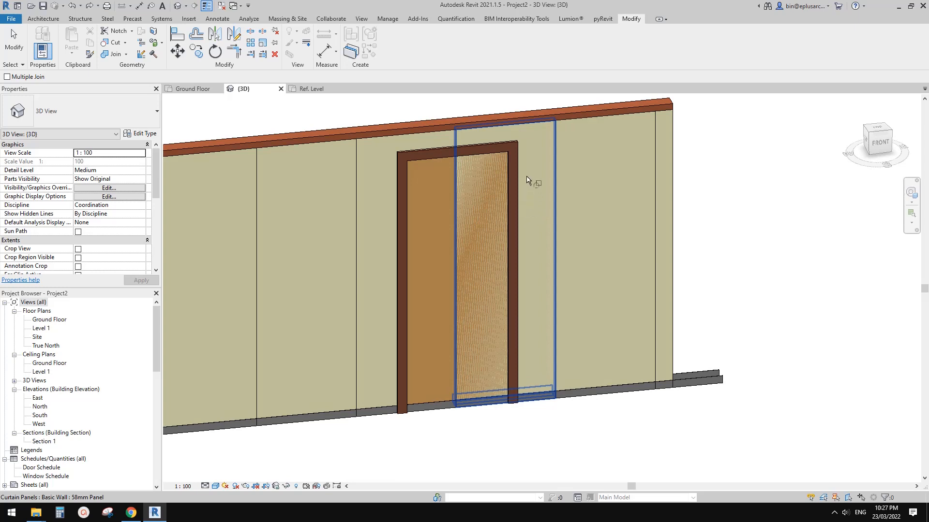
Step: Try to cut the front 58mm Panel beside the joint with the door using Cut Geometry
left_click(116, 43)
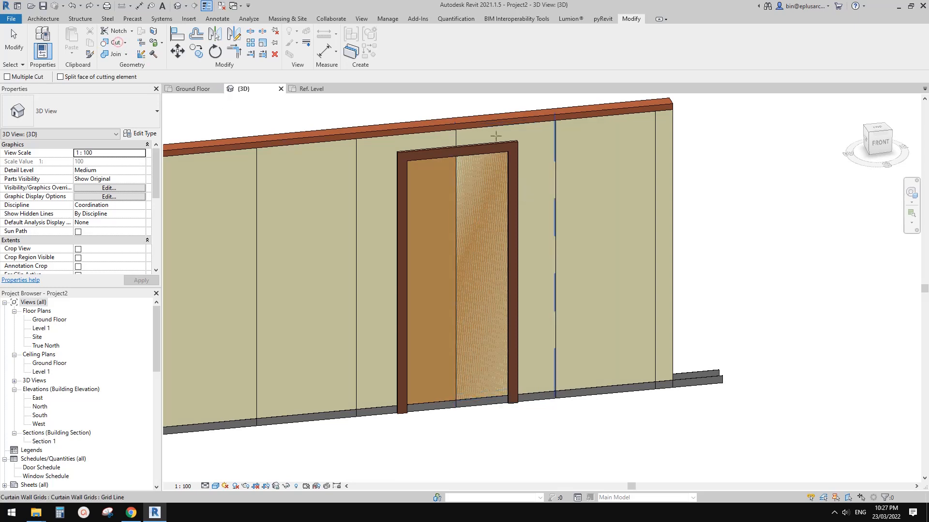
left_click(477, 153)
left_click(510, 134)
middle_click_drag(516, 201, 479, 222, "shift")
scroll(475, 232, "down", 1)
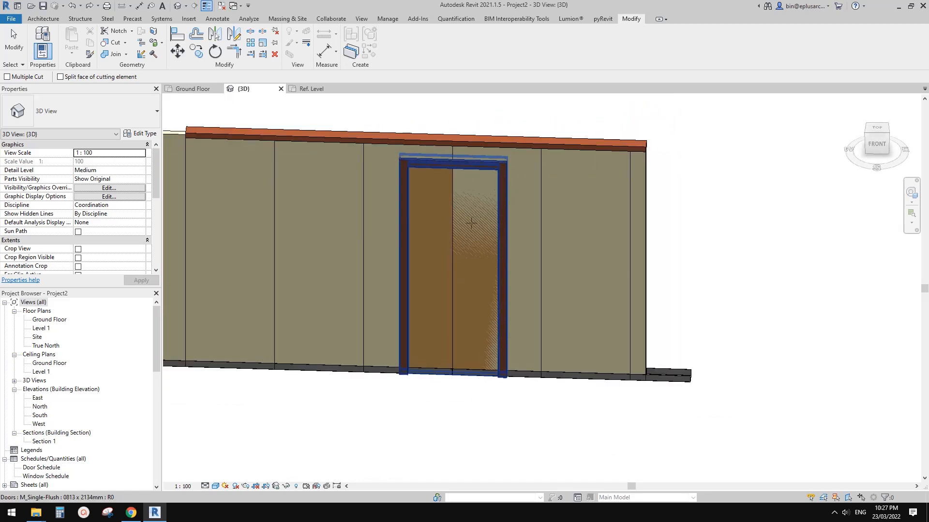
key("Escape")
Step: Join the geometry of the 58mm Panel no sweep on the wall's back side with the front 58mm Panel at the door
left_click(471, 223)
middle_click_drag(472, 224, 425, 236, "shift")
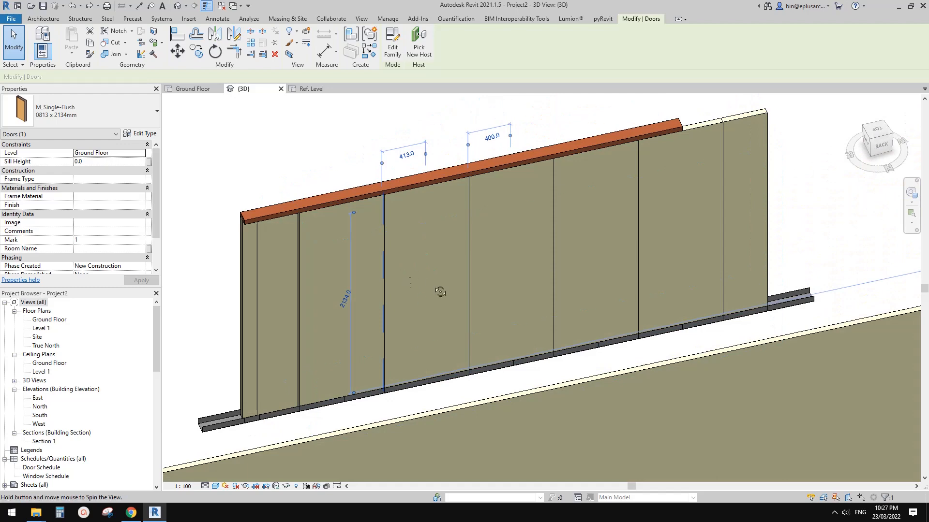
middle_click_drag(440, 292, 416, 295, "shift")
left_click(116, 54)
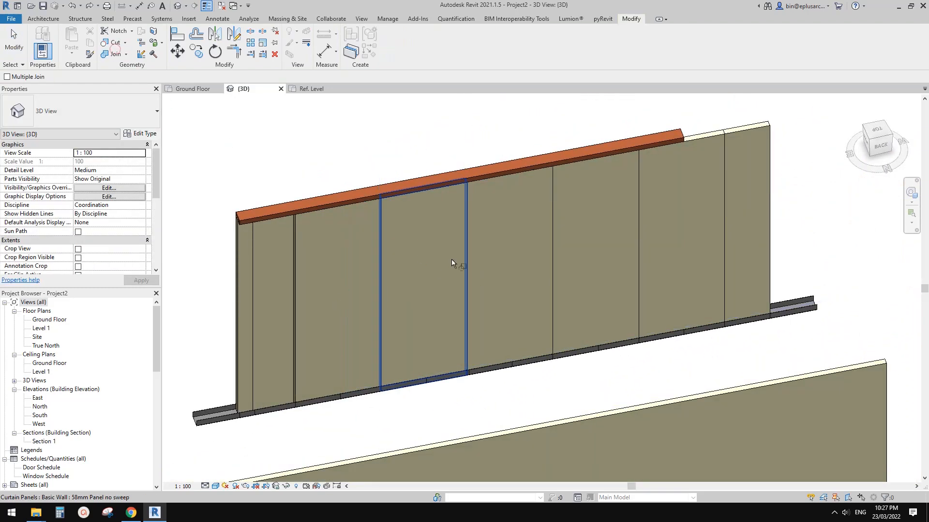
left_click(416, 249)
middle_click_drag(385, 240, 695, 235, "shift")
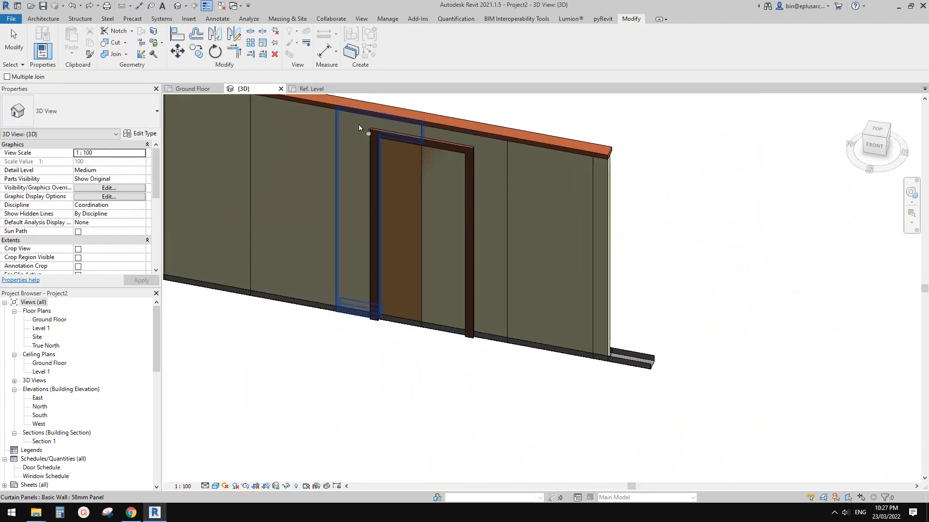
middle_click_drag(490, 161, 363, 244, "shift")
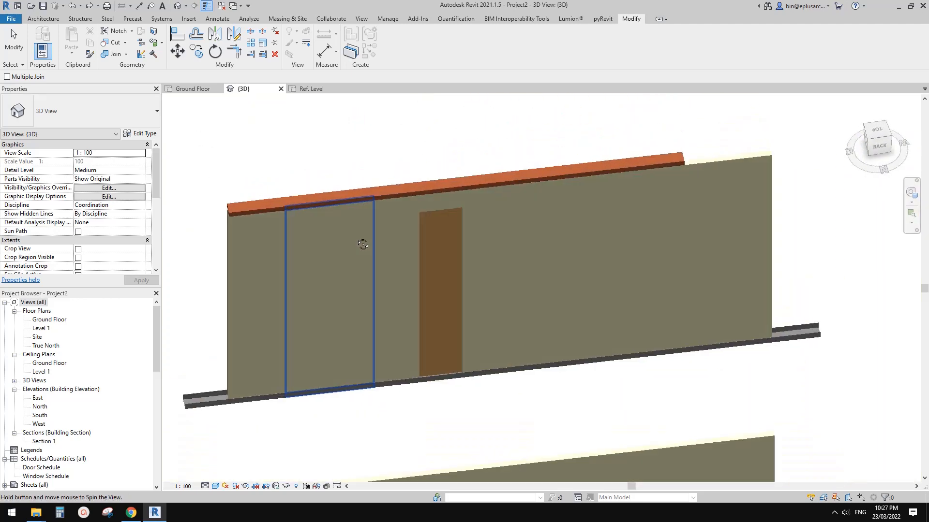
scroll(363, 245, "up", 3)
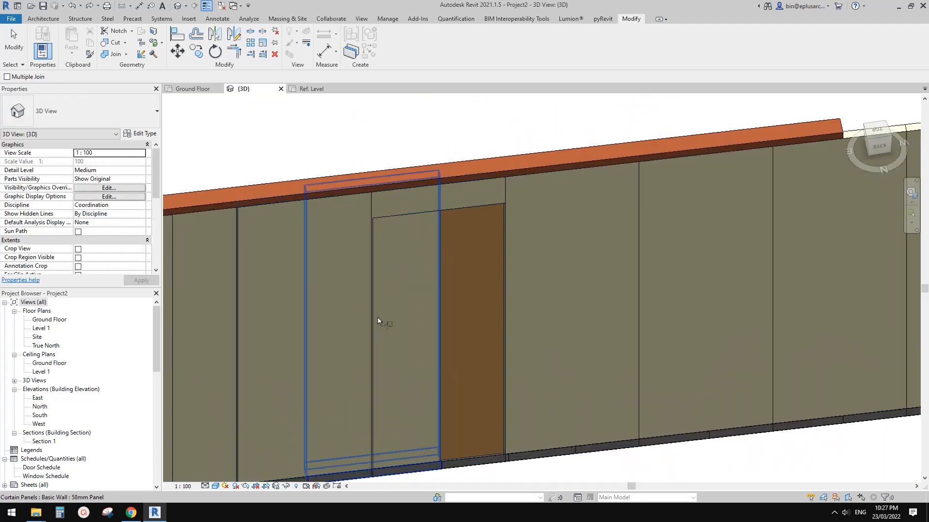
middle_click_drag(377, 317, 393, 233, "shift")
left_click(419, 288)
key("Escape")
key("Escape")
Step: Unjoin the geometry of the two front 58mm Panels that meet above the door
scroll(442, 224, "up", 1)
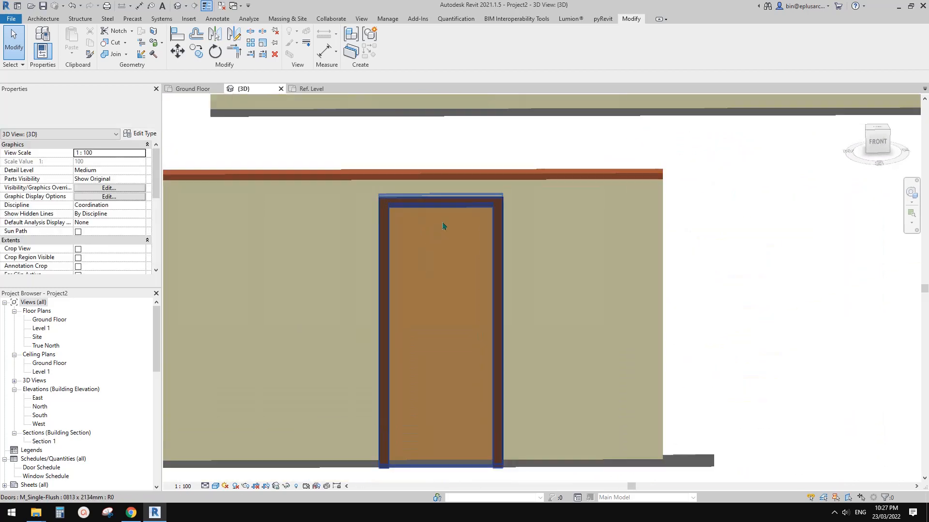
scroll(443, 226, "up", 1)
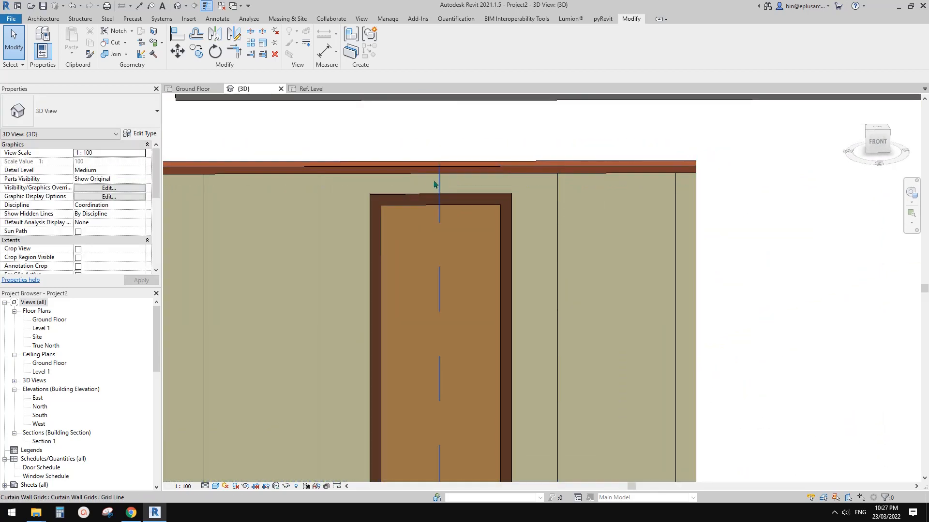
left_click(125, 54)
left_click(138, 87)
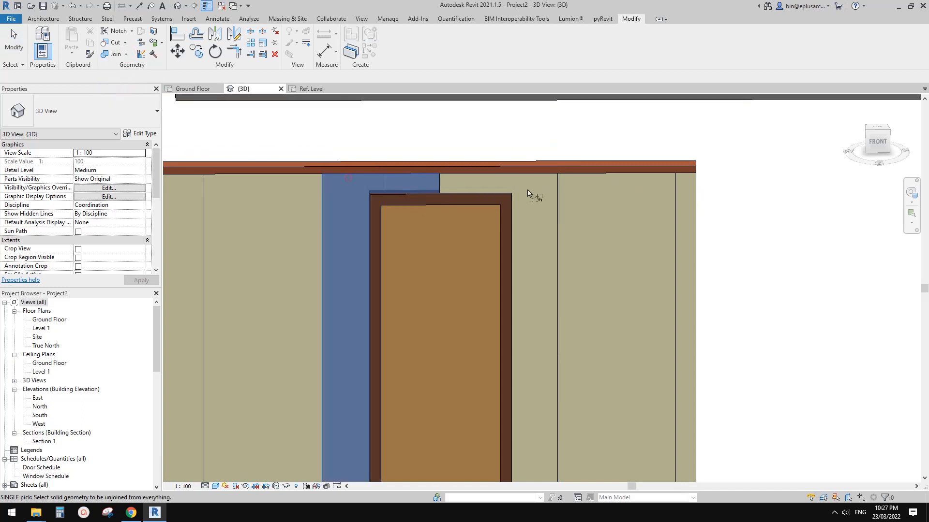
key("Escape")
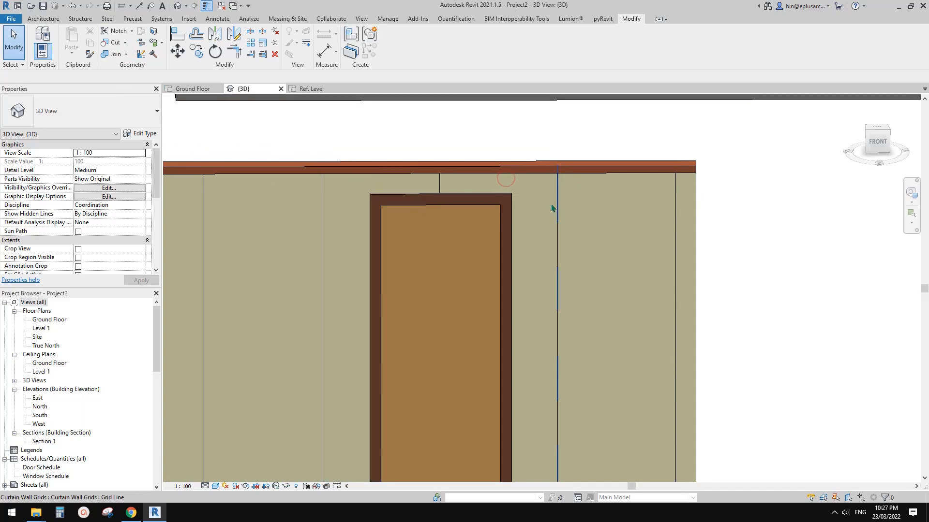
Step: Join the back 58mm Panel no sweep behind the door to the front panels again so the opening cuts through
middle_click_drag(629, 208, 150, 54, "shift")
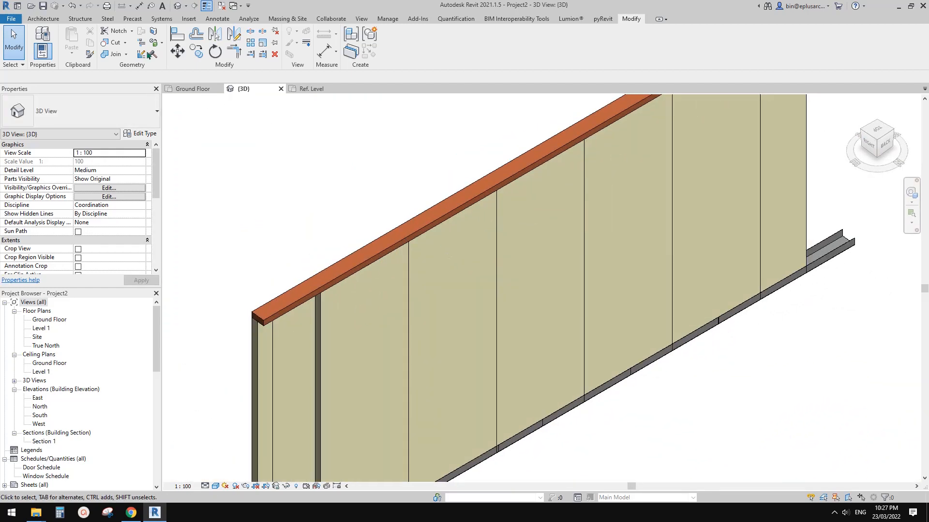
left_click(113, 54)
middle_click_drag(605, 217, 472, 274, "shift")
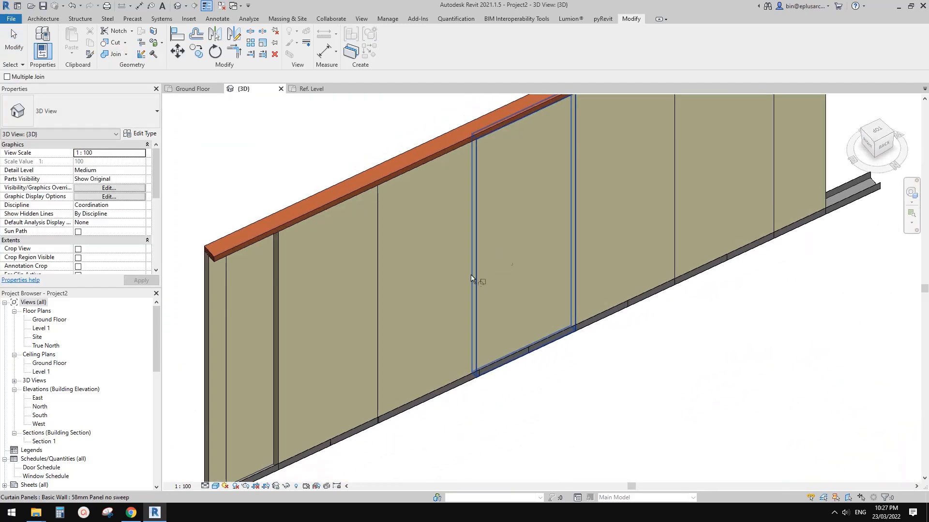
left_click(419, 323)
middle_click_drag(420, 324, 375, 215, "shift")
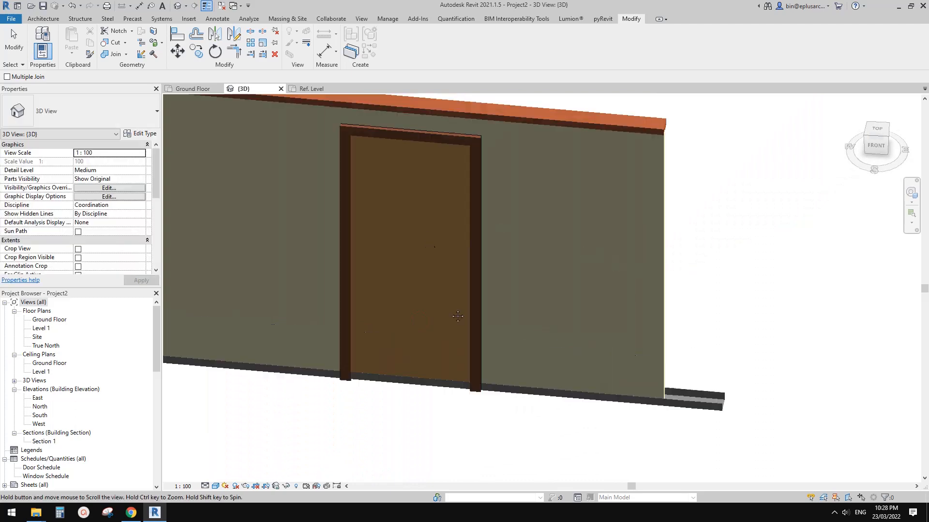
key("Escape")
key("Escape")
Step: Place a second M_Single-Flush 0813 x 2134mm door, similar to the existing one, across another joint between the front panels
middle_click_drag(427, 256, 681, 274, "shift")
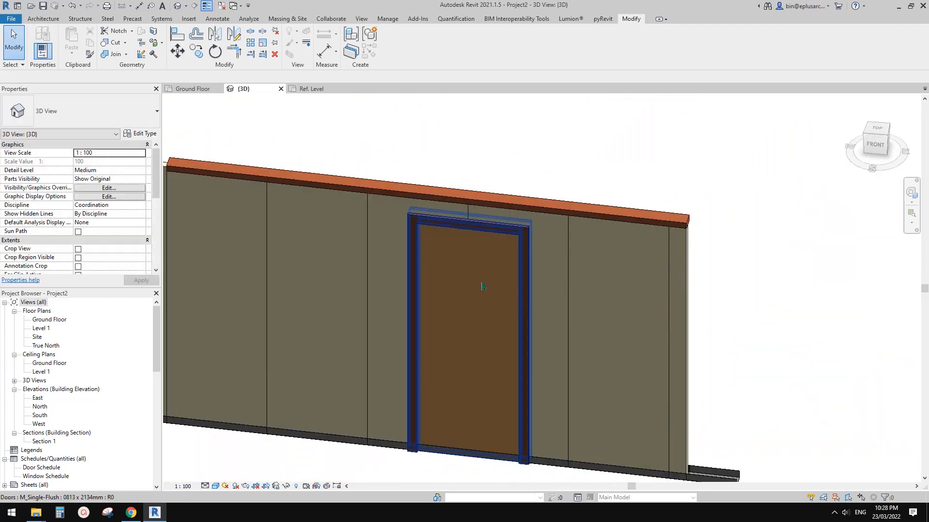
middle_click_drag(481, 284, 555, 260, "shift")
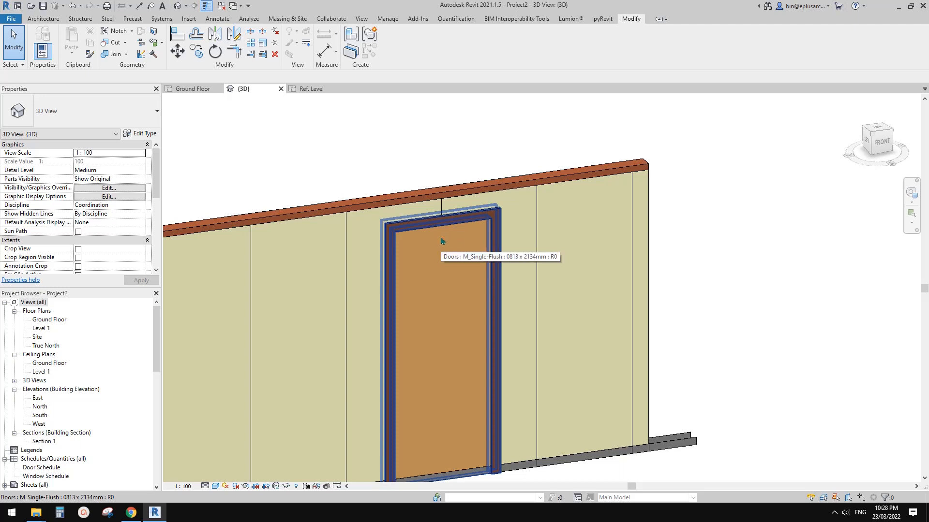
middle_click_drag(444, 243, 490, 197)
scroll(530, 248, "down", 3)
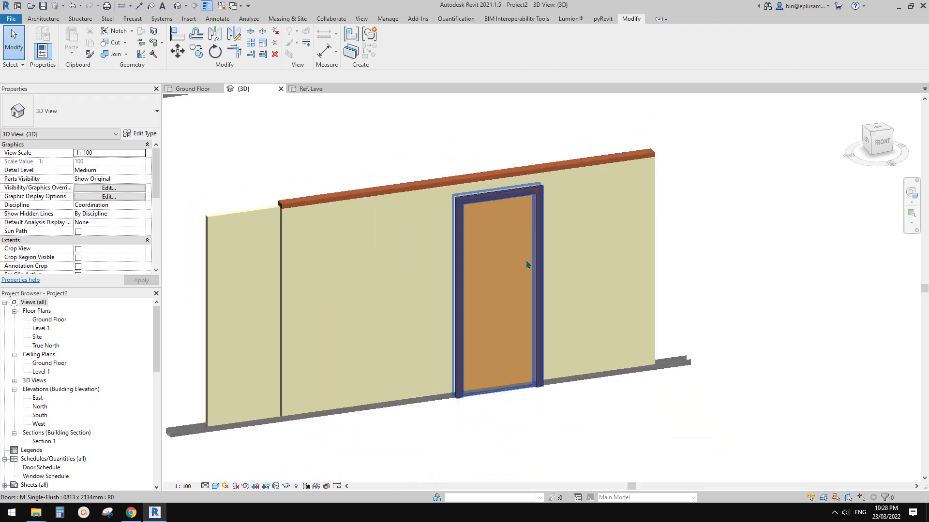
left_click(513, 278)
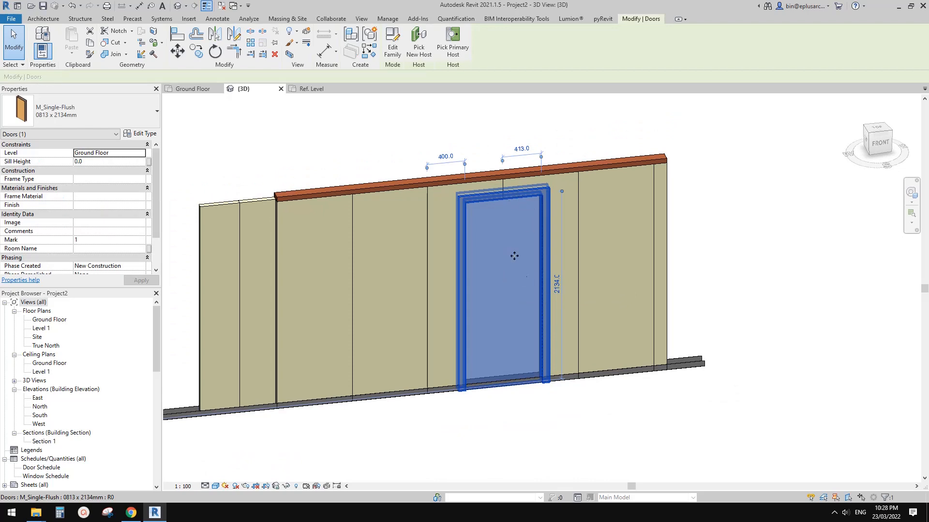
key("Escape")
left_click(491, 282)
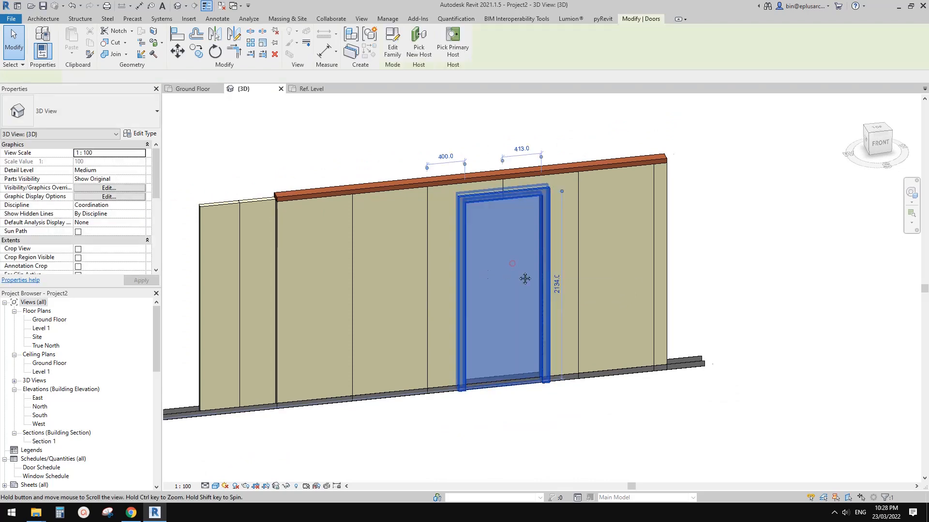
middle_click_drag(492, 282, 529, 276)
key("c")
key("s")
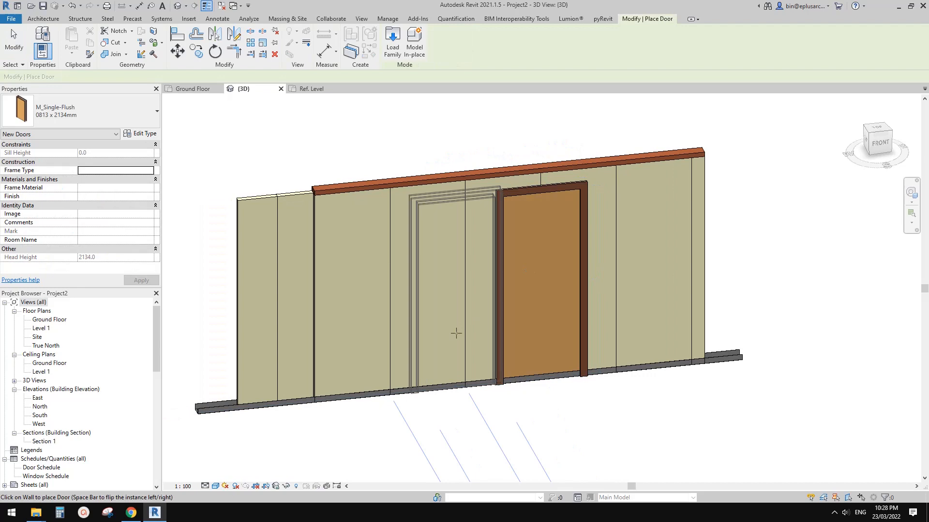
left_click(399, 339)
middle_click_drag(402, 339, 396, 361, "shift")
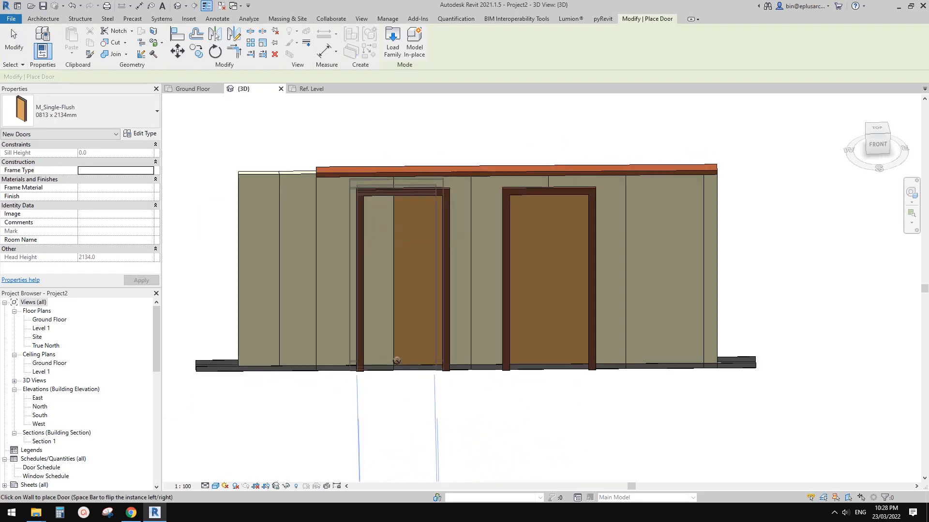
key("Escape")
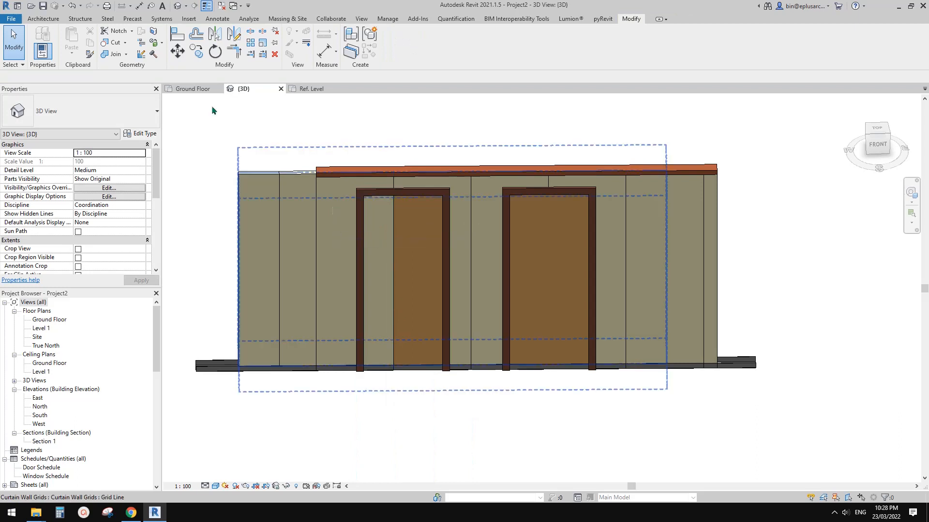
Step: Join the front 58mm Panel on the right side of the second door's joint with the panel on the wall's back side
left_click(115, 53)
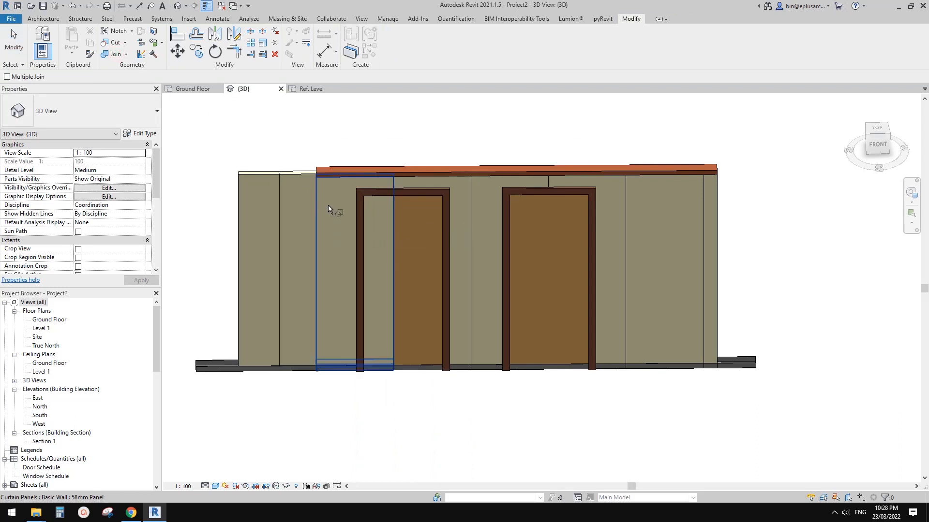
left_click(456, 198)
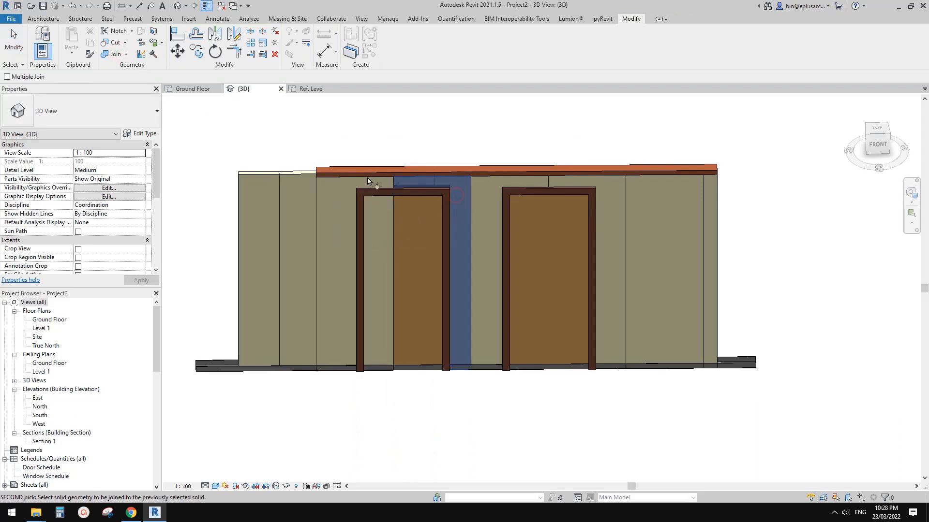
middle_click_drag(367, 177, 380, 205, "shift")
middle_click_drag(382, 171, 628, 239, "shift")
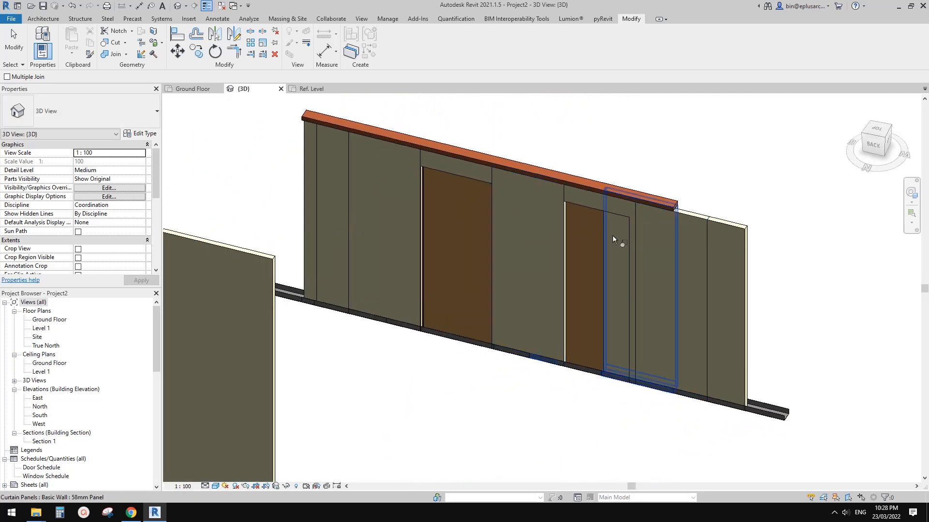
left_click(546, 213)
middle_click_drag(558, 219, 388, 194, "shift")
scroll(388, 191, "up", 2)
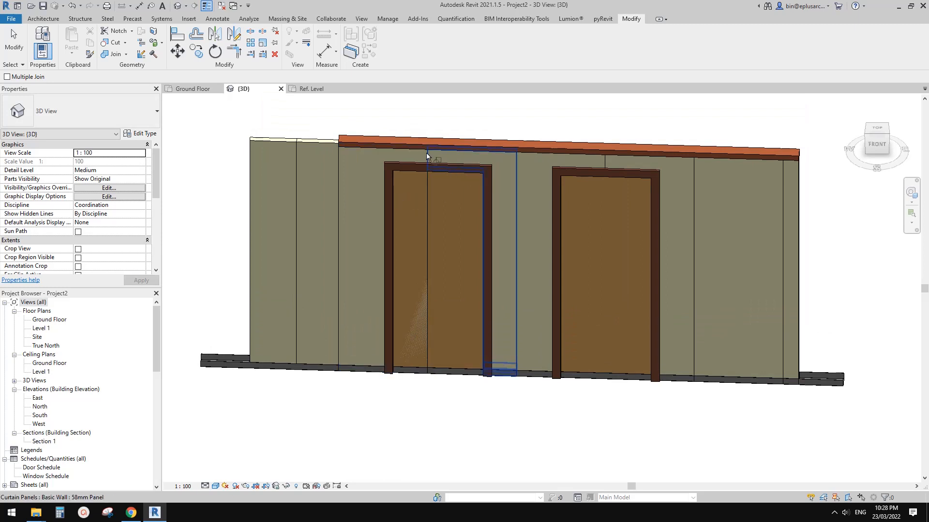
scroll(425, 153, "up", 1)
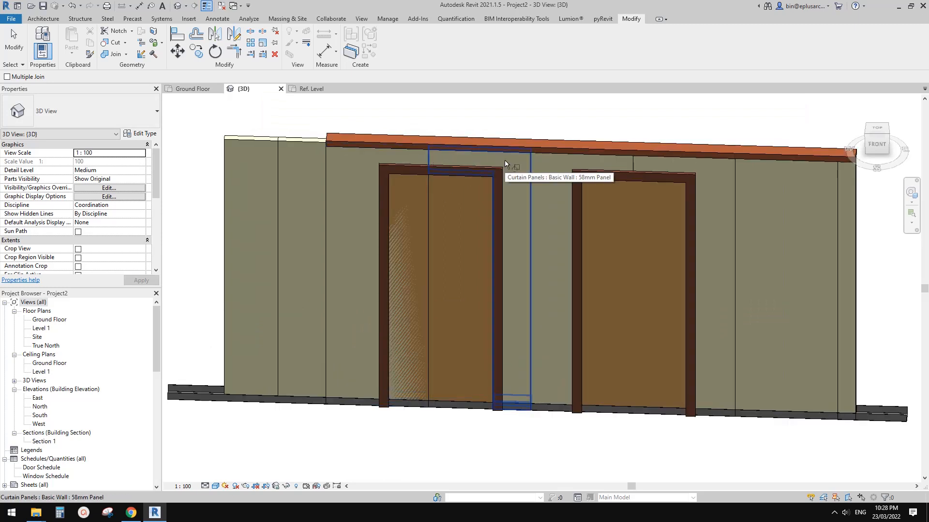
key("Escape")
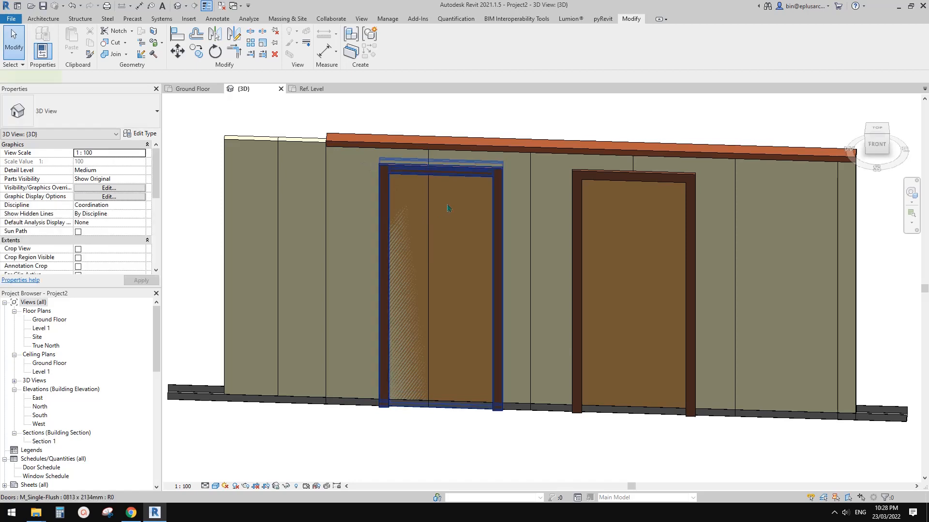
Step: Join the front 58mm Panel on the left side of the second door's joint so the opening cuts all adjoining panels
left_click(445, 204)
key("Escape")
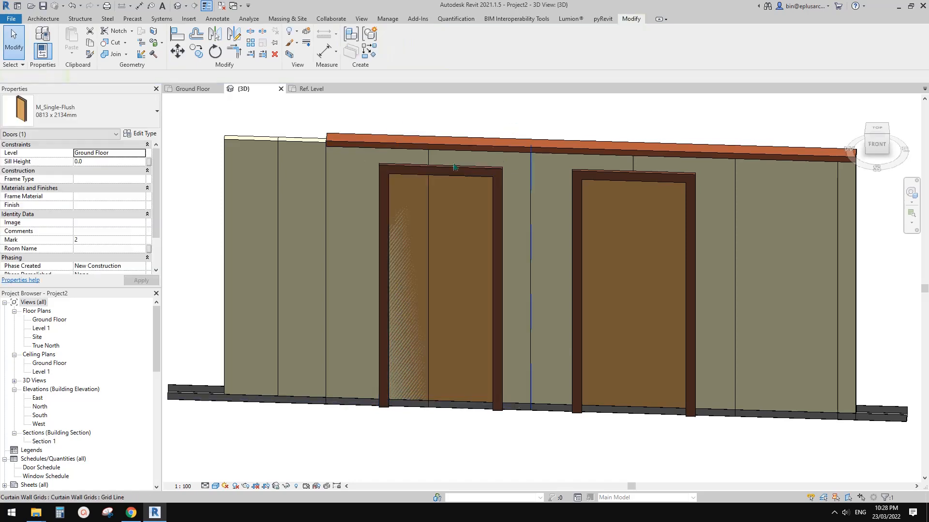
left_click(532, 246)
key("Delete")
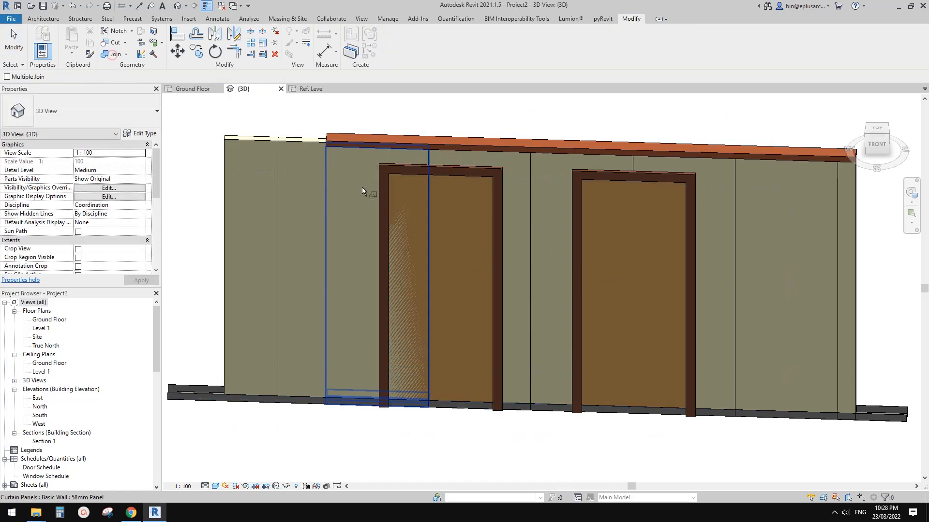
scroll(428, 164, "up", 1)
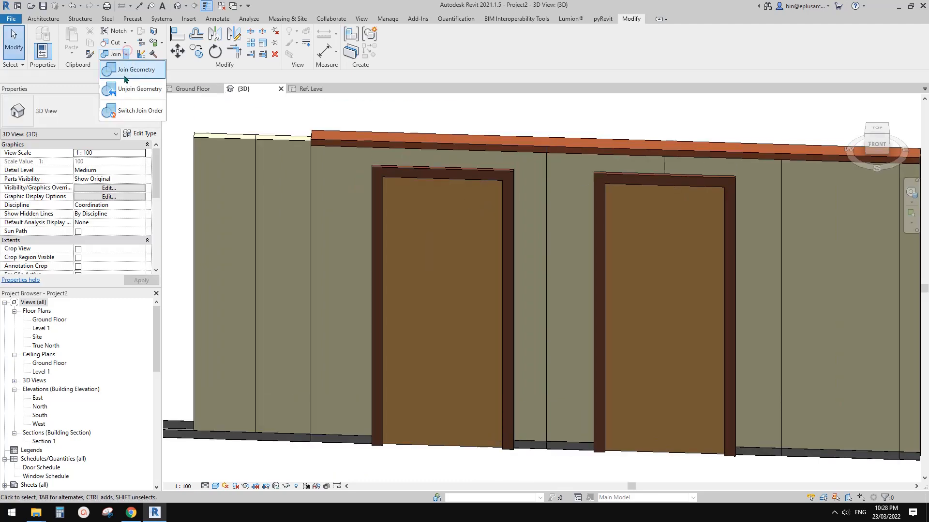
Step: Examine both M_Single-Flush doors and the panel joints around them from several angles
left_click(129, 88)
key("Escape")
scroll(421, 215, "down", 2)
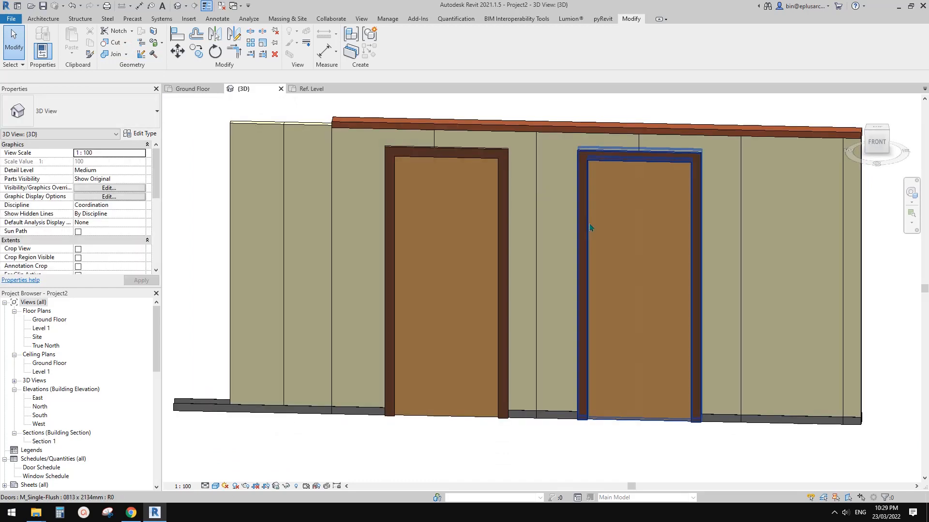
middle_click_drag(590, 228, 503, 208, "shift")
key("Tab")
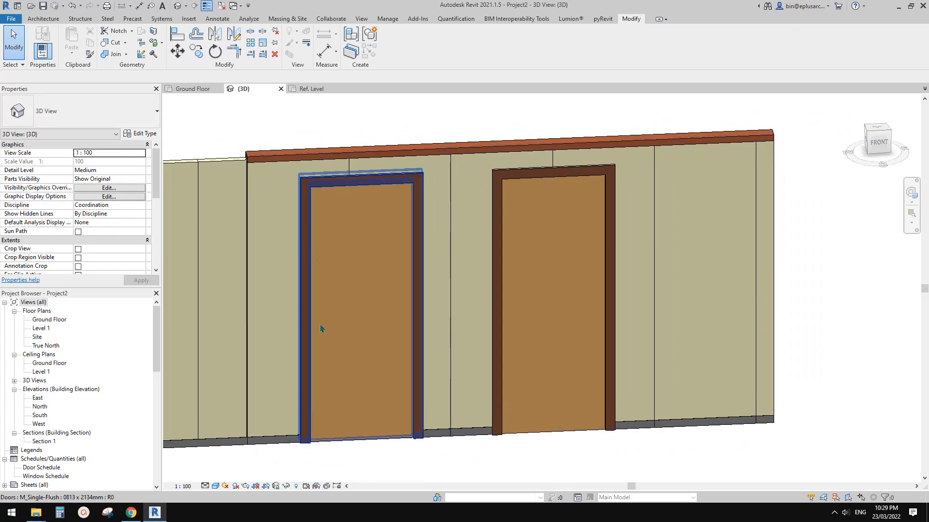
middle_click_drag(311, 244, 356, 289, "shift")
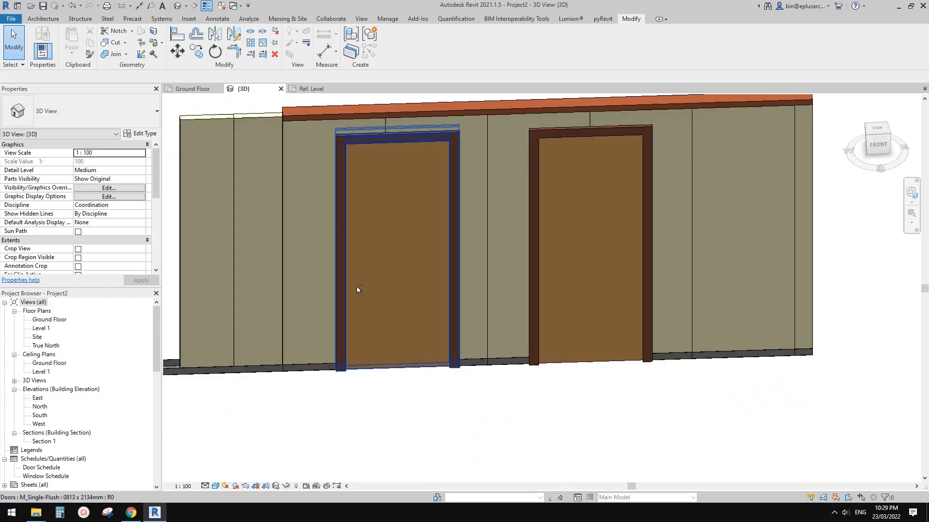
middle_click_drag(361, 193, 354, 190, "shift")
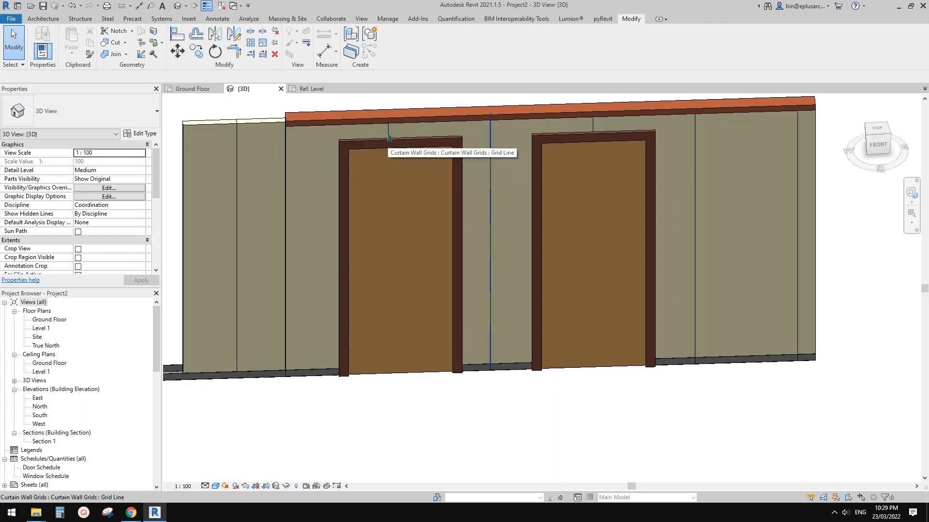
middle_click_drag(406, 164, 409, 167)
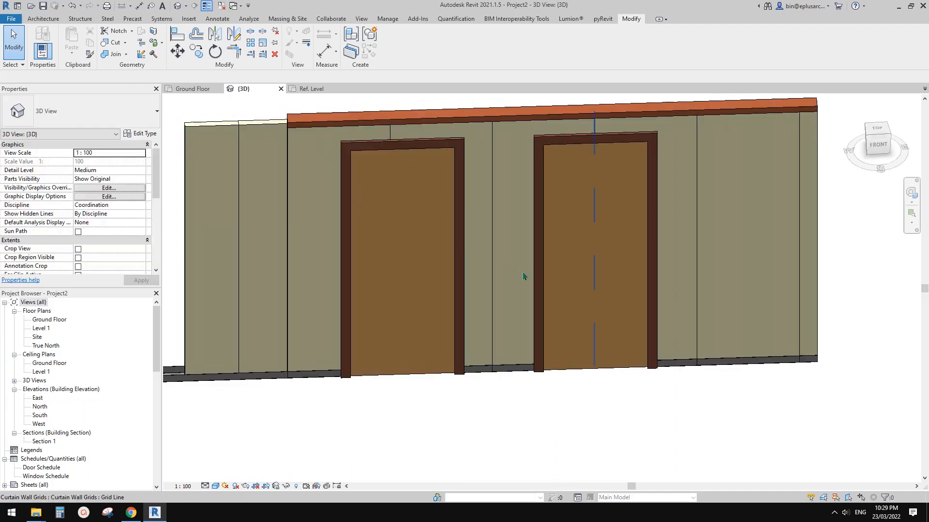
middle_click_drag(523, 276, 446, 168, "shift")
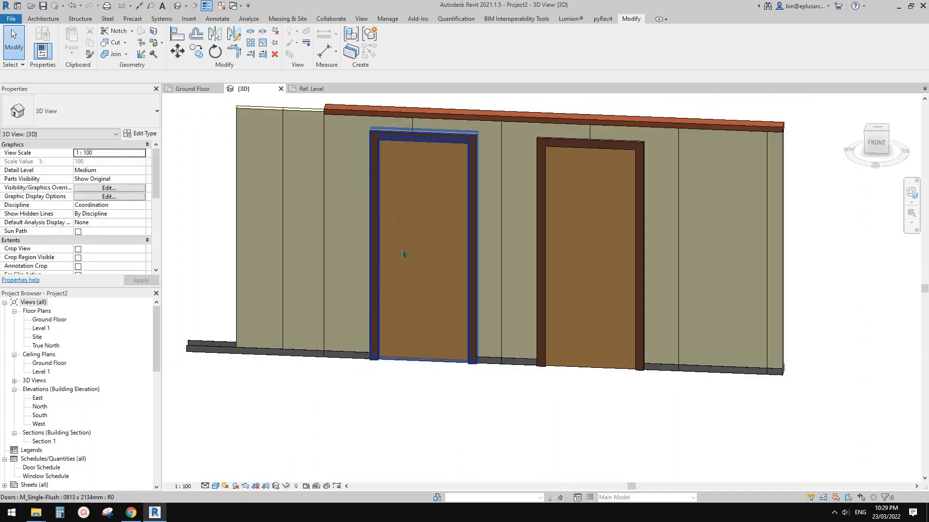
middle_click_drag(511, 236, 505, 244)
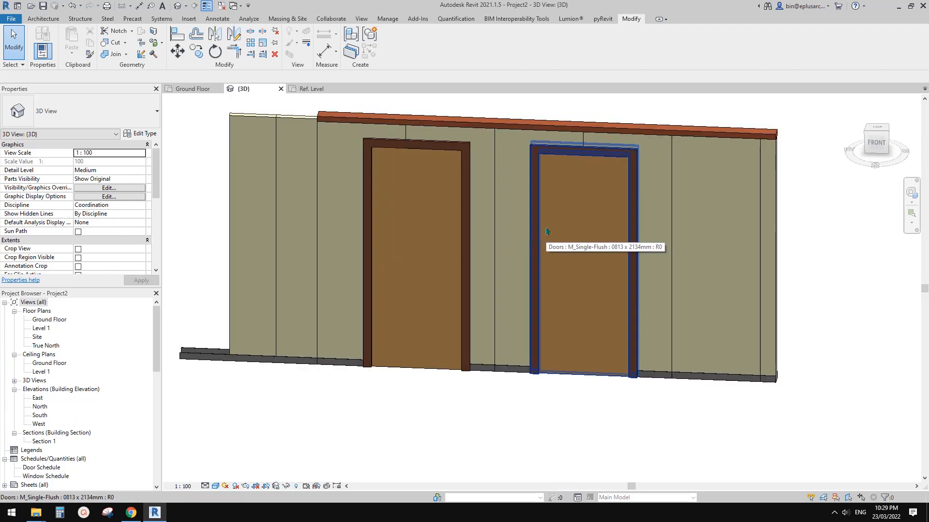
middle_click_drag(536, 193, 385, 174, "shift")
Step: Compare the 50x120 Rectangular Mullion segment above the first door with the Cornice wall sweep at the wall's base
left_click(375, 150)
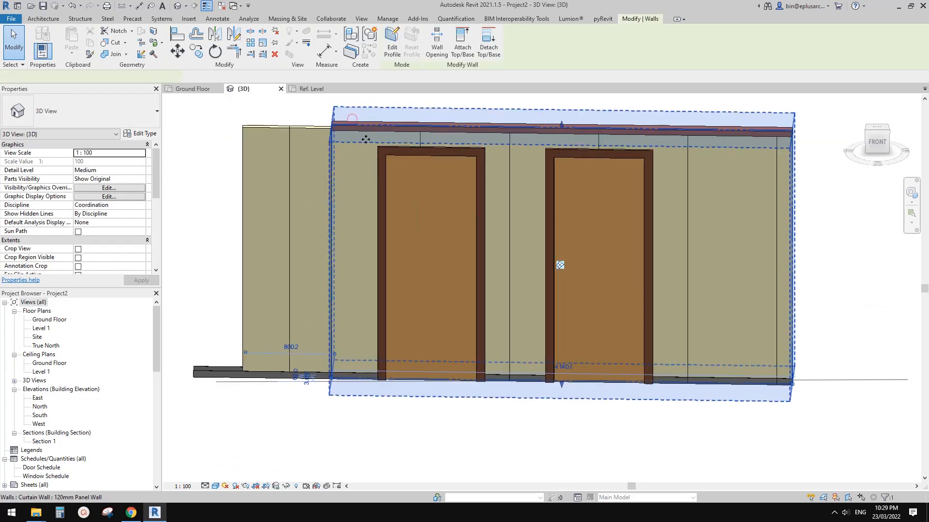
key("Escape")
left_click(377, 150)
middle_click_drag(376, 150, 424, 179, "shift")
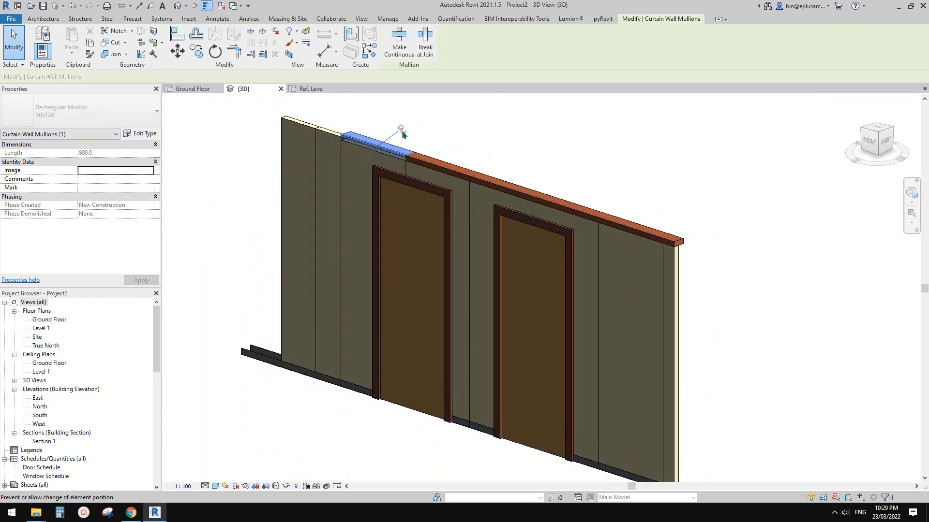
middle_click_drag(402, 134, 342, 148, "shift")
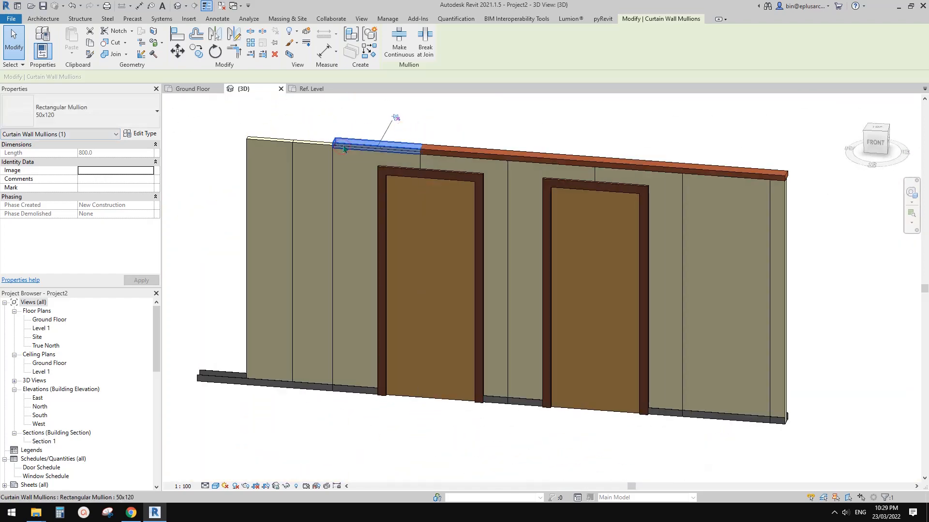
middle_click_drag(411, 183, 440, 189, "shift")
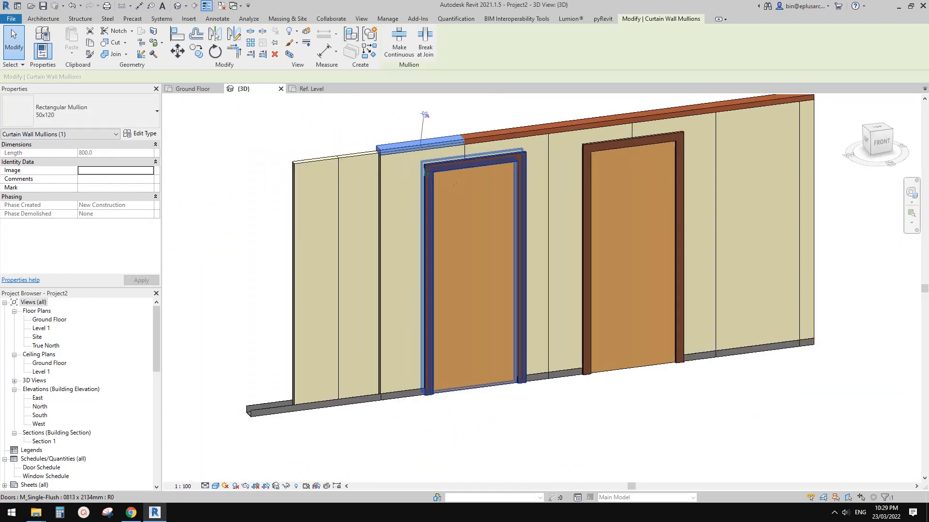
key("Escape")
scroll(395, 150, "up", 2)
left_click(394, 150)
scroll(387, 154, "down", 3)
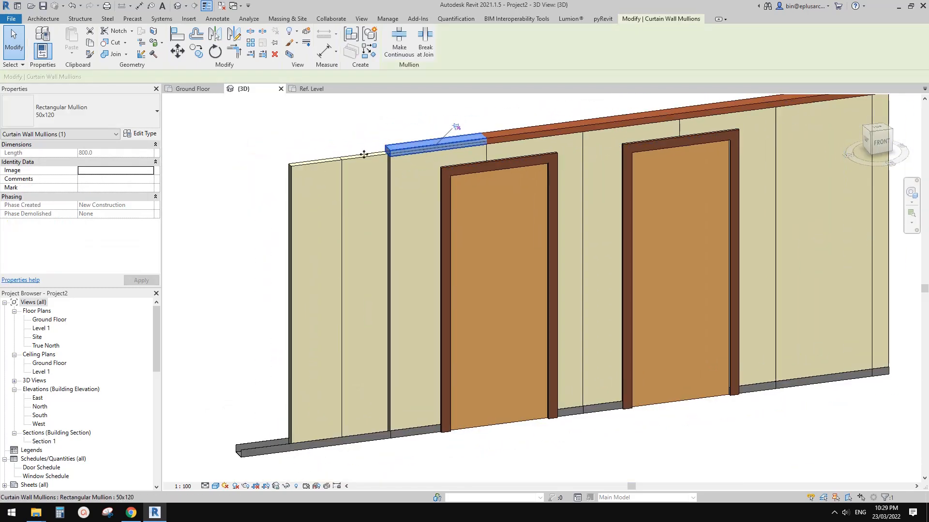
scroll(431, 198, "down", 1)
middle_click_drag(431, 196, 429, 216, "shift")
key("Escape")
middle_click_drag(368, 276, 367, 286)
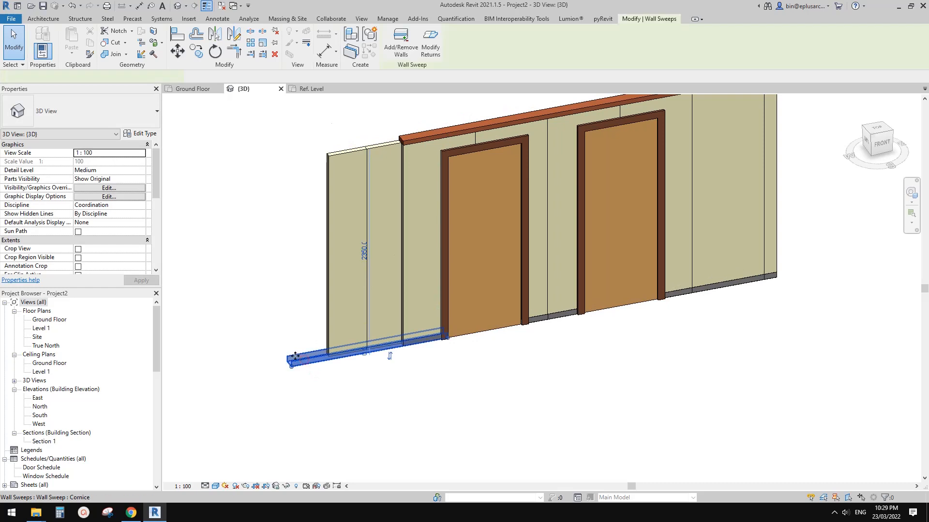
middle_click_drag(295, 356, 385, 373, "shift")
key("Escape")
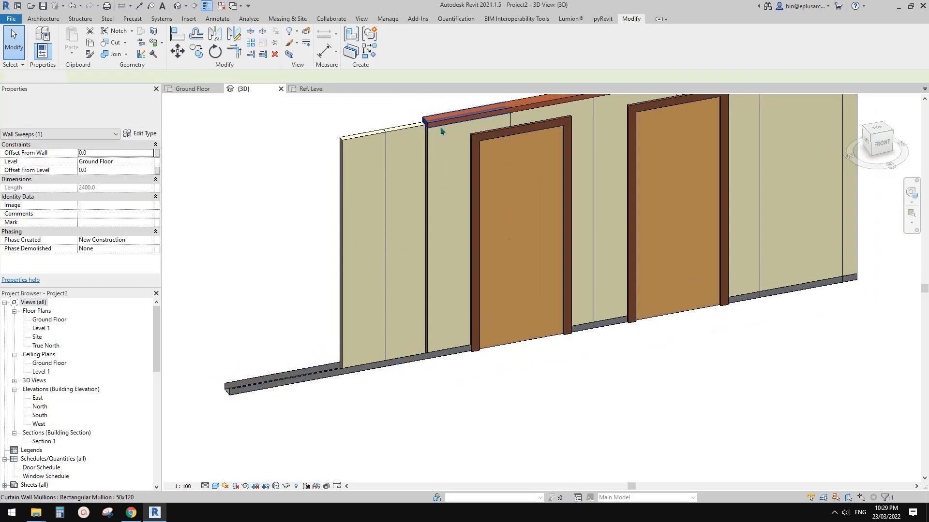
left_click(441, 131)
middle_click_drag(433, 122, 442, 133, "shift")
scroll(410, 229, "down", 2)
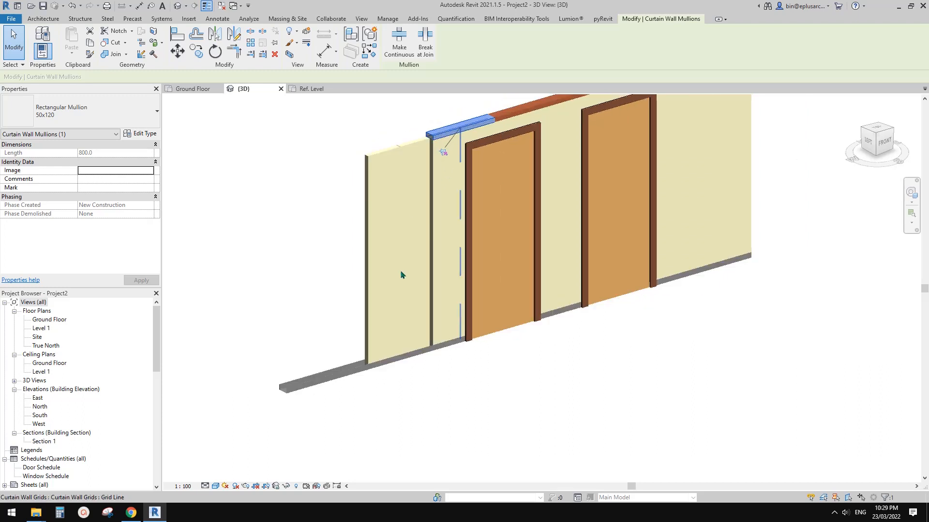
Step: Stretch the Cornice wall sweep at the base across both door openings and past the wall's far end, about 6520 mm long
left_click(351, 362)
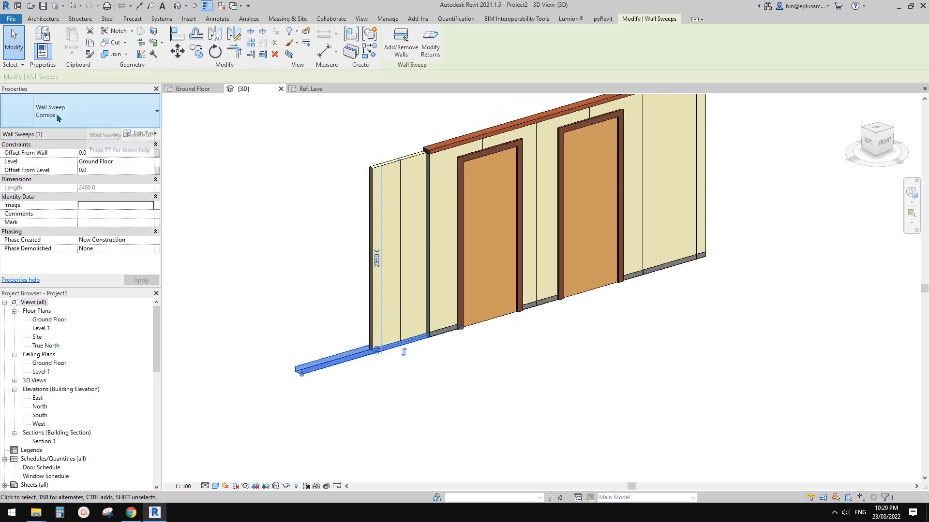
middle_click_drag(404, 180, 425, 167)
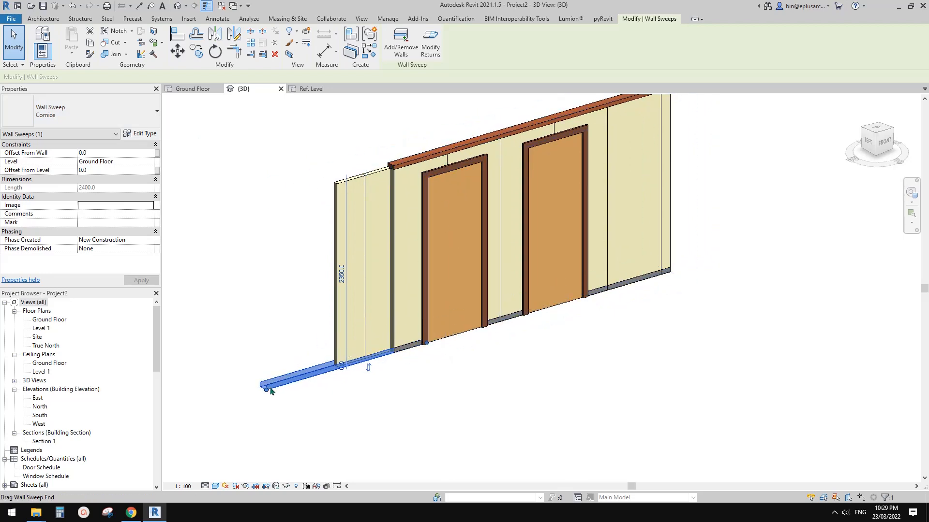
middle_click_drag(541, 316, 514, 315)
key("Escape")
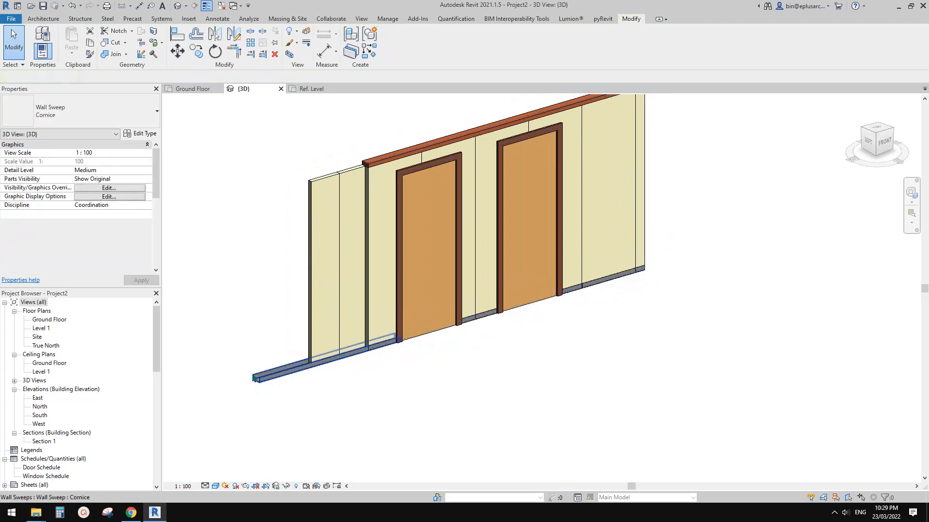
left_click_drag(399, 346, 688, 258)
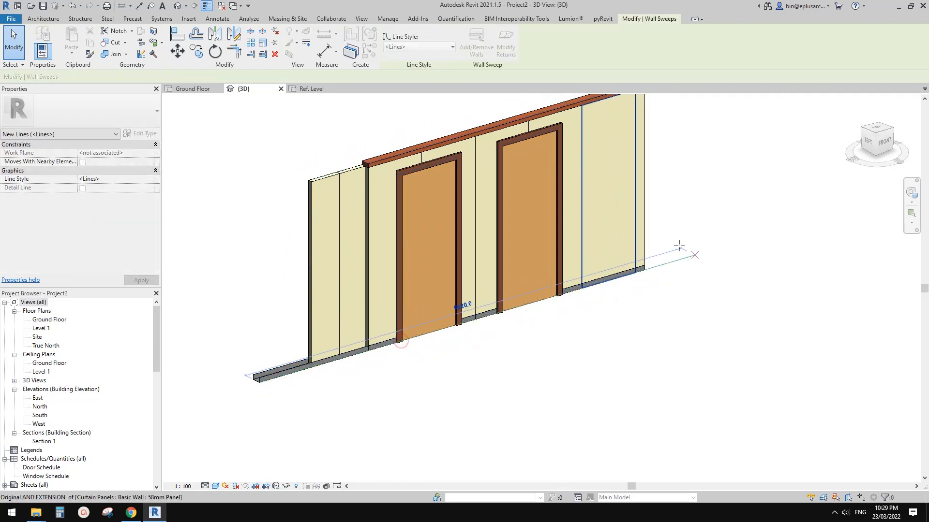
key("Escape")
middle_click_drag(609, 284, 435, 358, "shift")
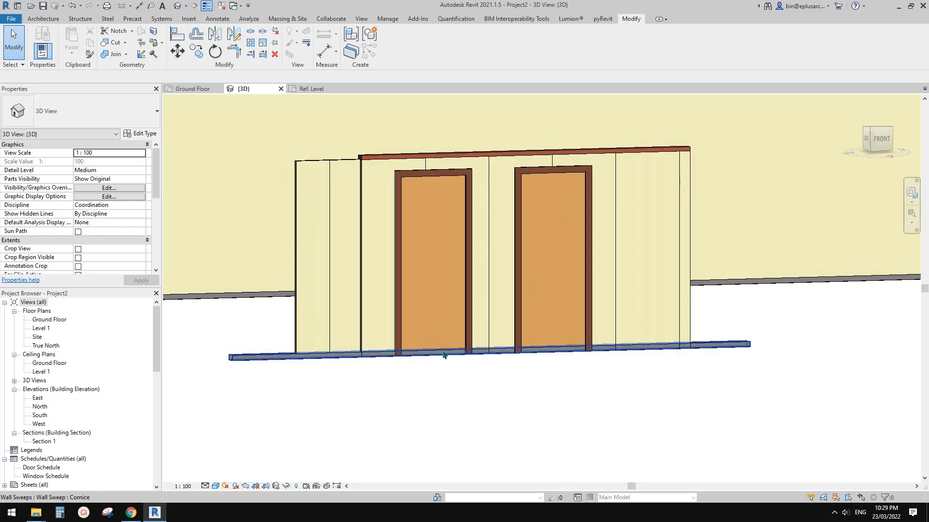
Step: Shorten the base Cornice wall sweep to about 1980 mm so it ends at the near jamb of the first door
left_click(718, 351)
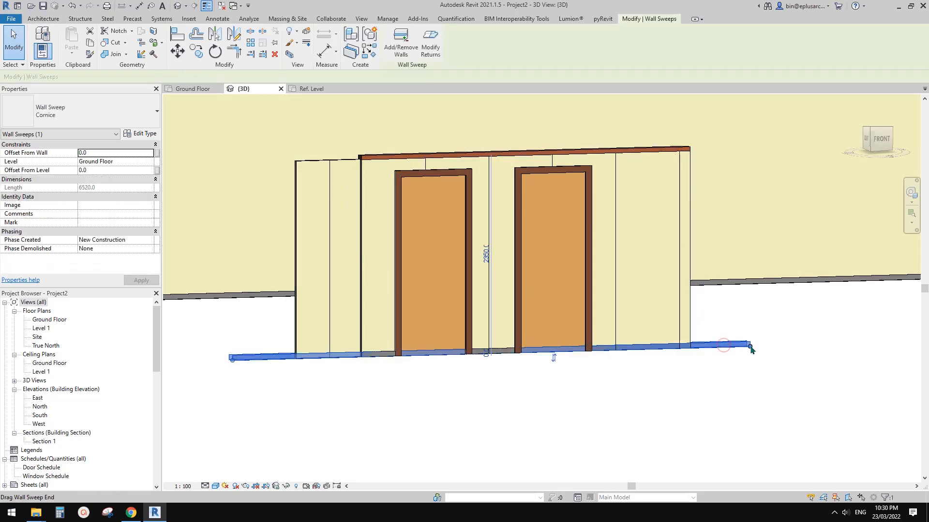
left_click_drag(404, 367, 396, 358)
middle_click_drag(489, 334, 502, 404, "shift")
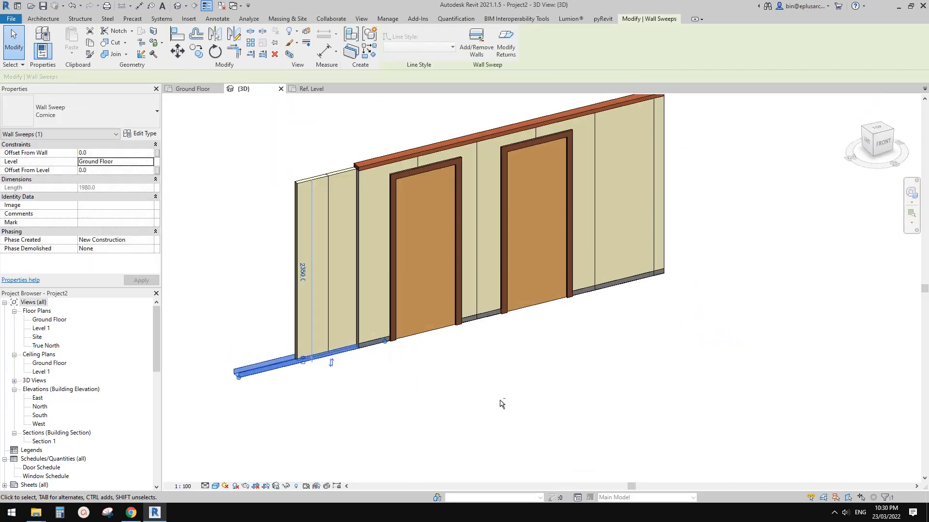
scroll(390, 346, "up", 1)
scroll(390, 349, "down", 2)
key("Escape")
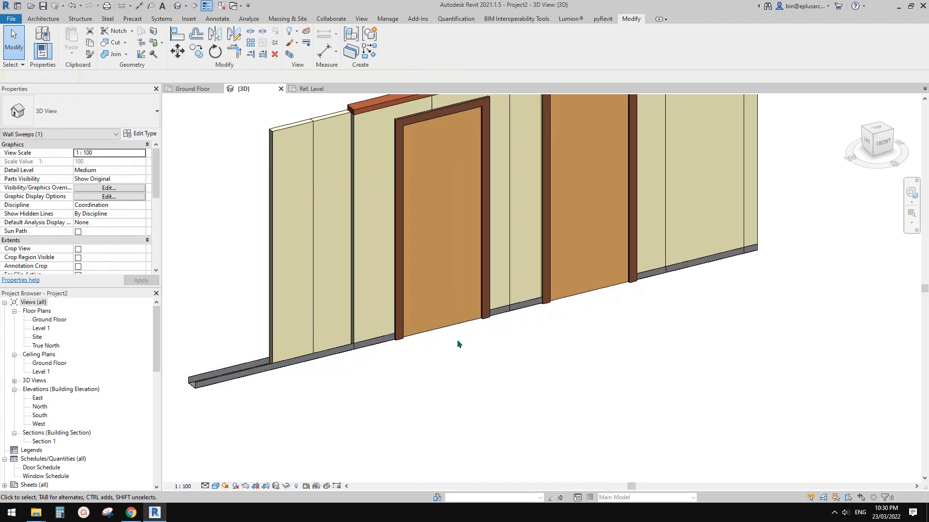
middle_click_drag(456, 339, 403, 299, "shift")
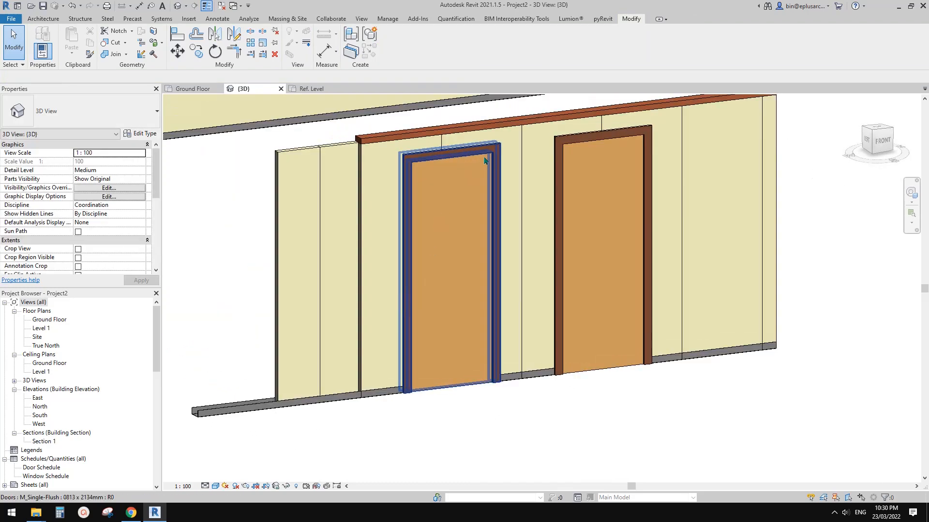
left_click(488, 137)
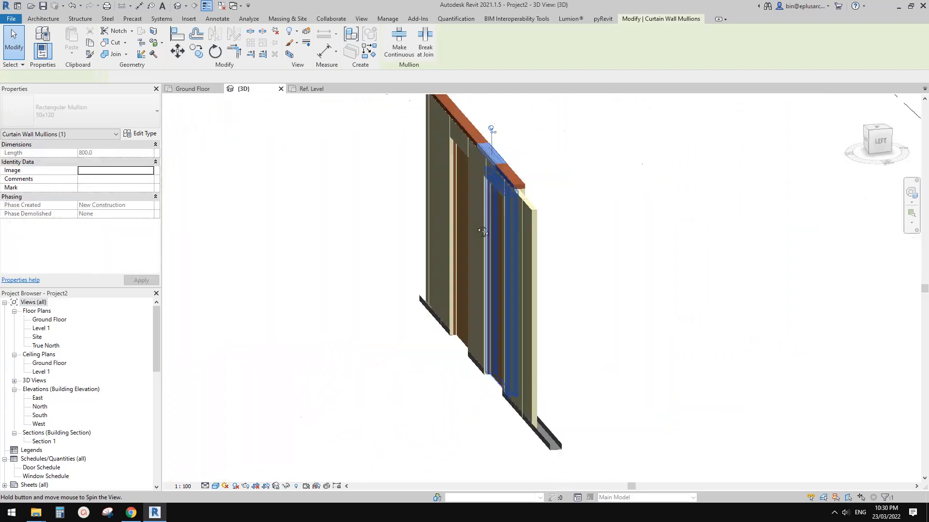
left_click(740, 210)
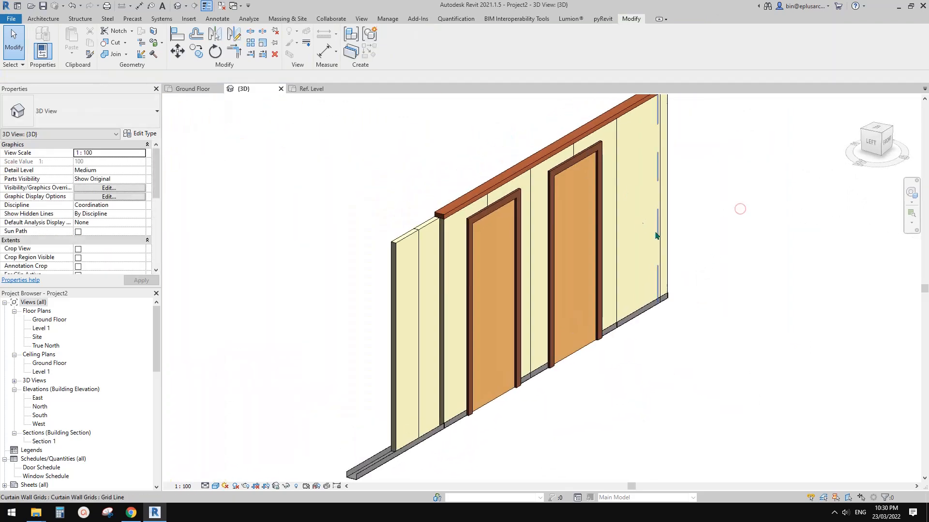